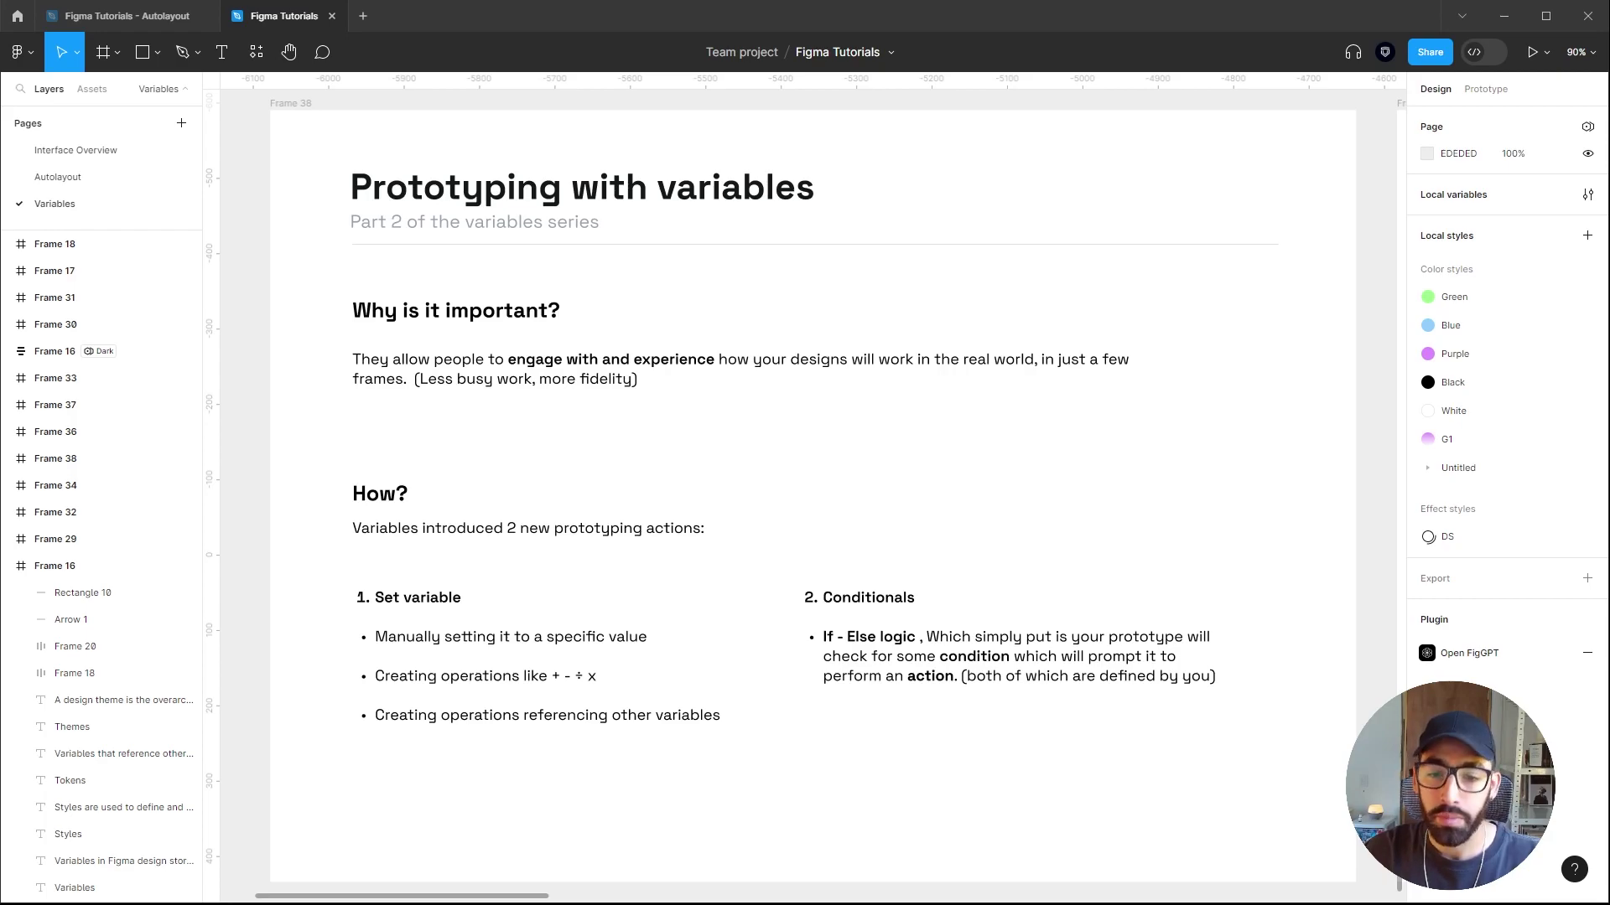
Copy the tomato rating button from the Jaws card to the empty area beside it, and duplicate it below.
key(n)
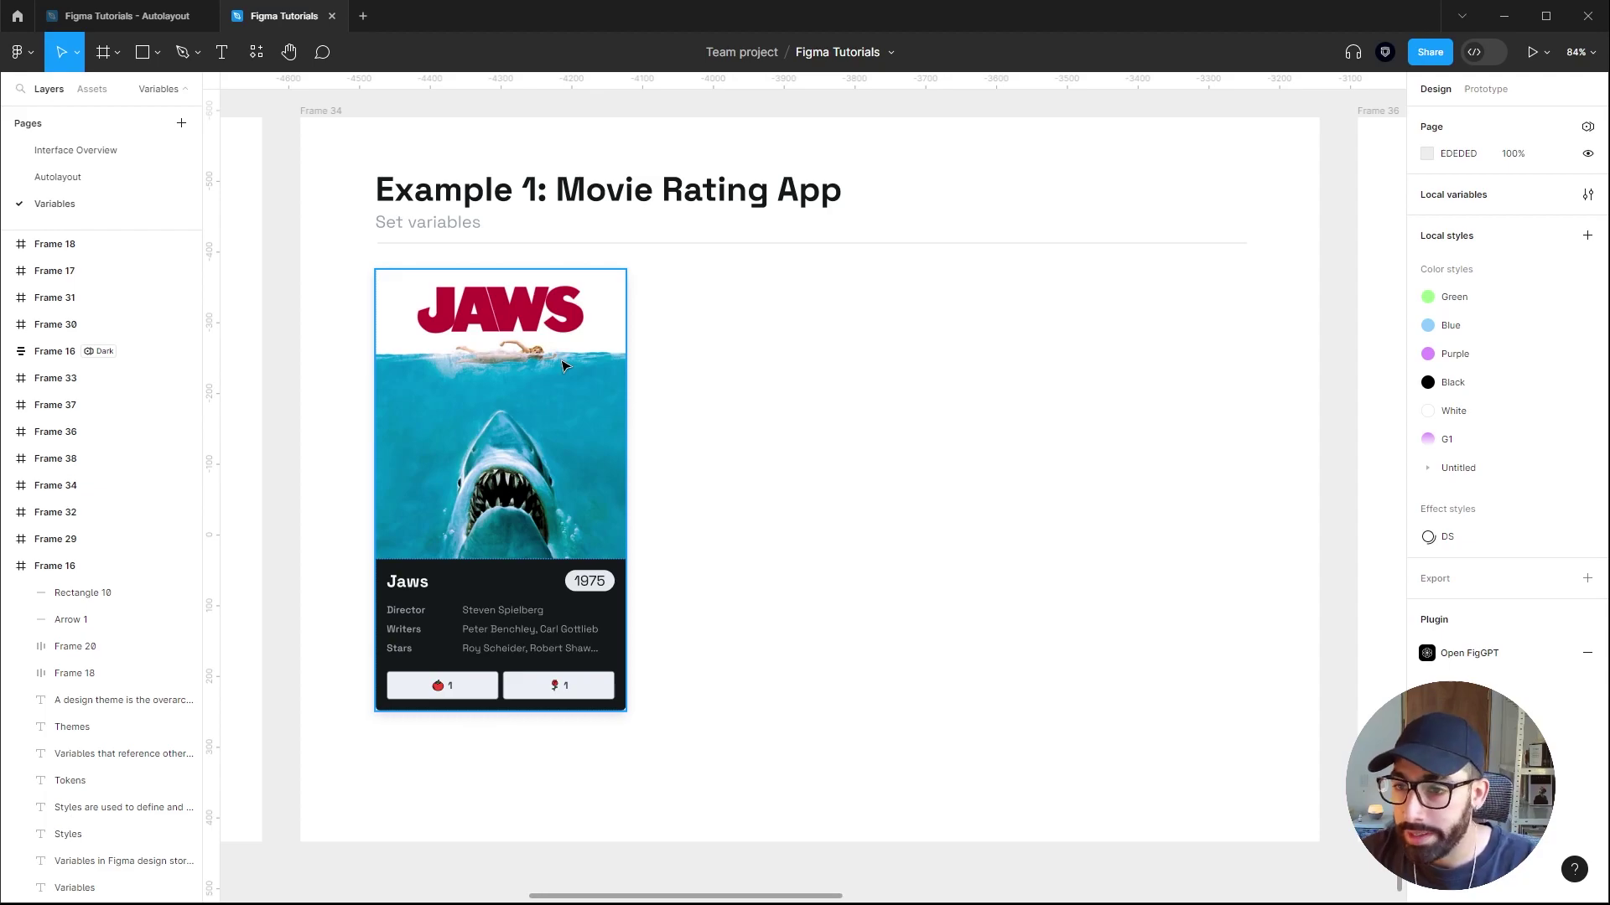
click(961, 545)
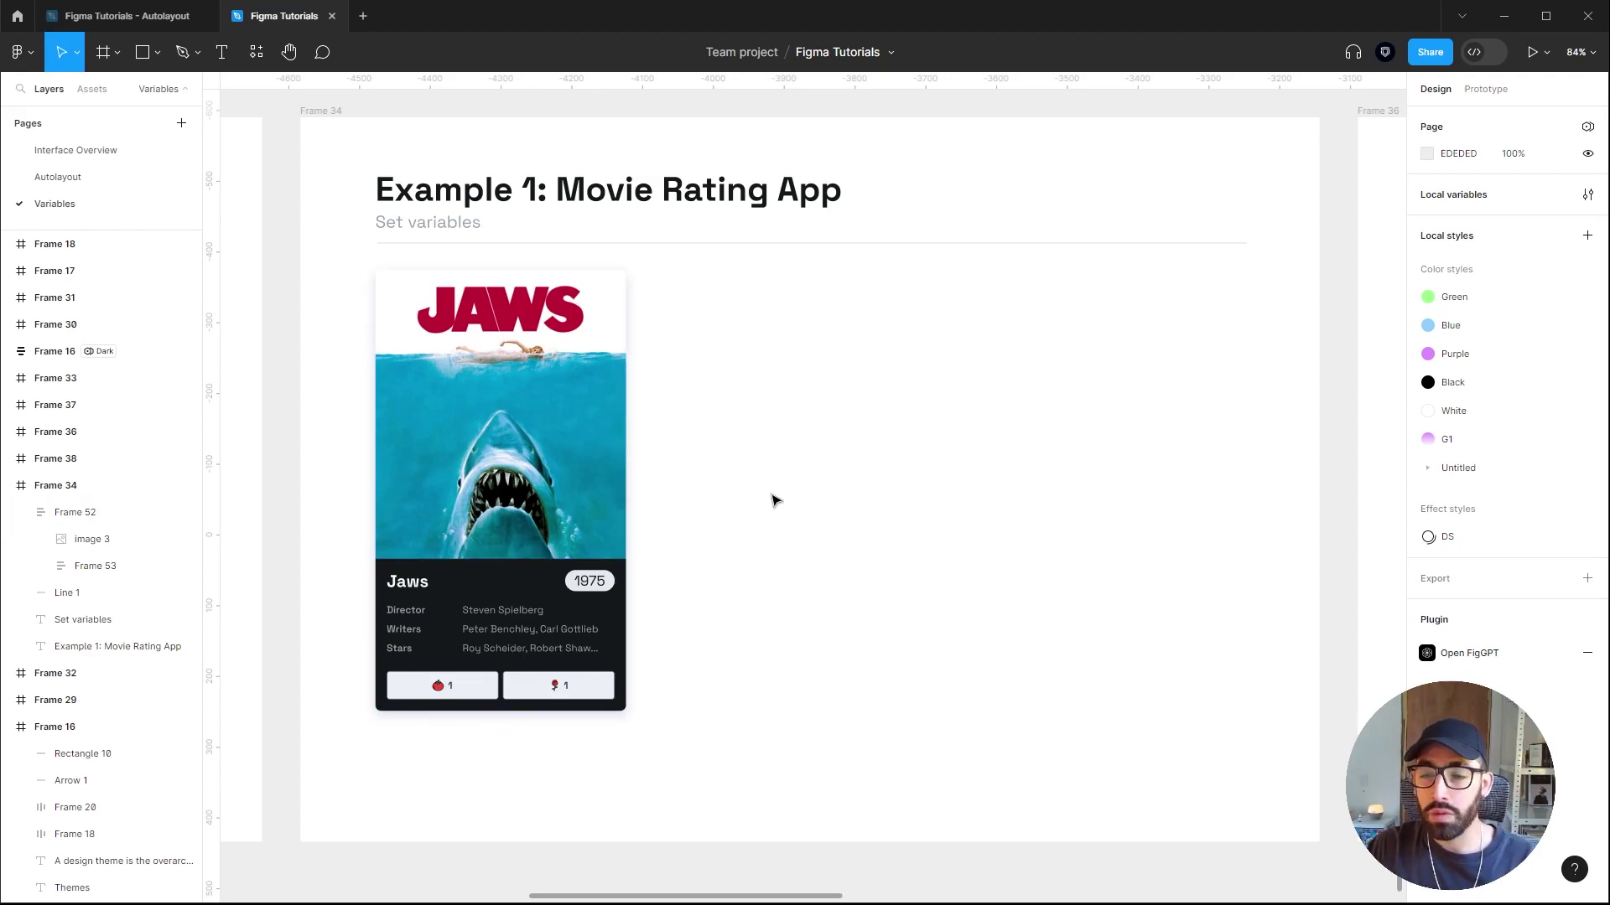
scroll(772, 501, up, 1)
click(463, 700)
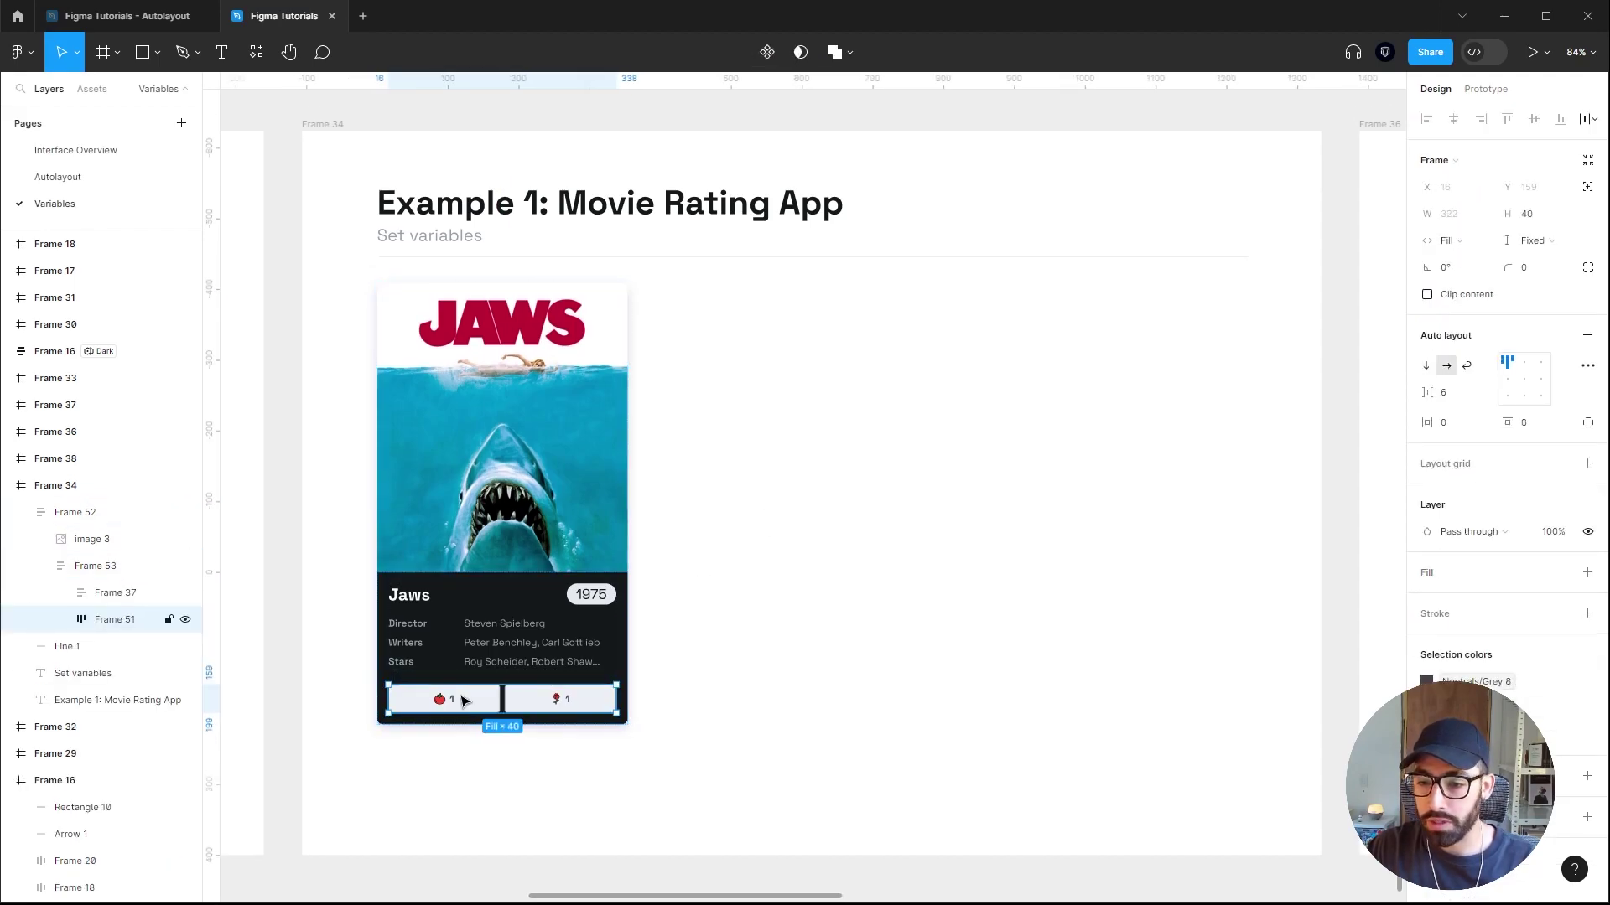
click(463, 700)
drag(463, 700, 747, 428)
scroll(779, 352, up, 3)
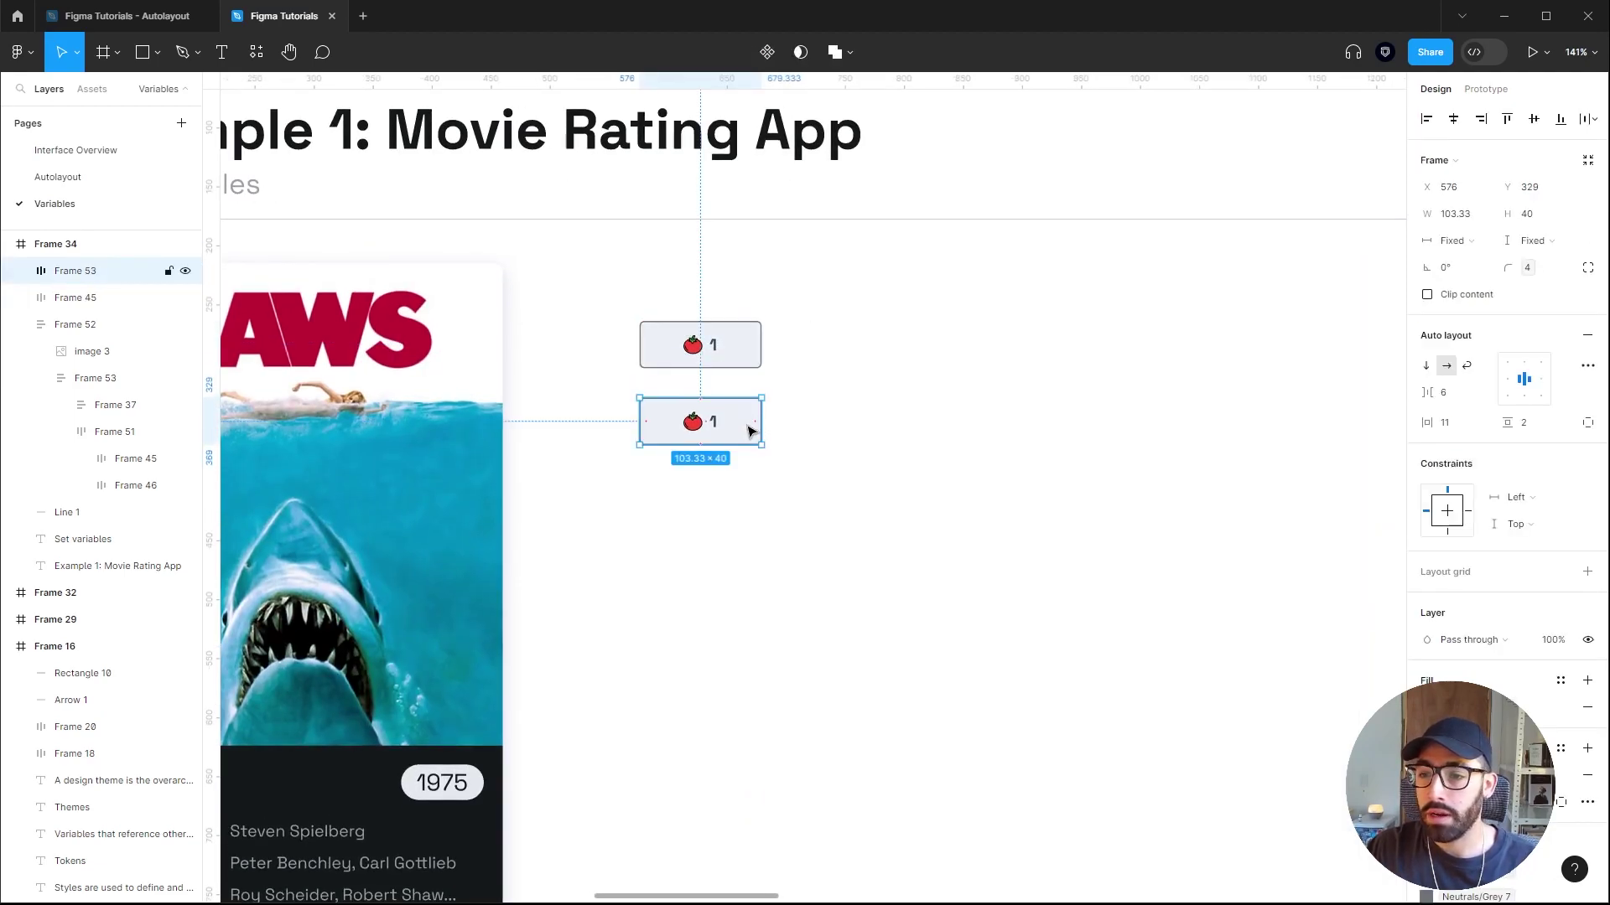
Give the lower tomato button copy a darker grey neutral fill and a darker neutral outline.
click(1426, 706)
click(1287, 783)
key(Escape)
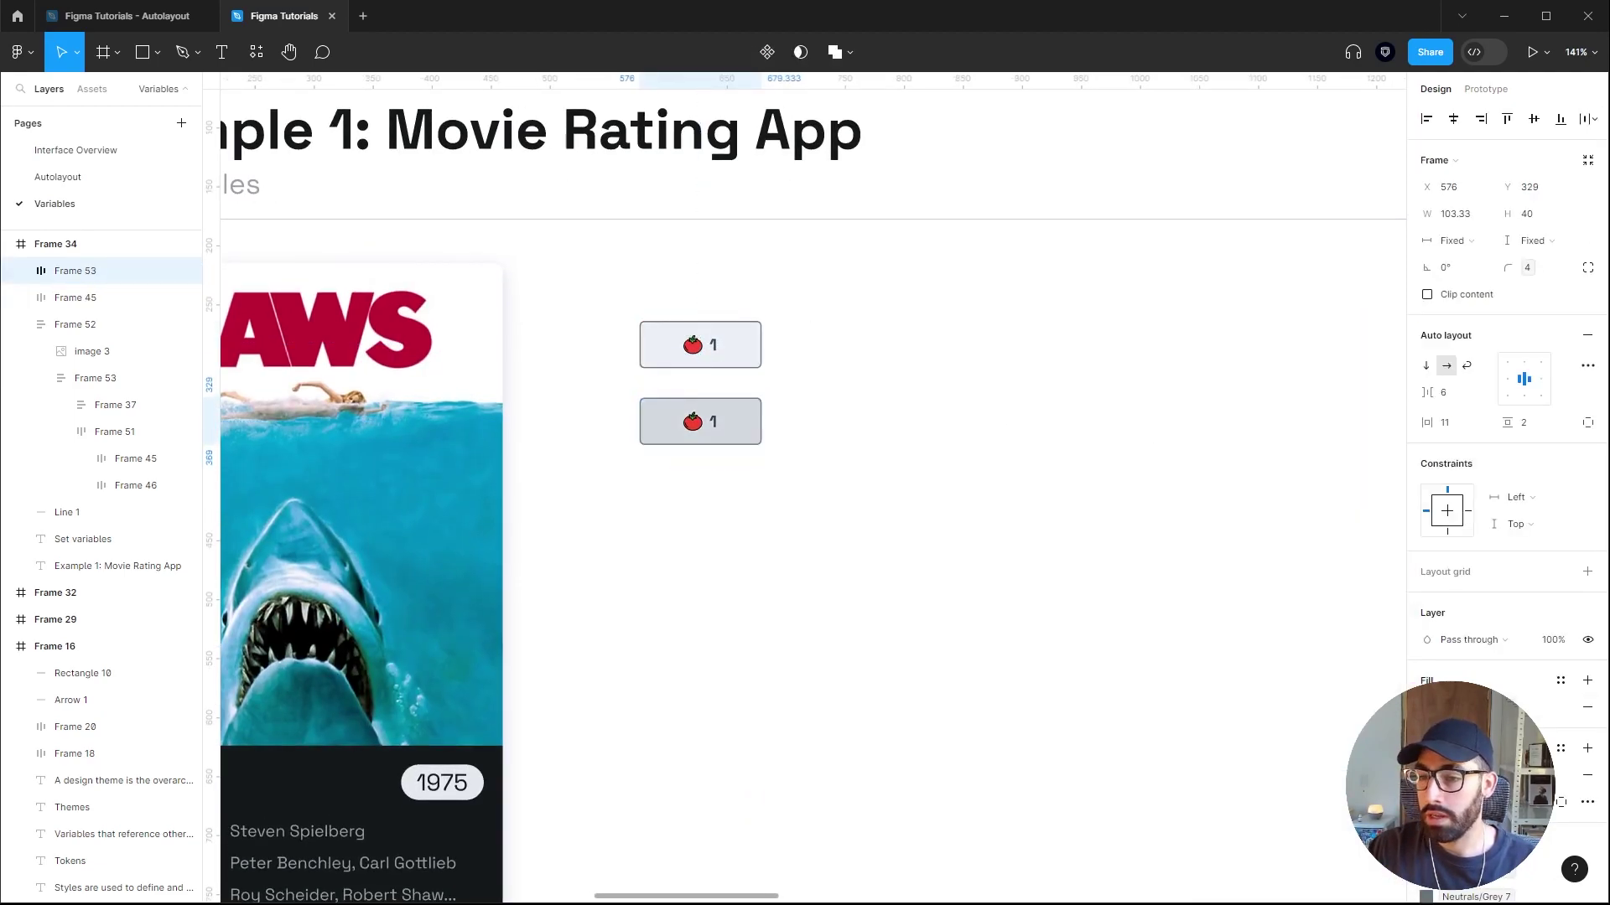
key(Escape)
scroll(866, 478, up, 3)
click(657, 510)
shift+click(658, 386)
click(1426, 846)
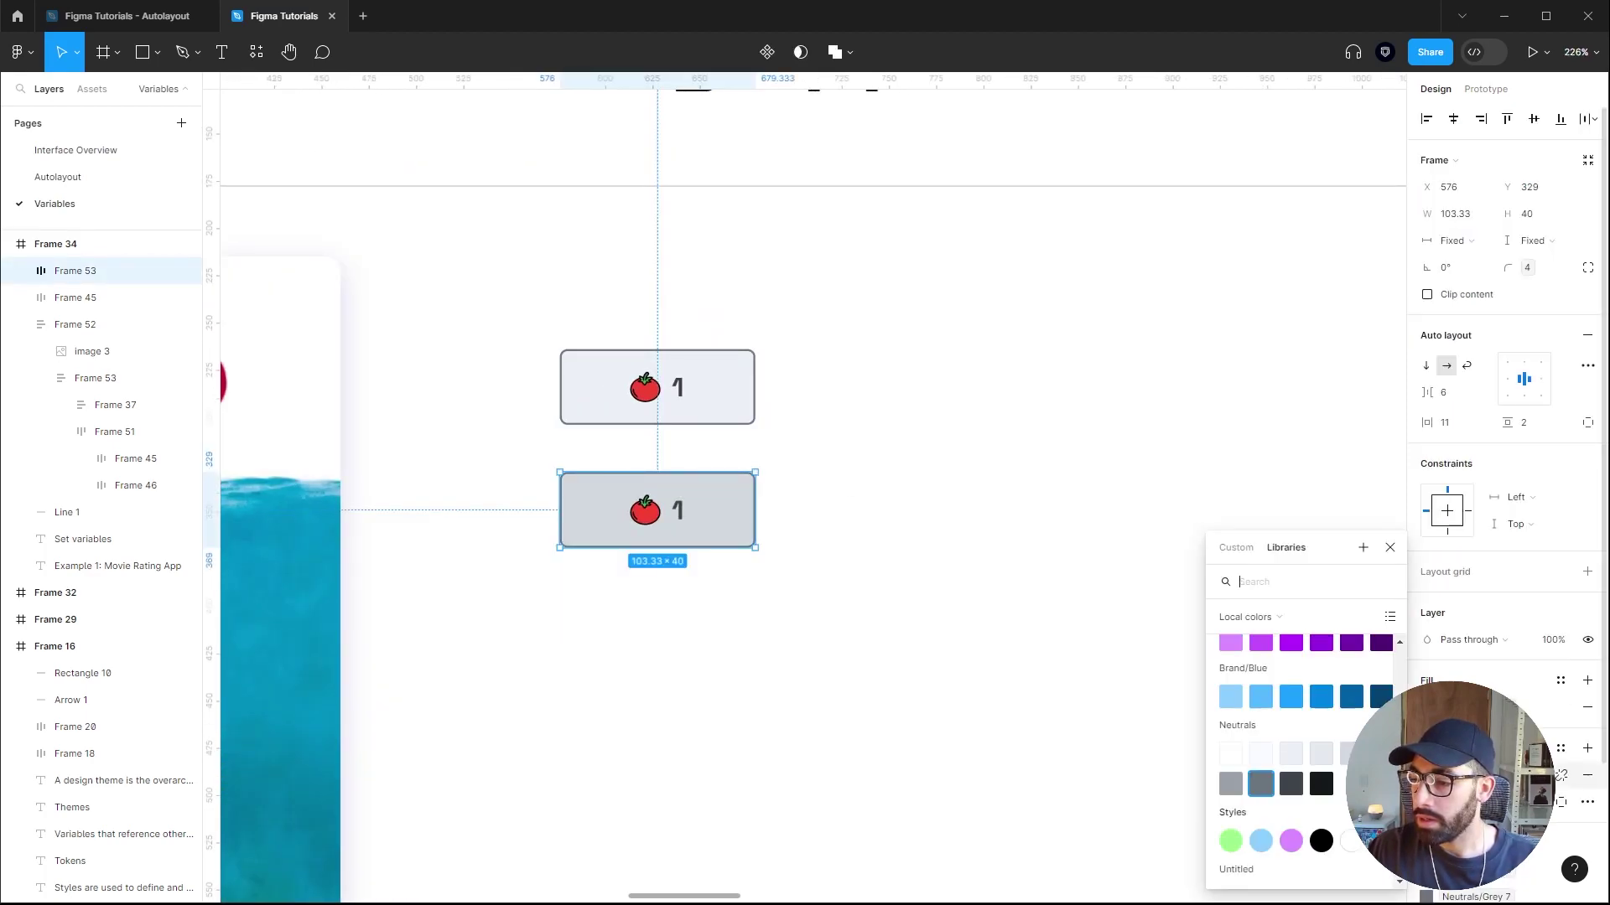
Turn the two tomato button copies into separate components and combine them as variants of one component set.
drag(1036, 271, 665, 672)
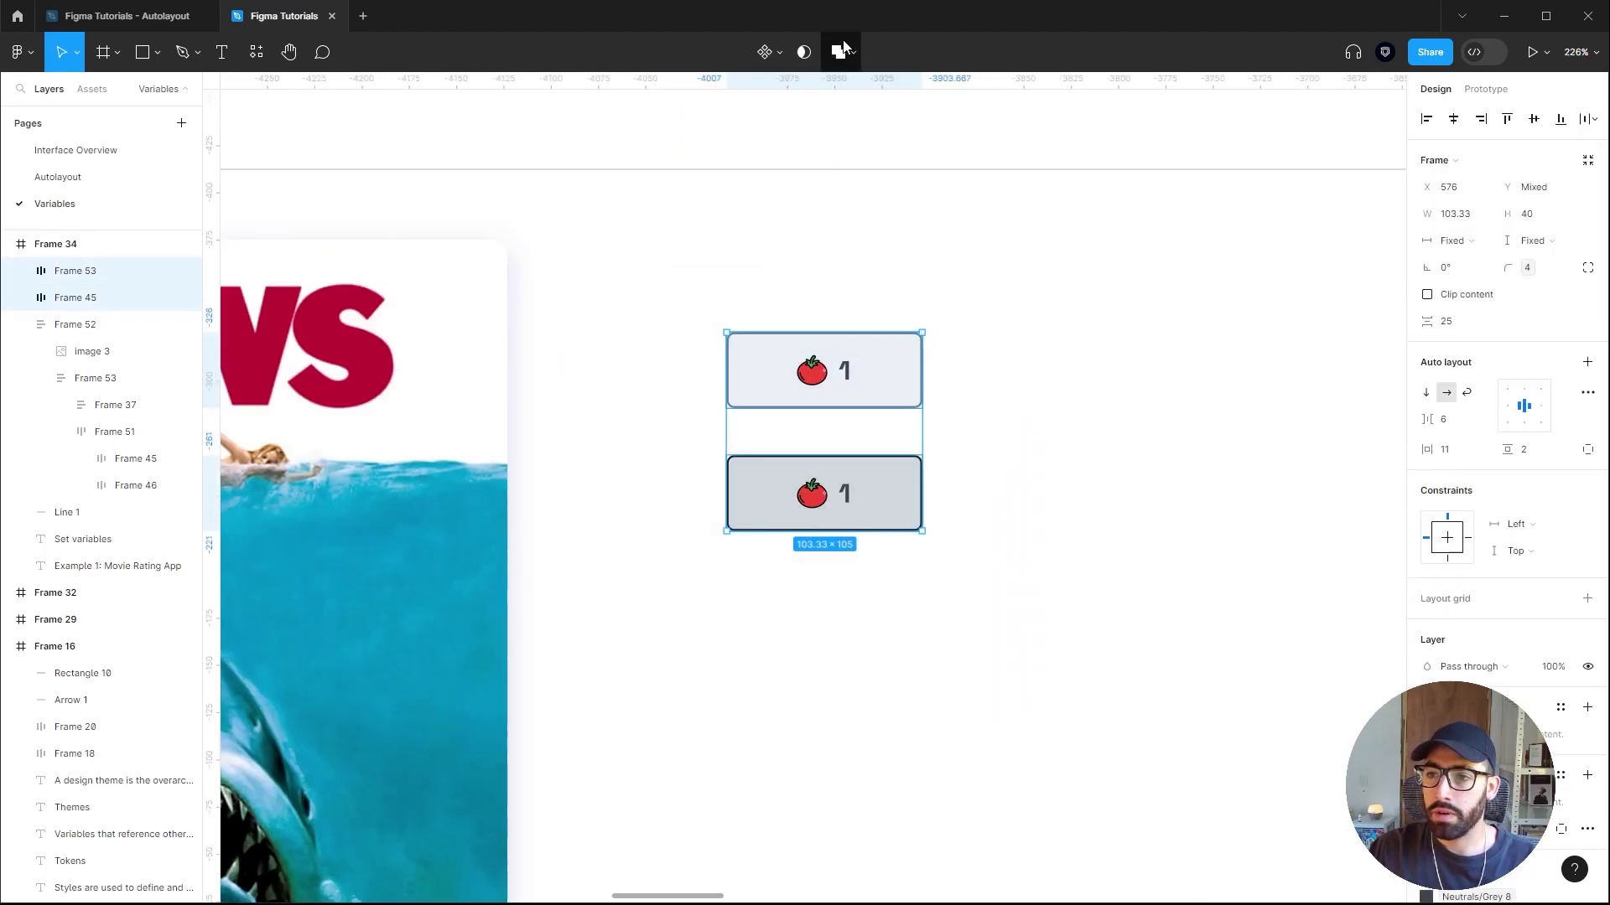
click(780, 55)
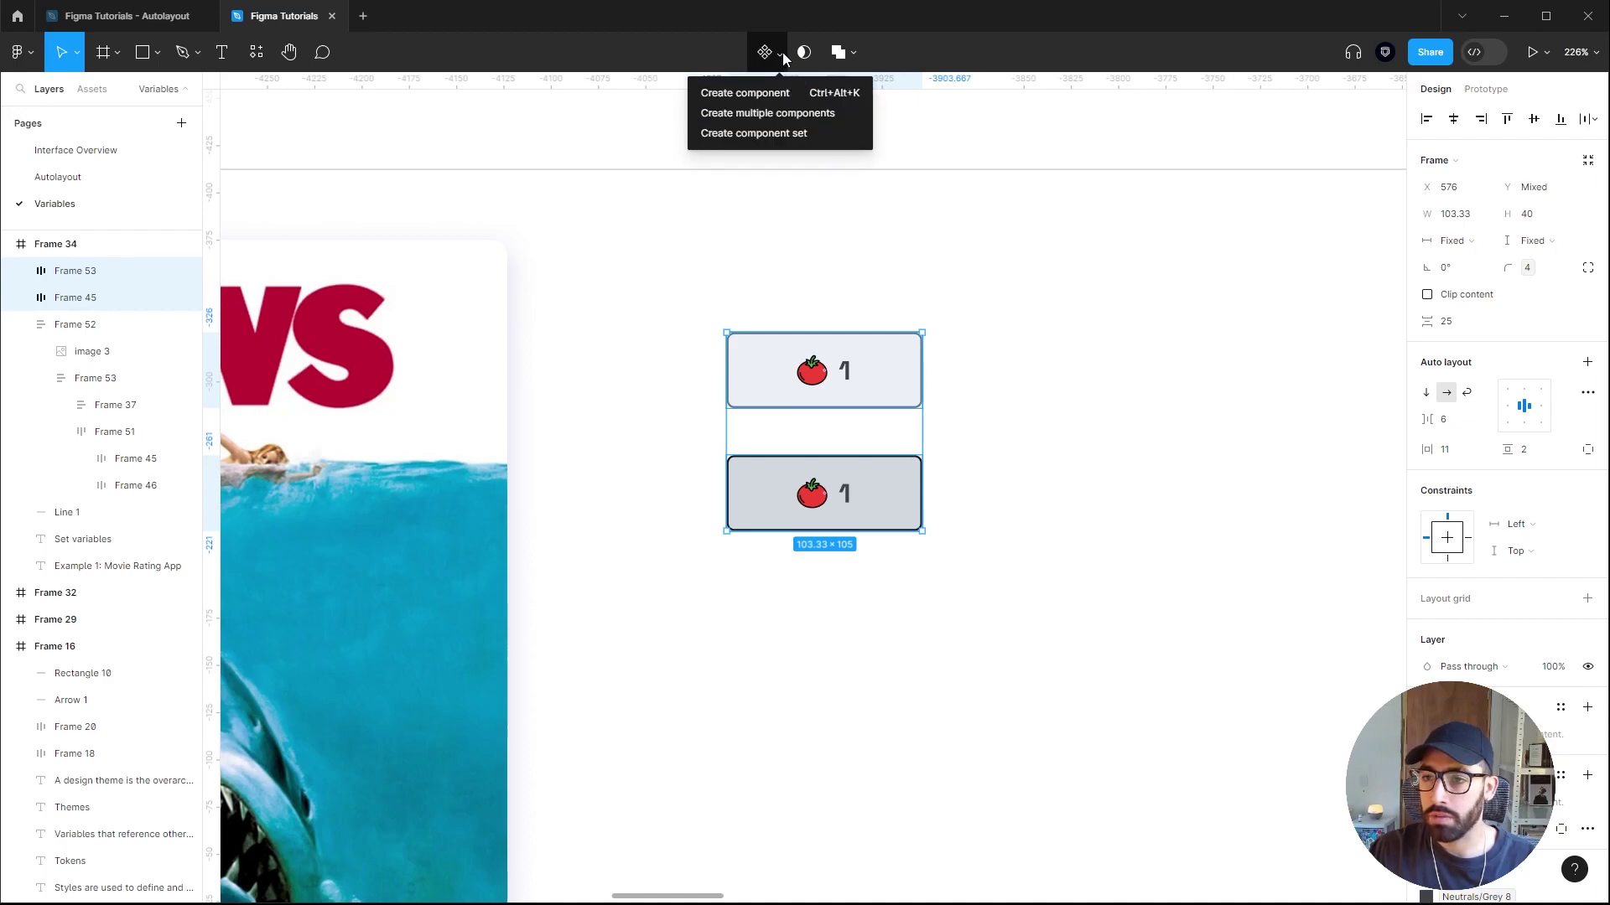
click(803, 114)
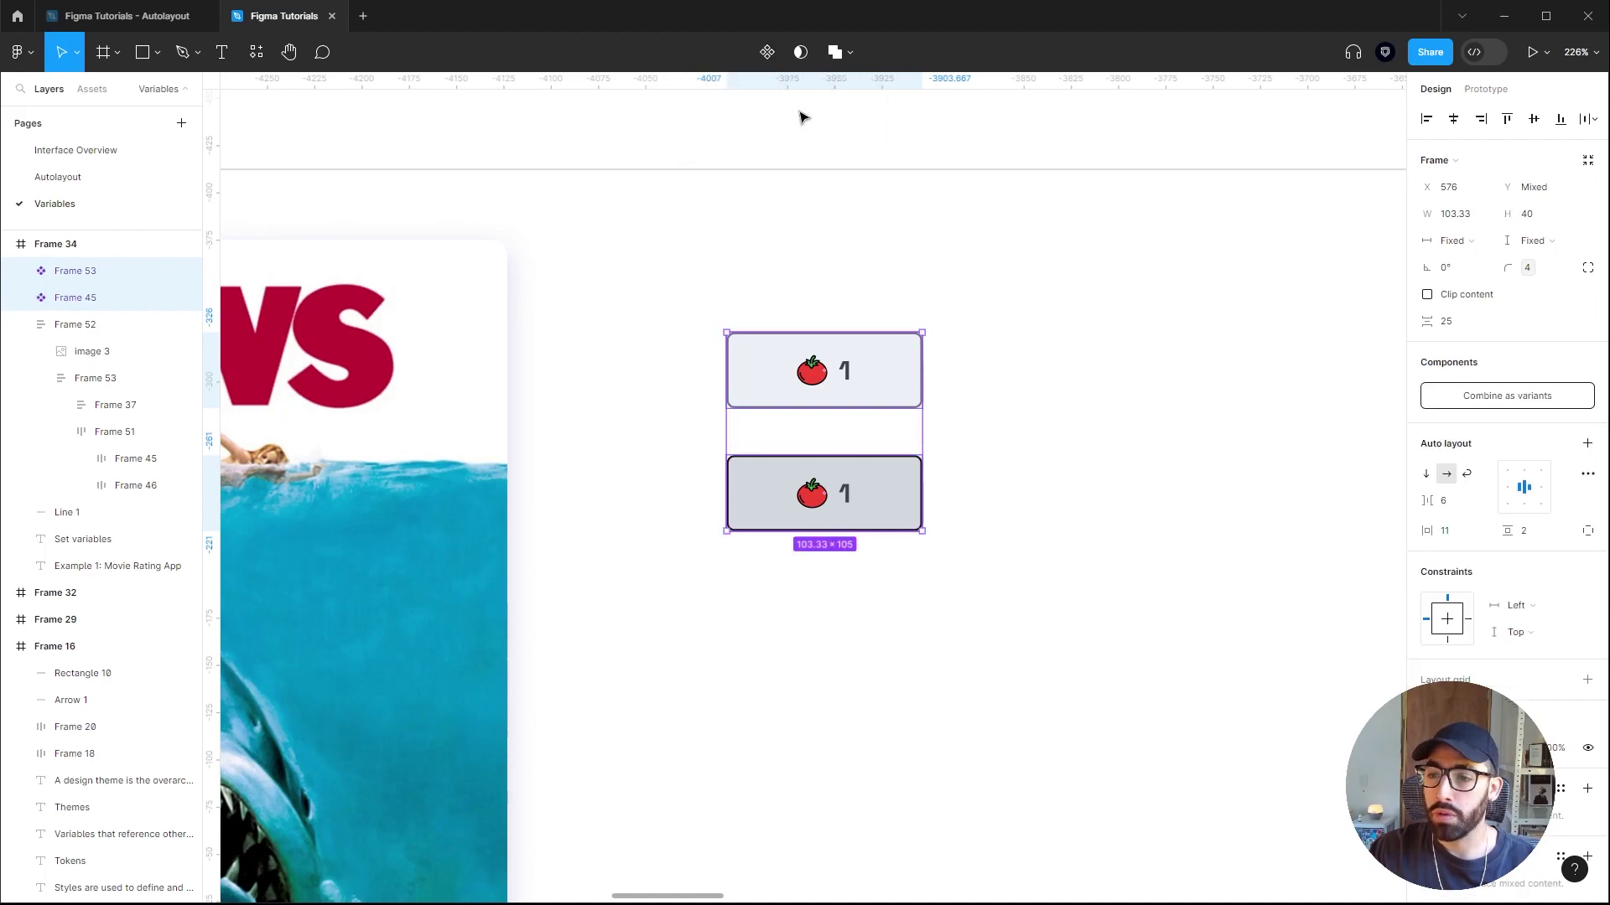
click(1464, 402)
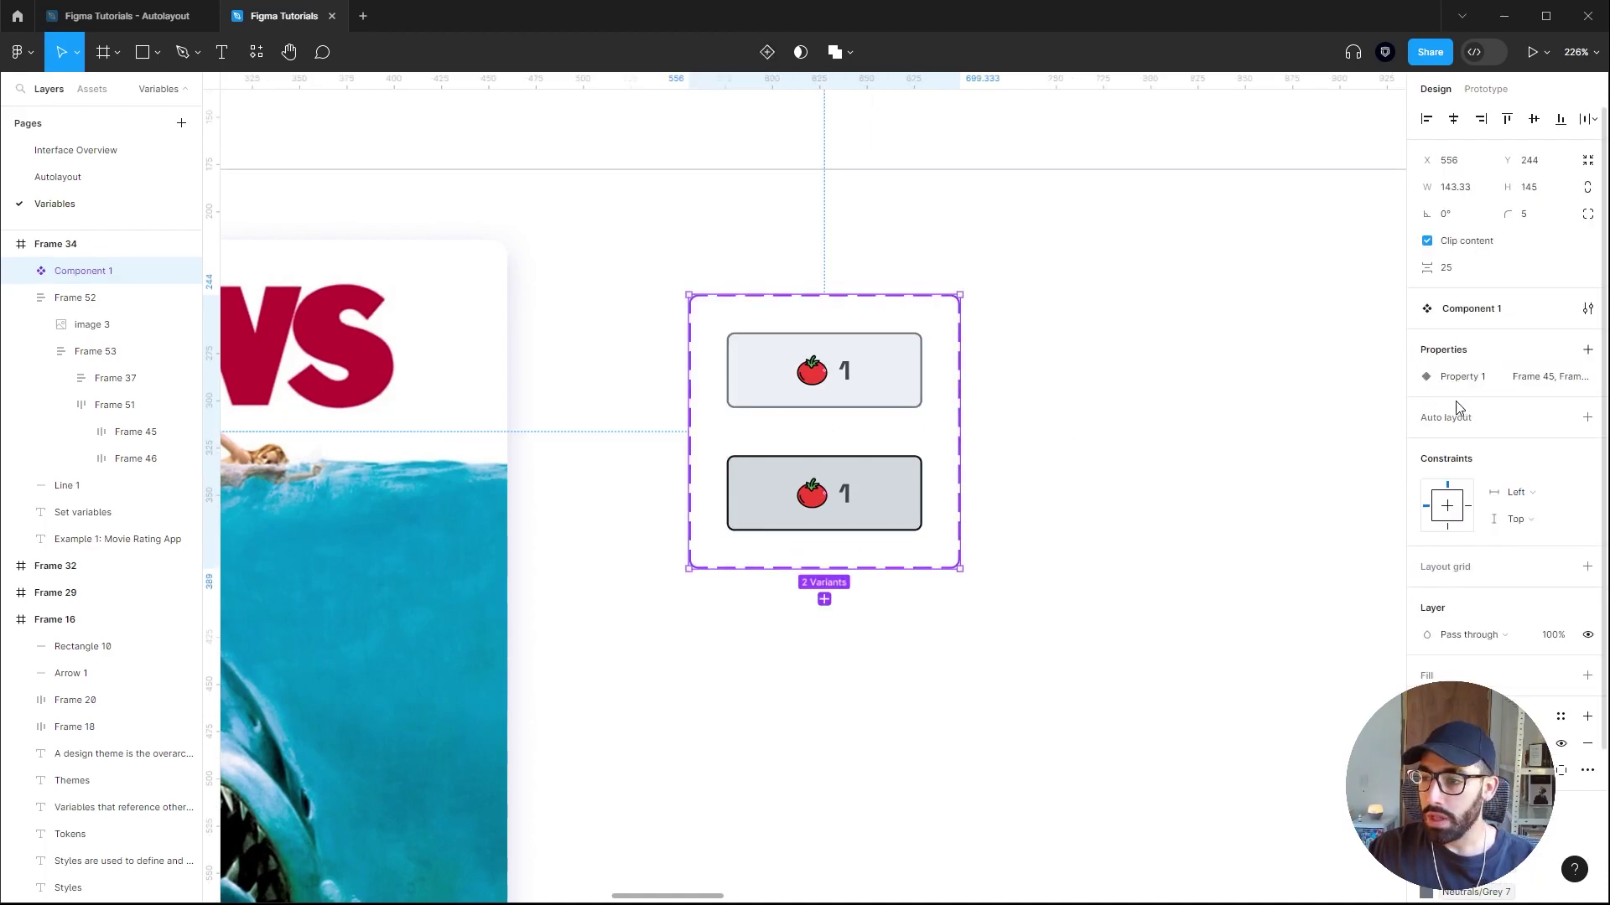
Rename the component set's variant property to "State".
double_click(1457, 377)
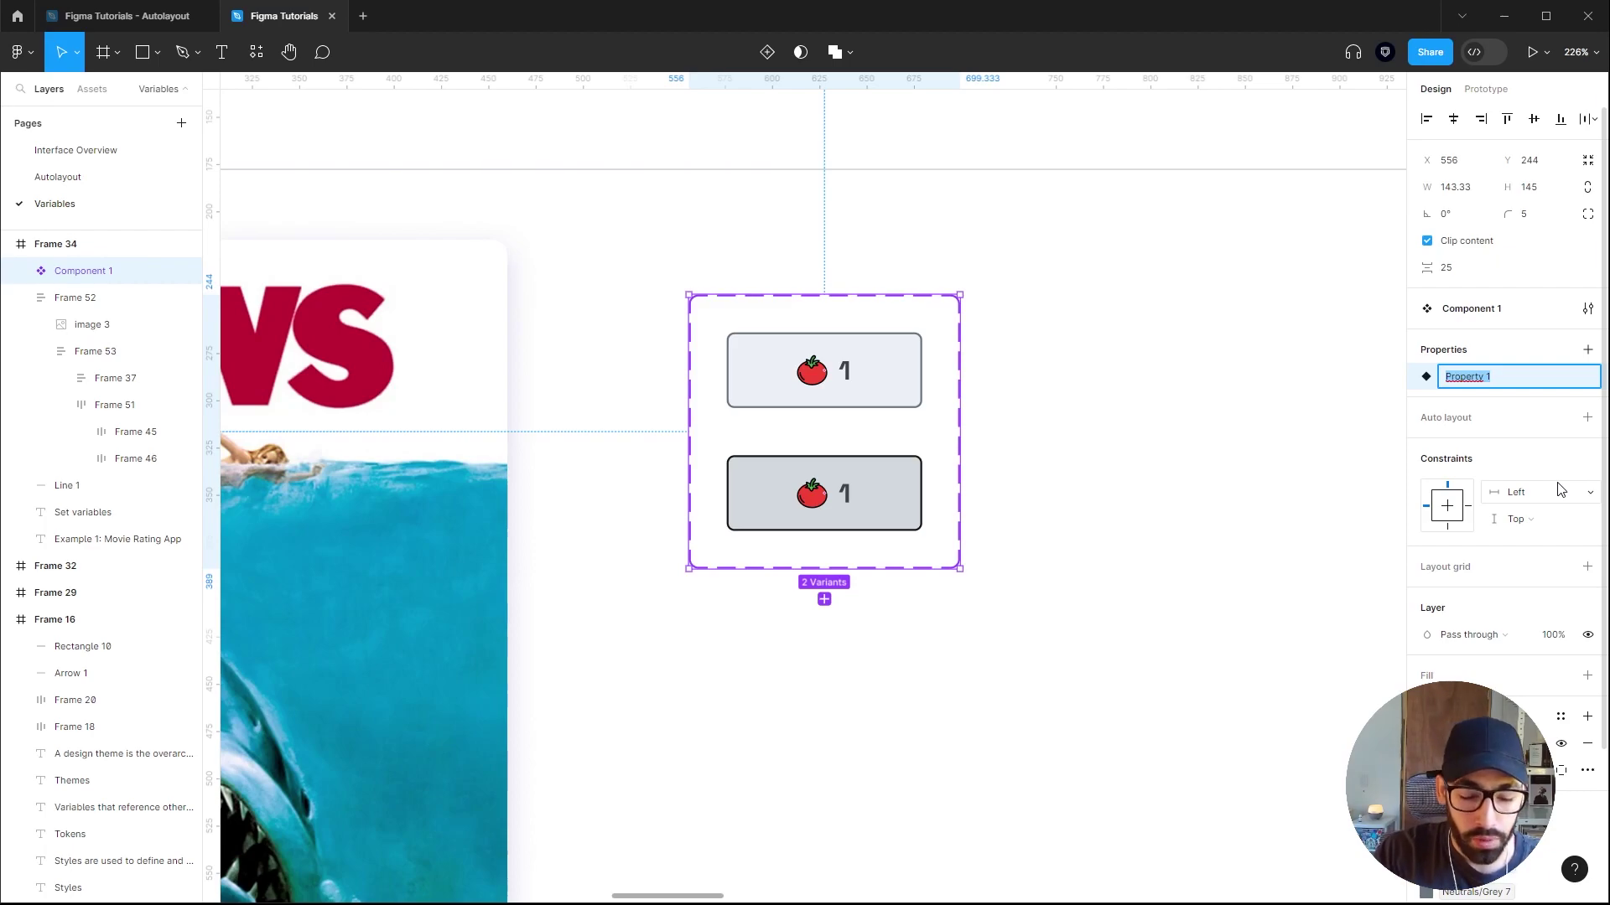
text(State)
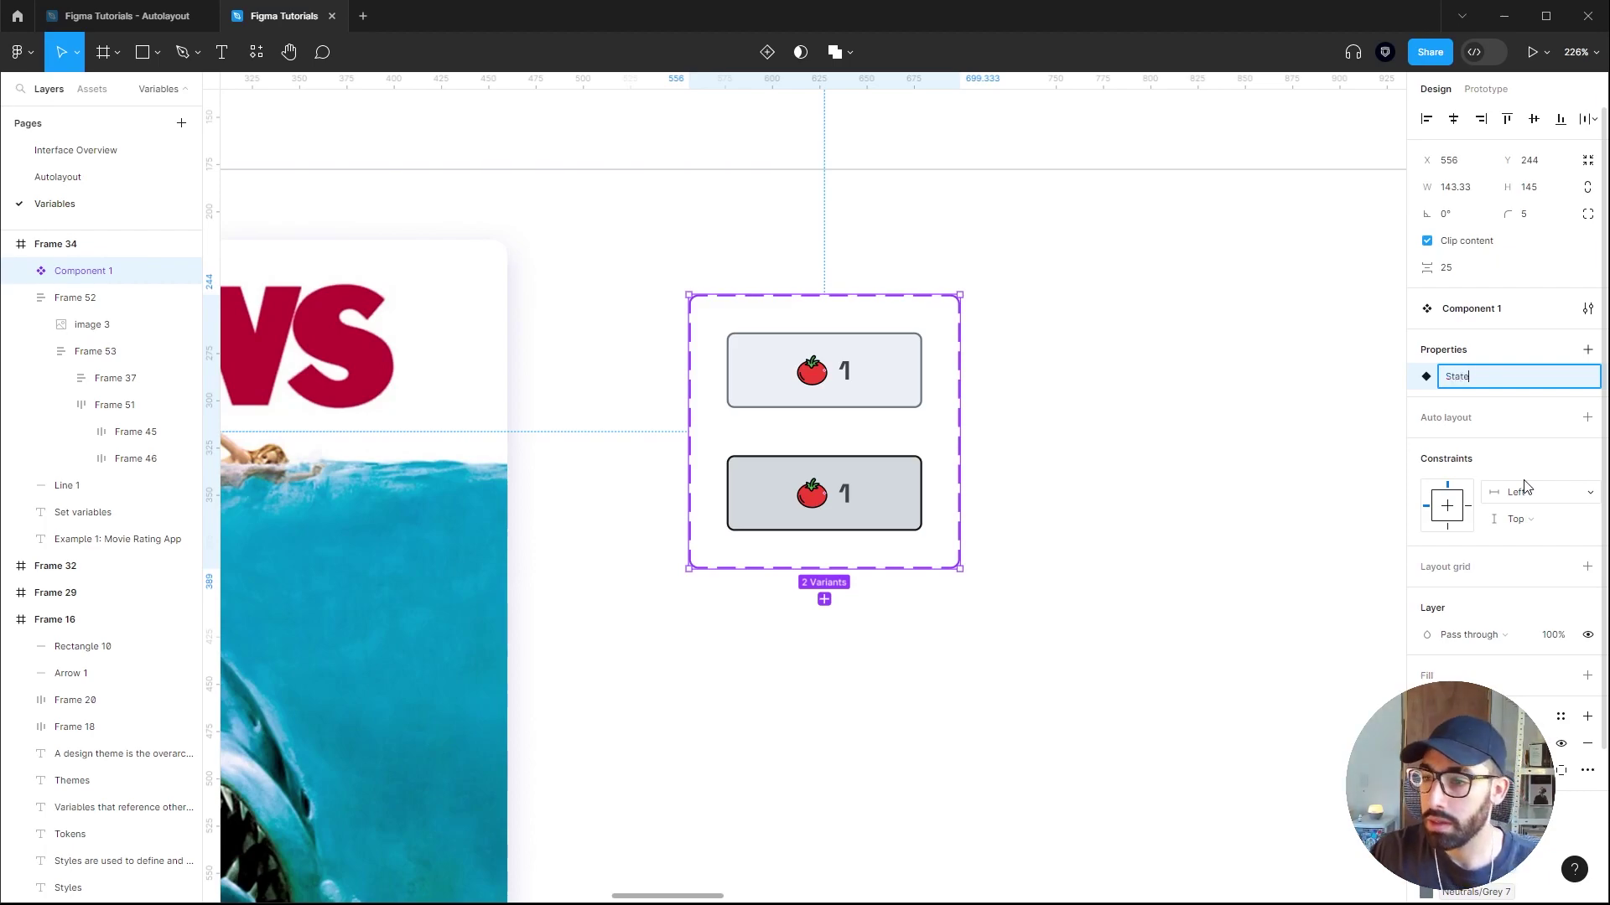
click(1064, 382)
Set the State value of the light button variant to "Defaul" and of the grey variant to "Hover".
click(823, 428)
click(830, 394)
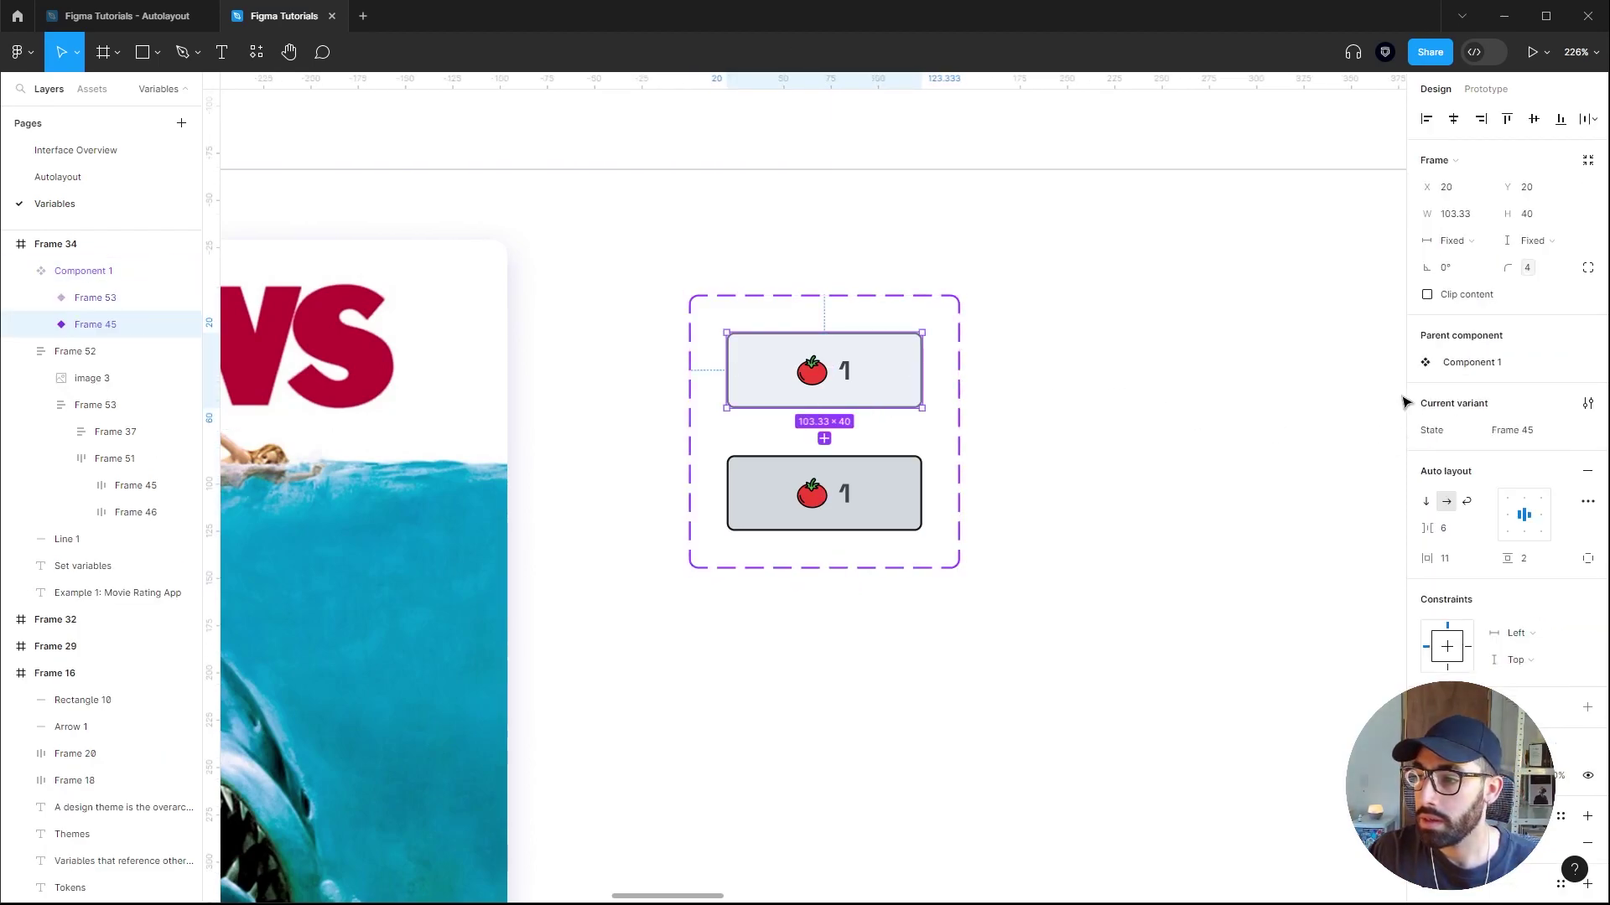
click(1531, 431)
text(Defau)
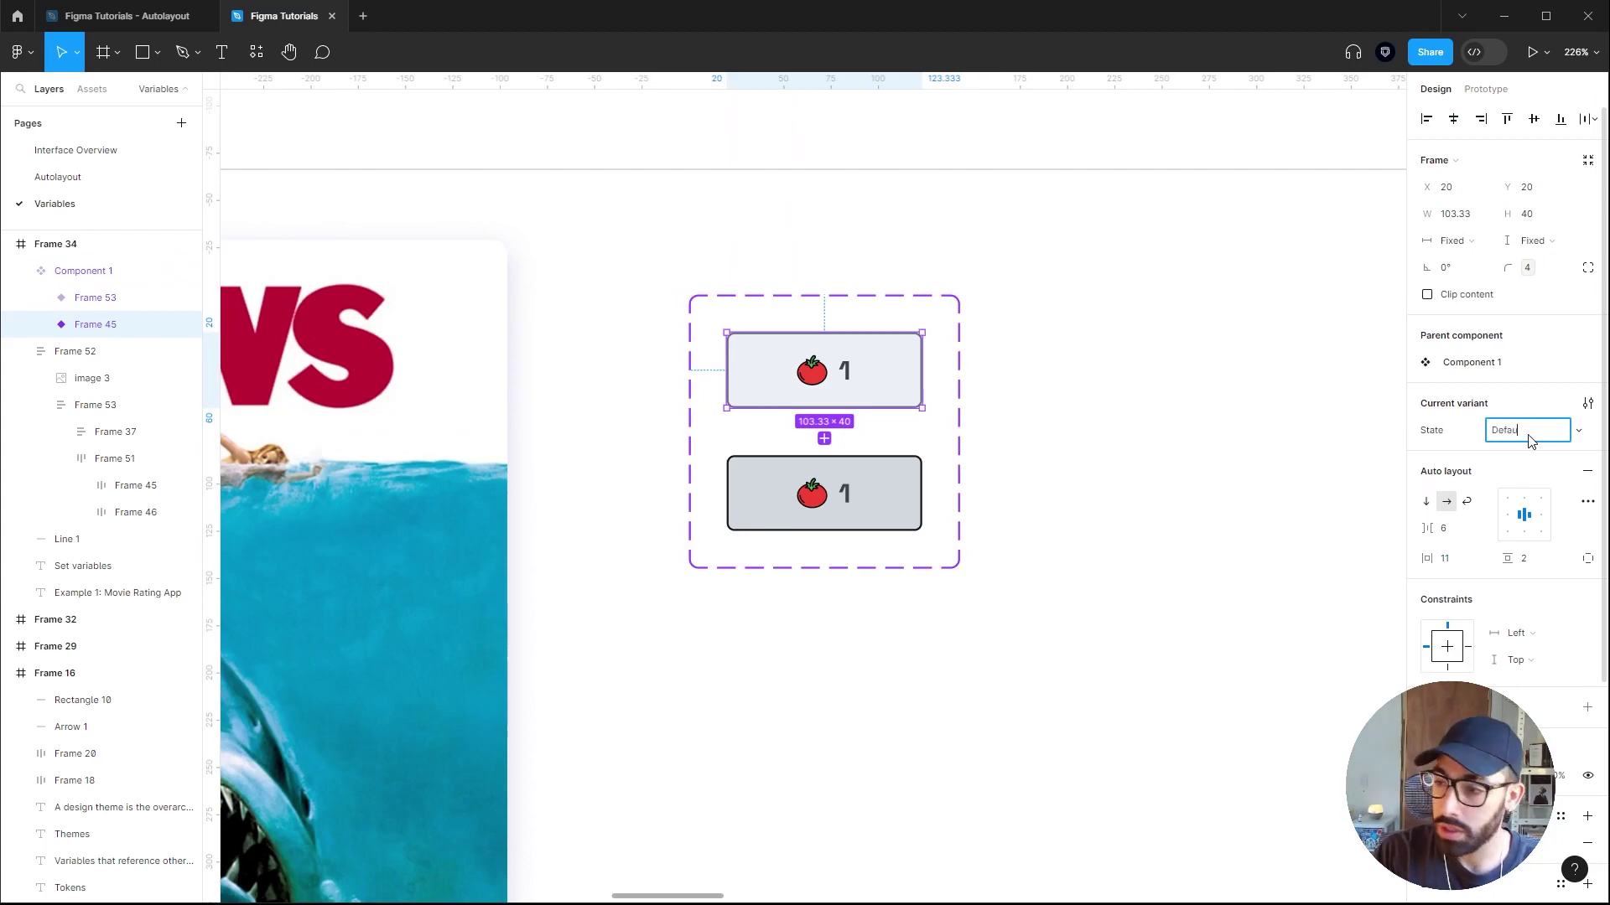
text(l)
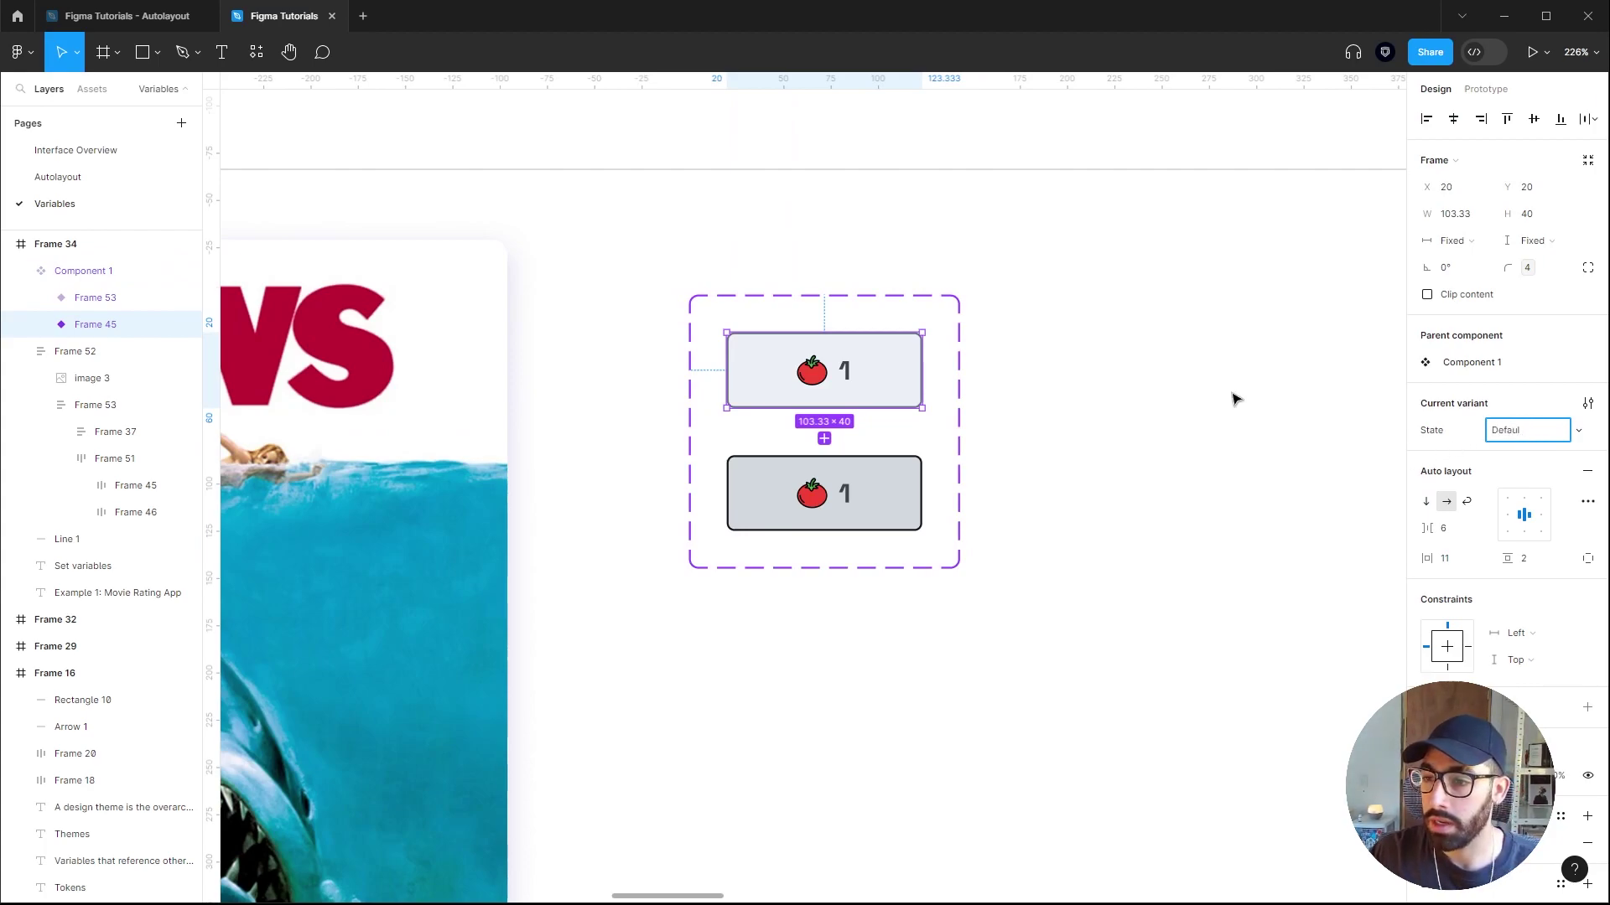
click(872, 493)
click(1512, 430)
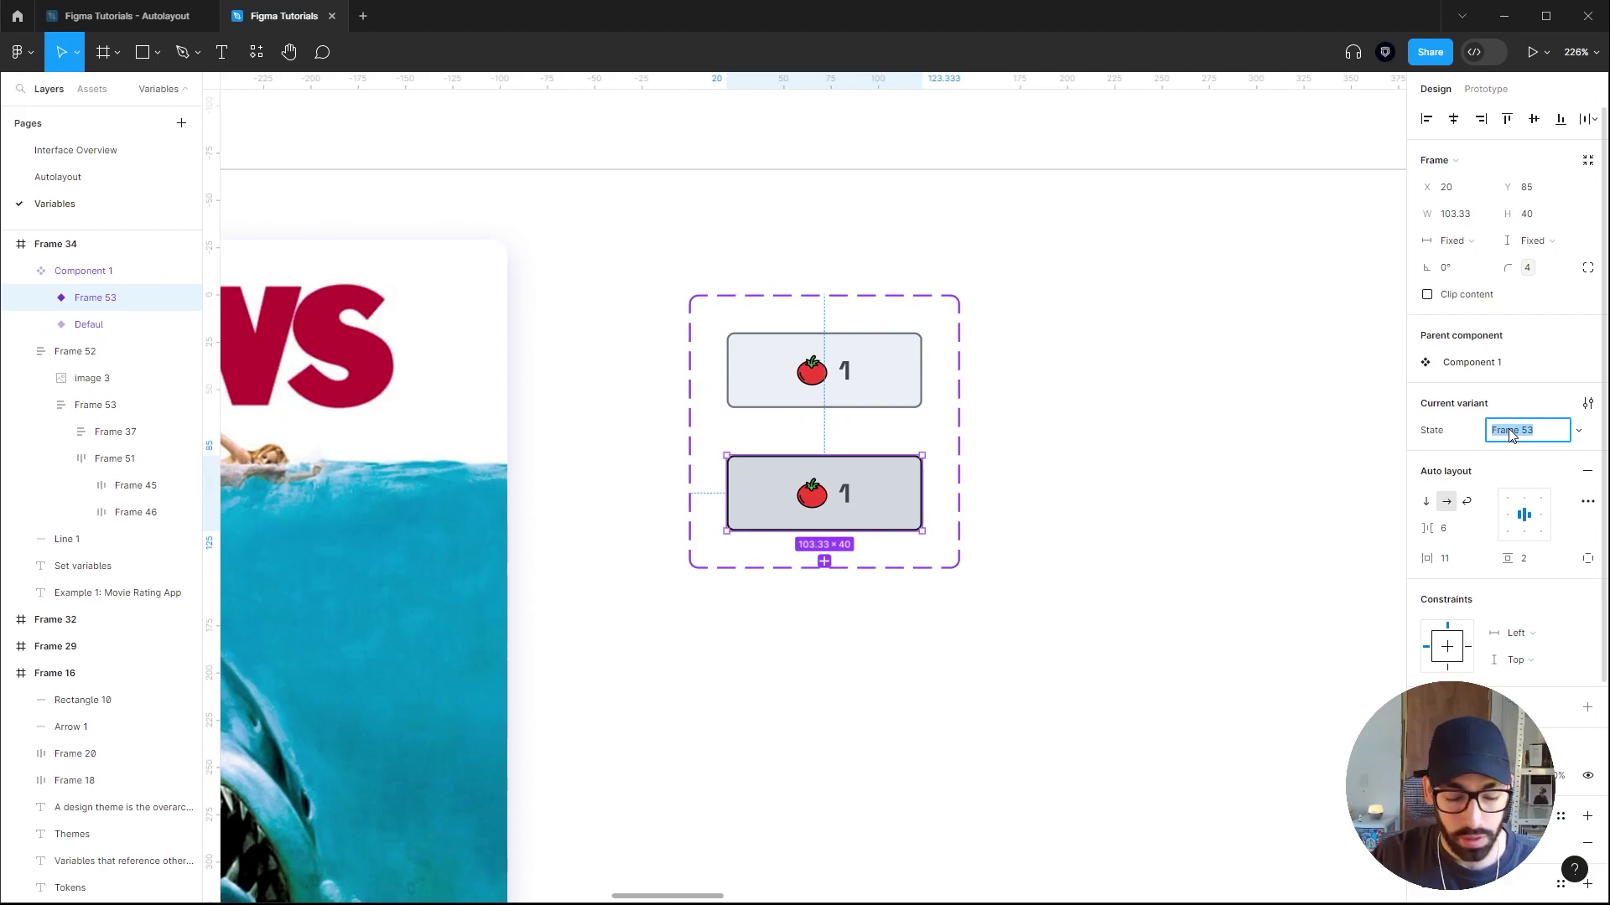
text(Haover)
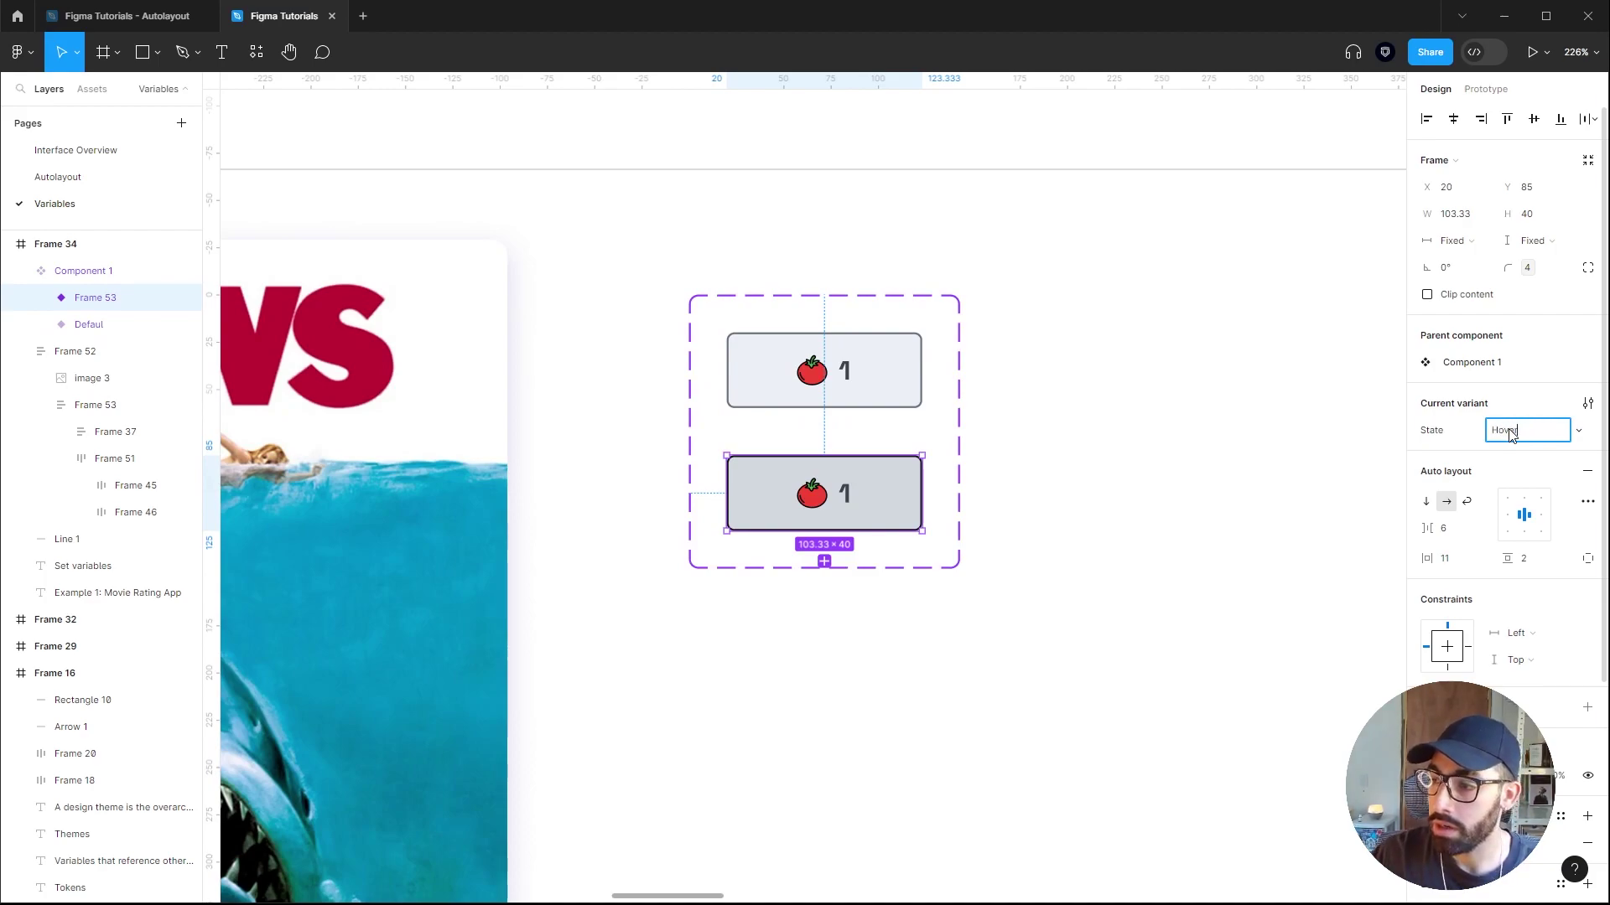
Add a While hovering interaction to the light button variant that changes it to the Hover variant.
click(885, 392)
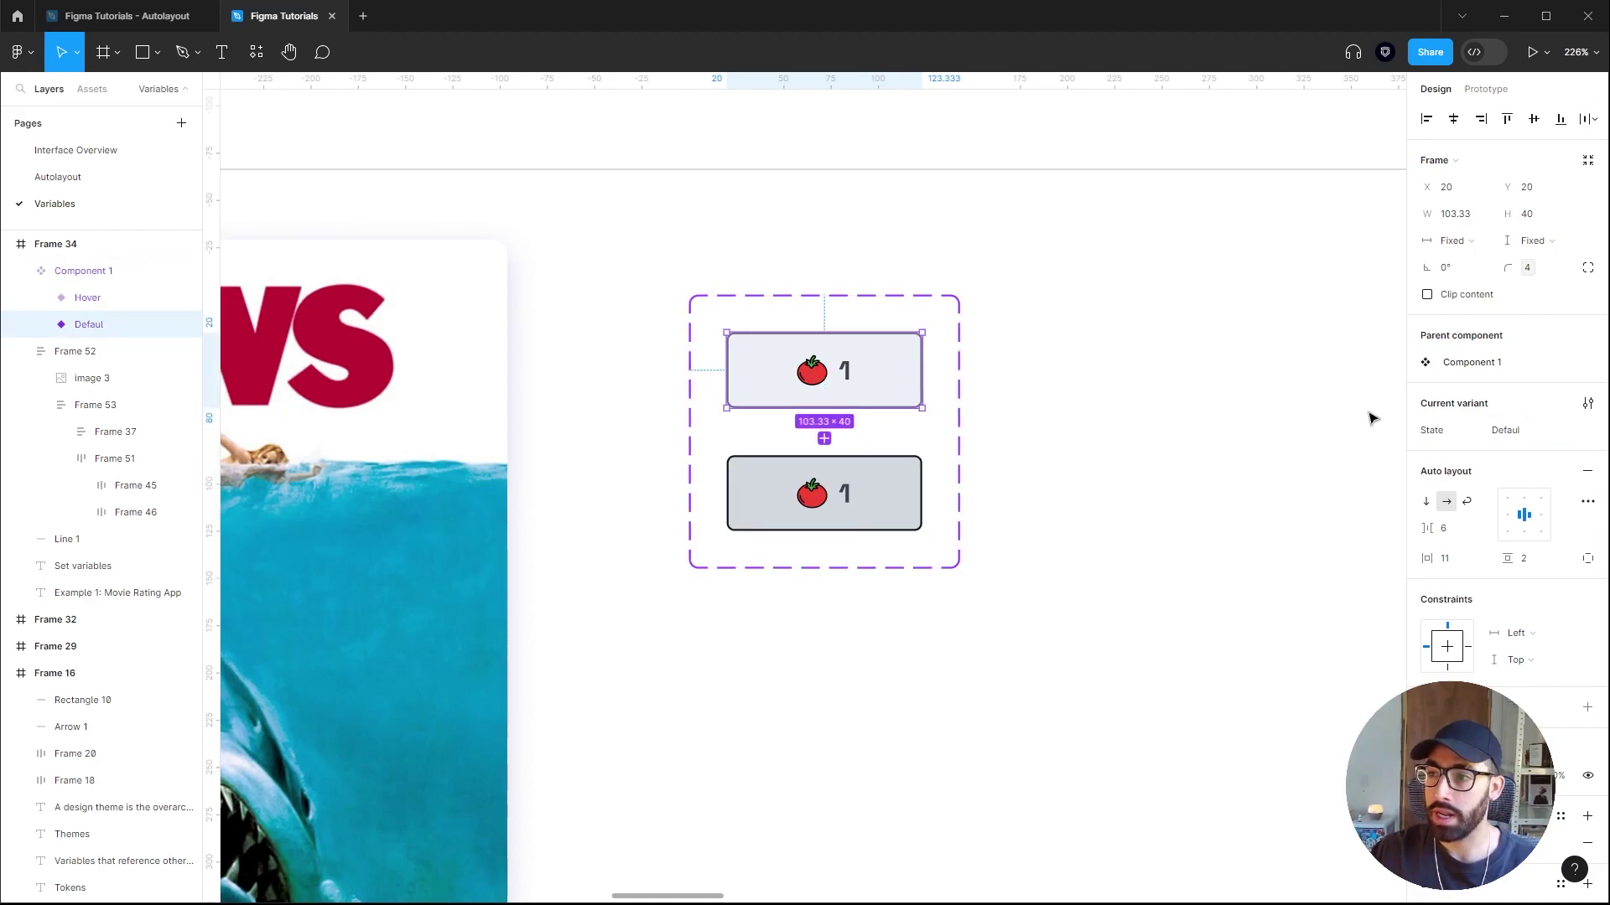
click(1487, 91)
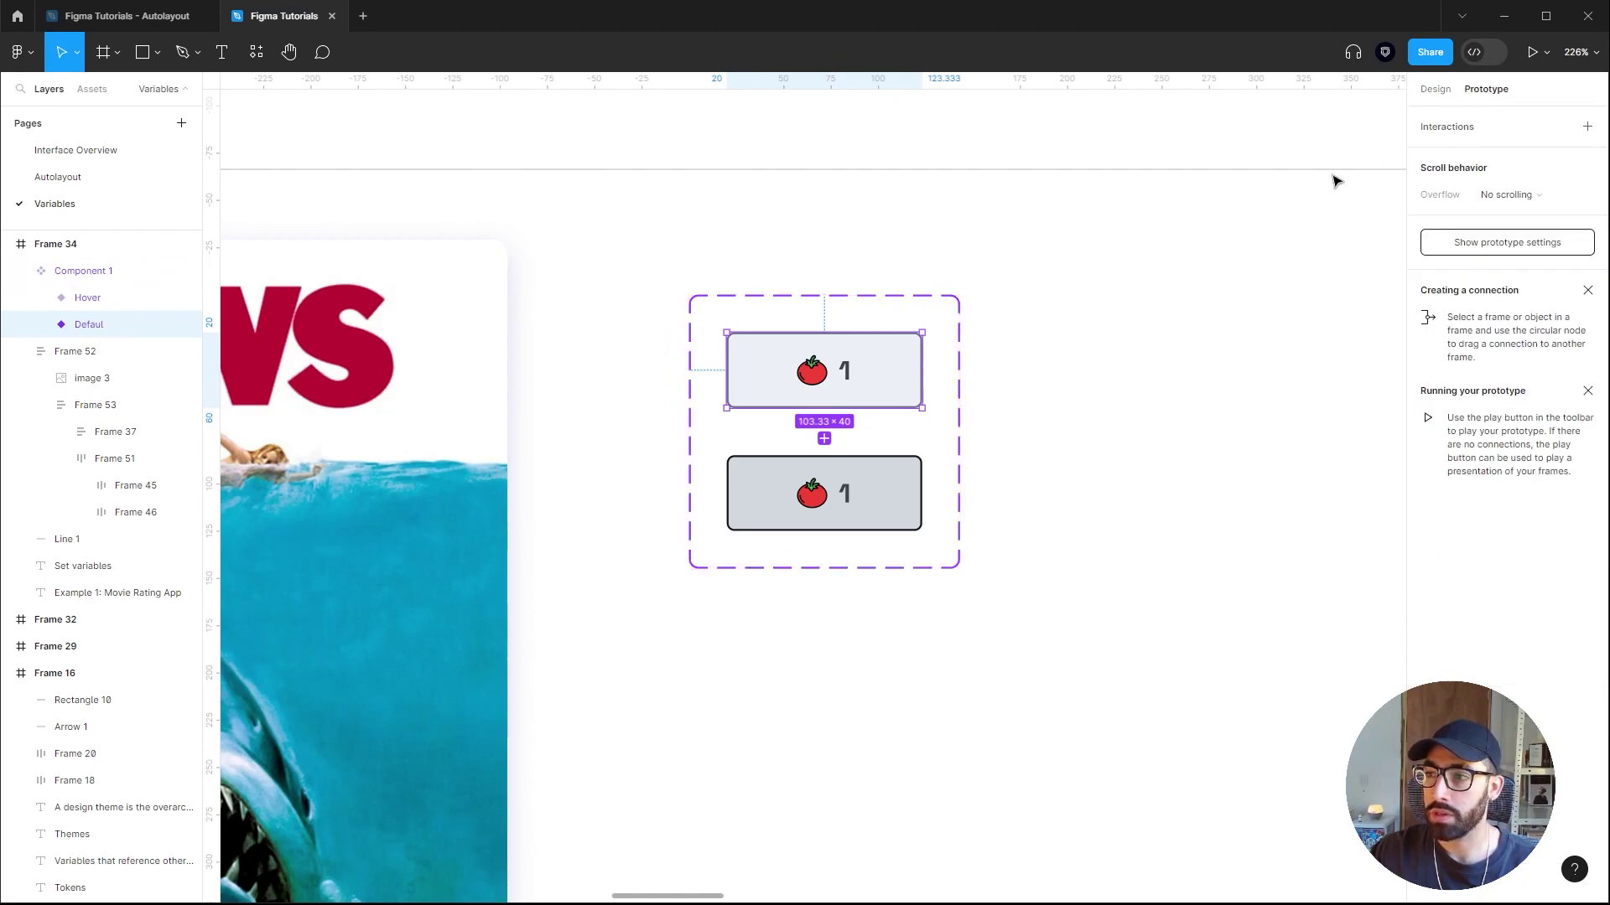
mouse_move(875, 404)
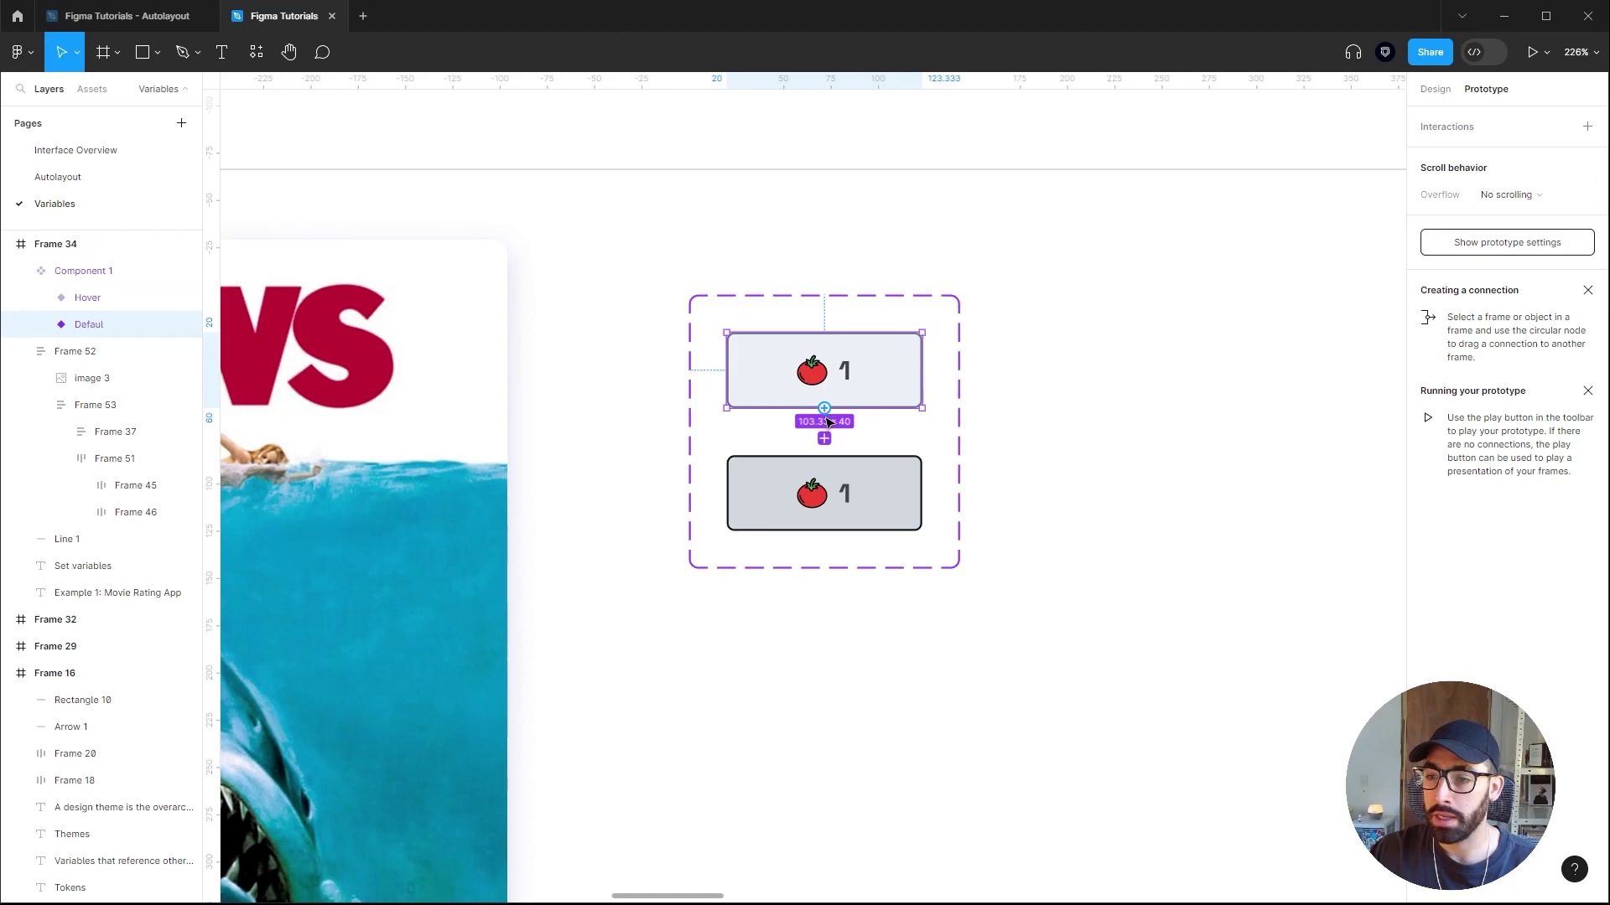
drag(824, 408, 843, 496)
click(754, 498)
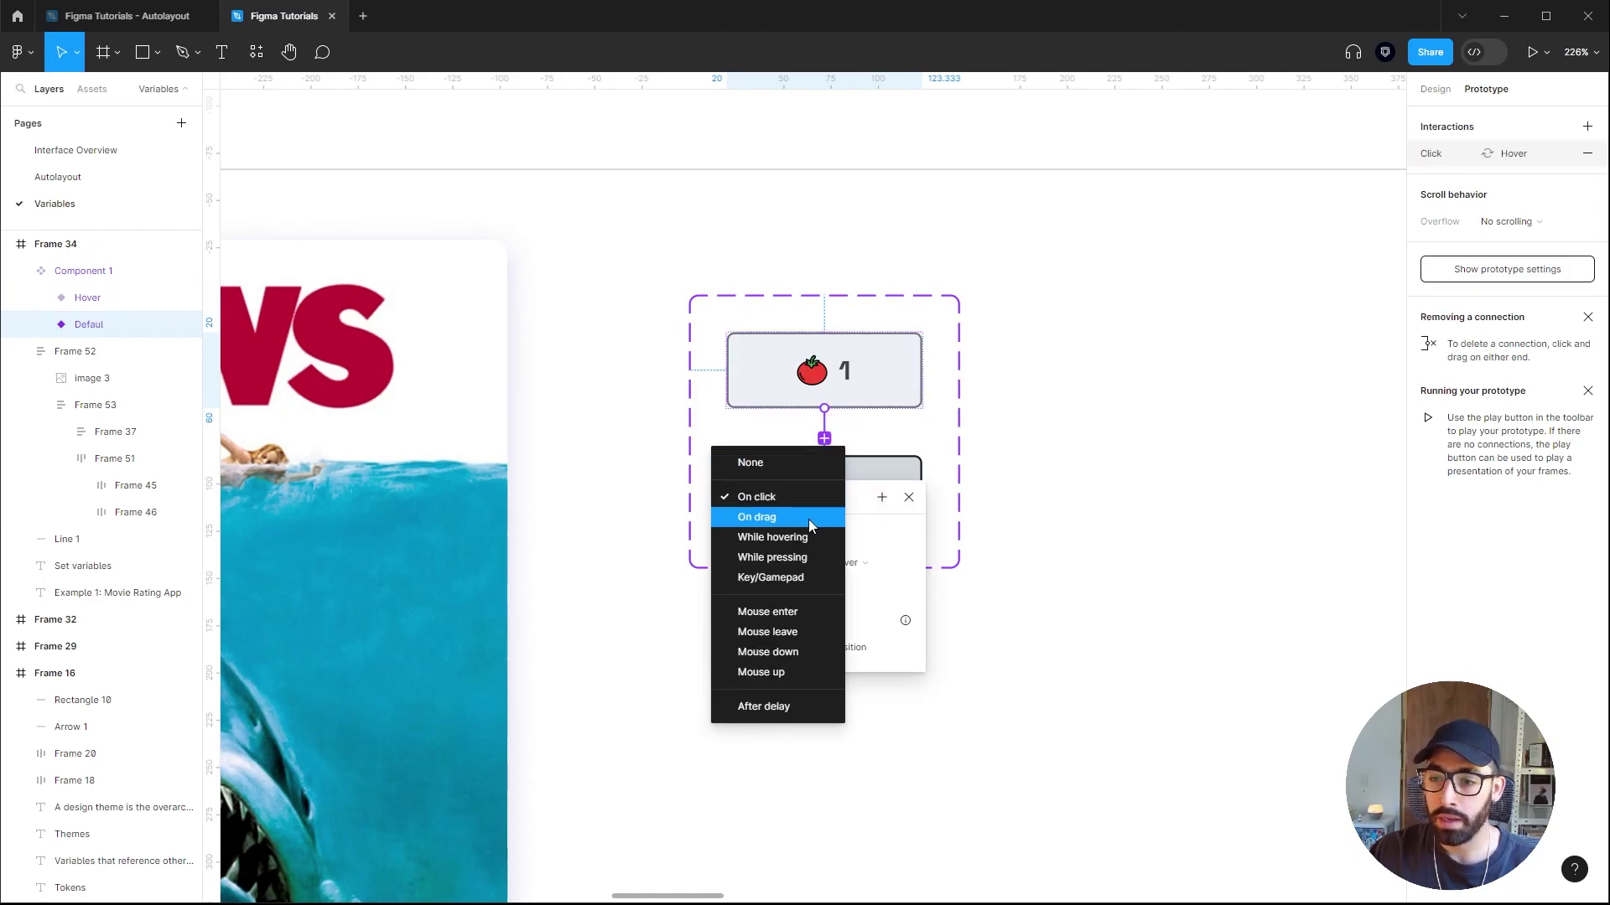
click(798, 541)
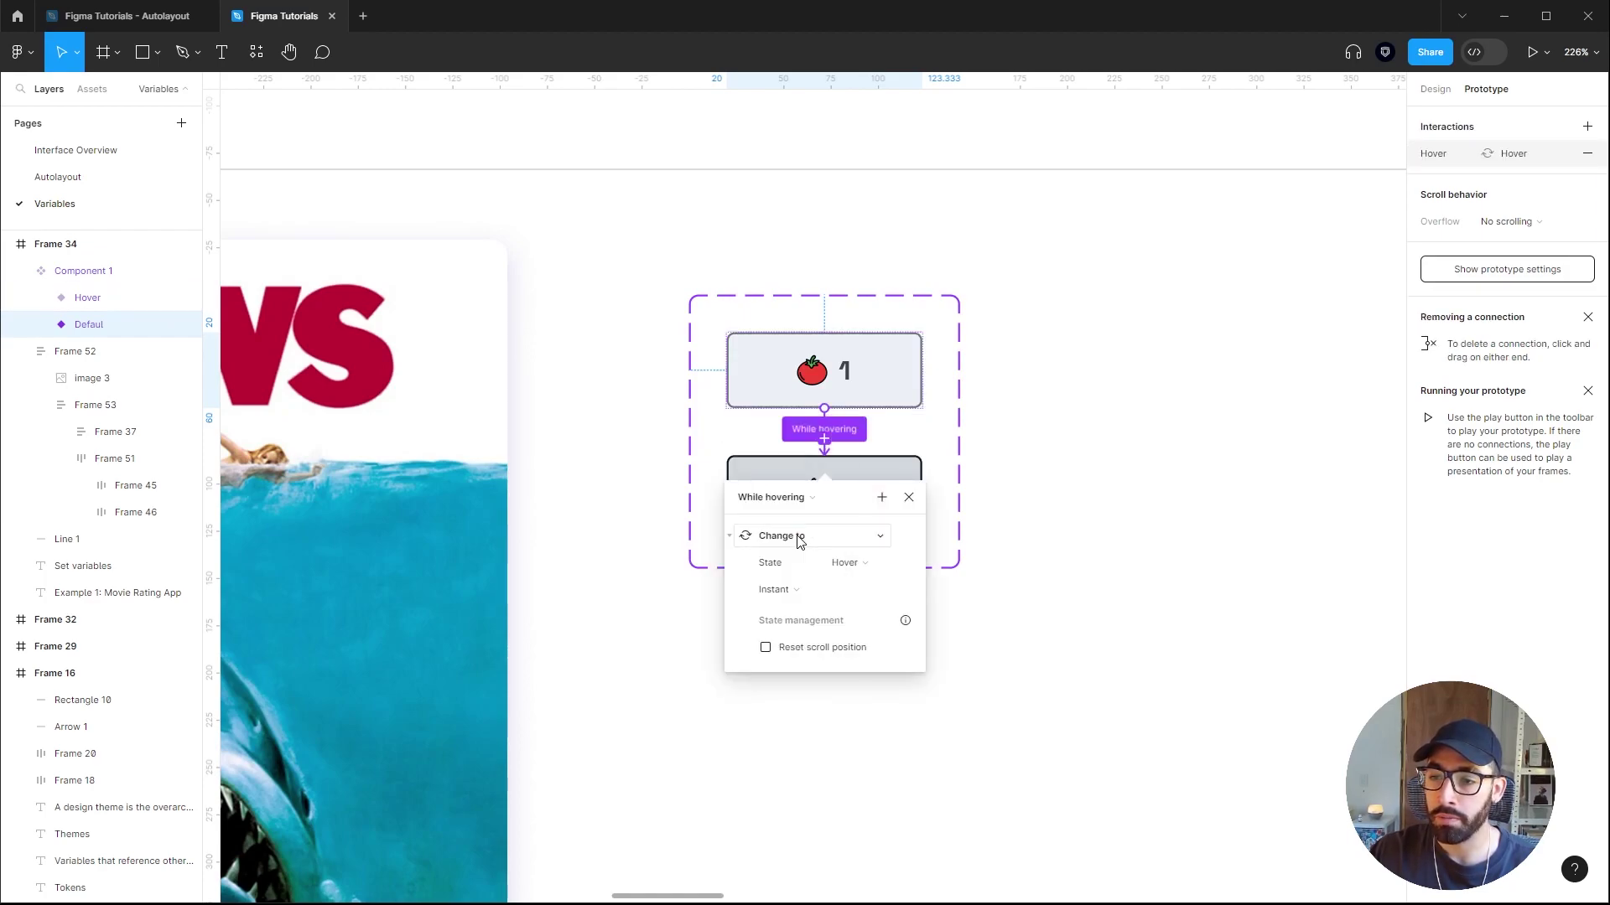
Set the hover interaction's transition to Dissolve with a duration of 150 ms.
click(822, 589)
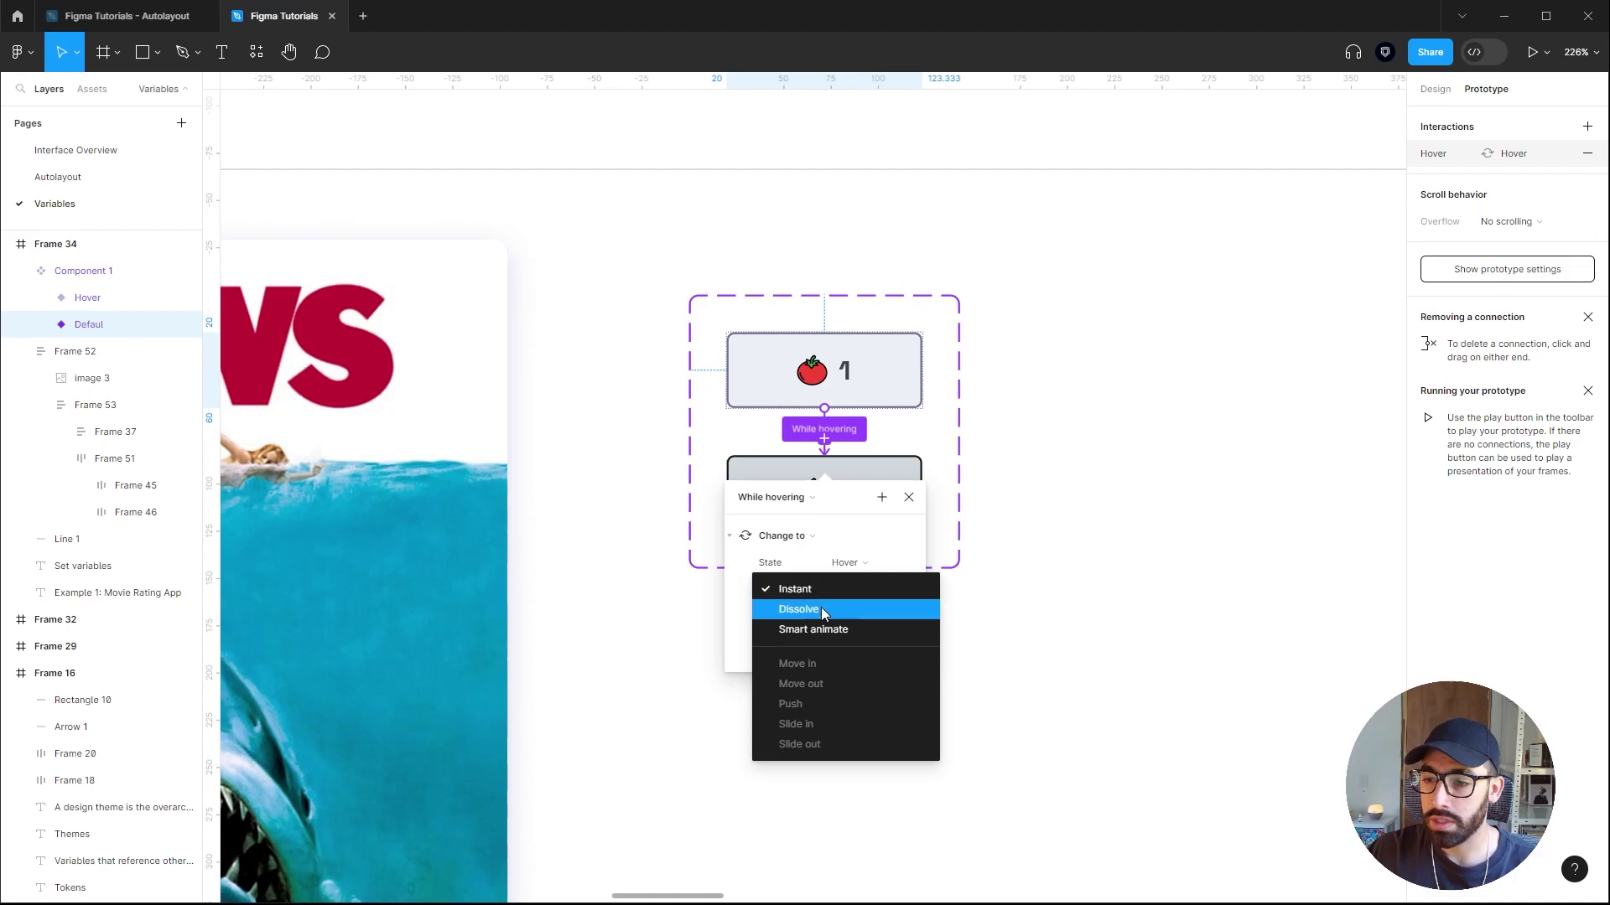
click(822, 610)
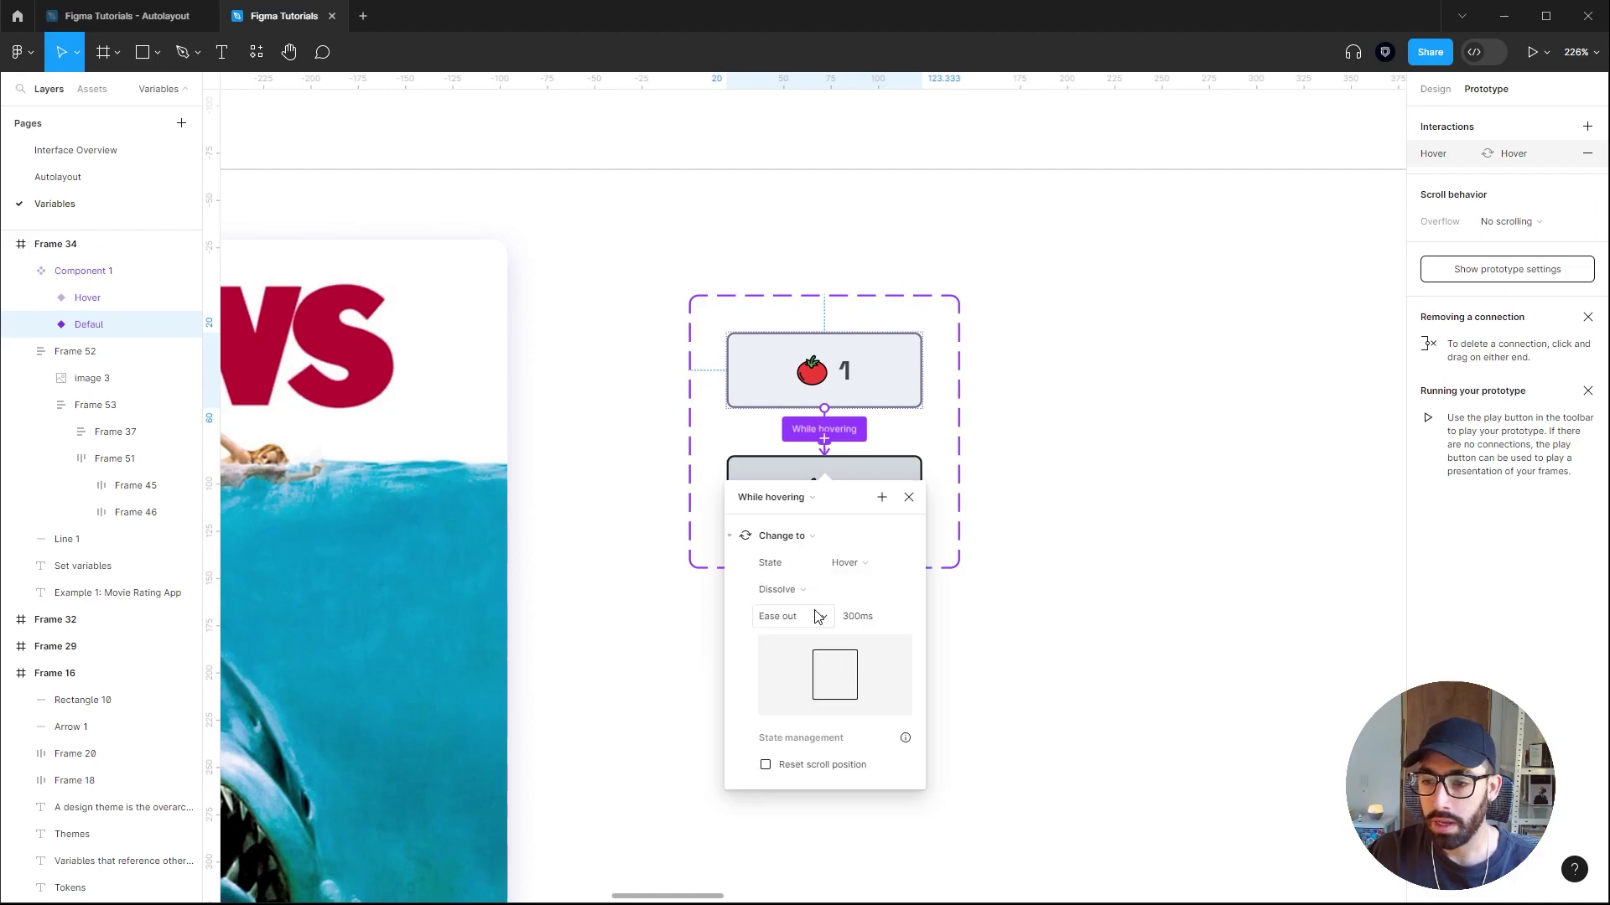
click(872, 617)
text(150)
key(Return)
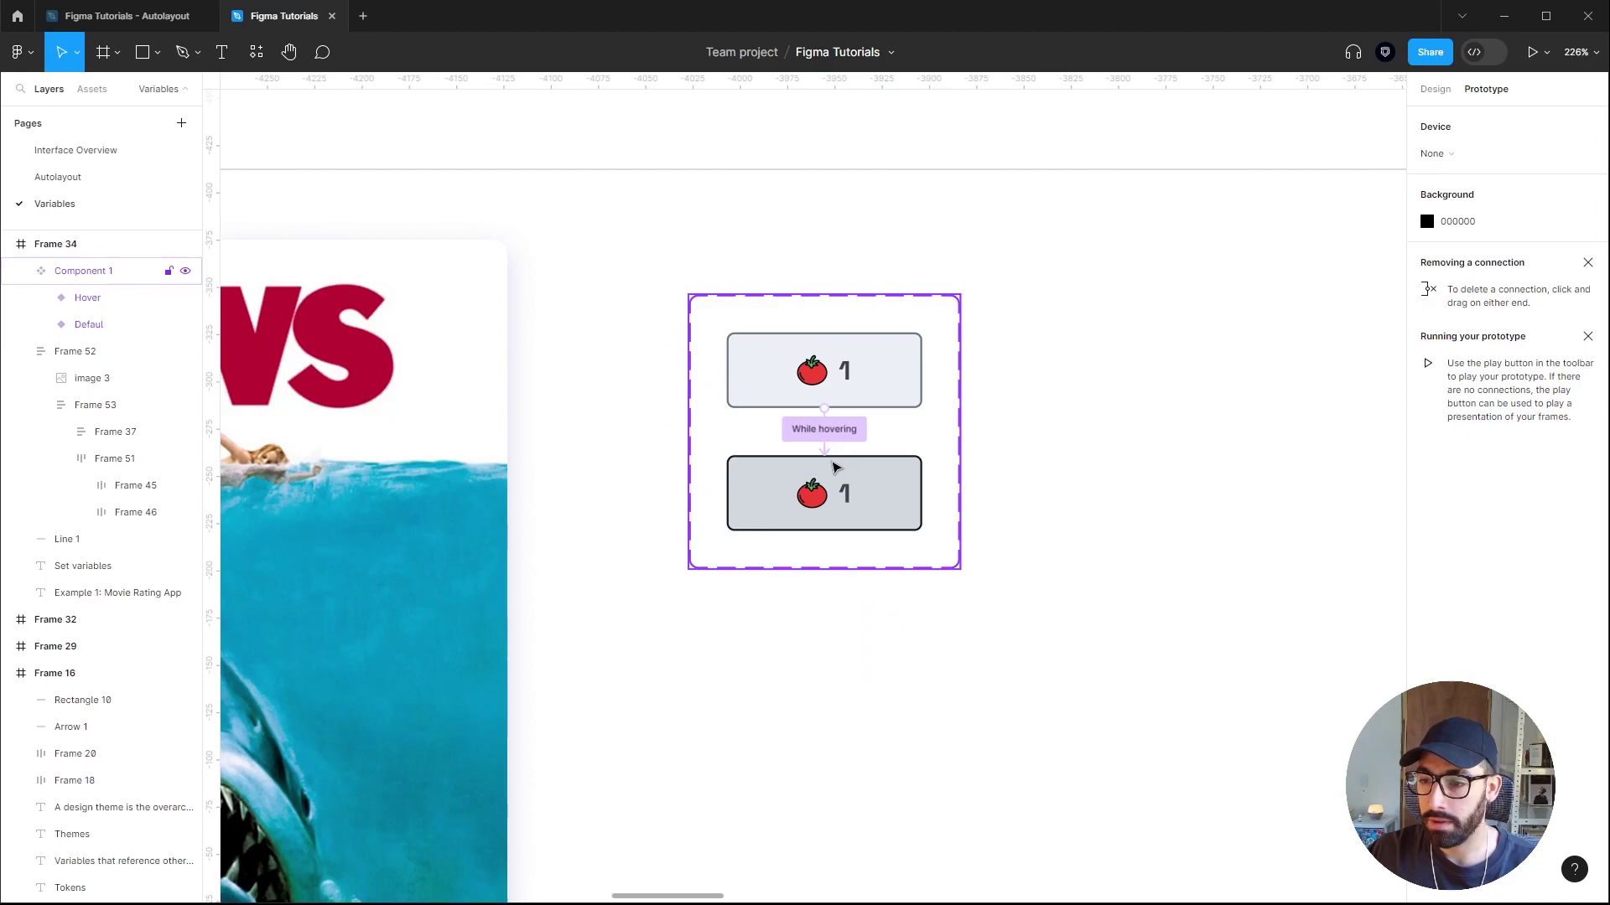
key(Escape)
Place an instance of the default tomato button beneath the component set.
scroll(1103, 521, down, 5)
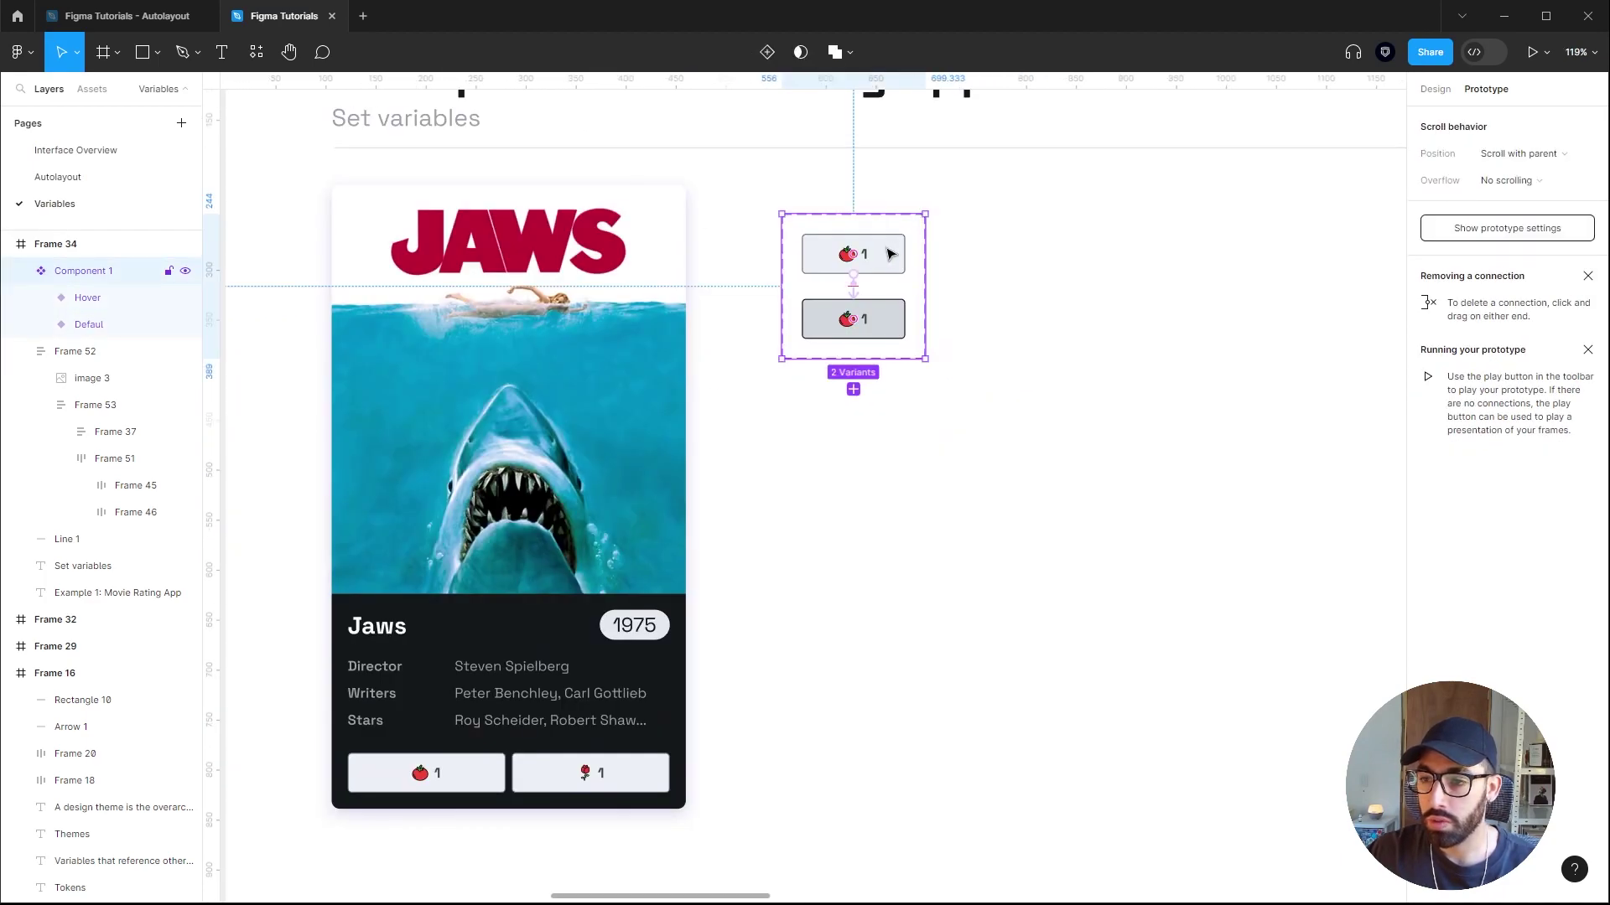
drag(893, 265, 893, 457)
key(alt)
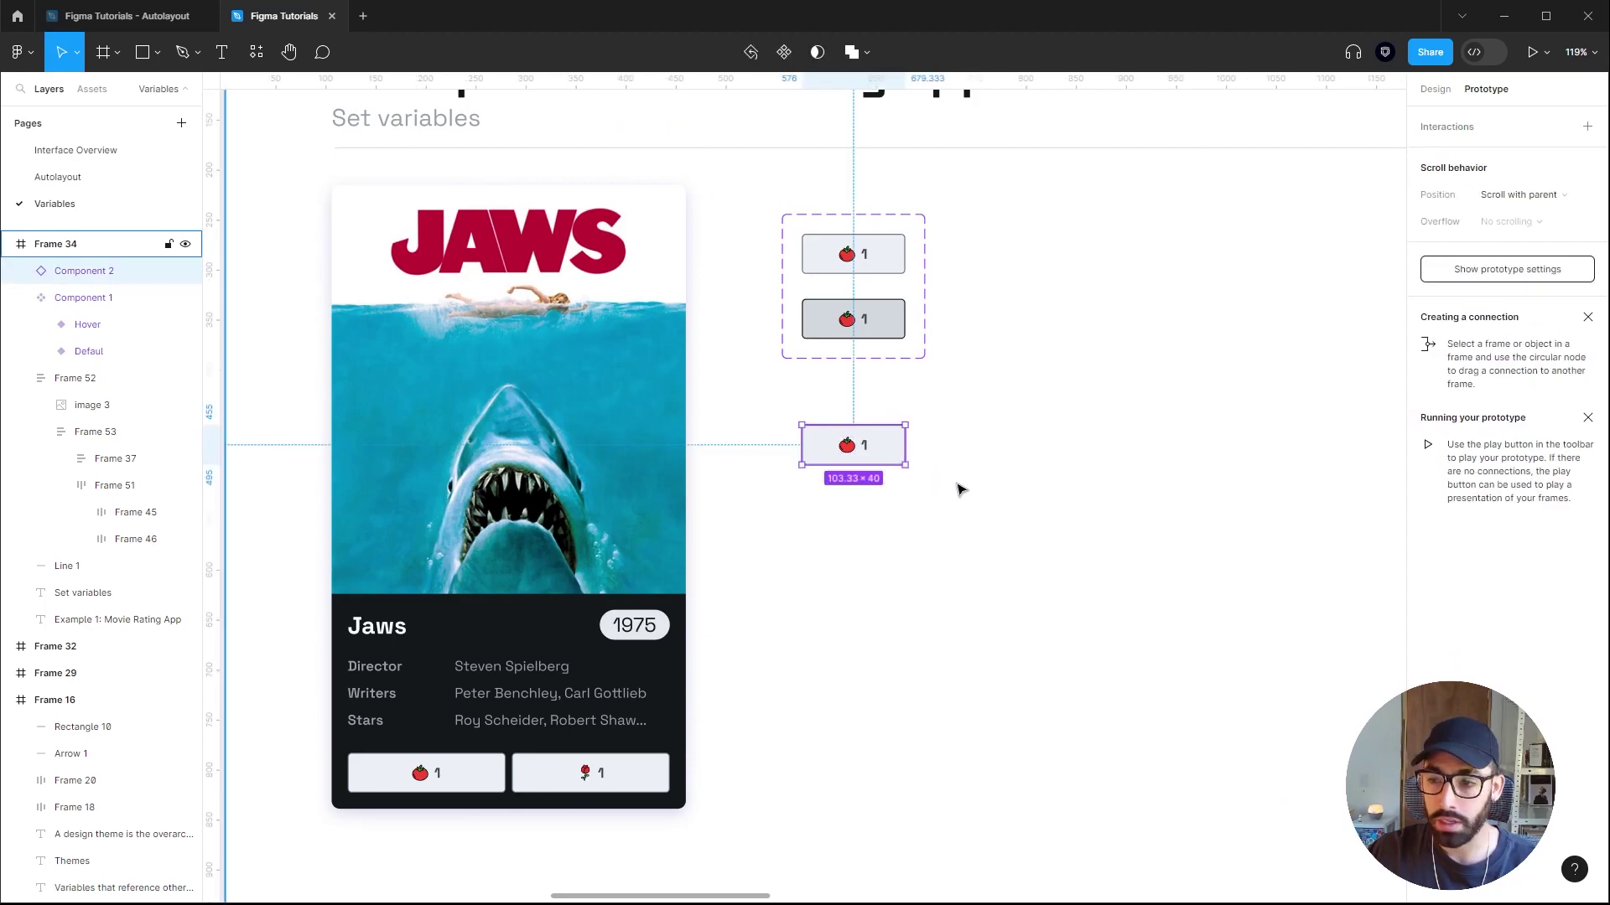
Replace the tomato button inside the Jaws card with the new component instance.
double_click(472, 775)
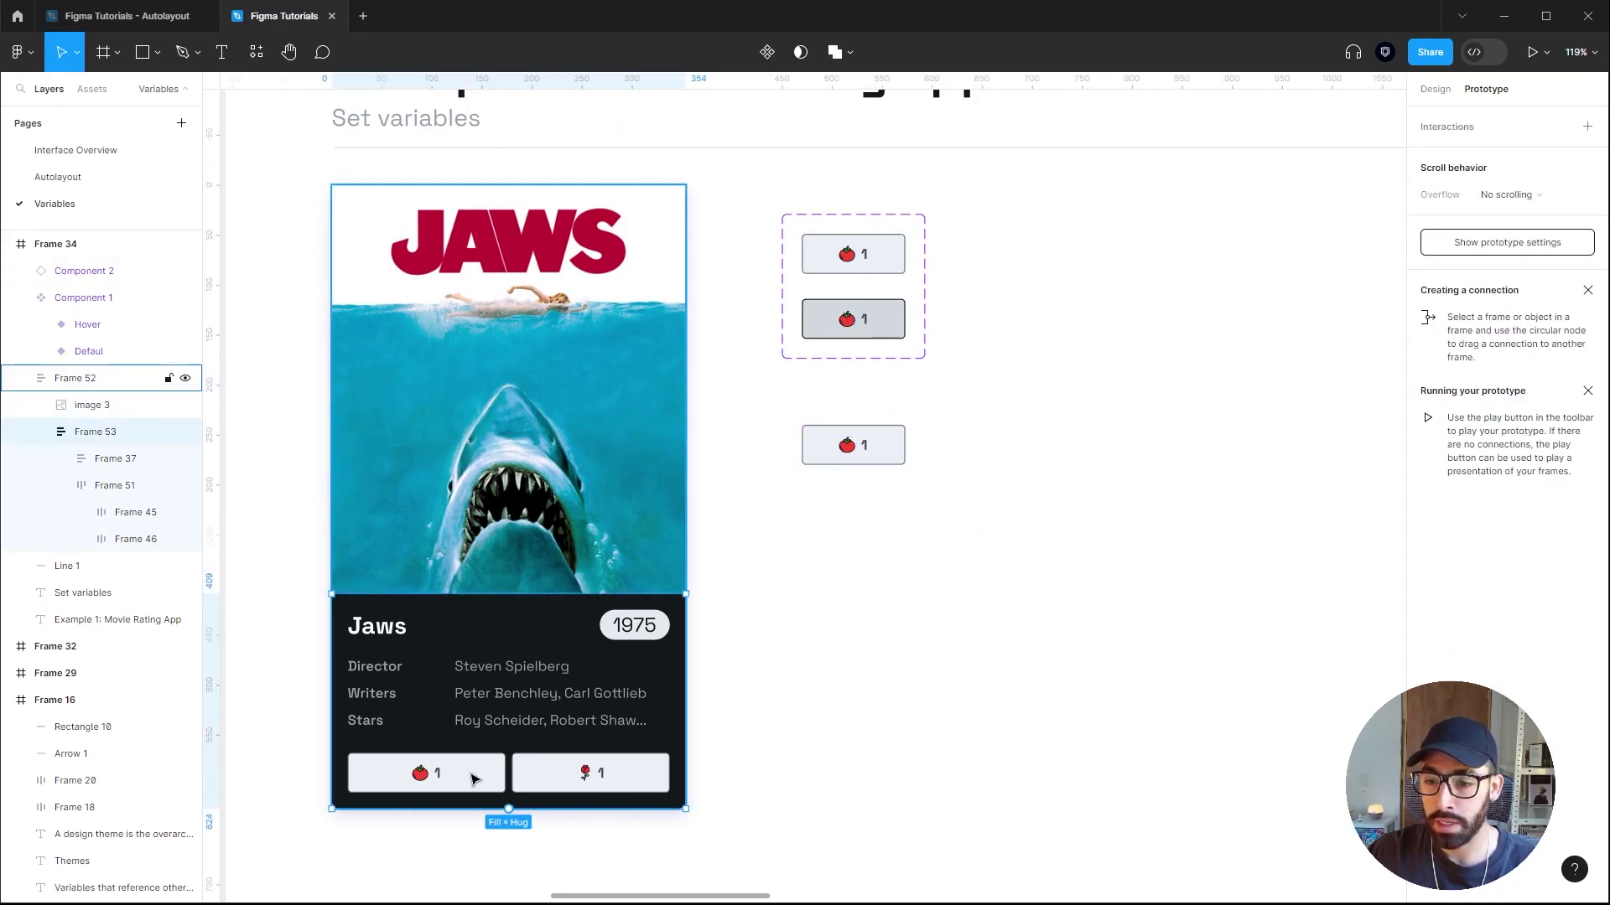
double_click(473, 777)
double_click(473, 780)
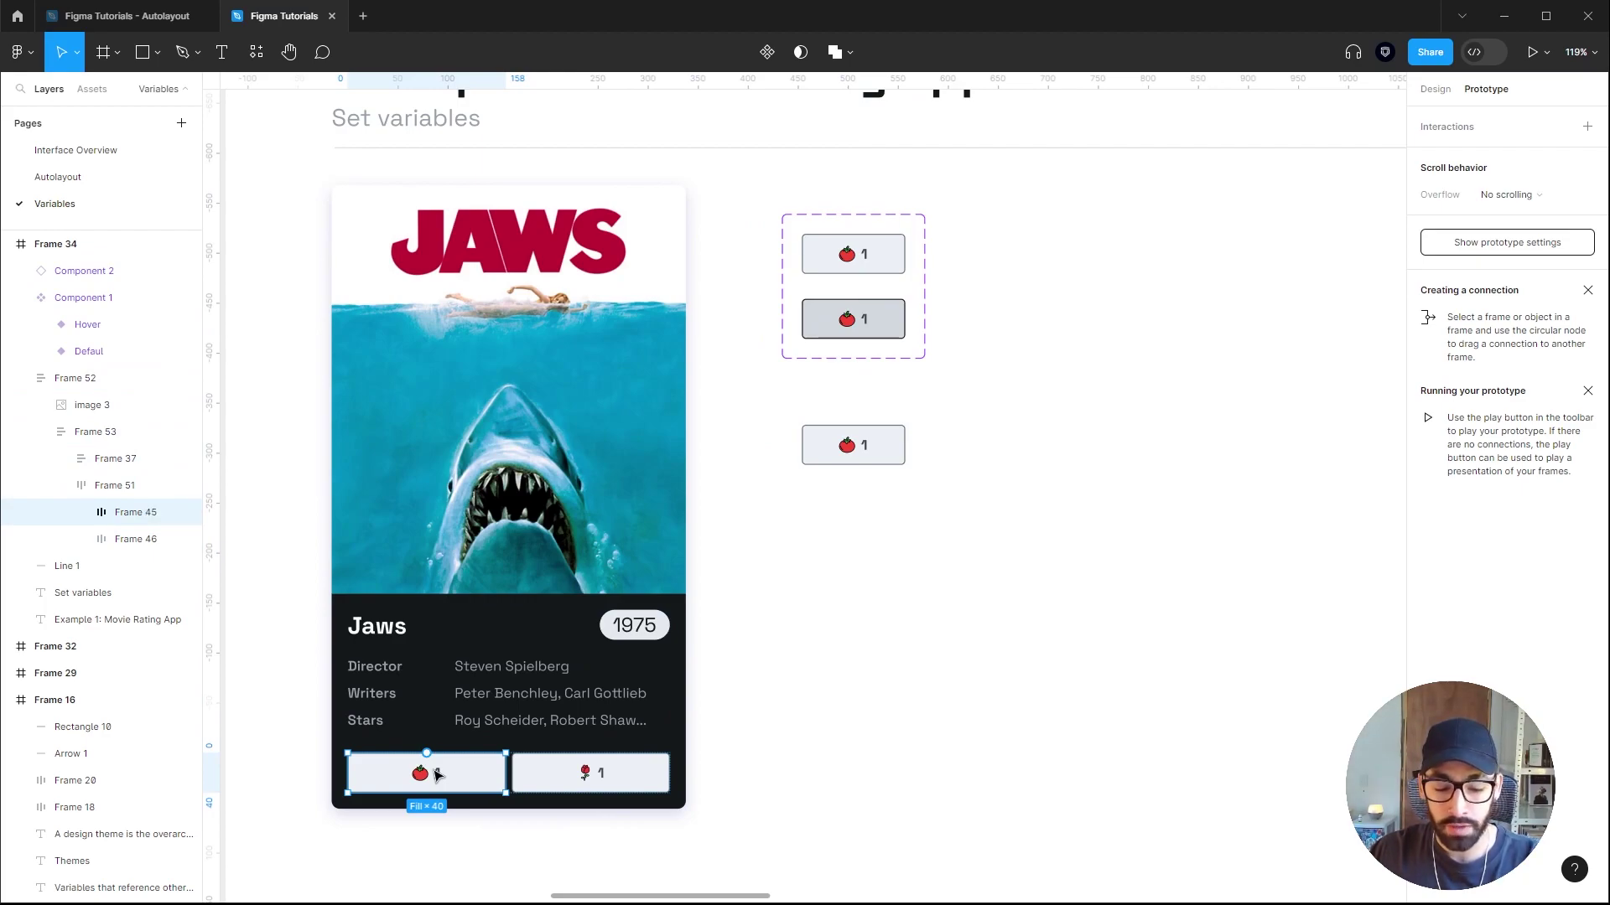
key(ctrl+shift+r)
click(437, 775)
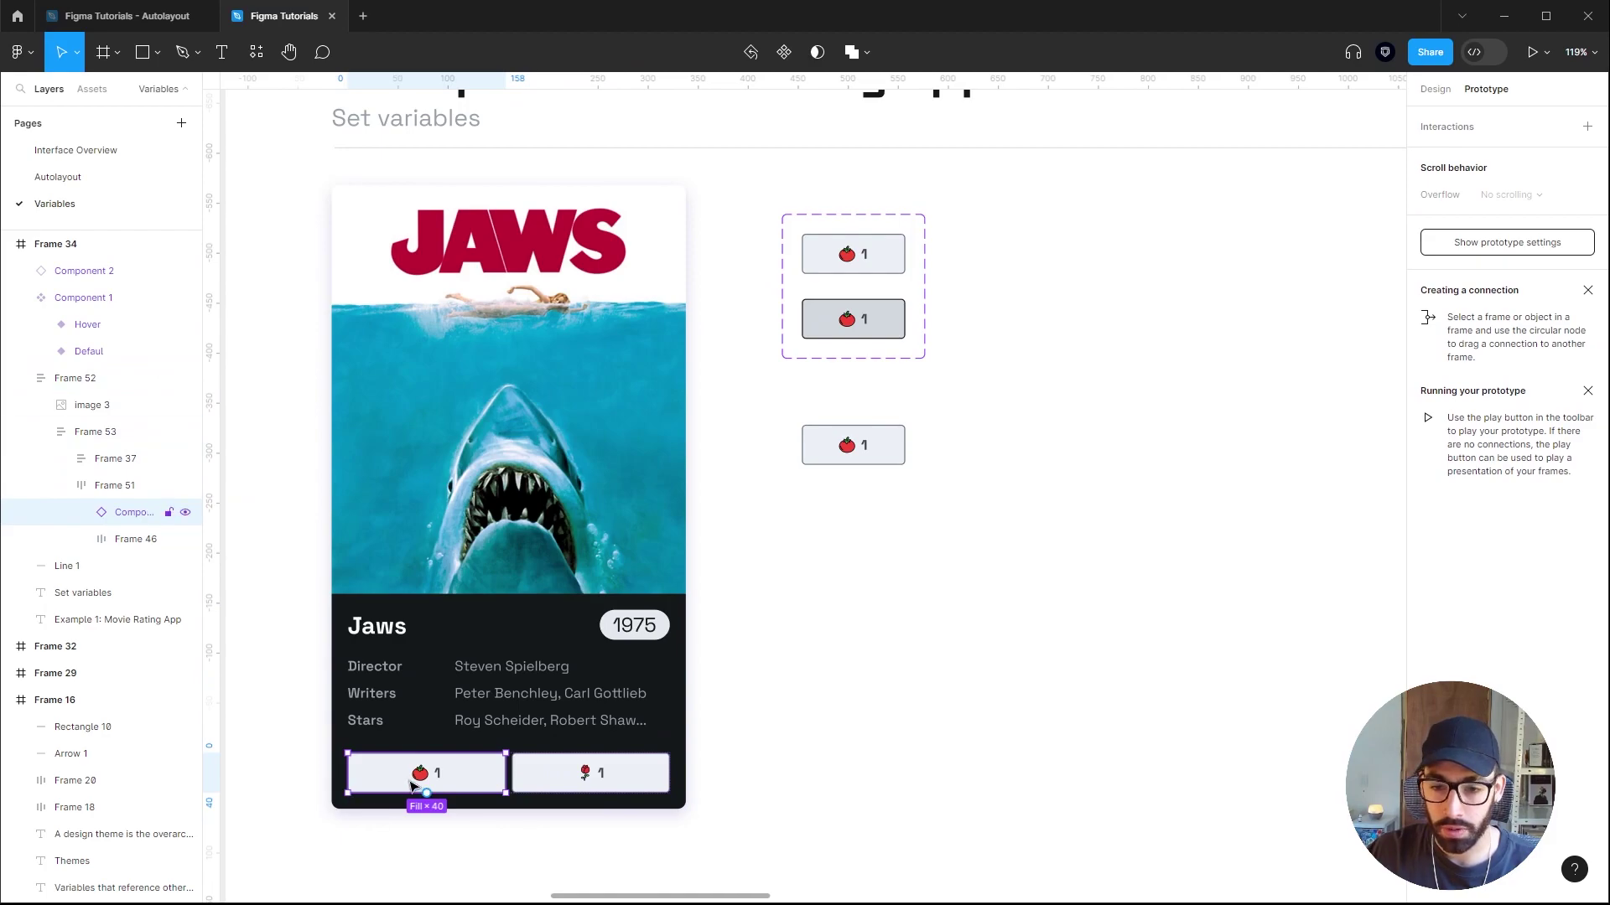
click(906, 671)
Wrap the Jaws card in its own frame and copy that frame onto the empty canvas below the Example 1 slide.
scroll(834, 595, down, 5)
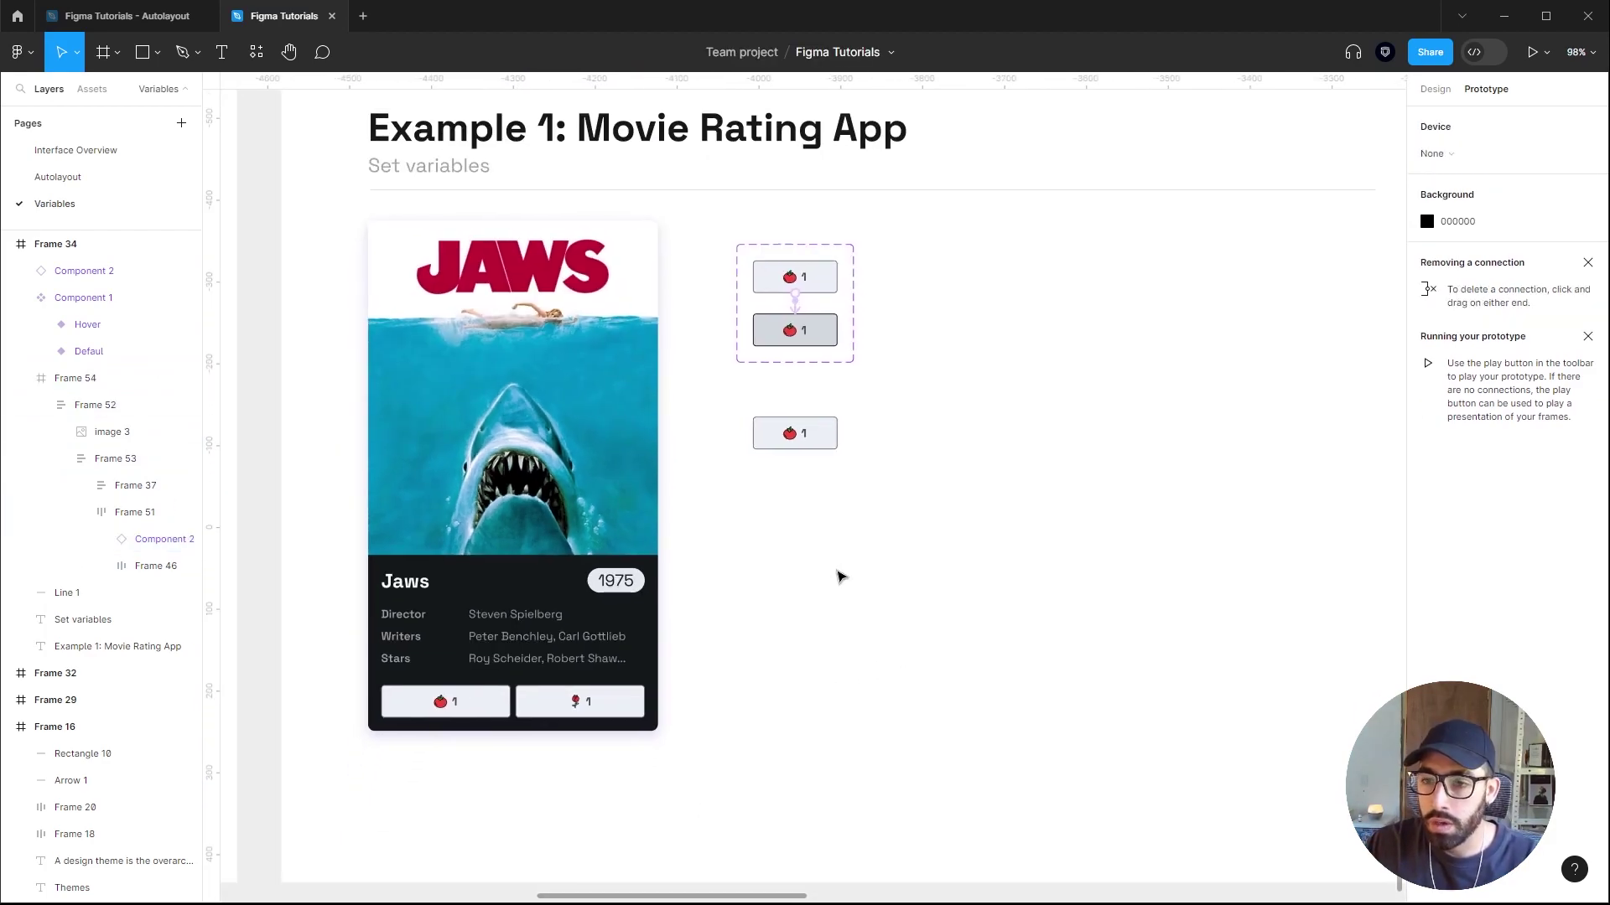
key(space)
drag(844, 585, 859, 432)
click(585, 195)
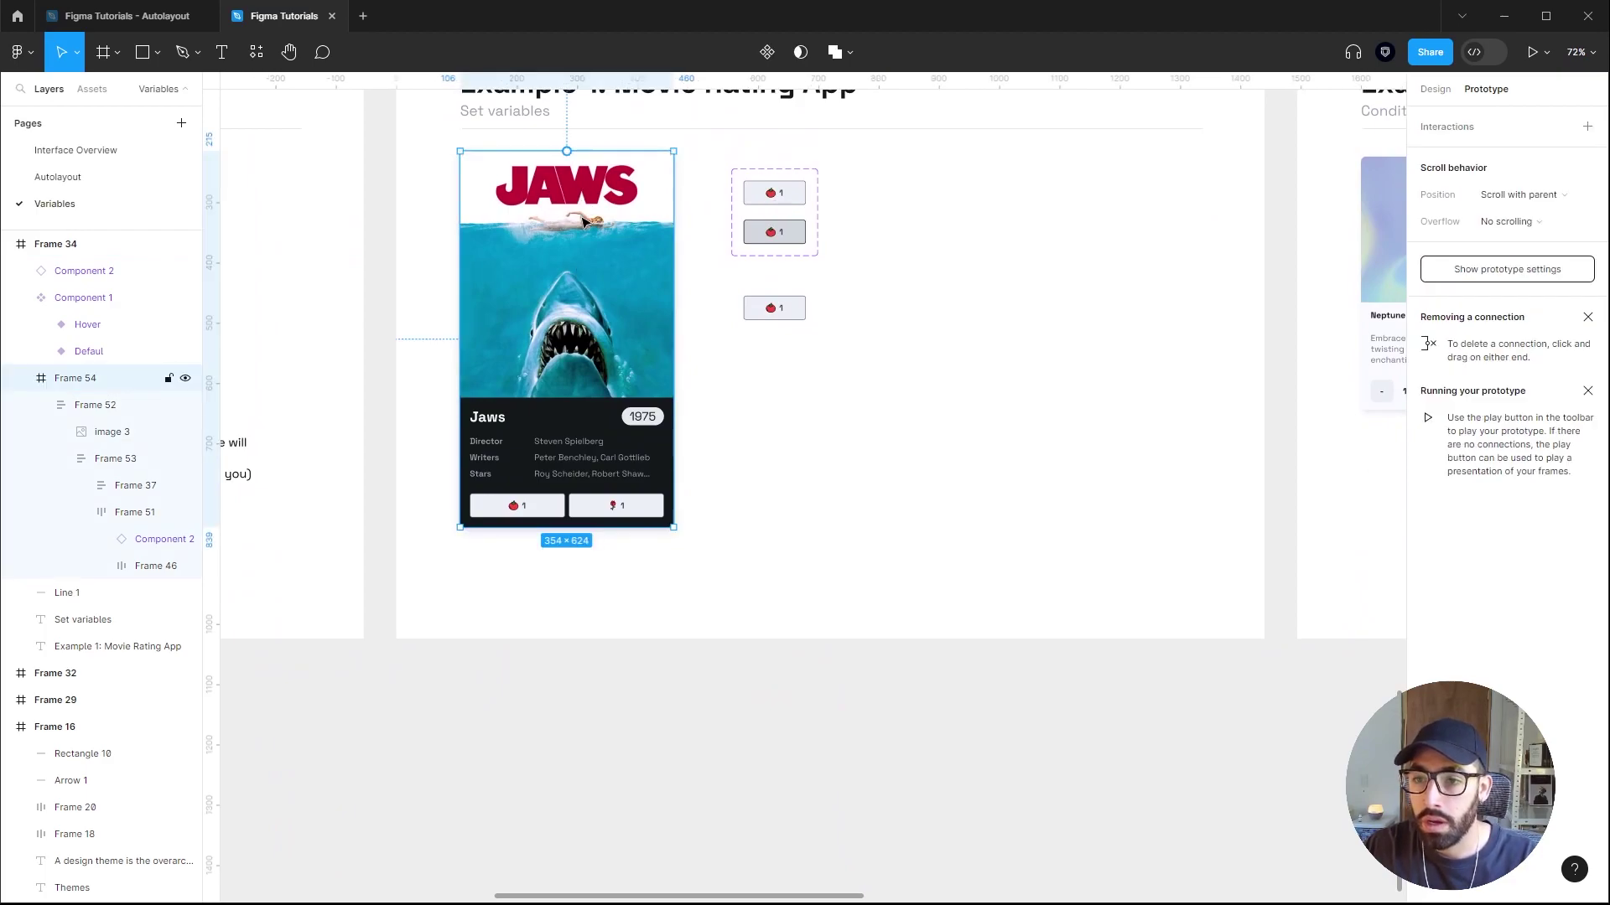
scroll(589, 172, down, 2)
drag(574, 177, 600, 660)
scroll(866, 428, down, 4)
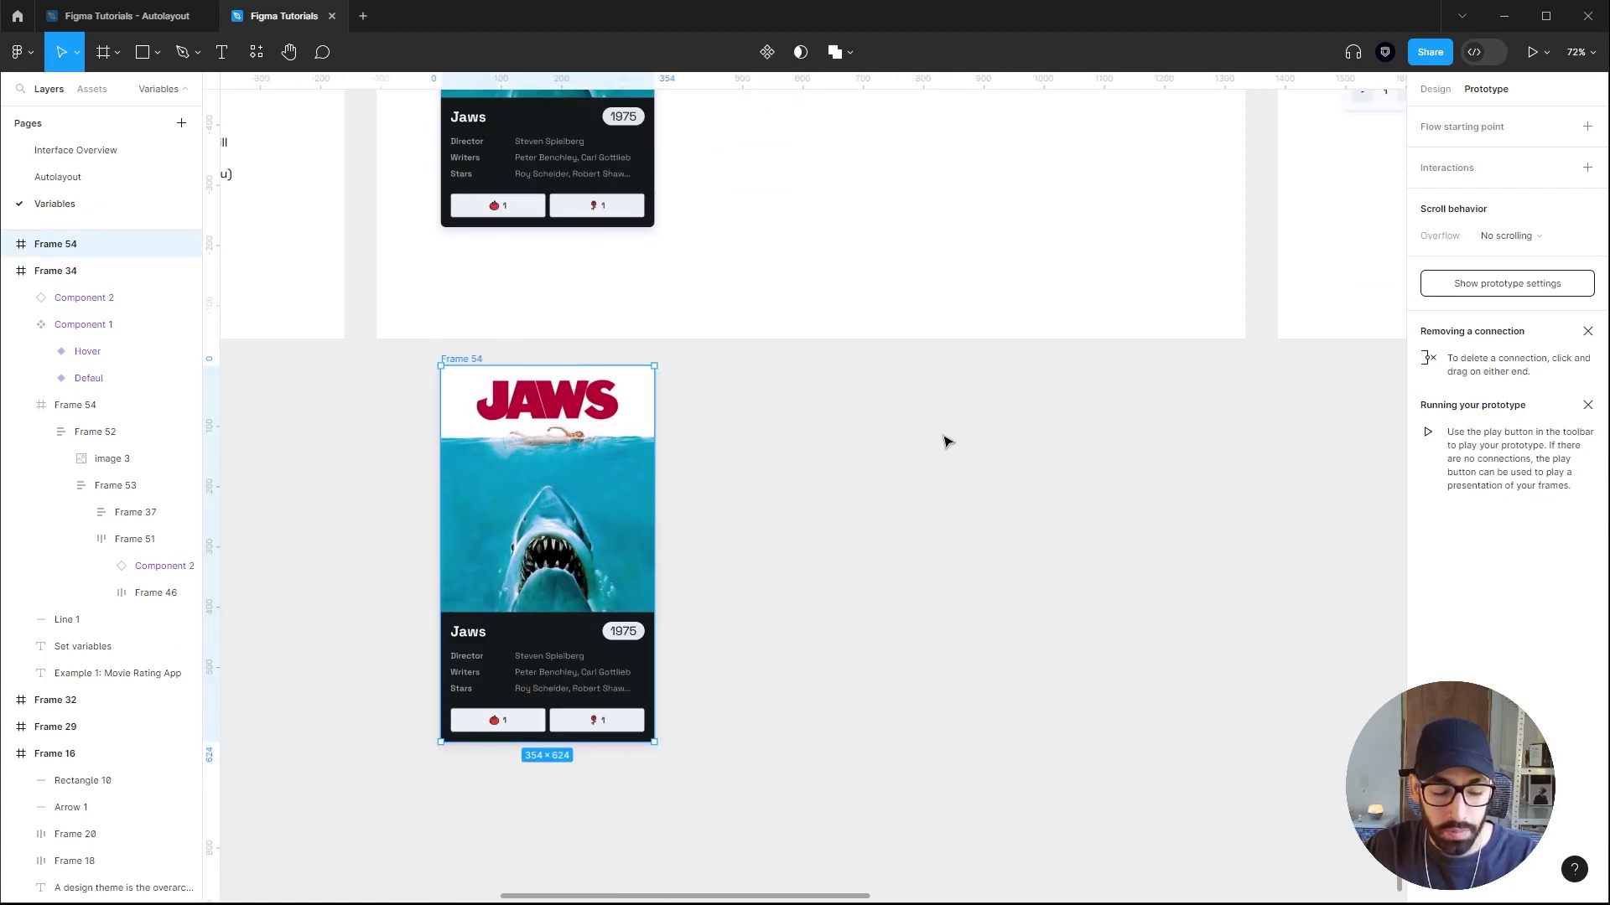
Preview the copied Jaws card as a prototype and test its tomato button.
key(shift+space)
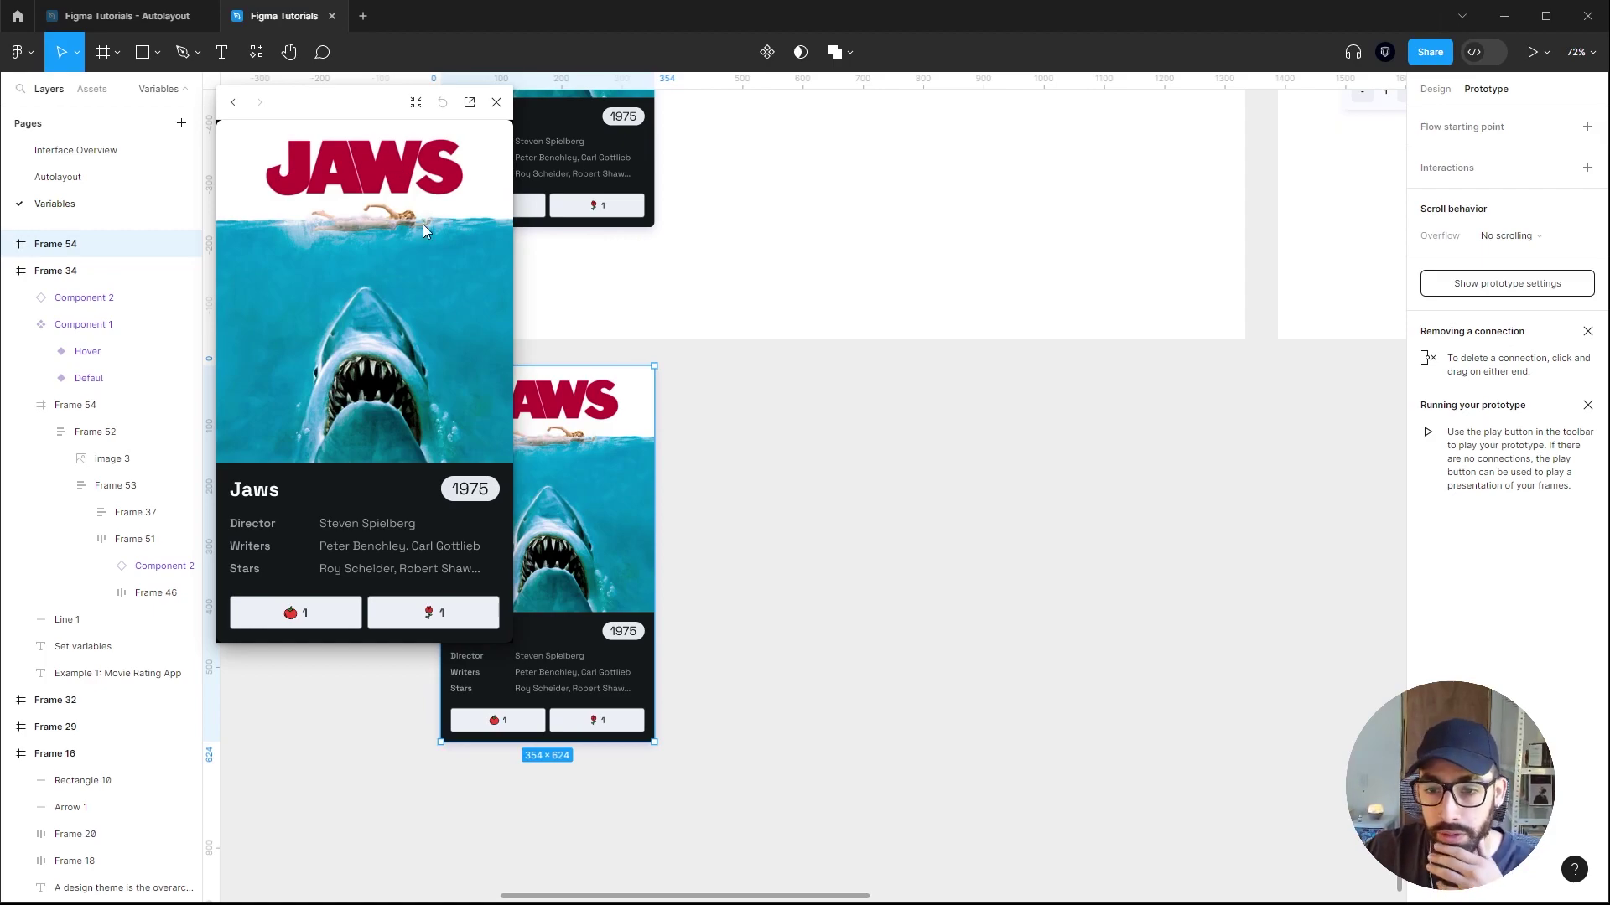
click(301, 619)
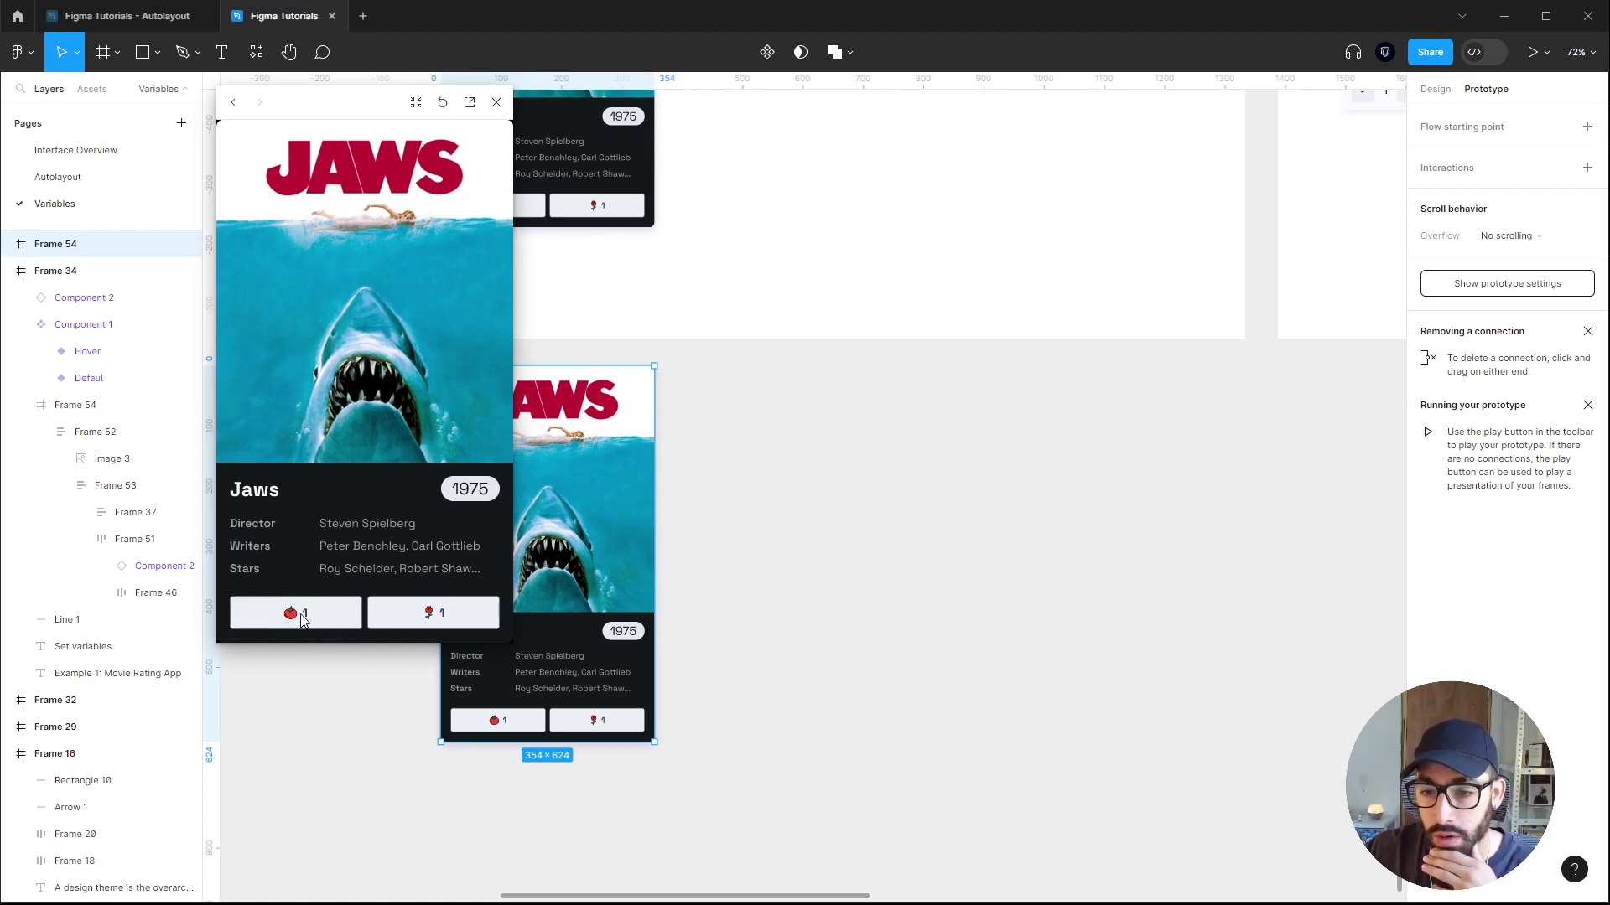
Try the tomato button once more in the Jaws card preview.
click(302, 618)
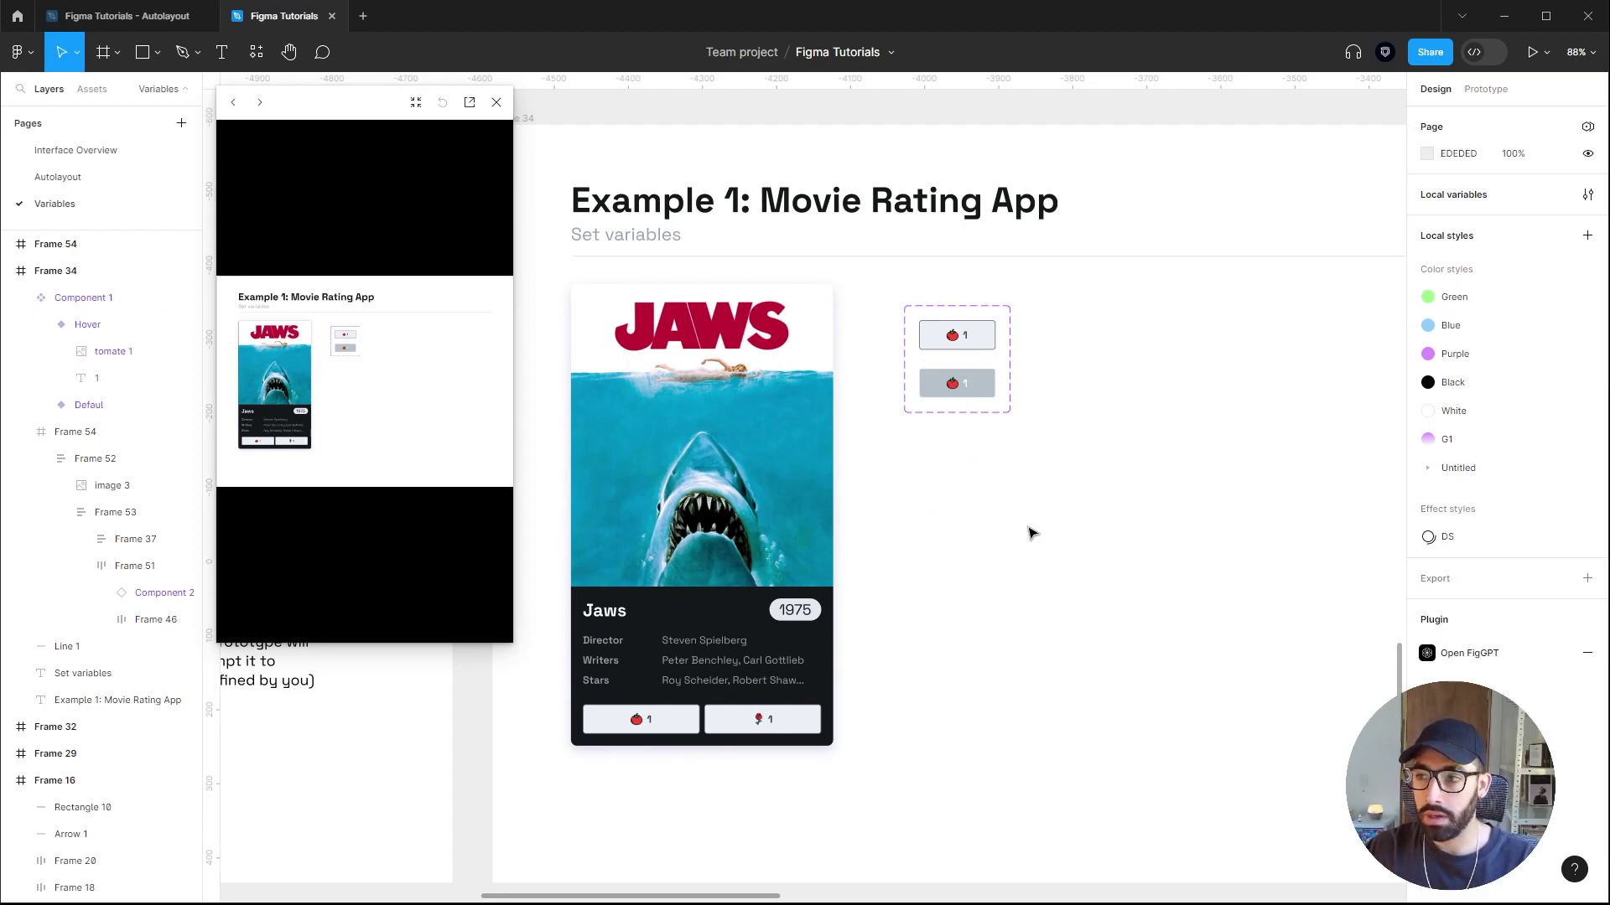
Create a local variable collection named Interactions.
click(1588, 195)
click(726, 104)
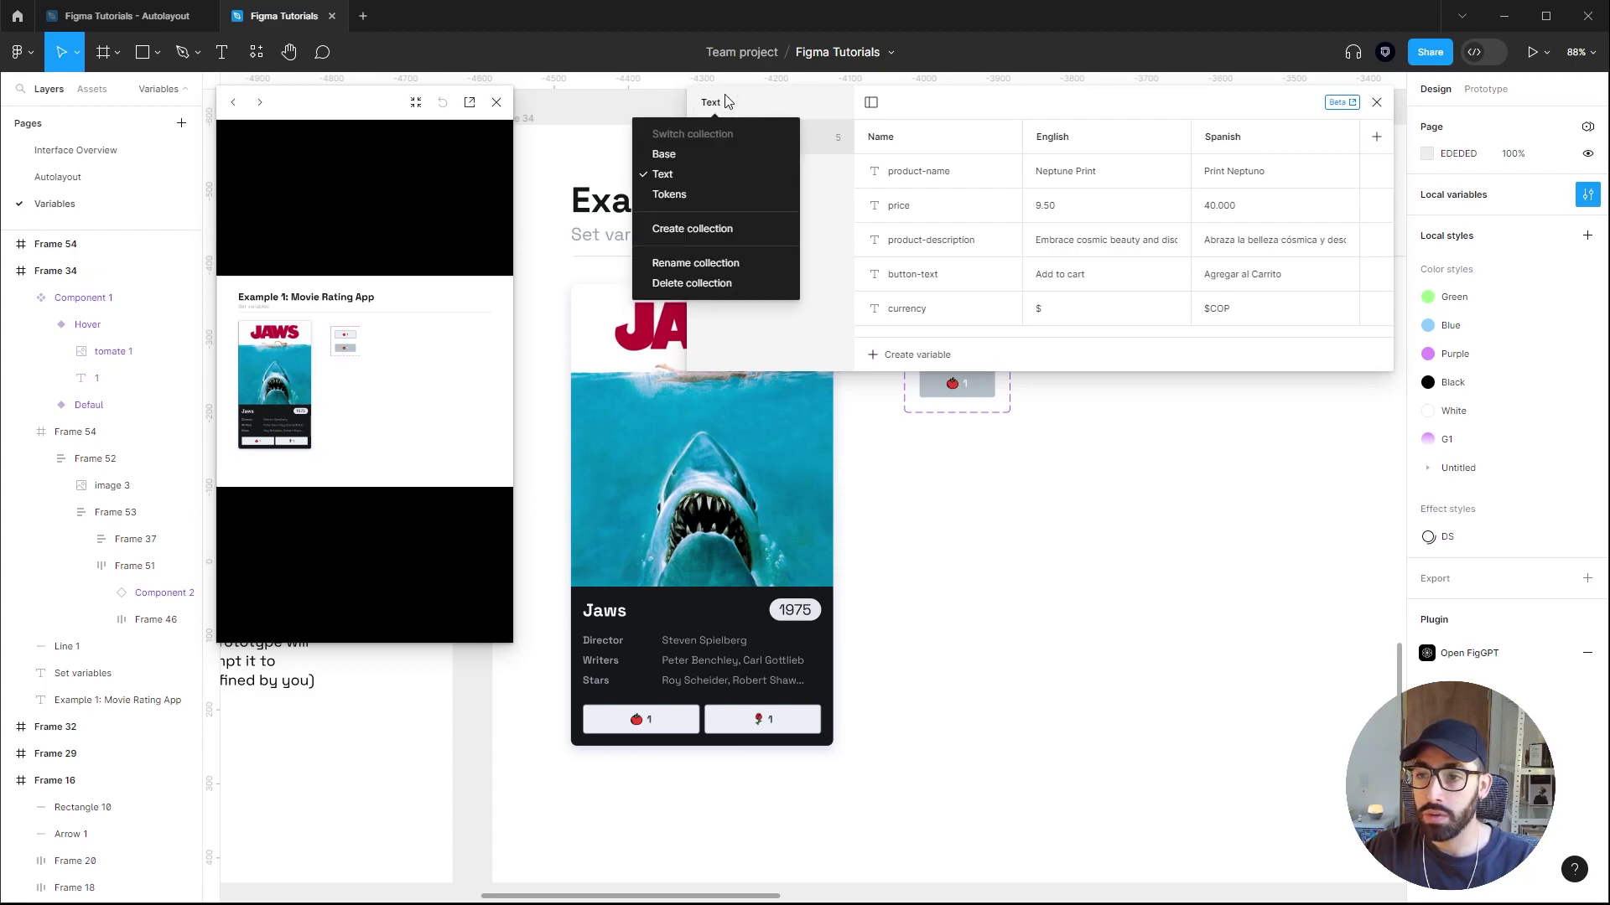
click(675, 220)
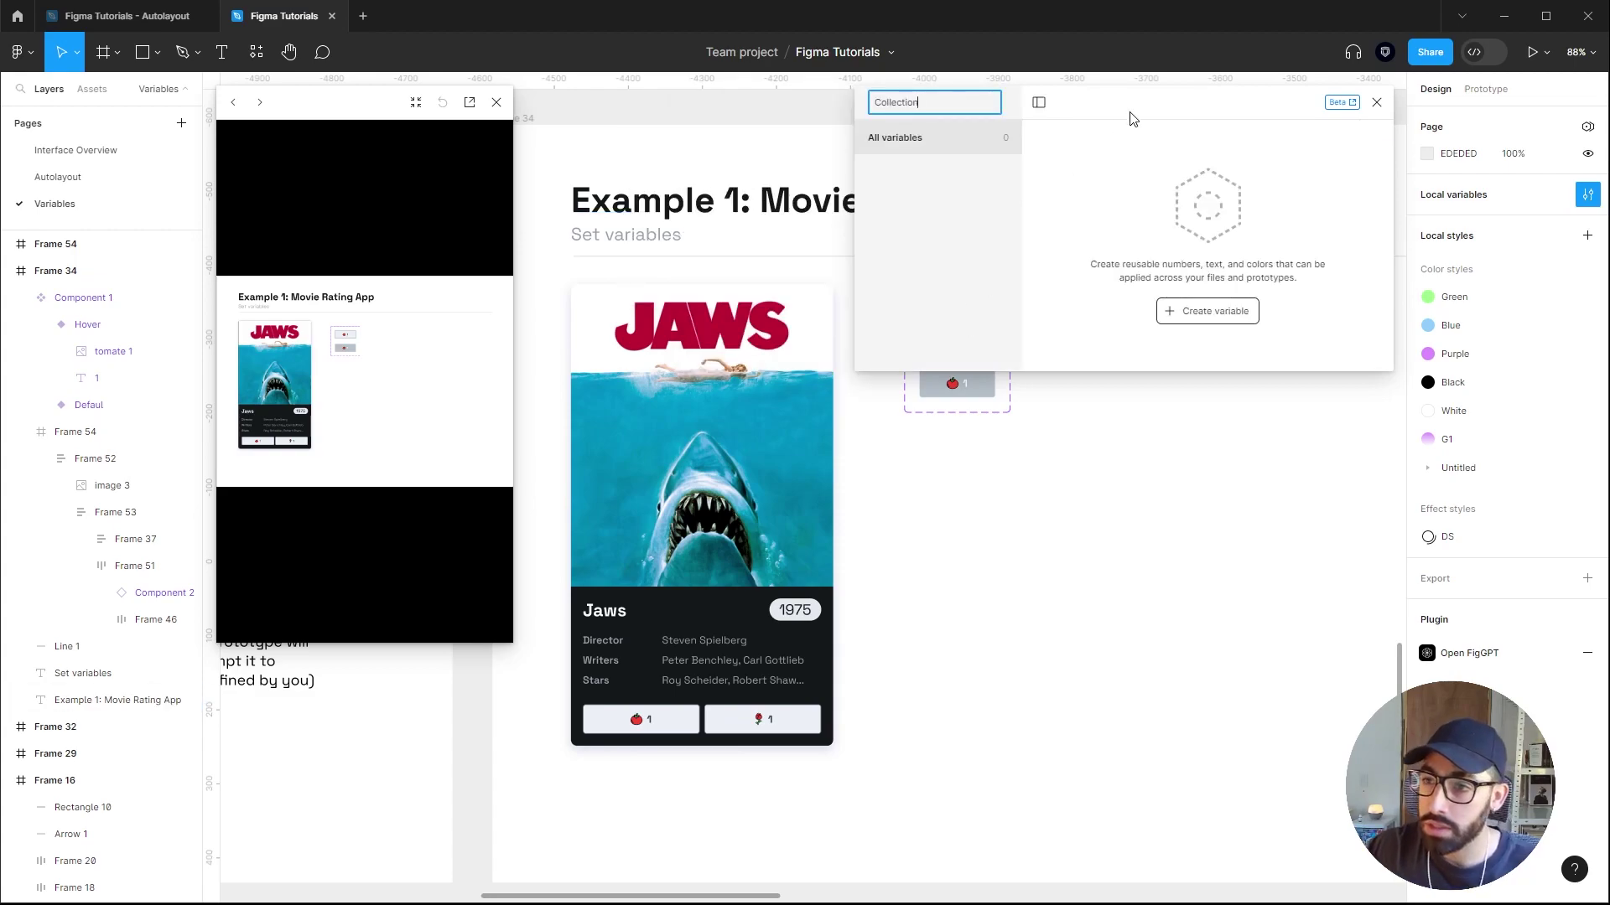
text(Interactions)
Add a number variable named tomato-counter with the value 3 to the Interactions collection.
click(1207, 311)
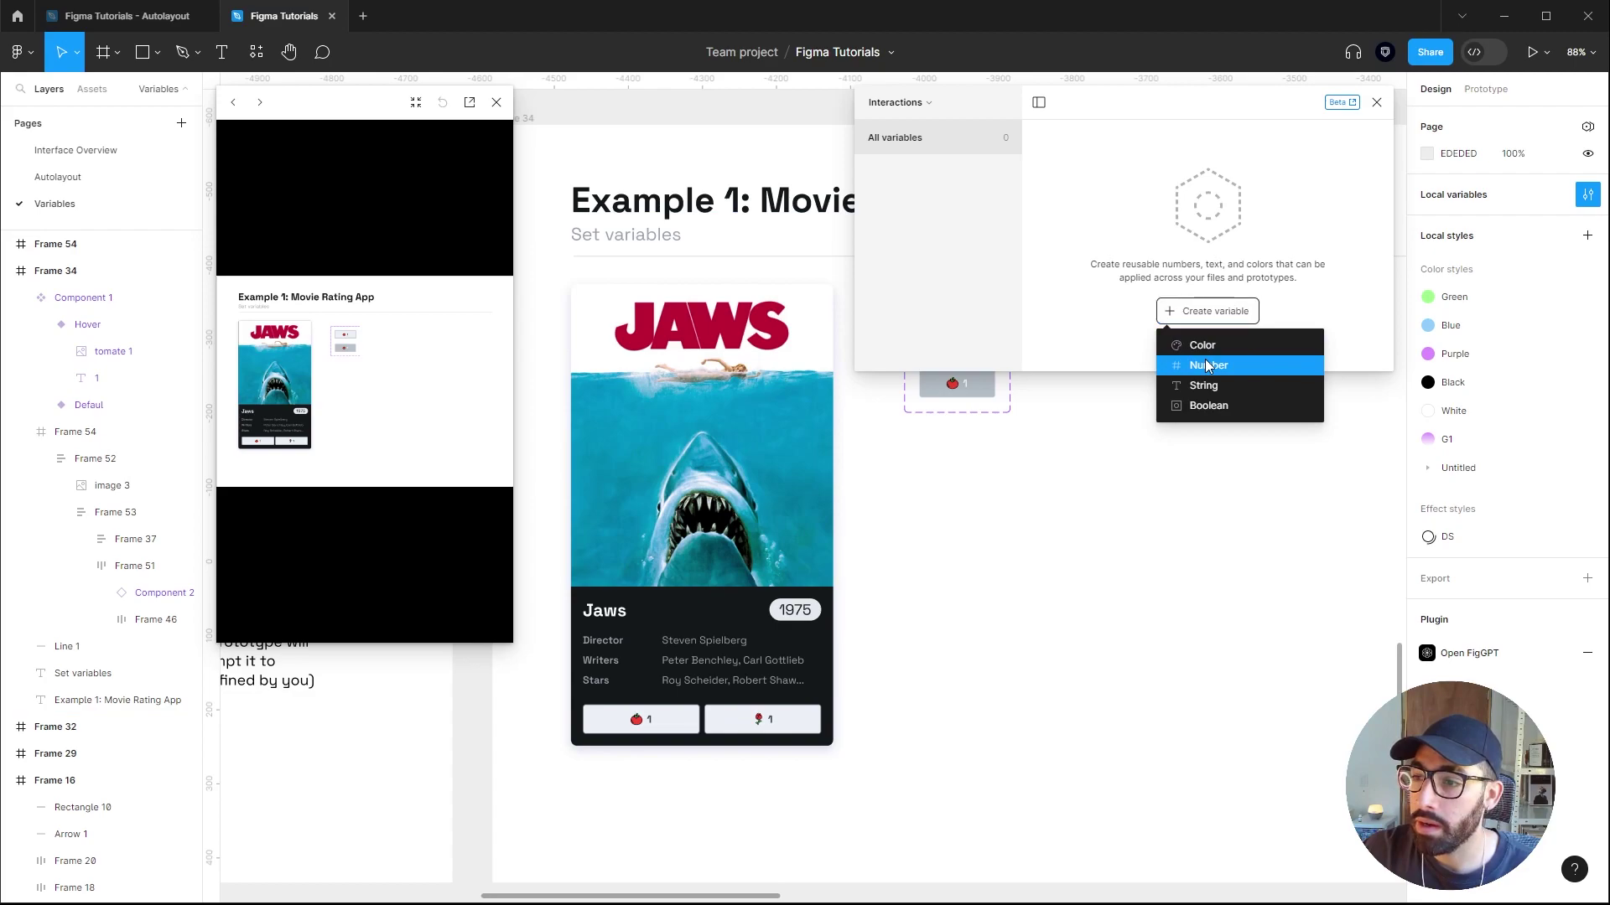
click(1208, 365)
text(to)
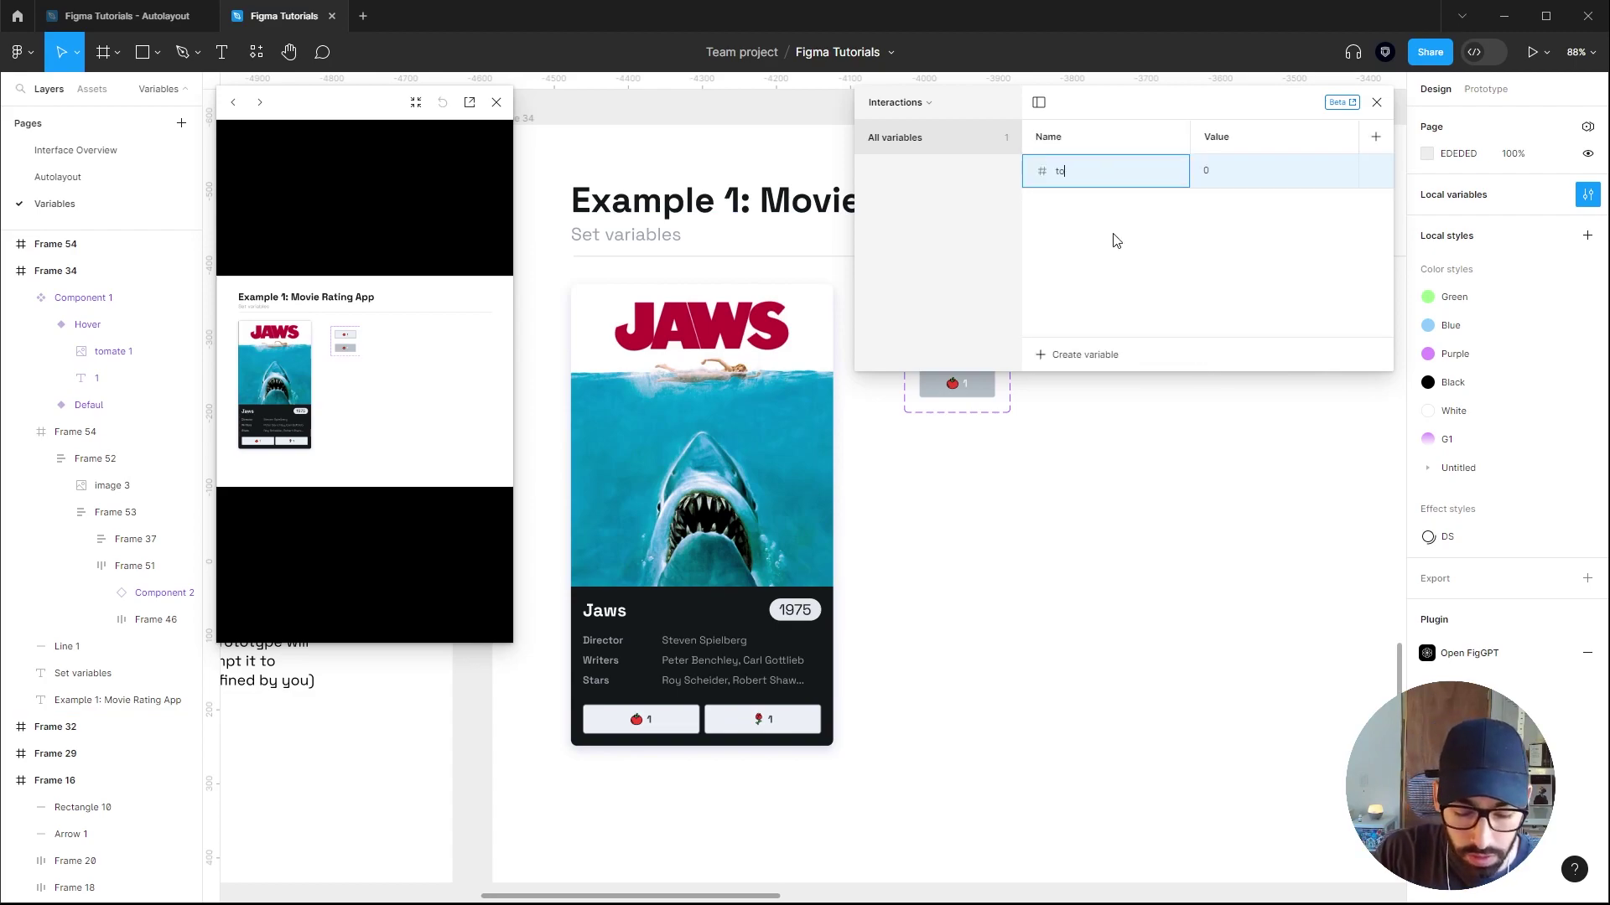
text(mato-c)
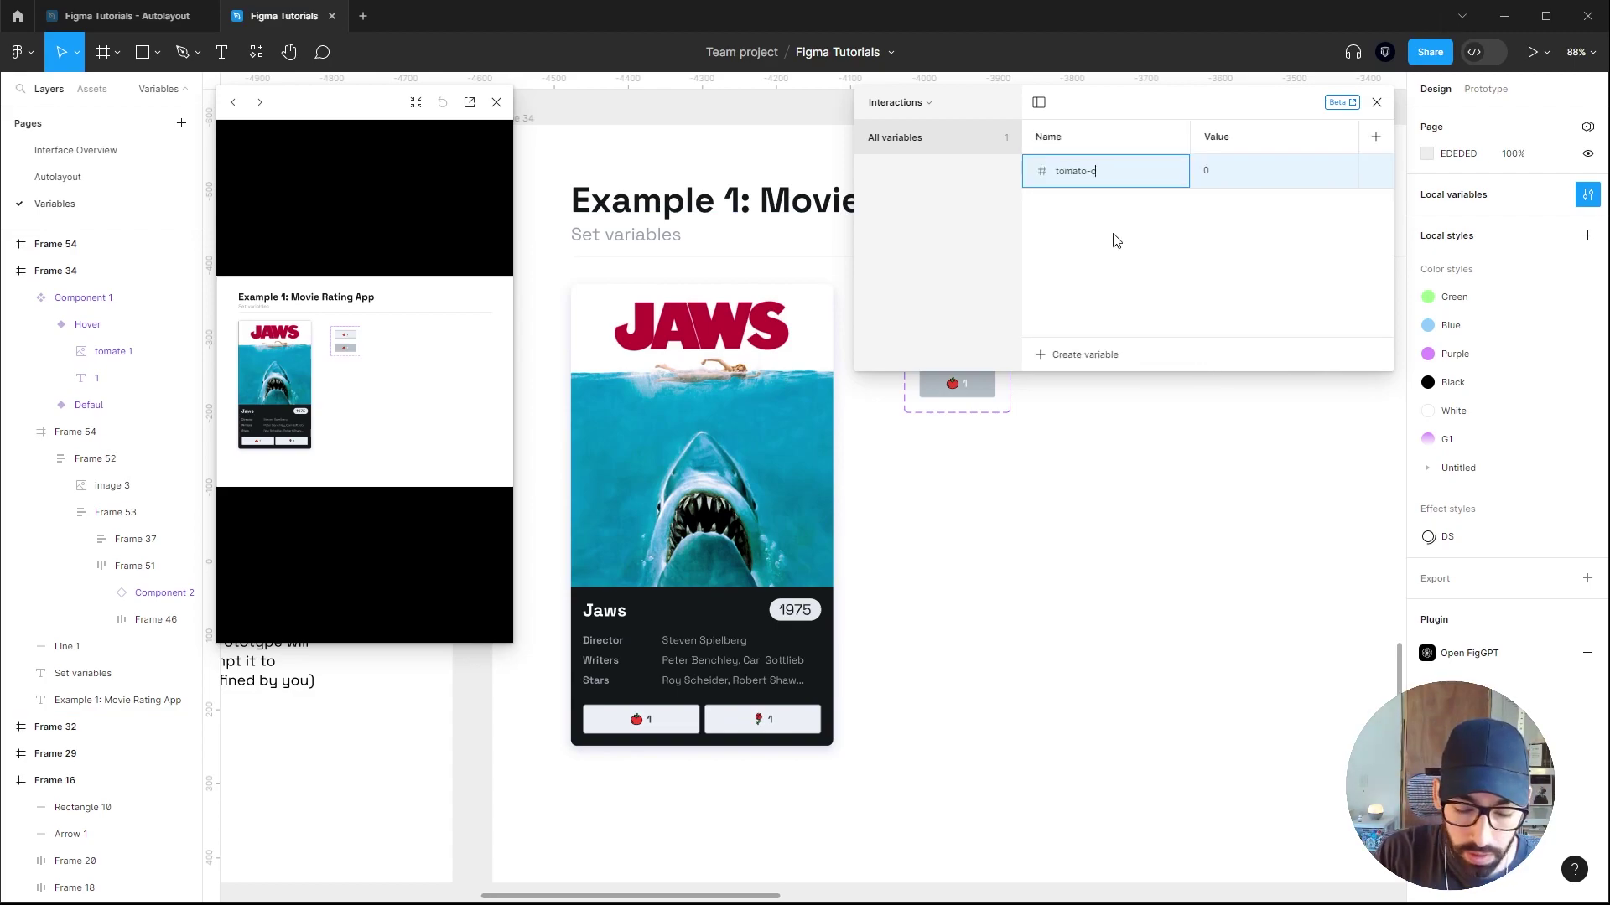
text(ounter)
key(Return)
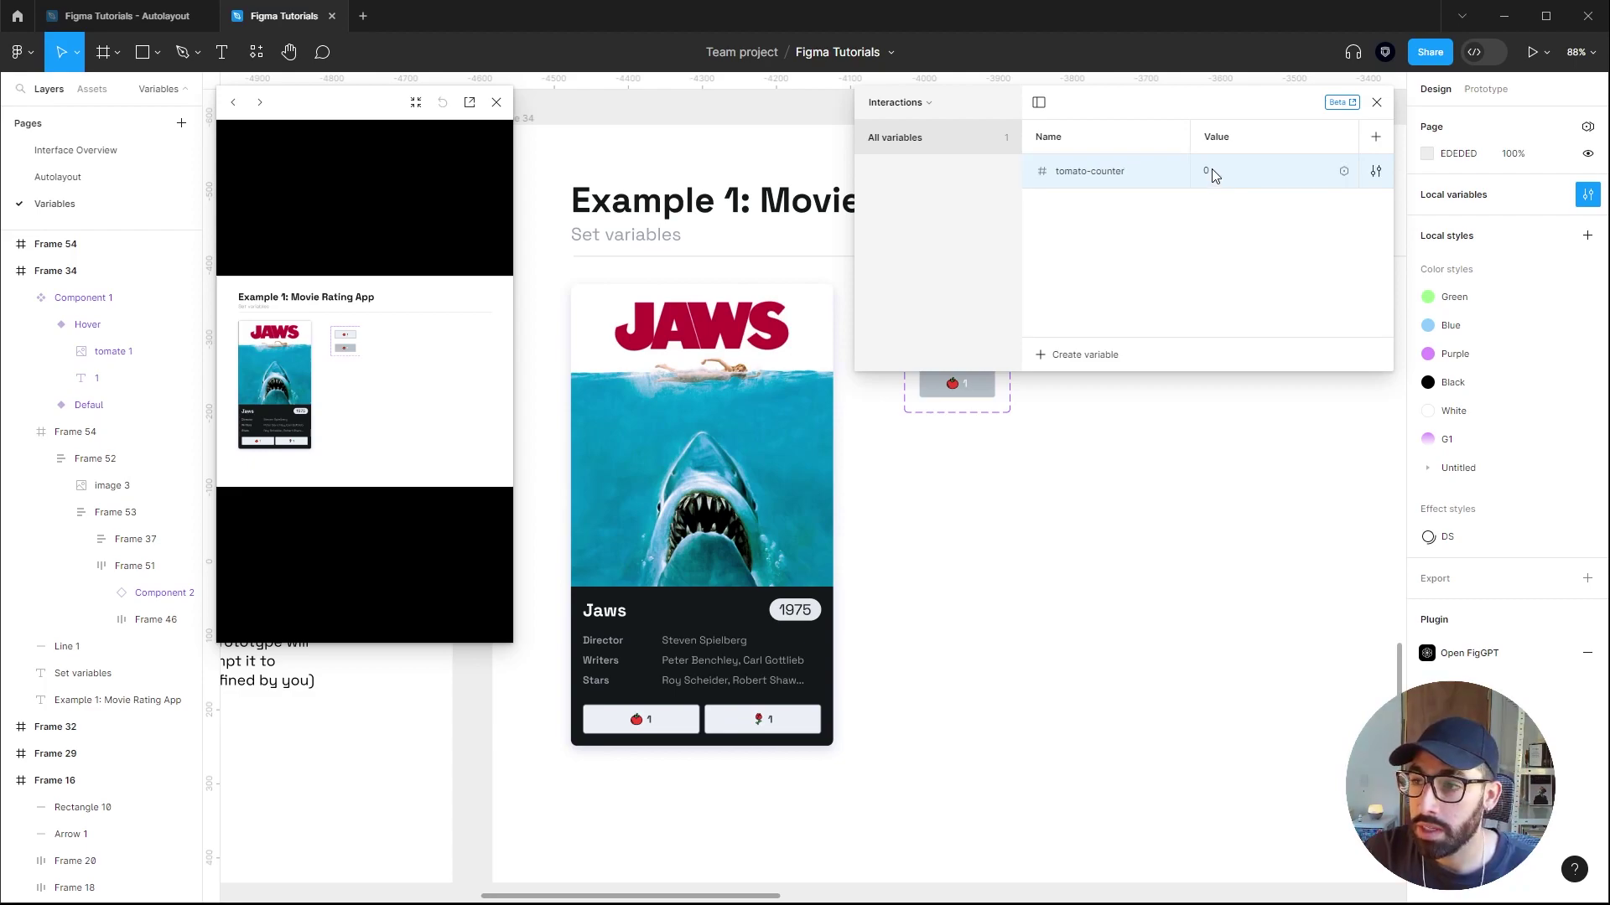
click(1210, 171)
text(3)
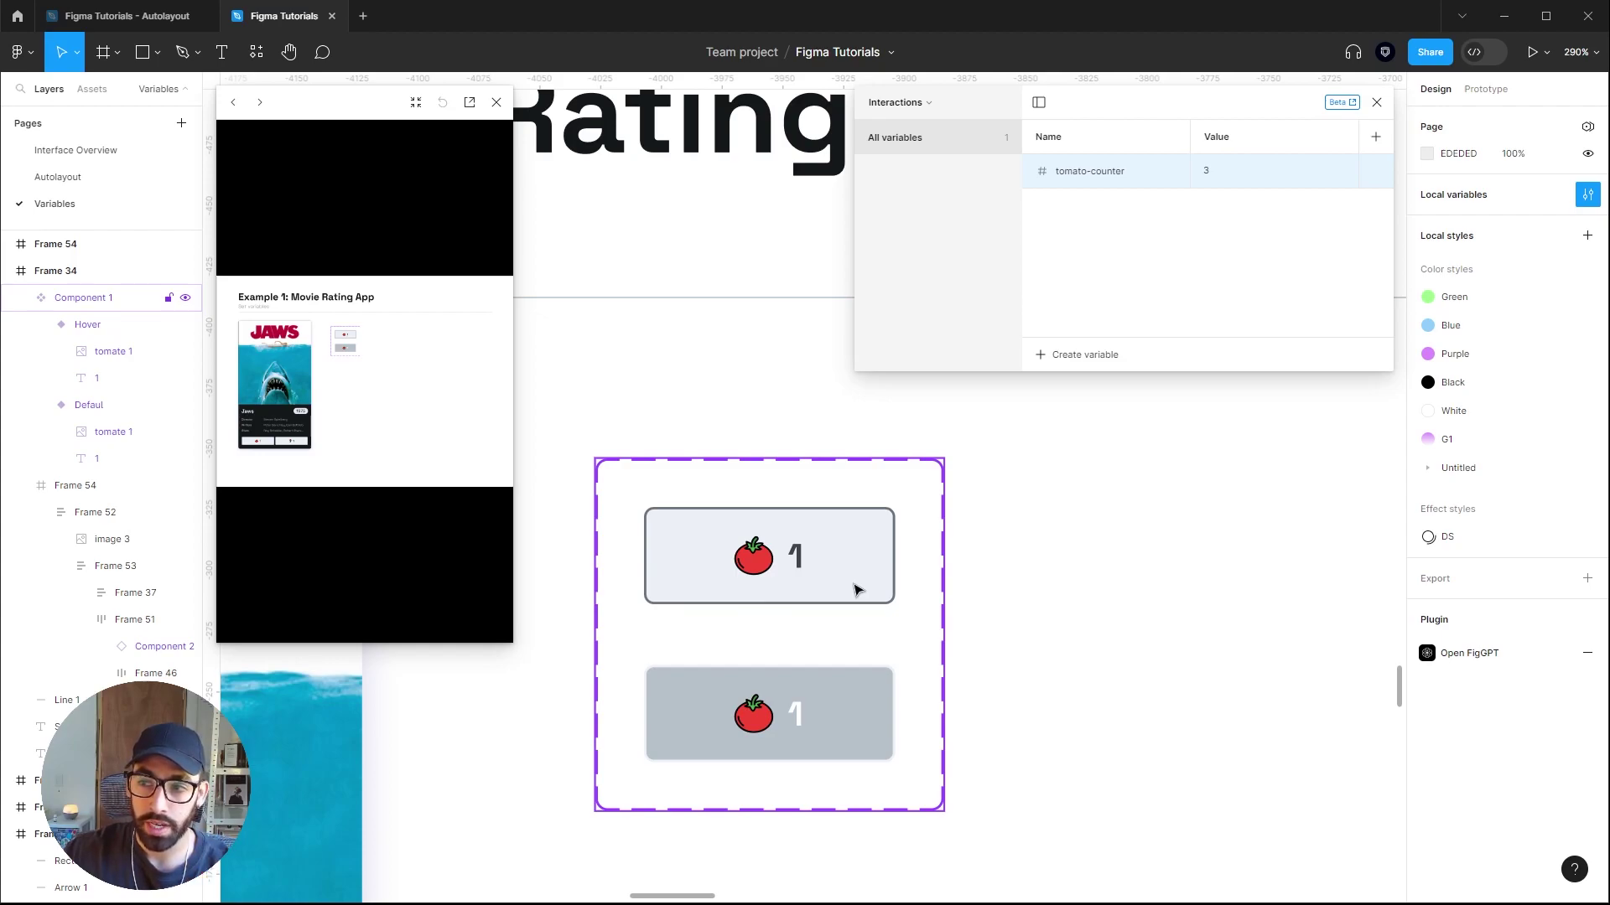
Bind the count text in both tomato button variants to the tomato-counter variable.
ctrl+click(799, 563)
ctrl+shift+click(797, 714)
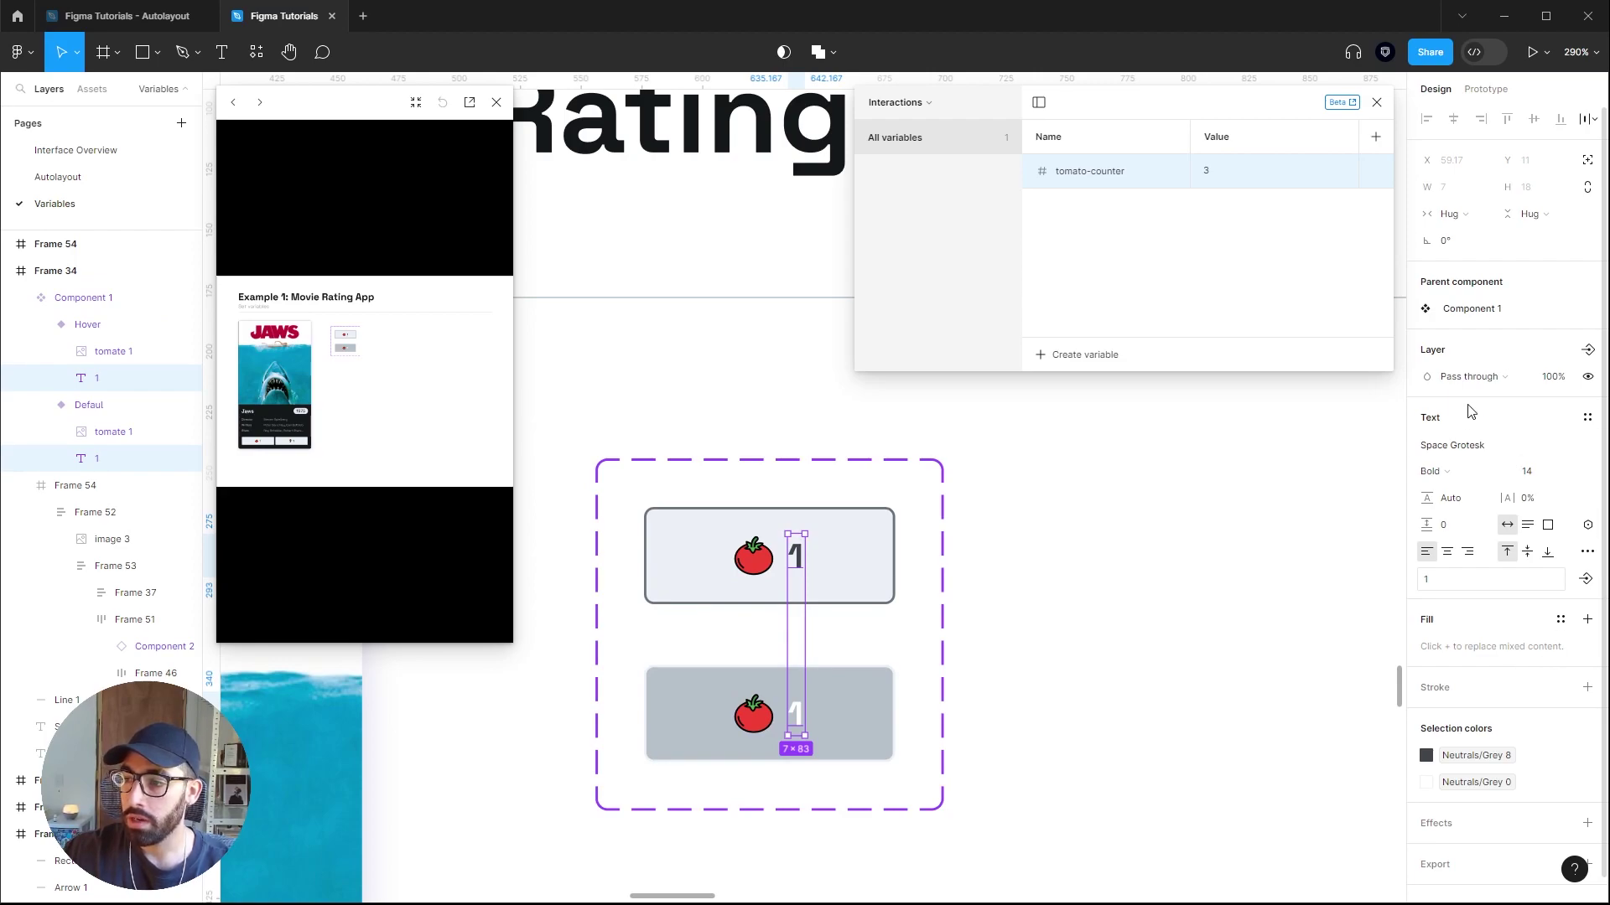
click(1589, 527)
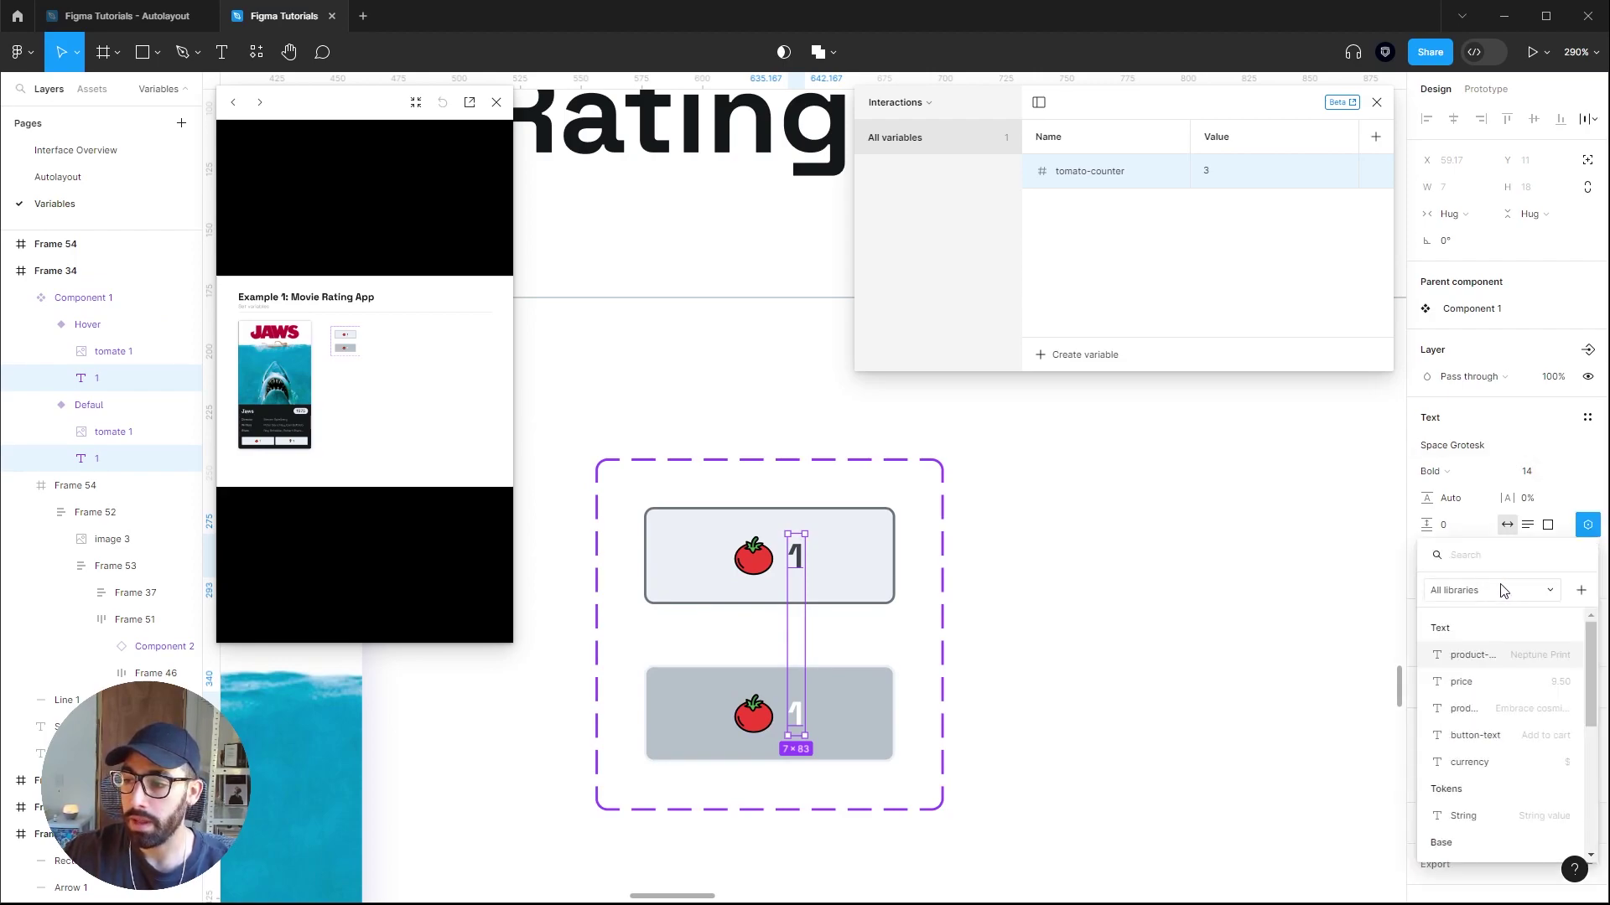
scroll(1484, 755, down, 10)
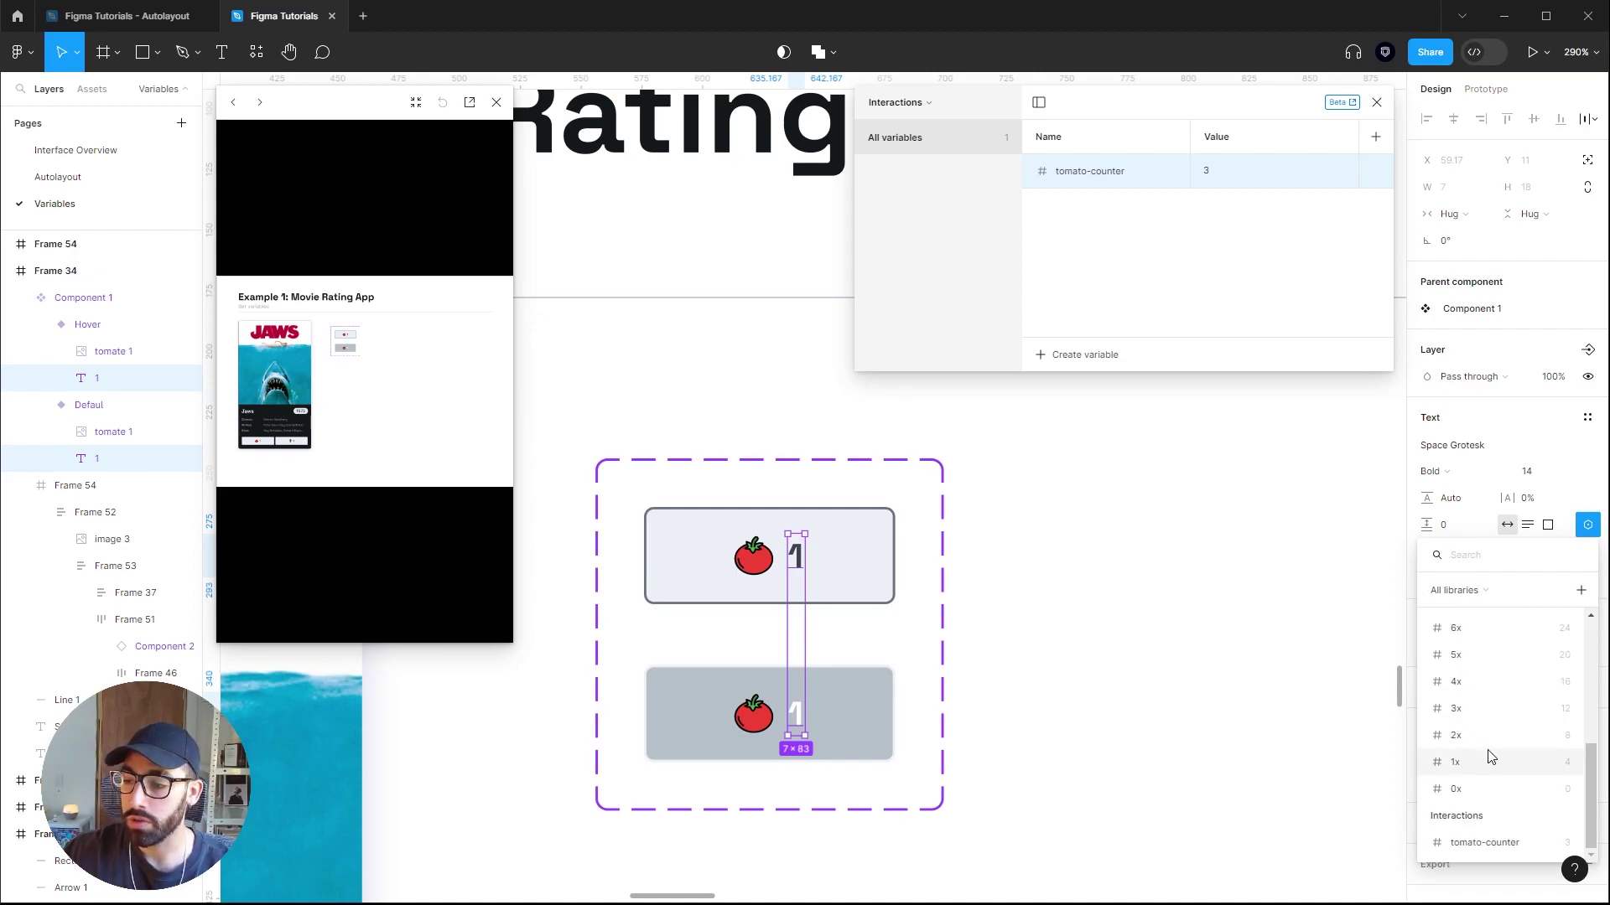
click(1485, 843)
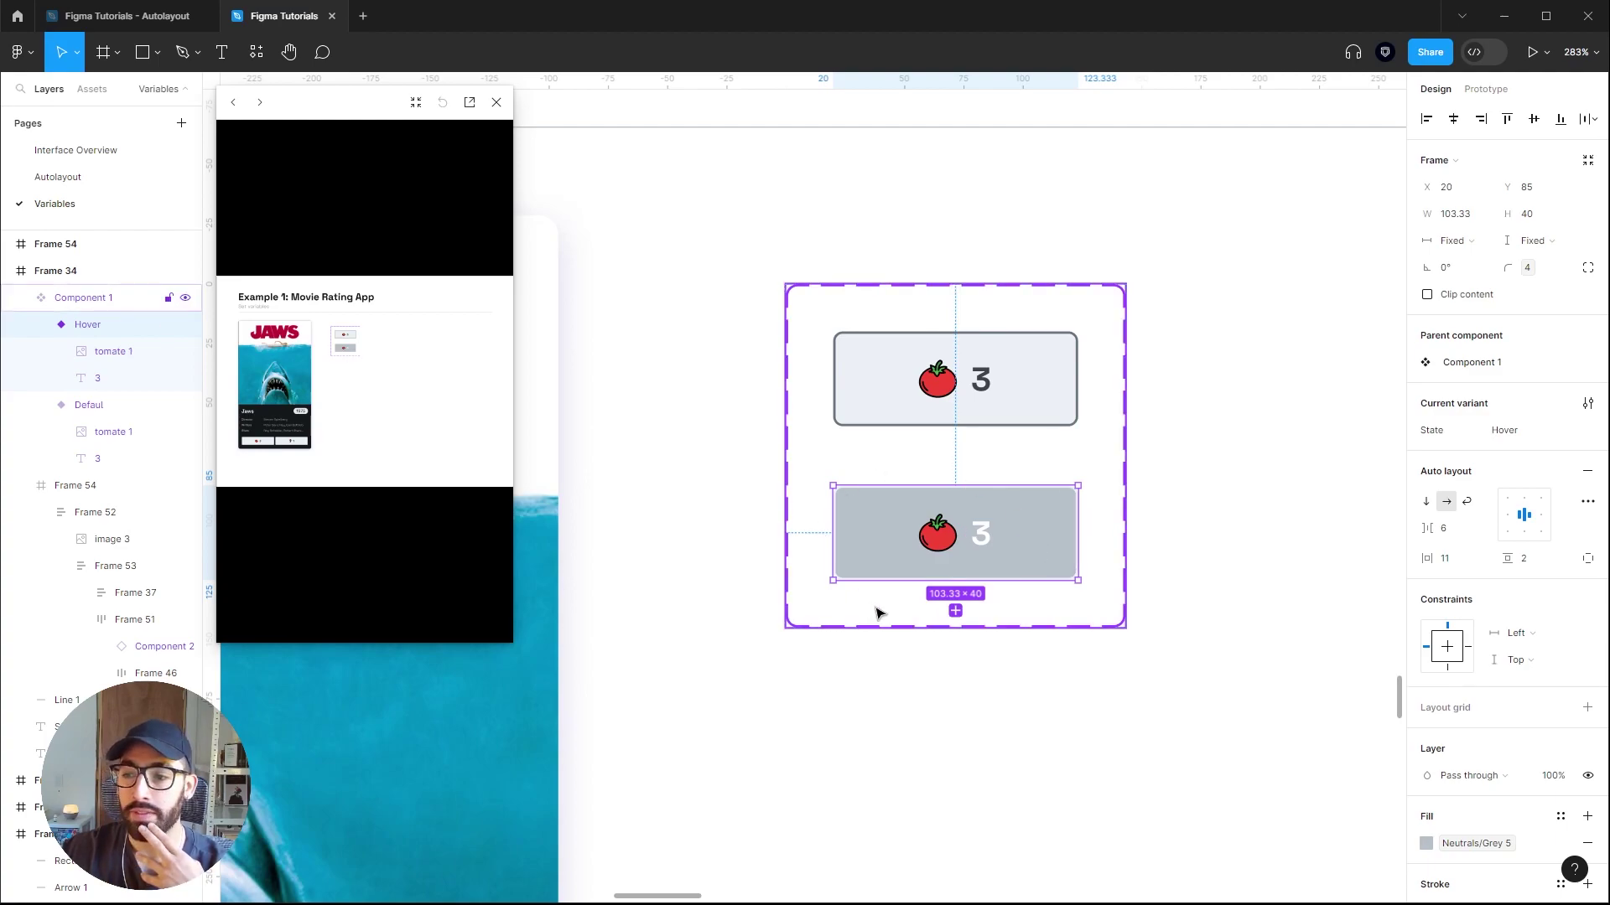
Add an on-click Set variable interaction targeting tomato-counter to the tomato button's Hover variant.
click(1486, 89)
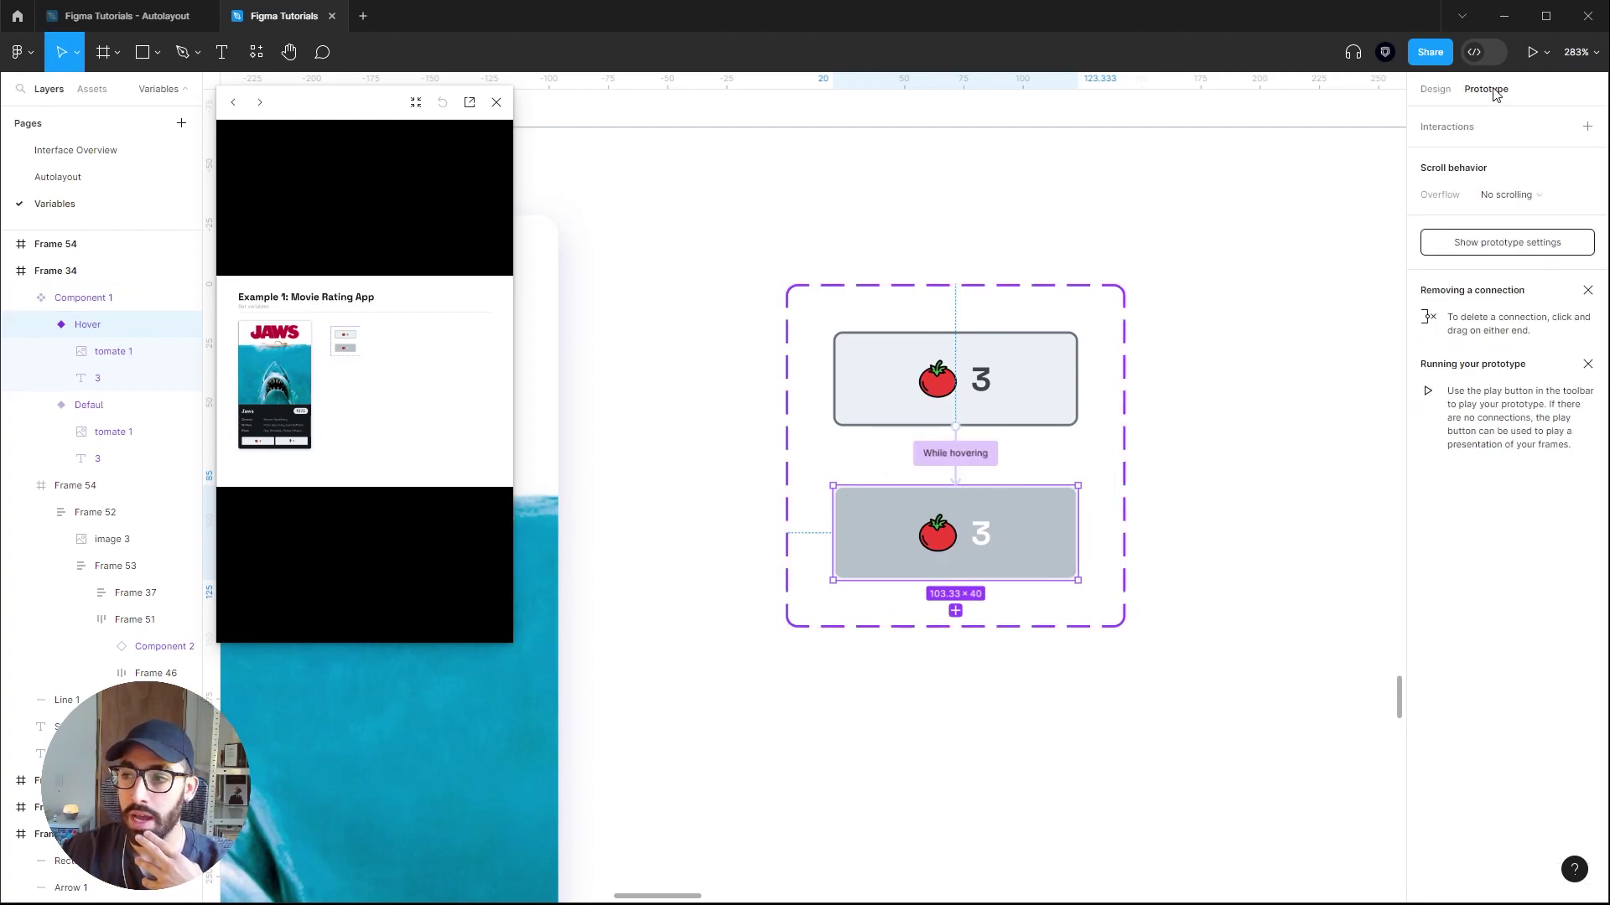
click(1588, 128)
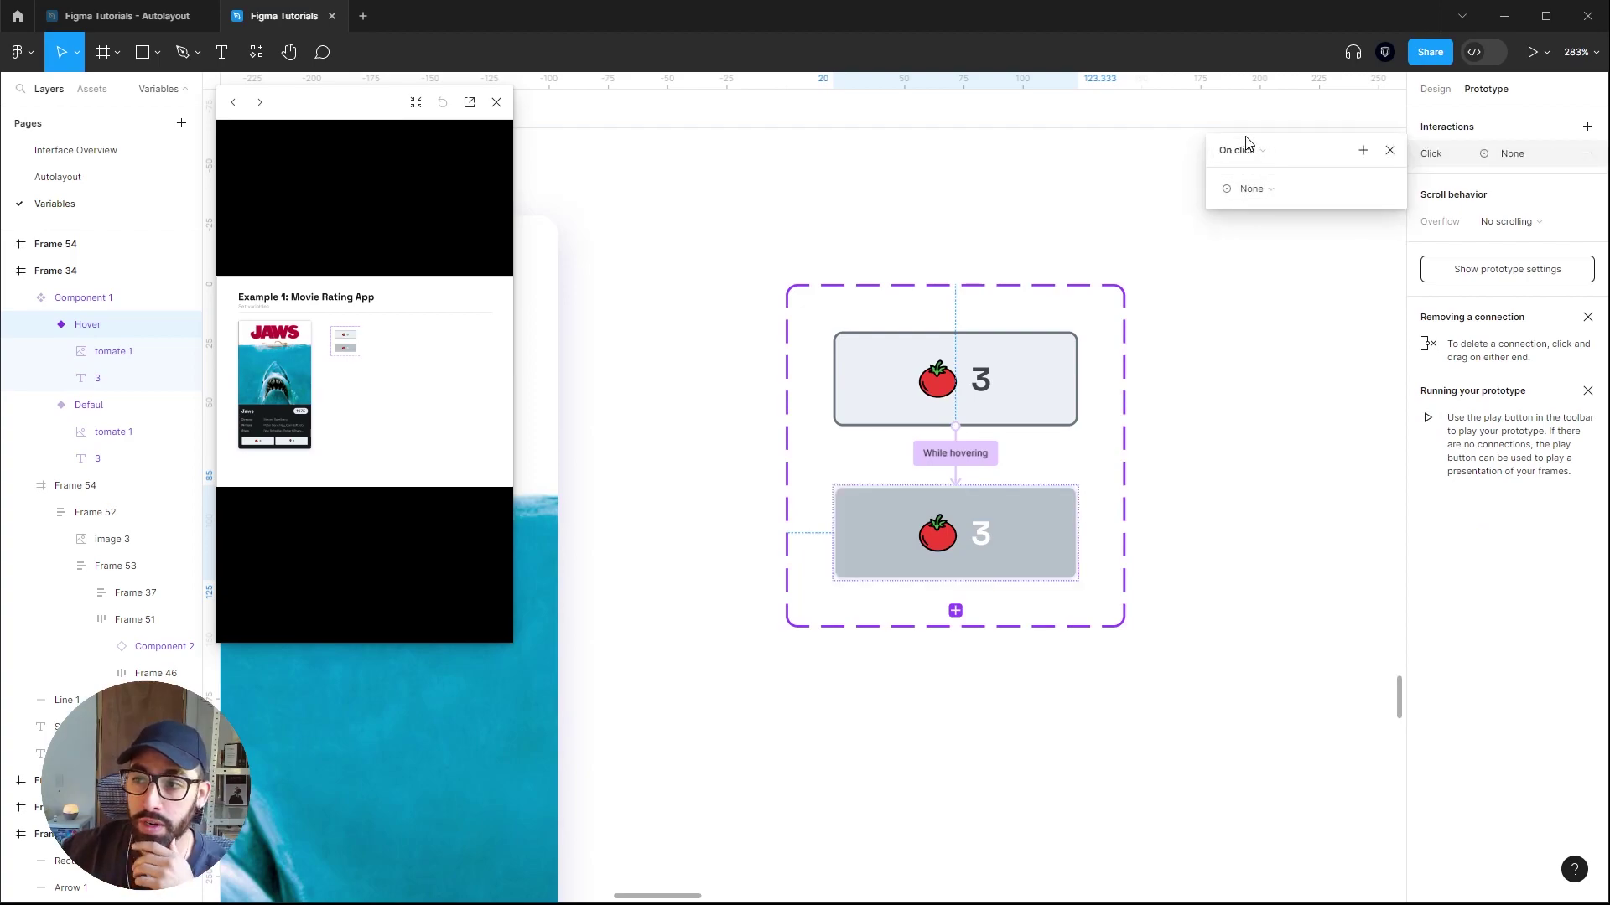
click(1279, 193)
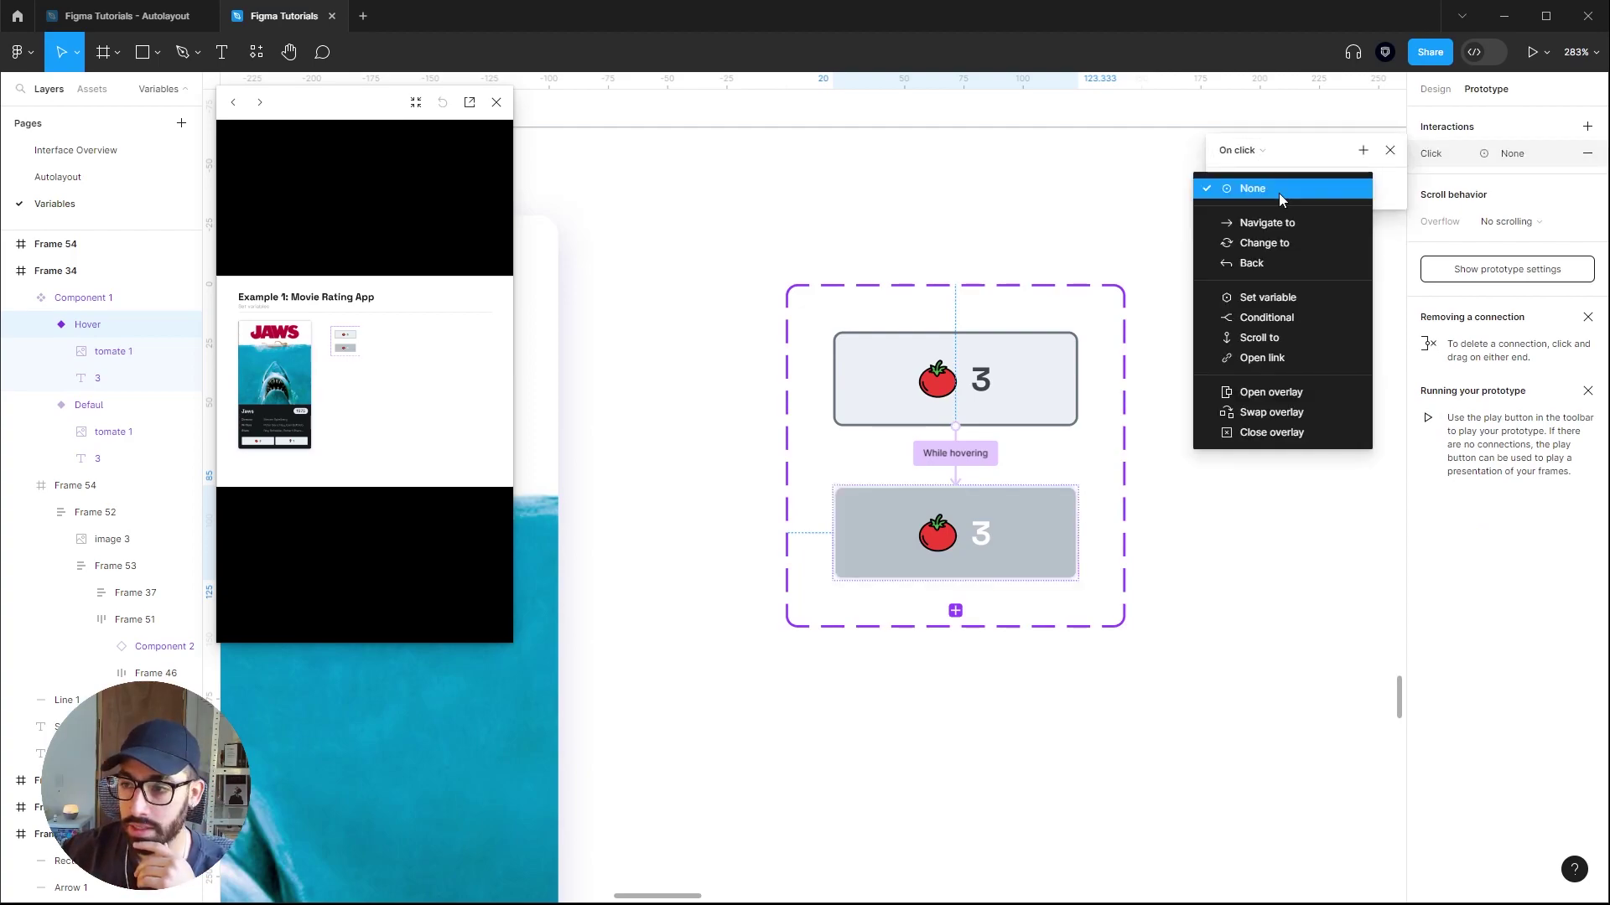
click(1281, 296)
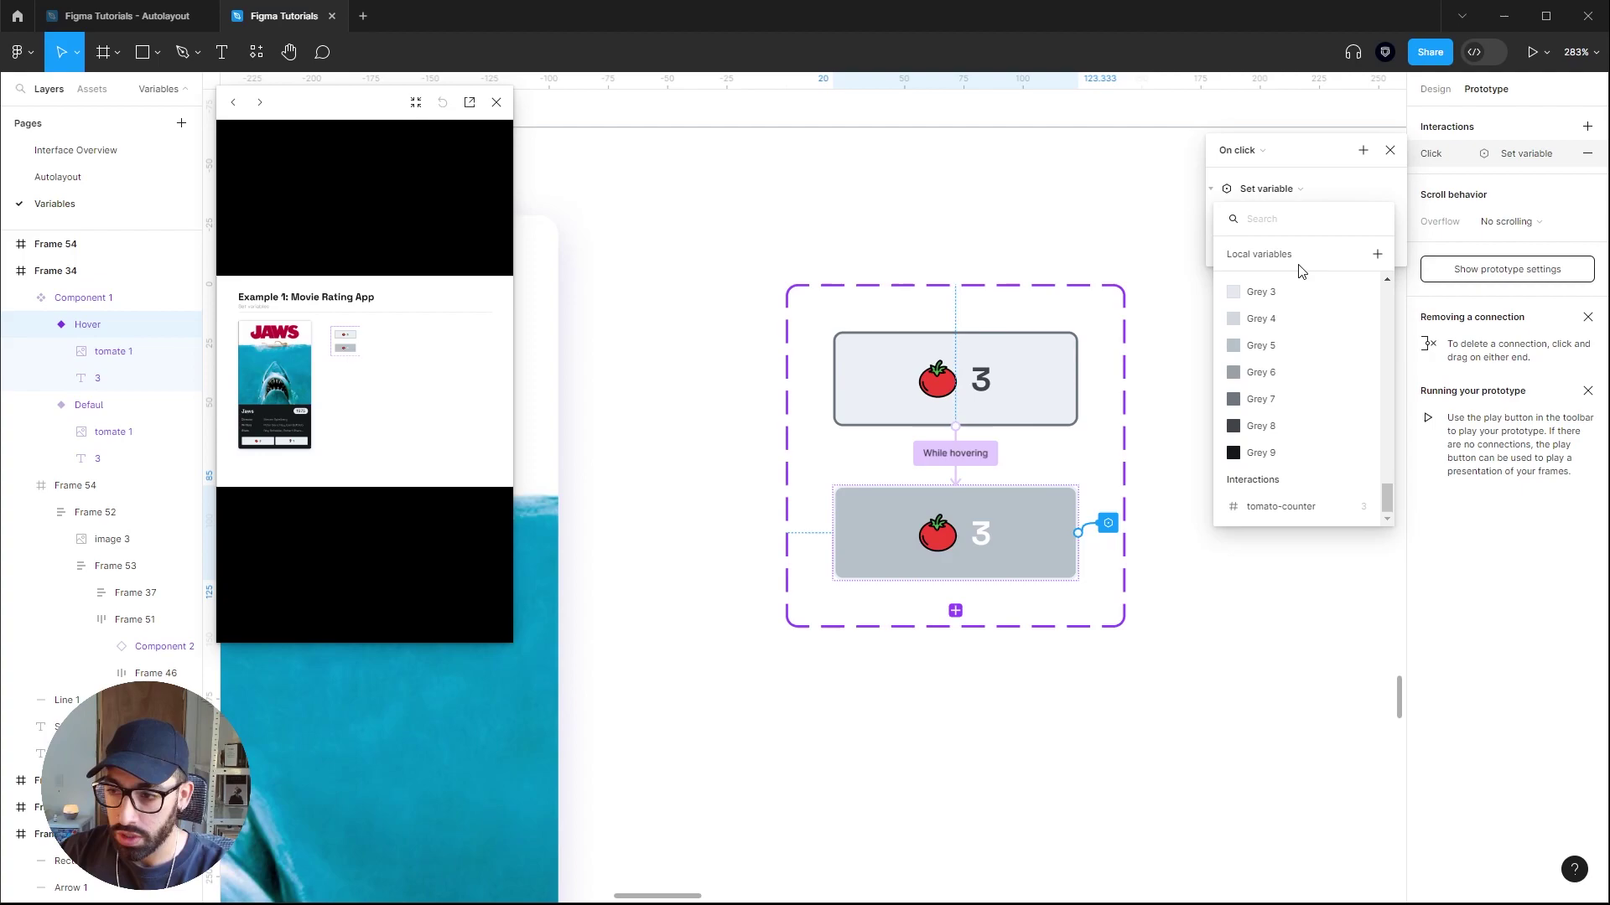
click(1306, 510)
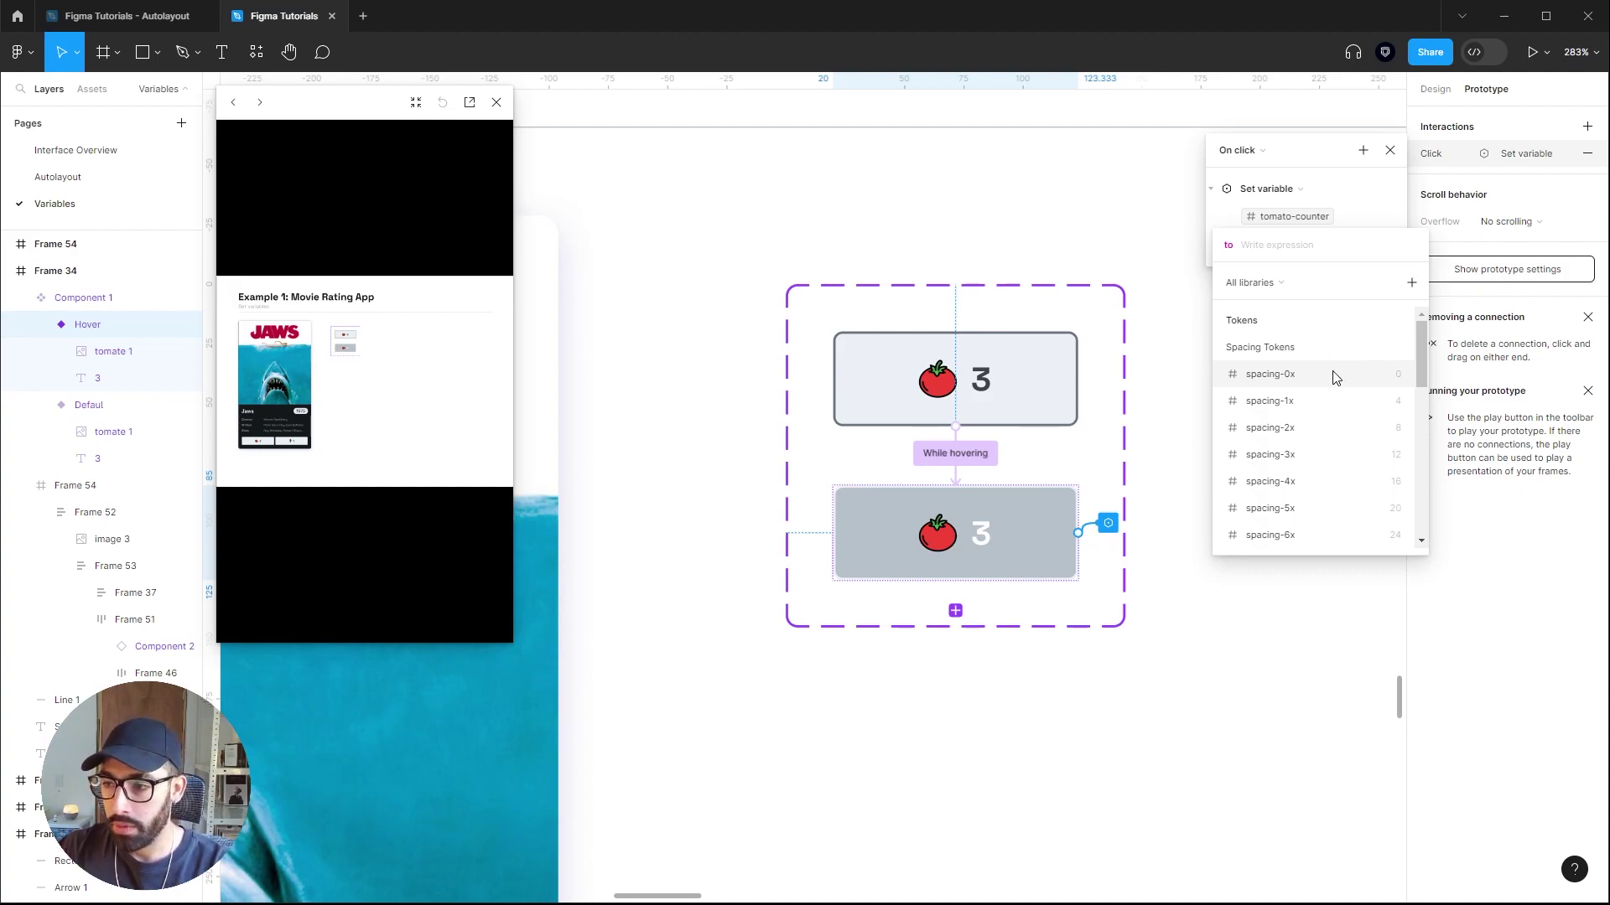
Set the interaction's expression to tomato-counter + 1.
scroll(1335, 394, down, 5)
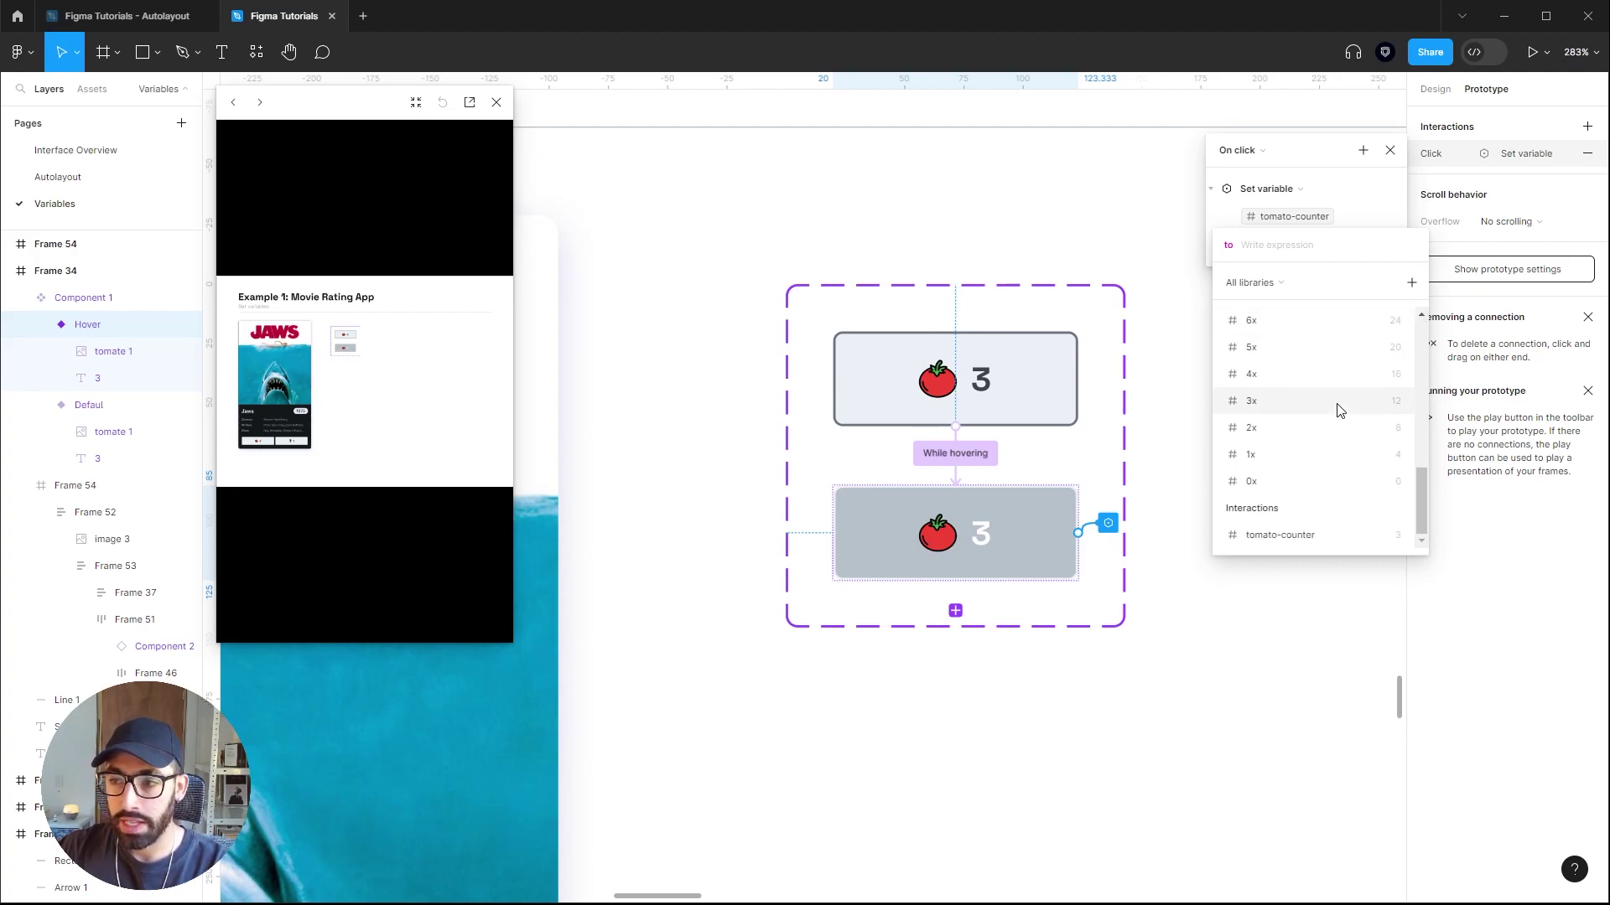
click(1313, 545)
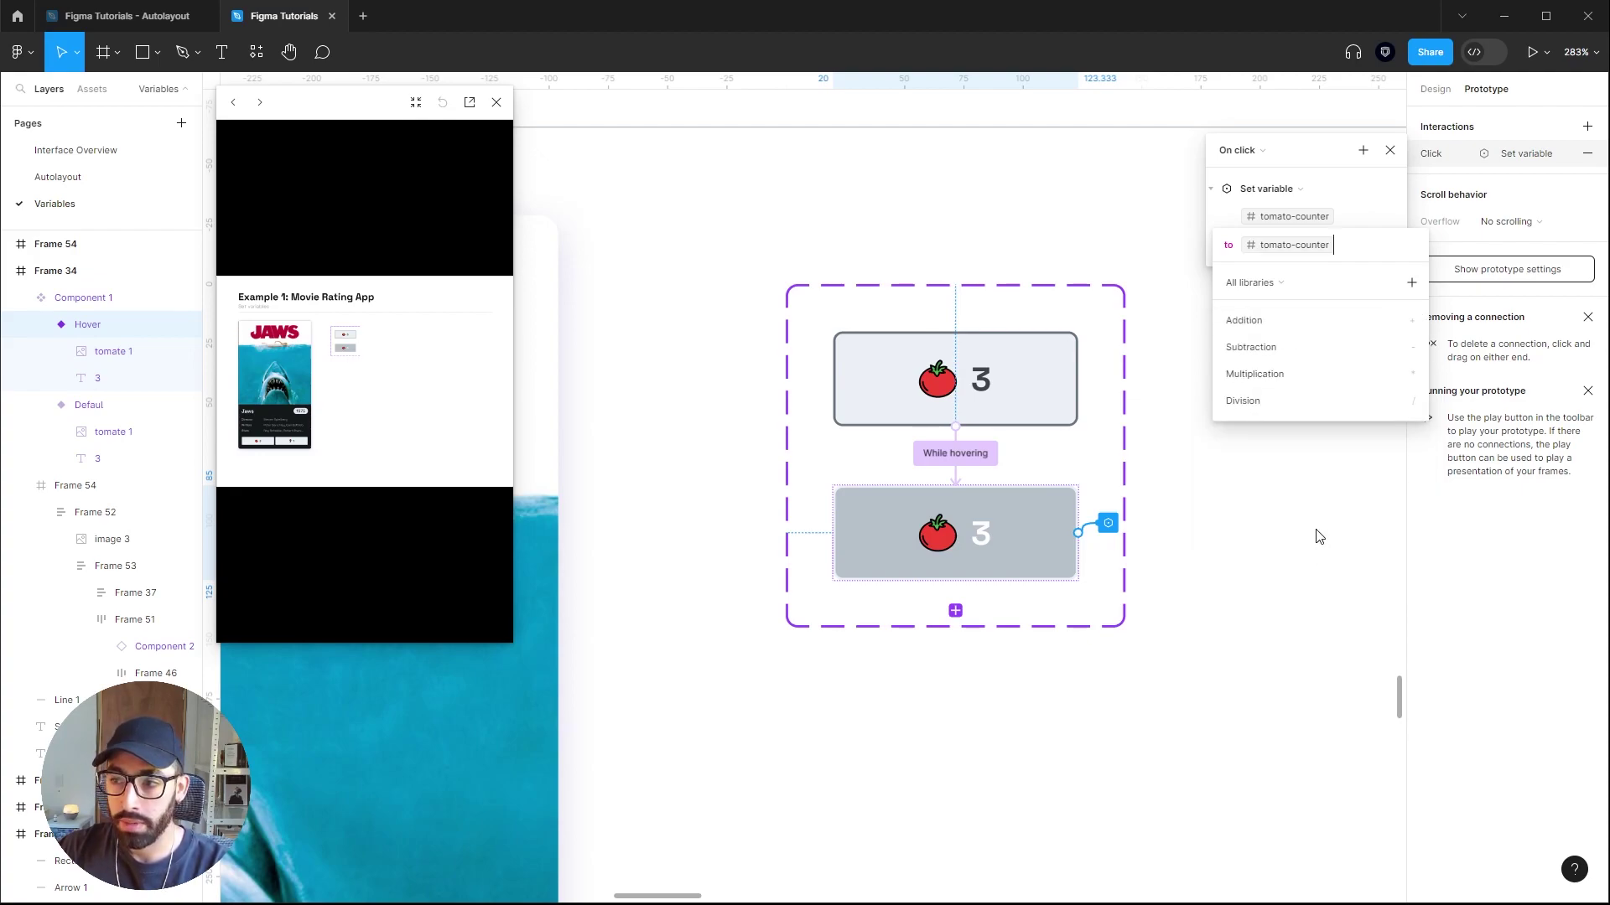
click(1266, 323)
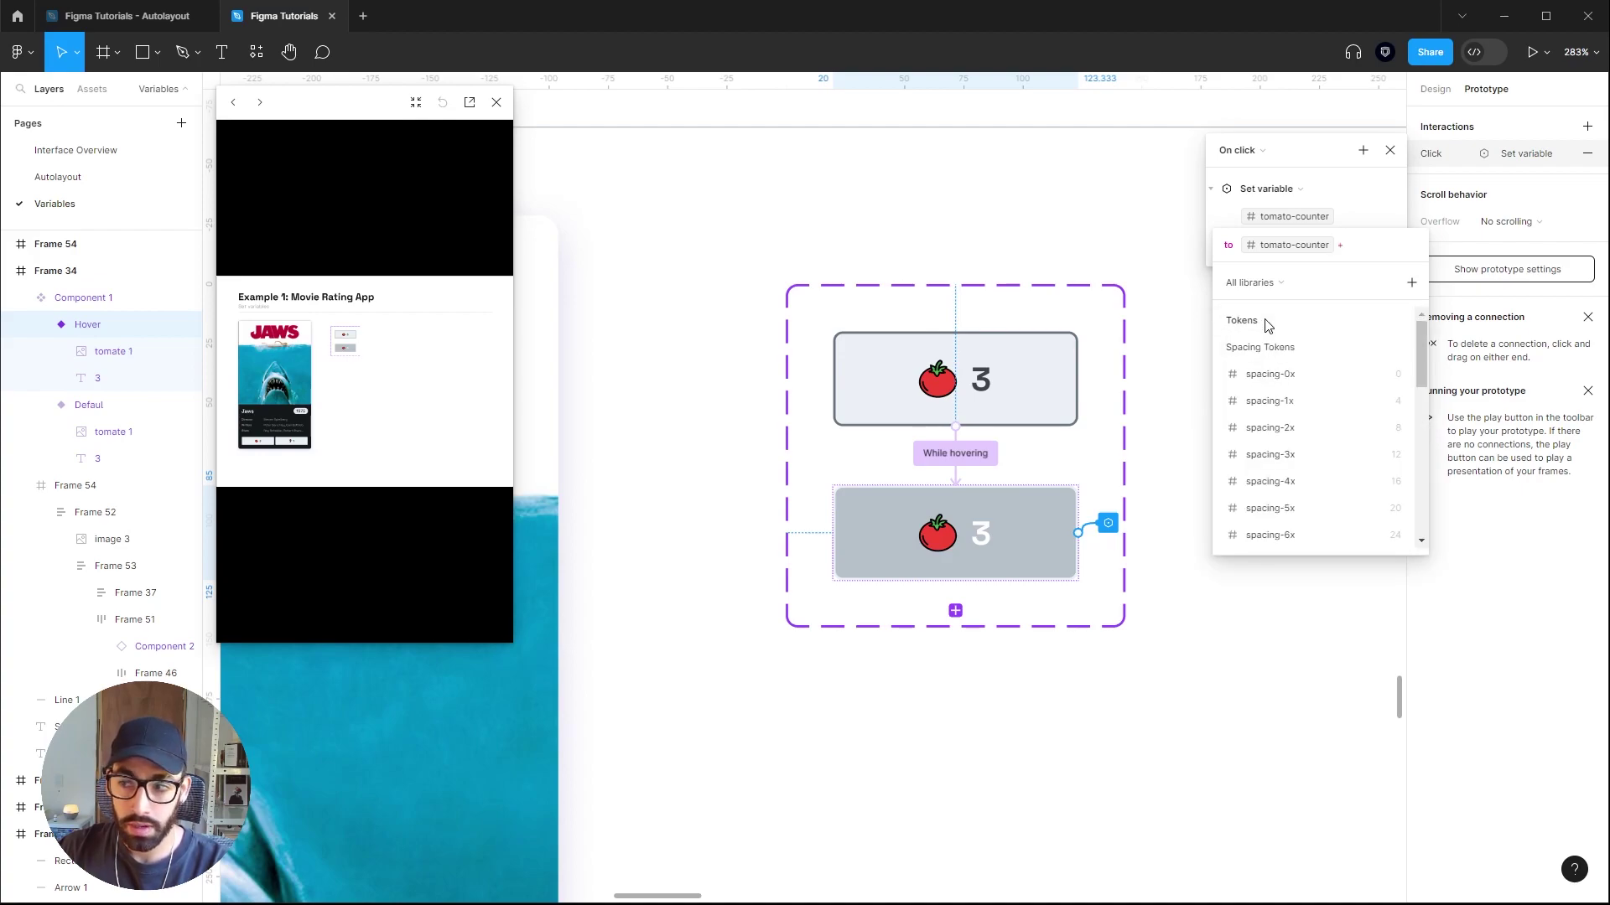
text(1)
key(Return)
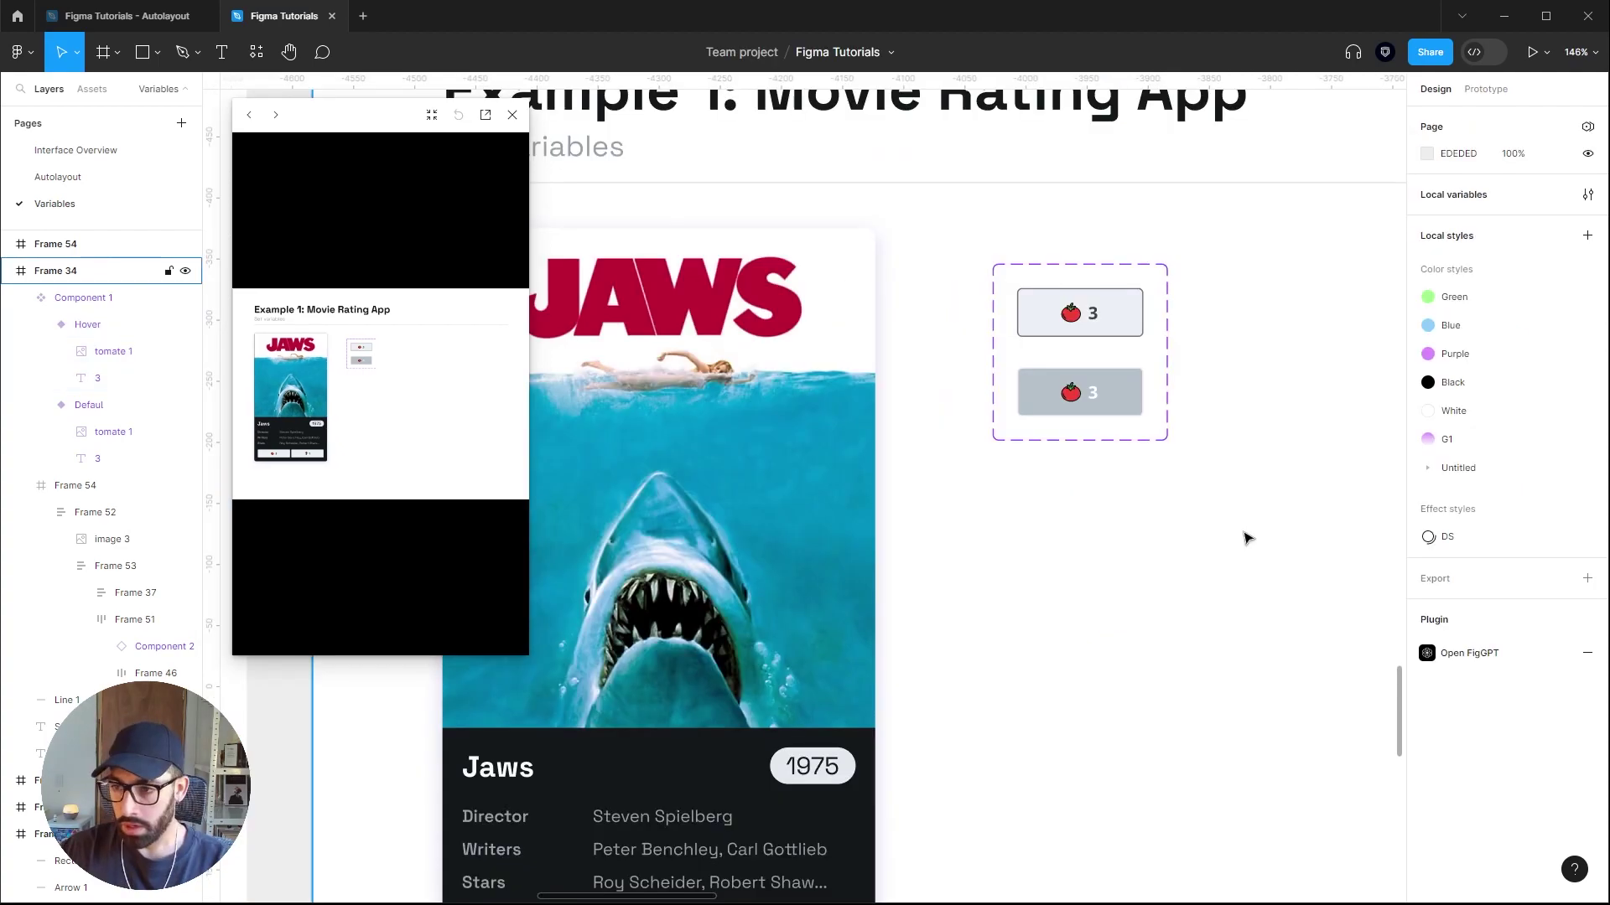
Preview the copied Jaws card and test its tomato button several times to check the counter.
scroll(1196, 374, down, 5)
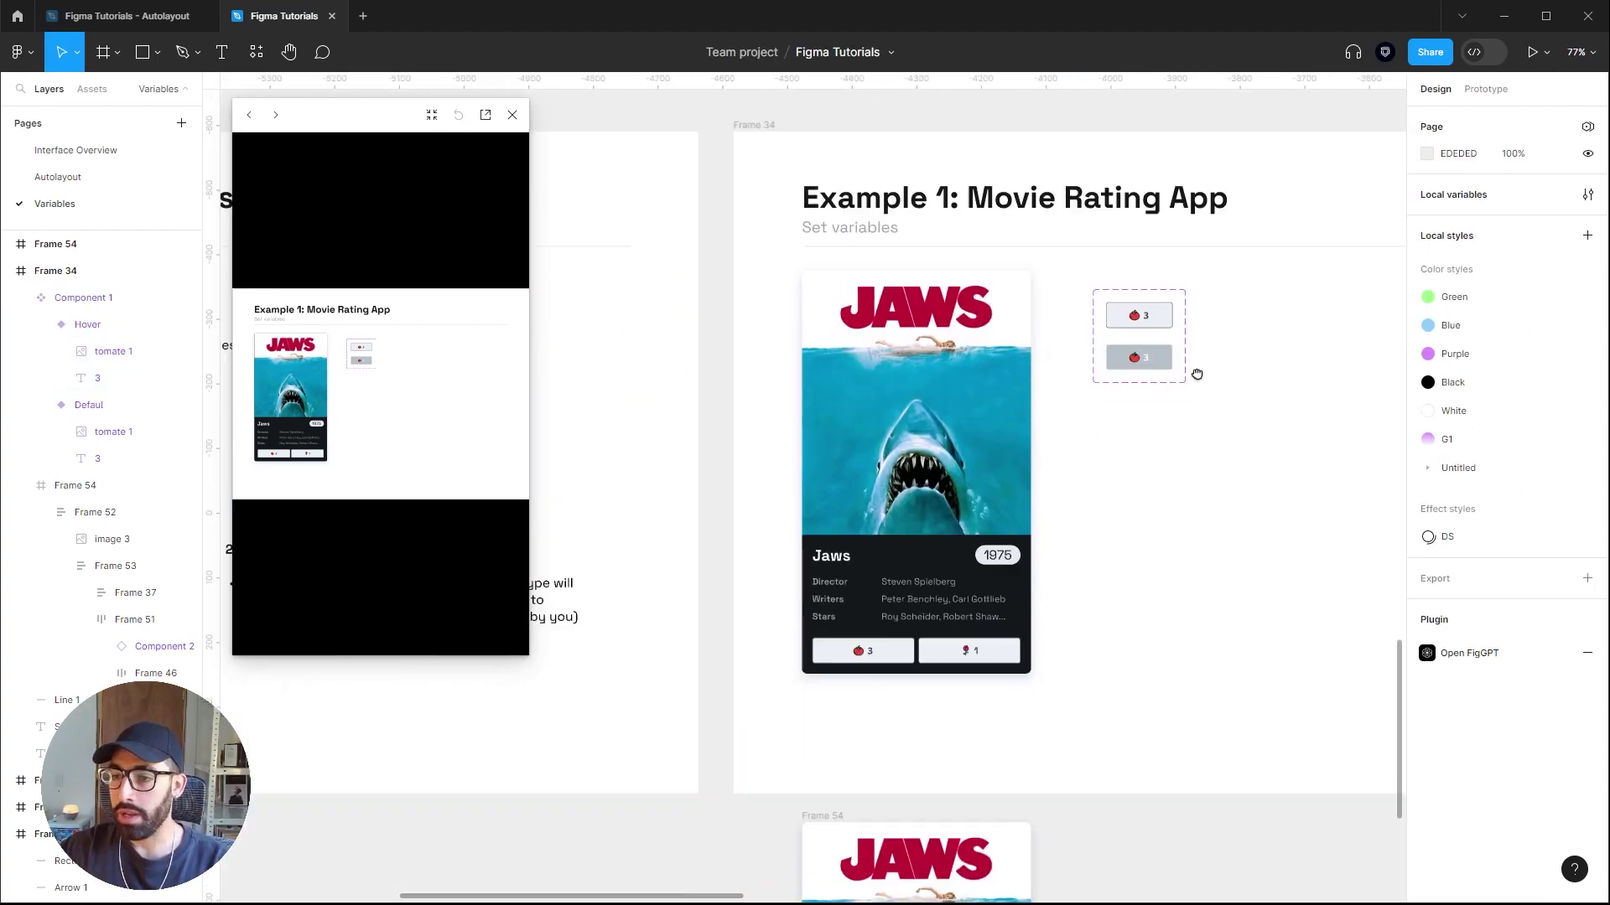
scroll(1197, 374, down, 5)
click(778, 432)
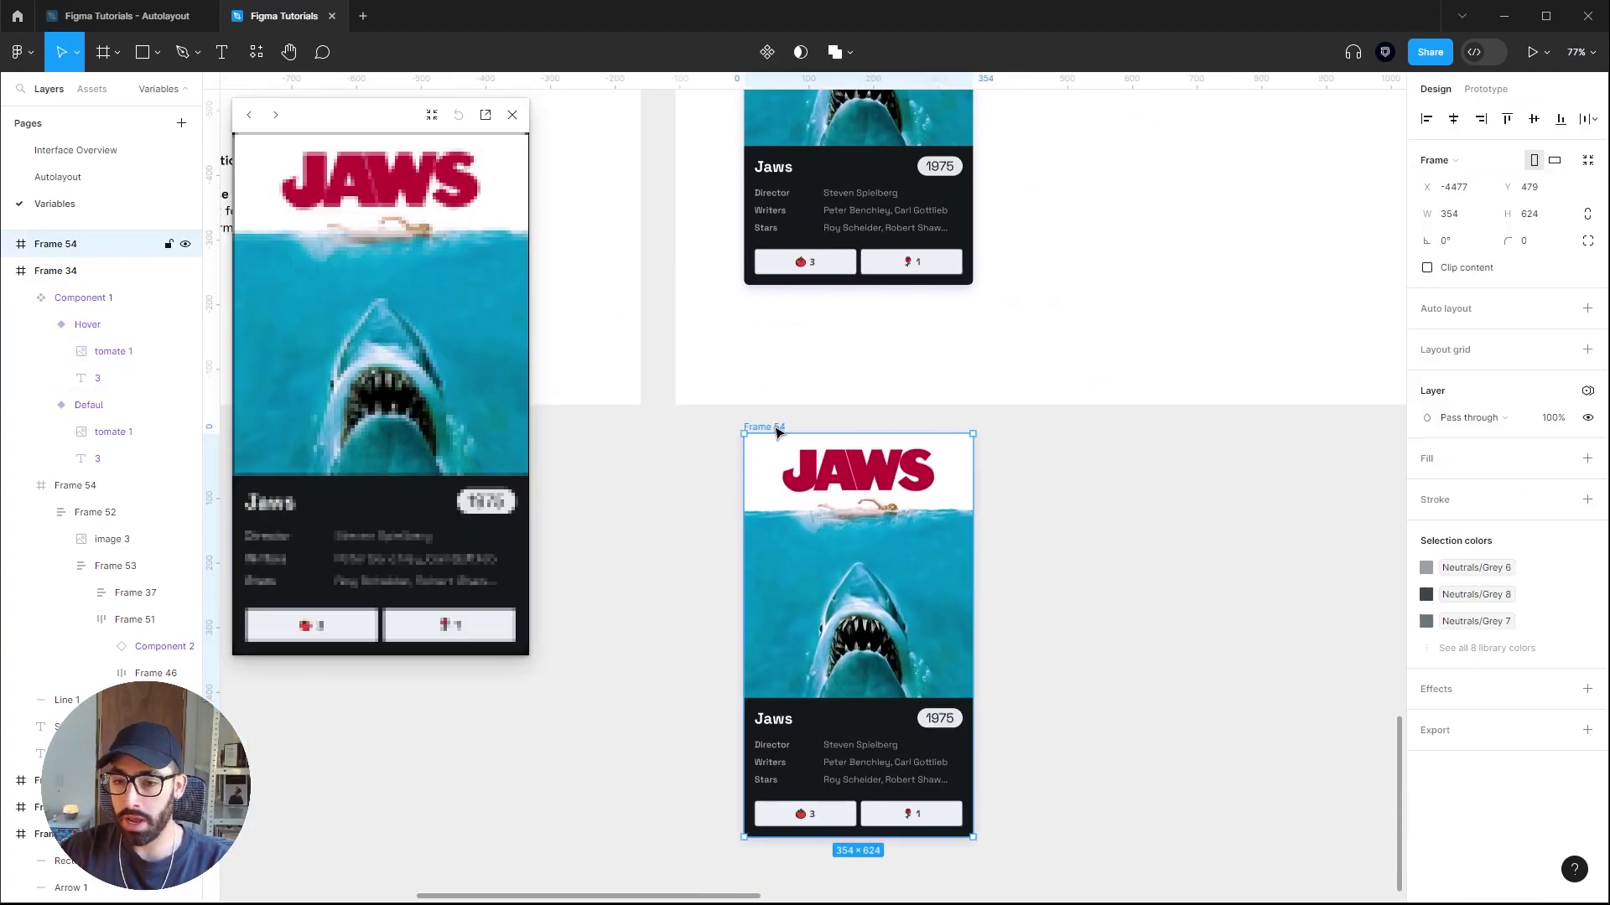
key(r)
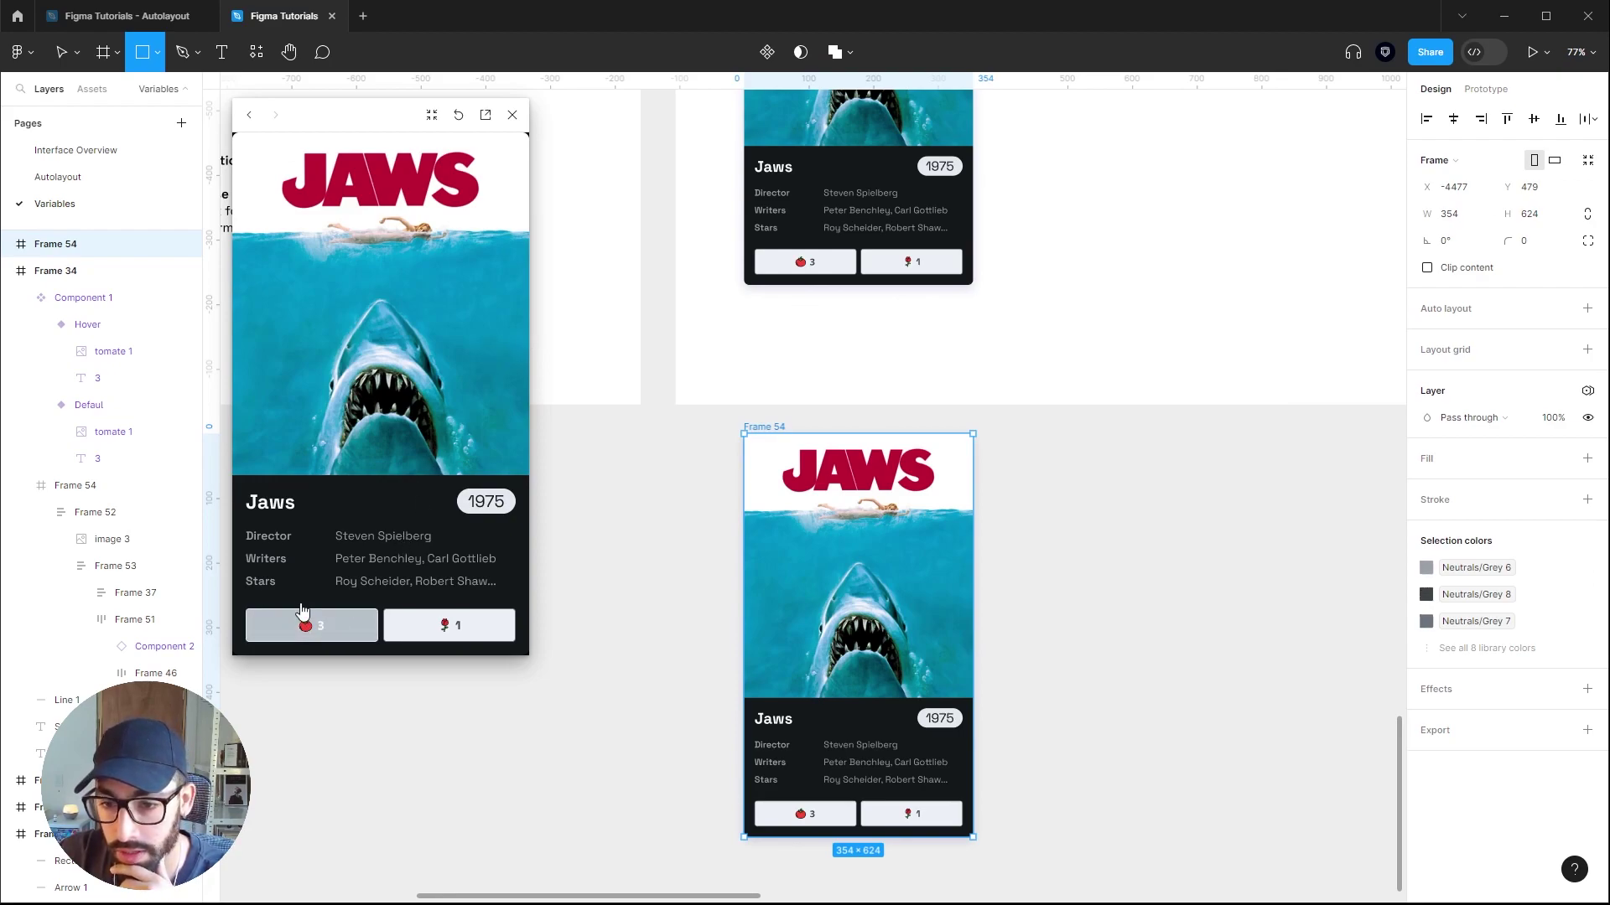
click(358, 627)
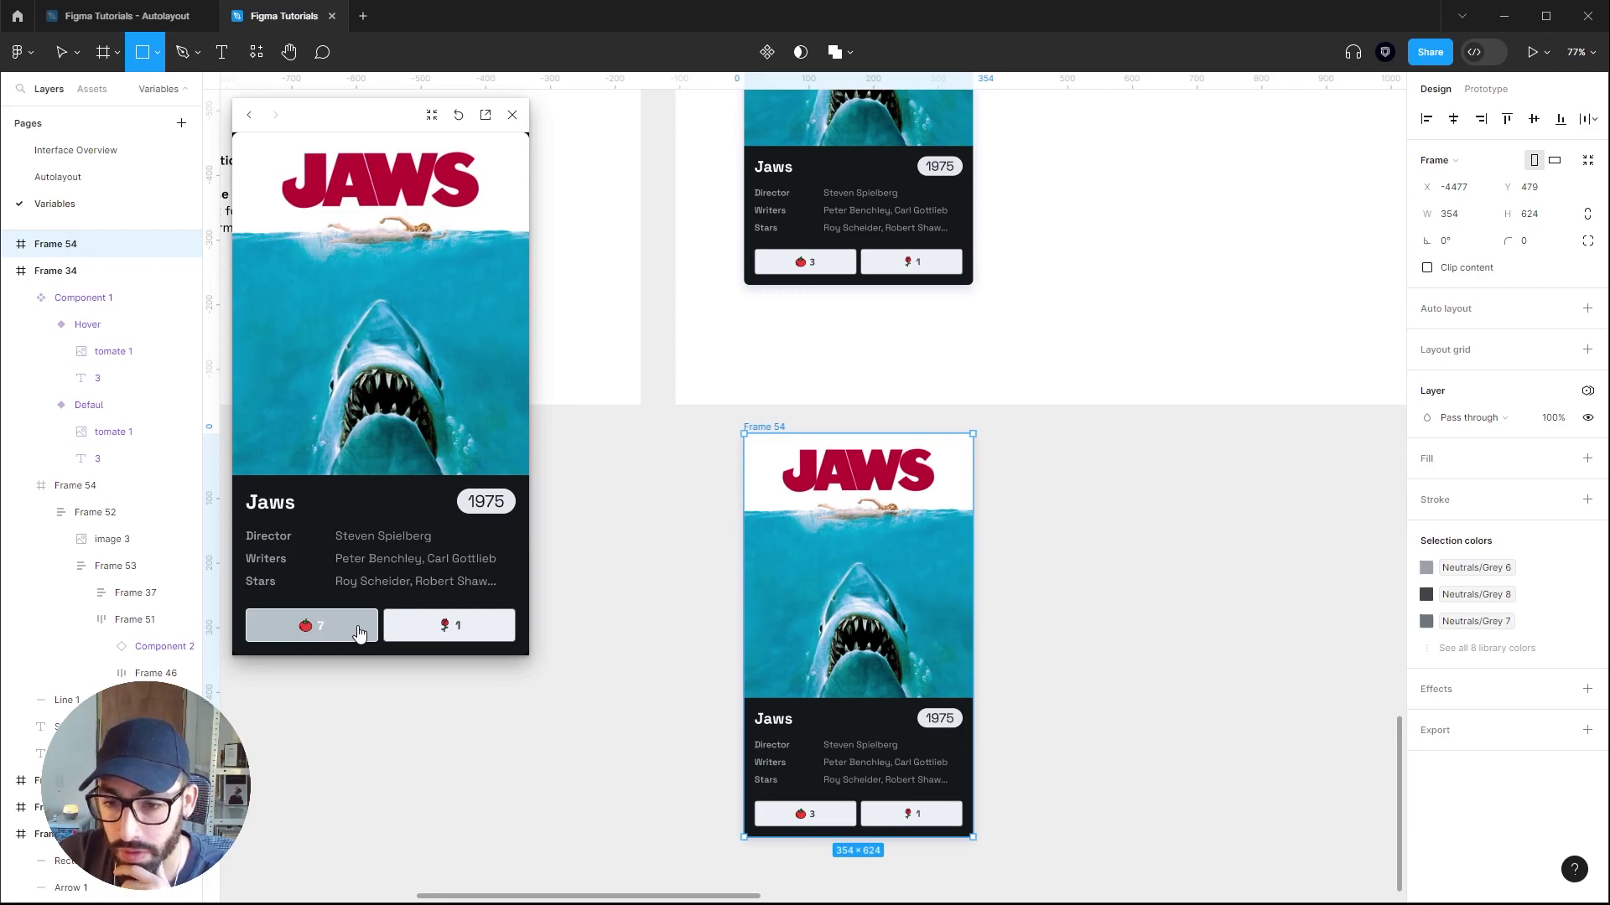
click(358, 629)
click(354, 631)
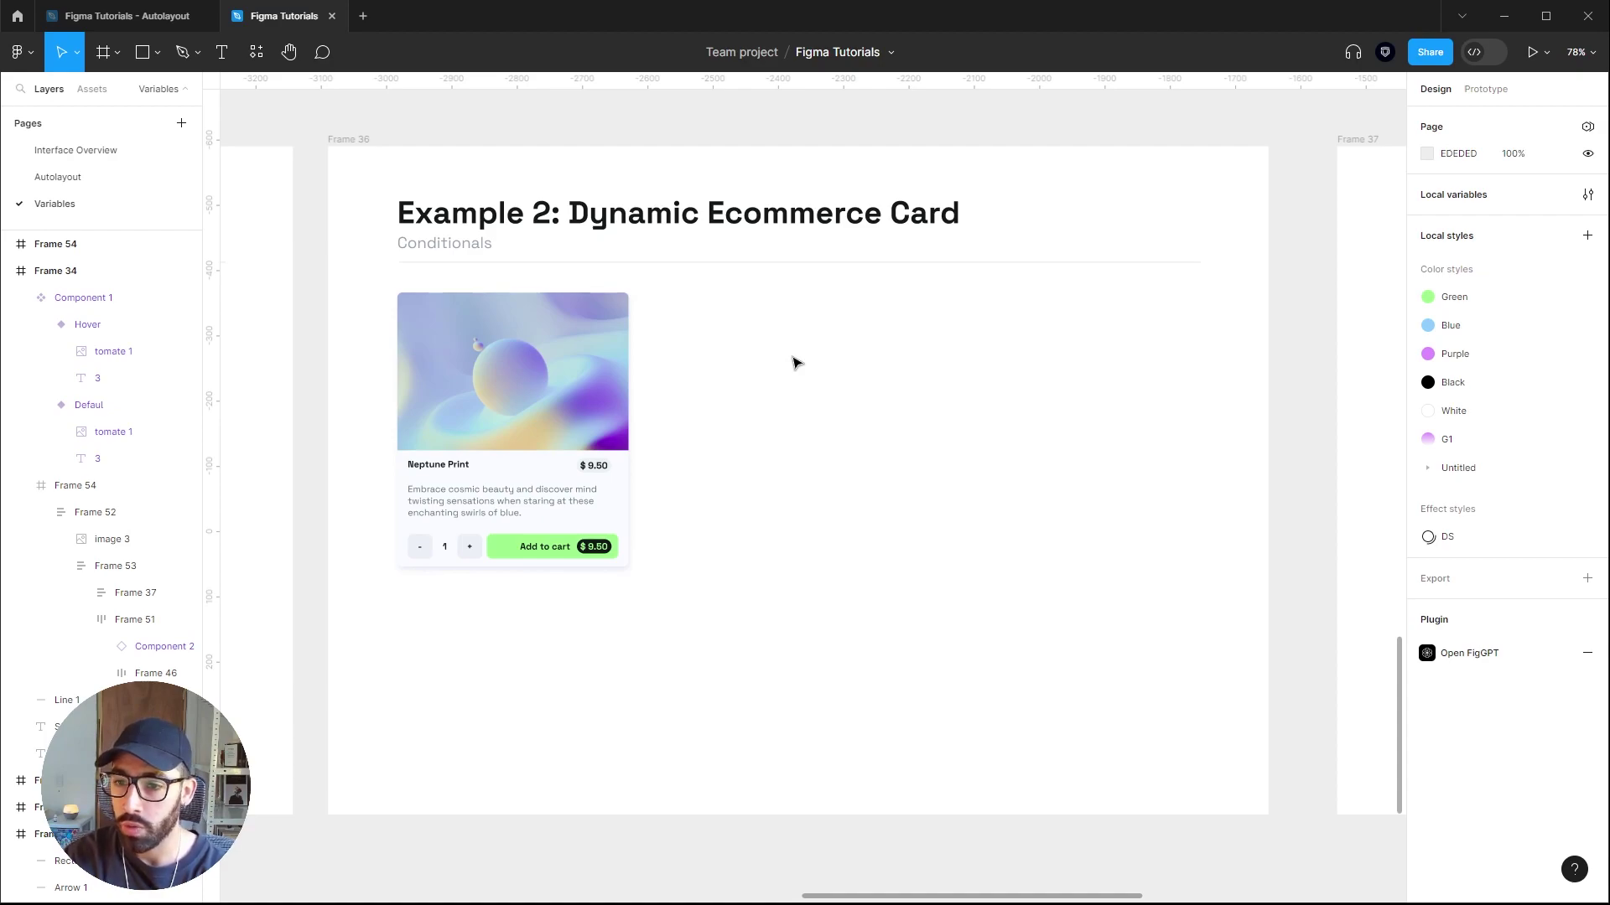
Place copies of the plus and Add to cart buttons beside the Neptune Print card in Example 2, and duplicate the pair below.
scroll(726, 485, up, 5)
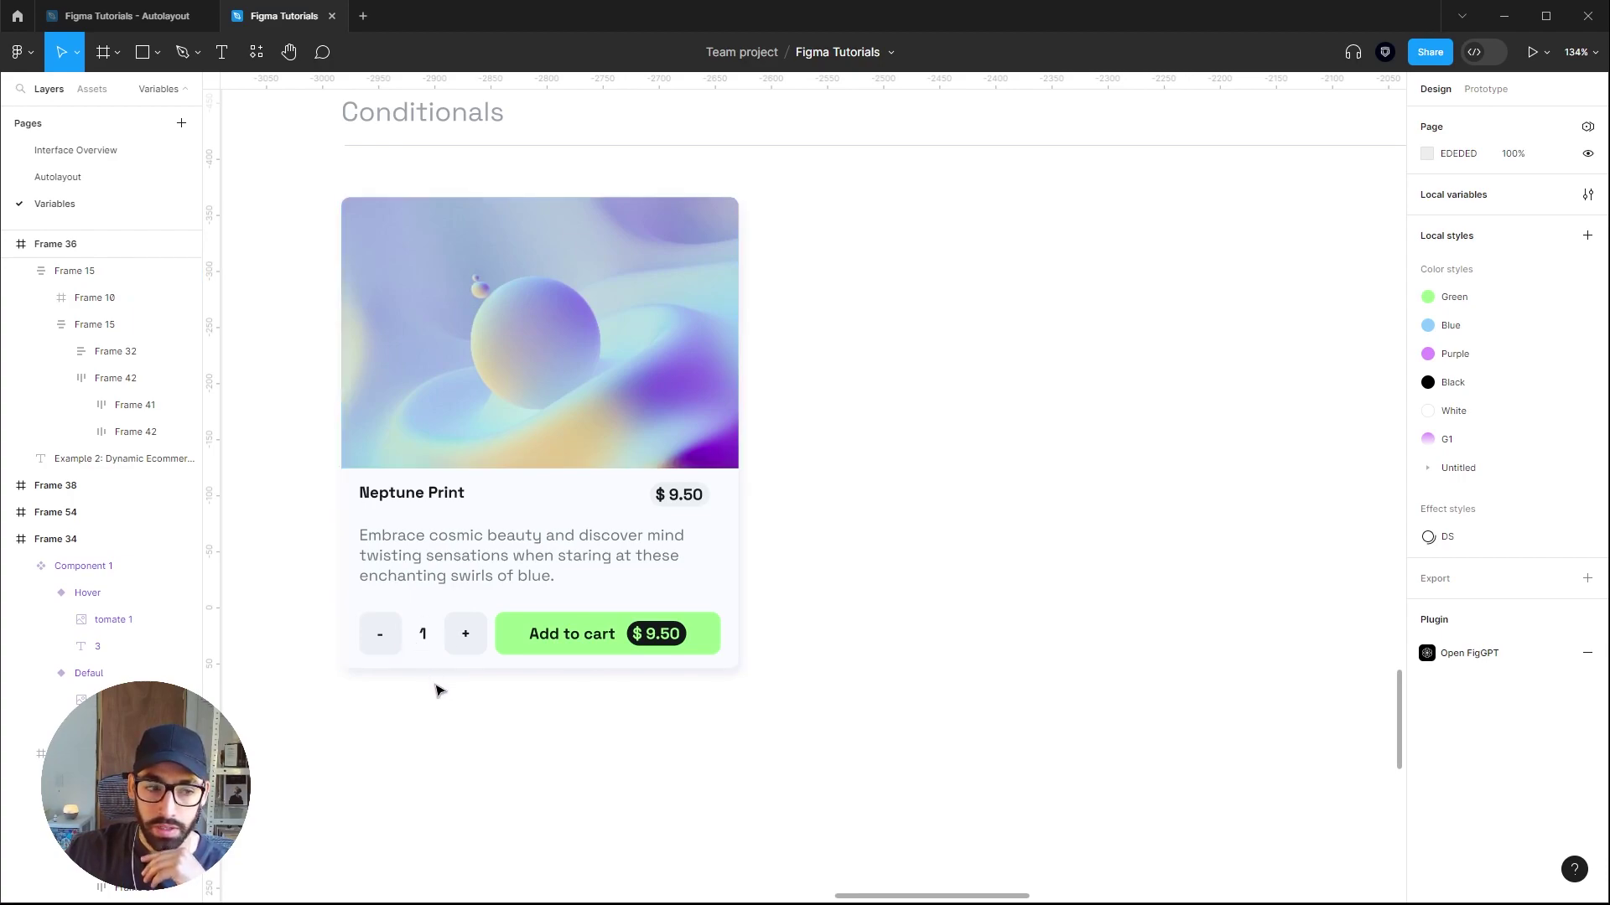
scroll(851, 409, right, 2)
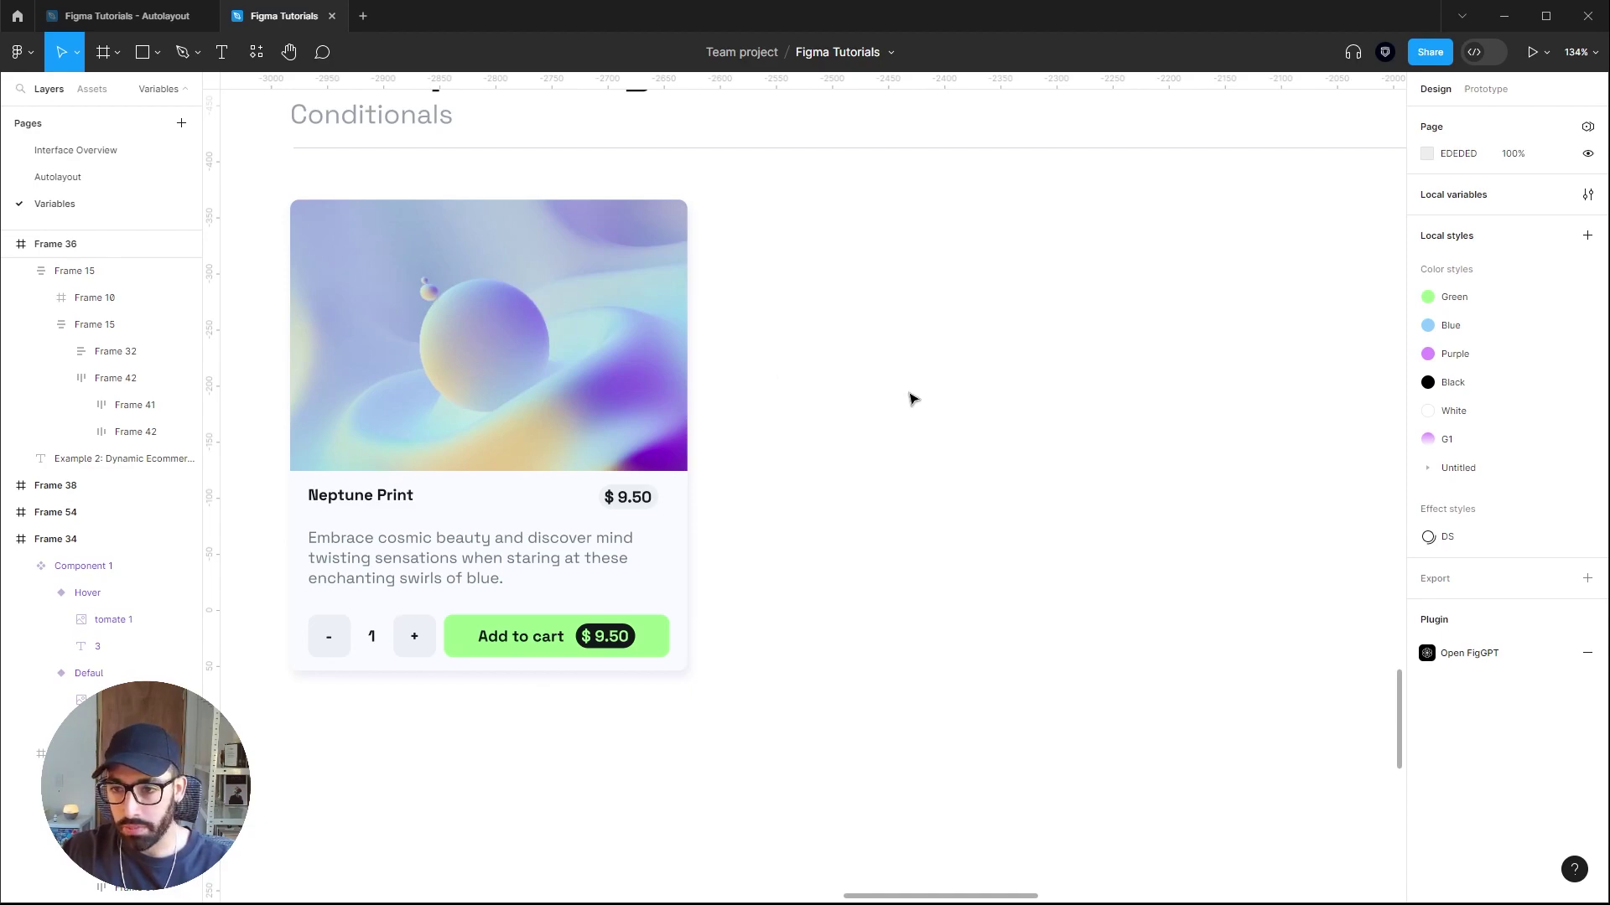
key(ctrl+z)
key(ctrl+z)
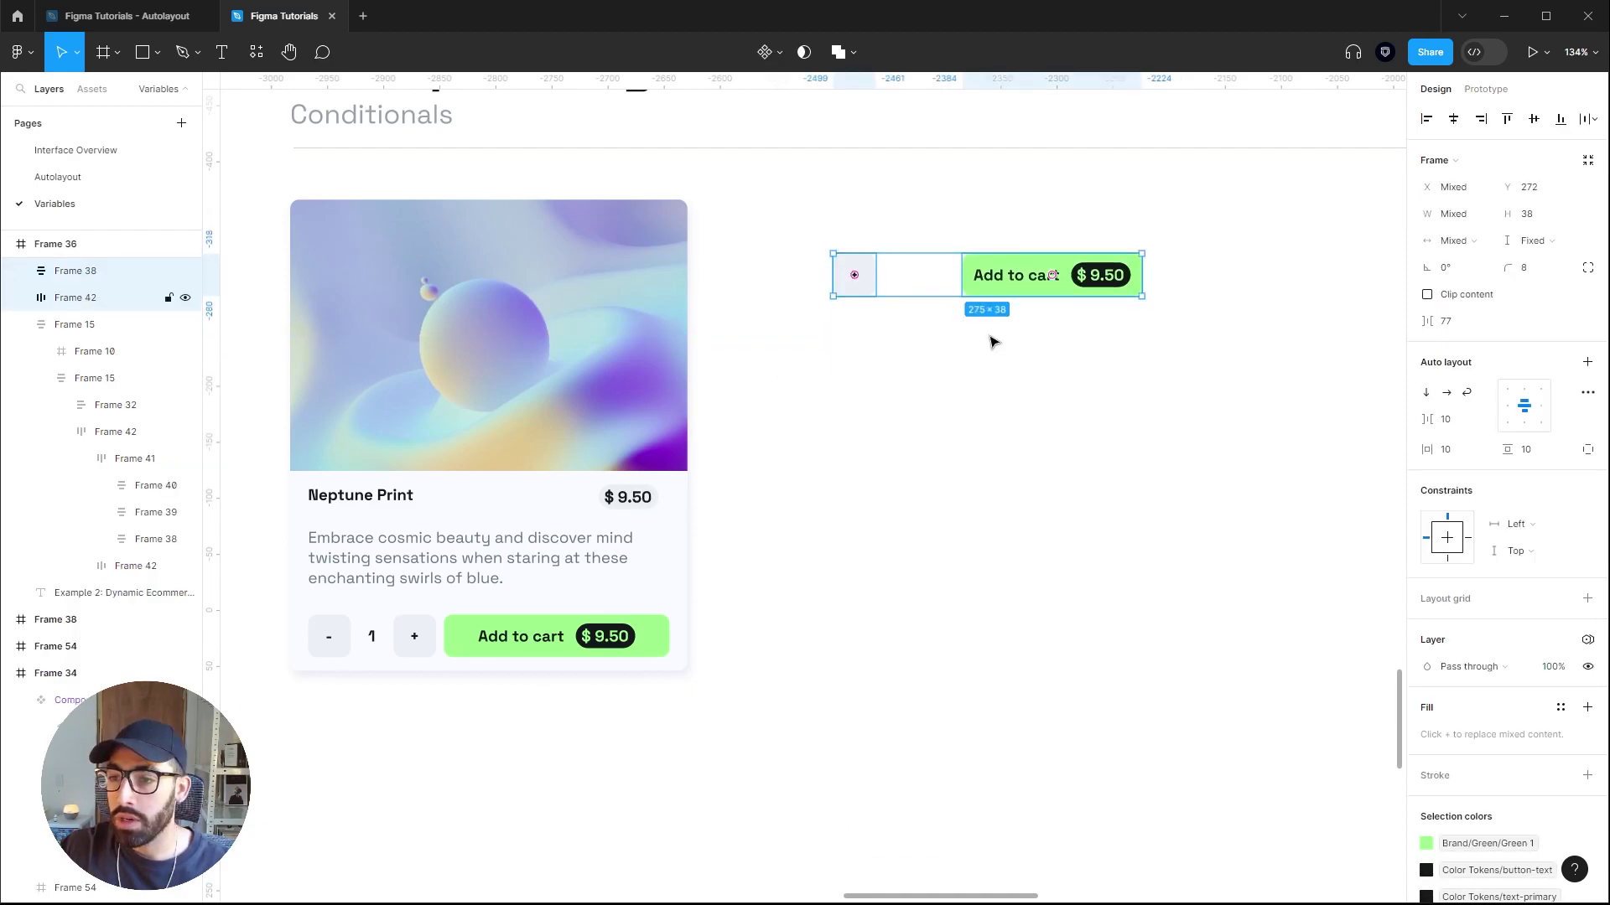
drag(1049, 280, 1049, 347)
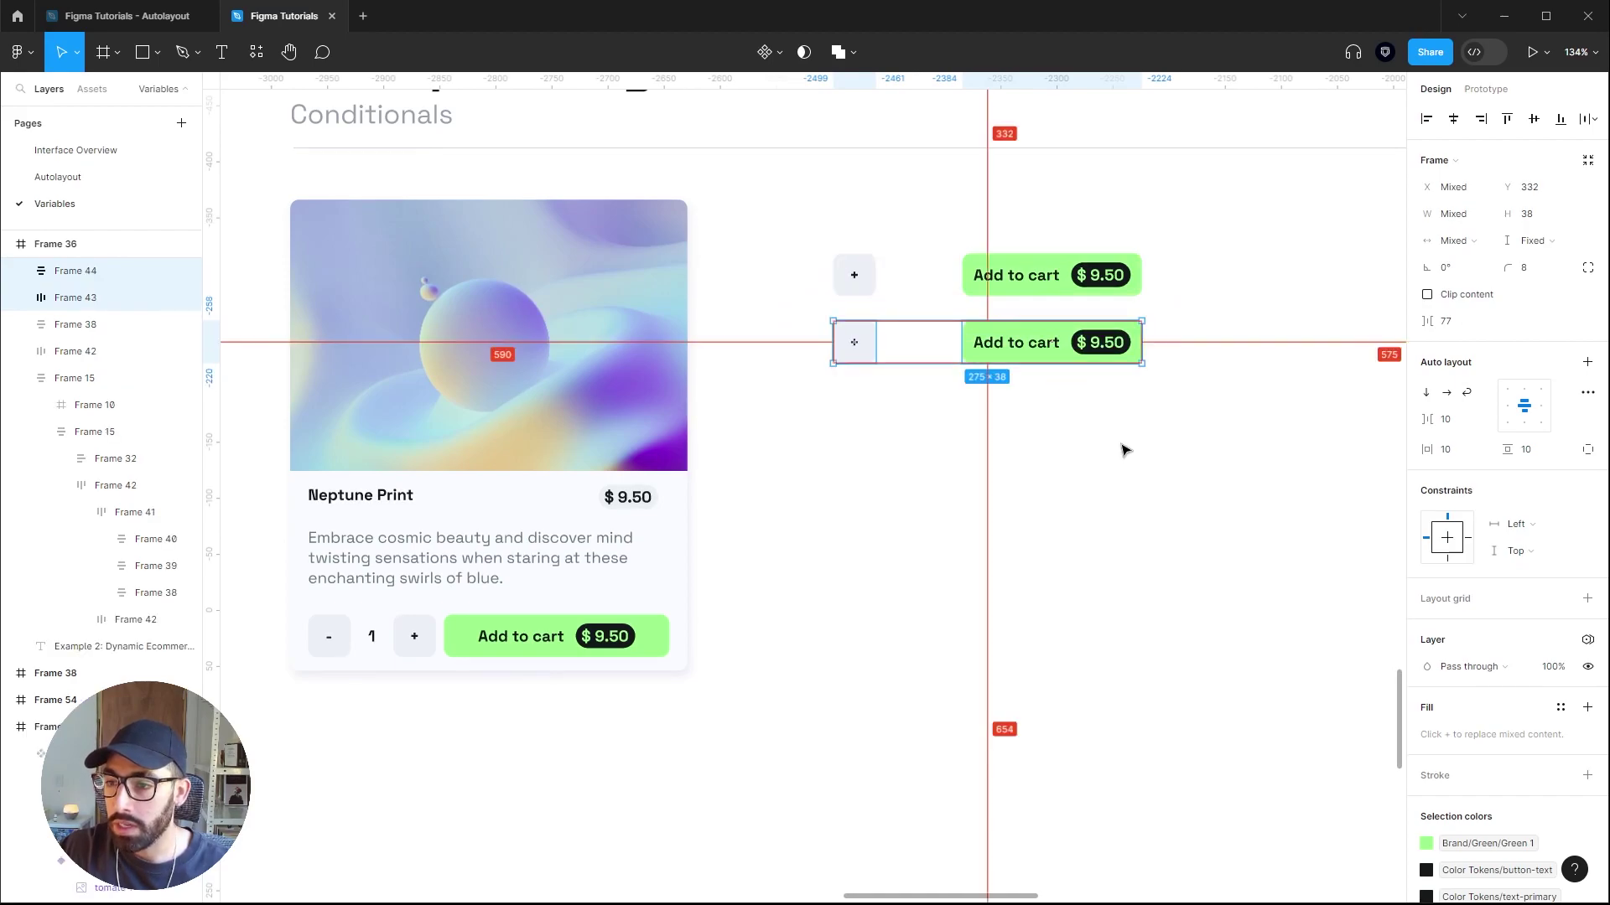
Fill the lower plus button with Neutrals/Grey 5 and the lower Add to cart button with a darker green.
click(870, 357)
scroll(872, 359, up, 3)
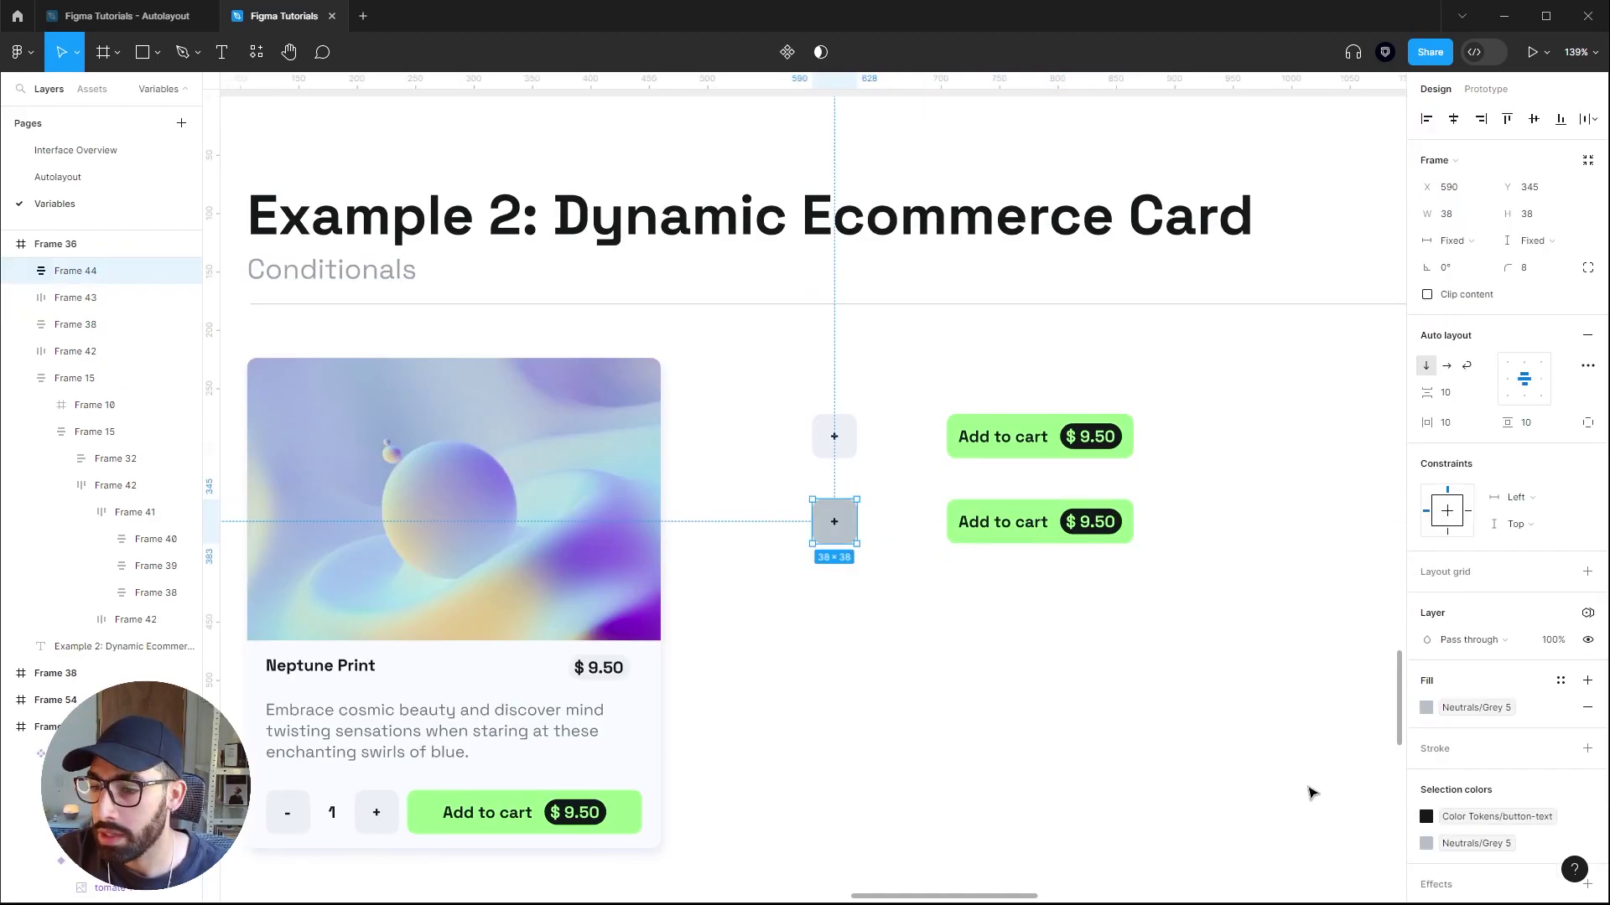
click(1312, 791)
click(1108, 537)
click(1428, 711)
click(1316, 510)
key(Escape)
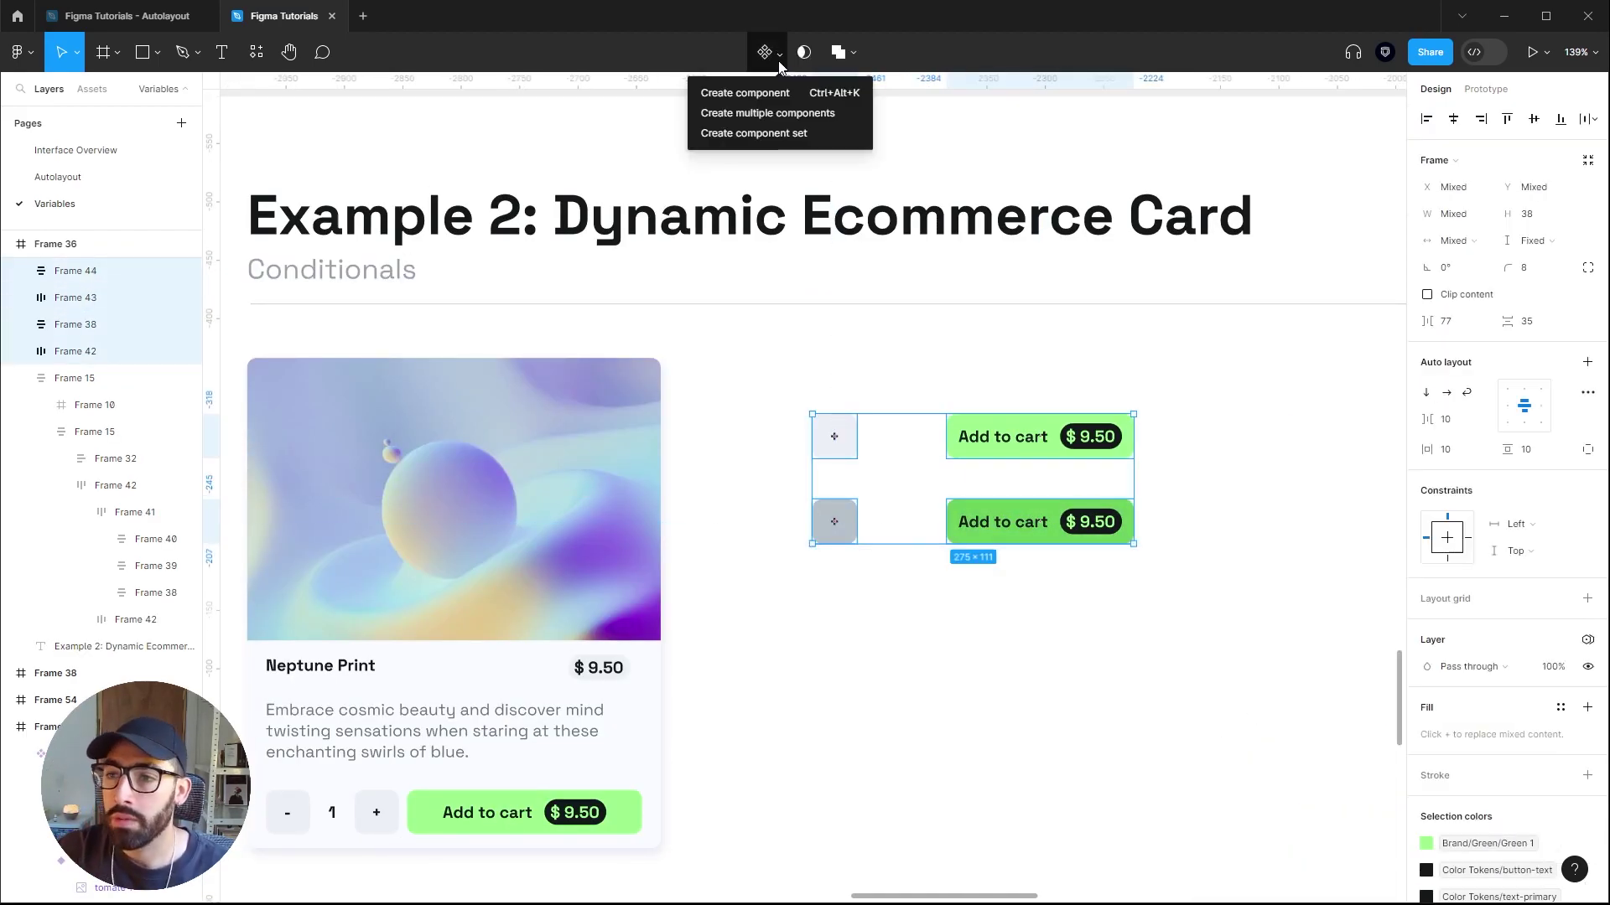
Convert the four plus and Add to cart buttons beside the card into separate components in one operation.
click(1183, 466)
drag(755, 367, 1232, 607)
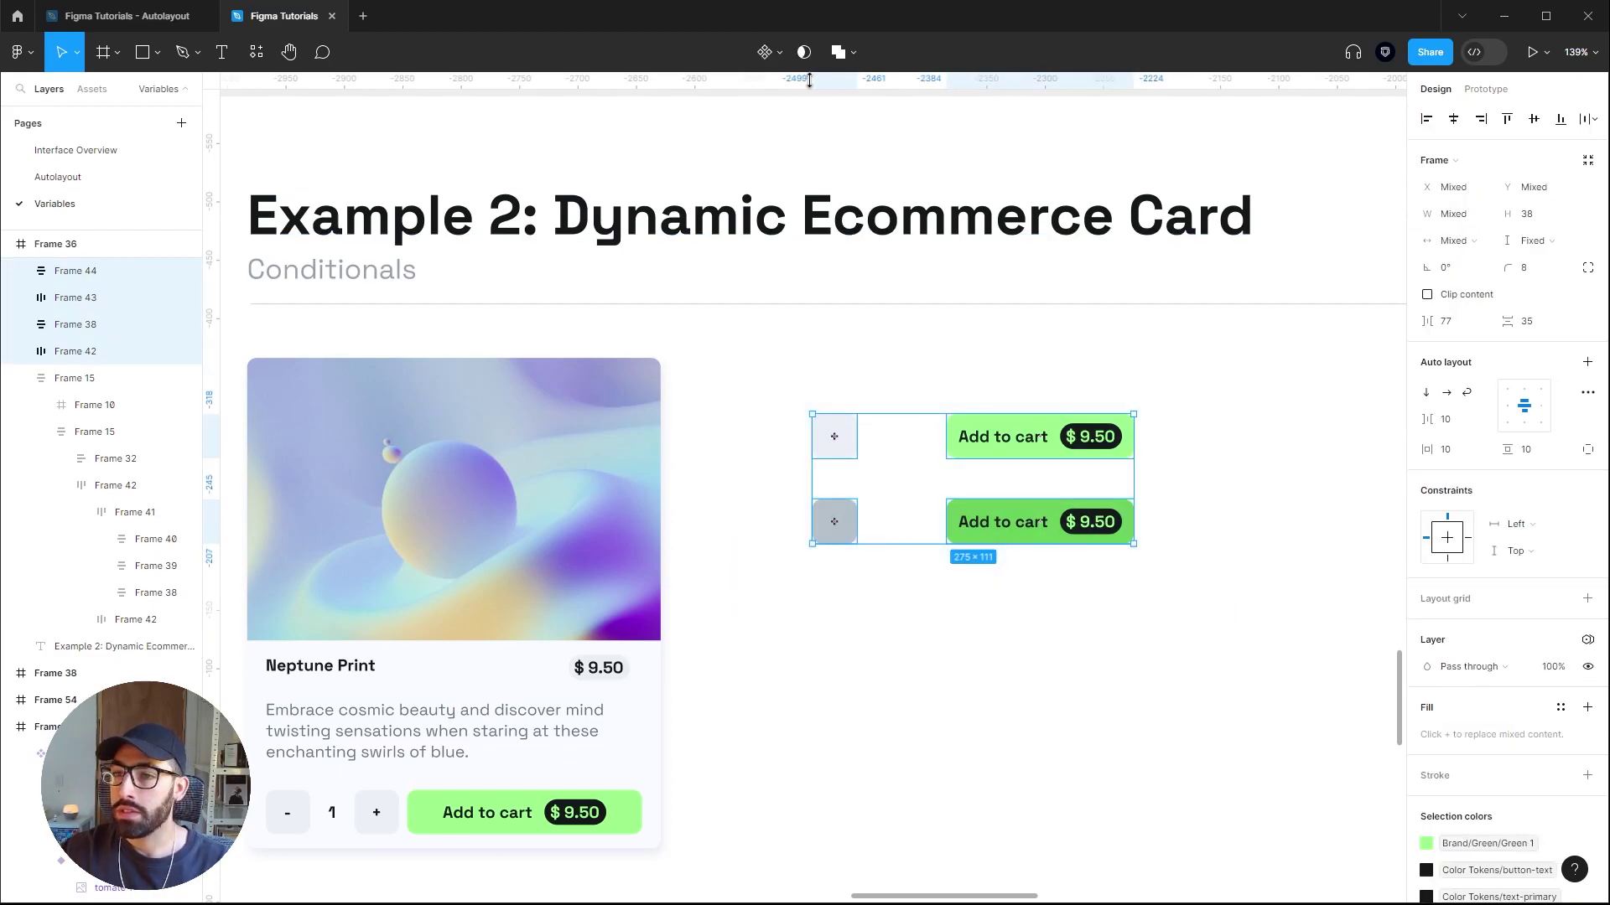
click(778, 54)
click(759, 114)
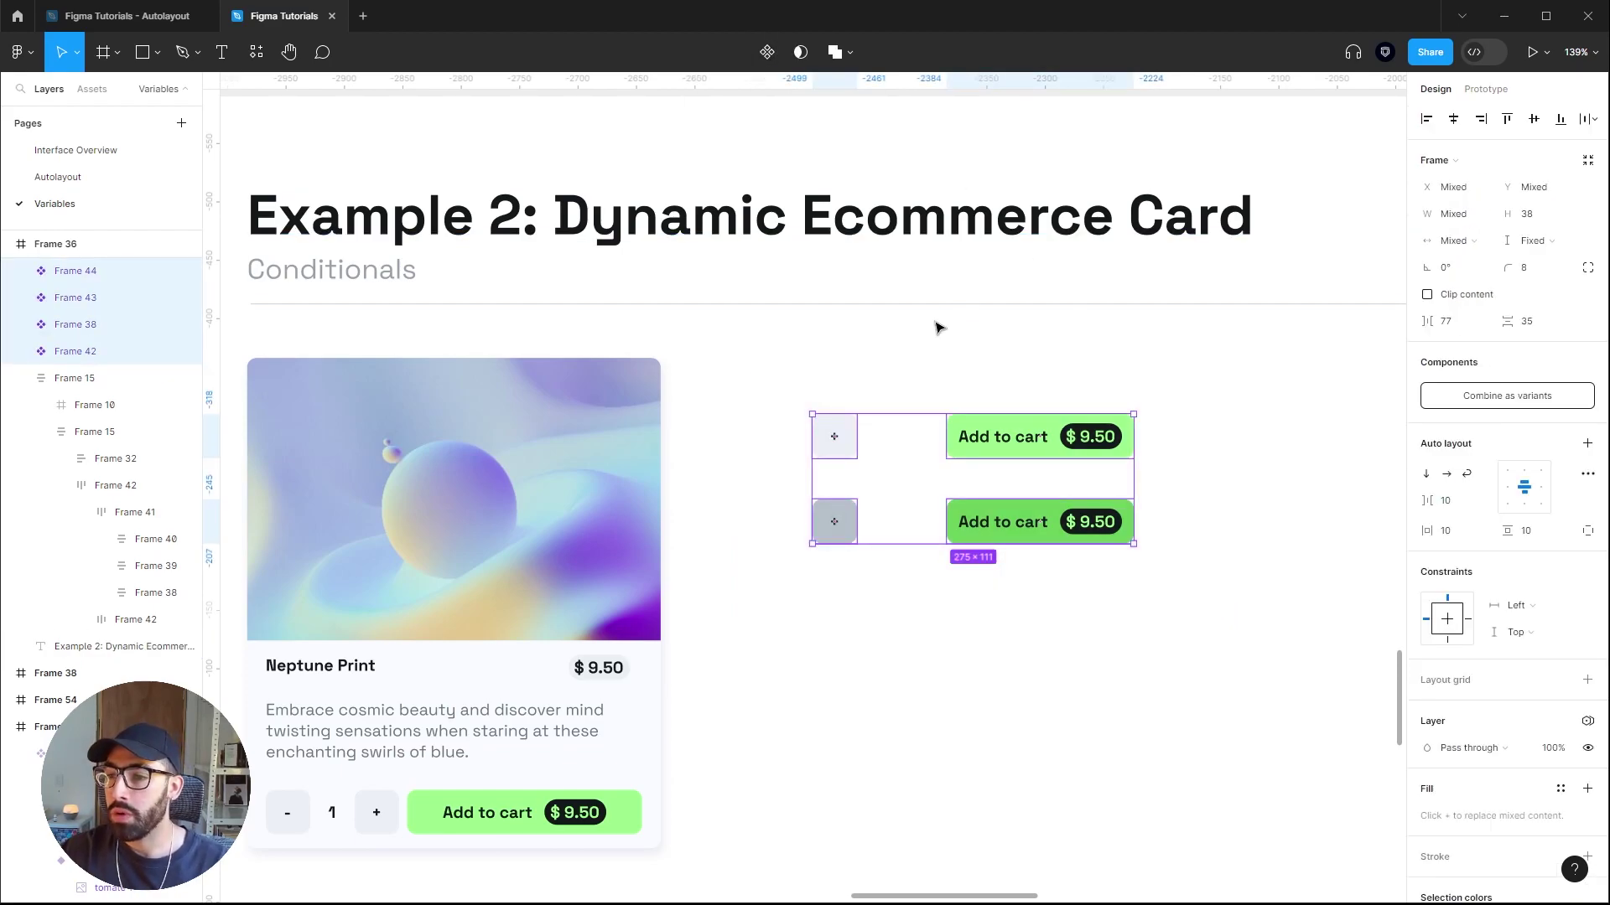
Combine the two plus button components as variants of one component set.
click(939, 329)
drag(765, 381, 888, 675)
click(1506, 396)
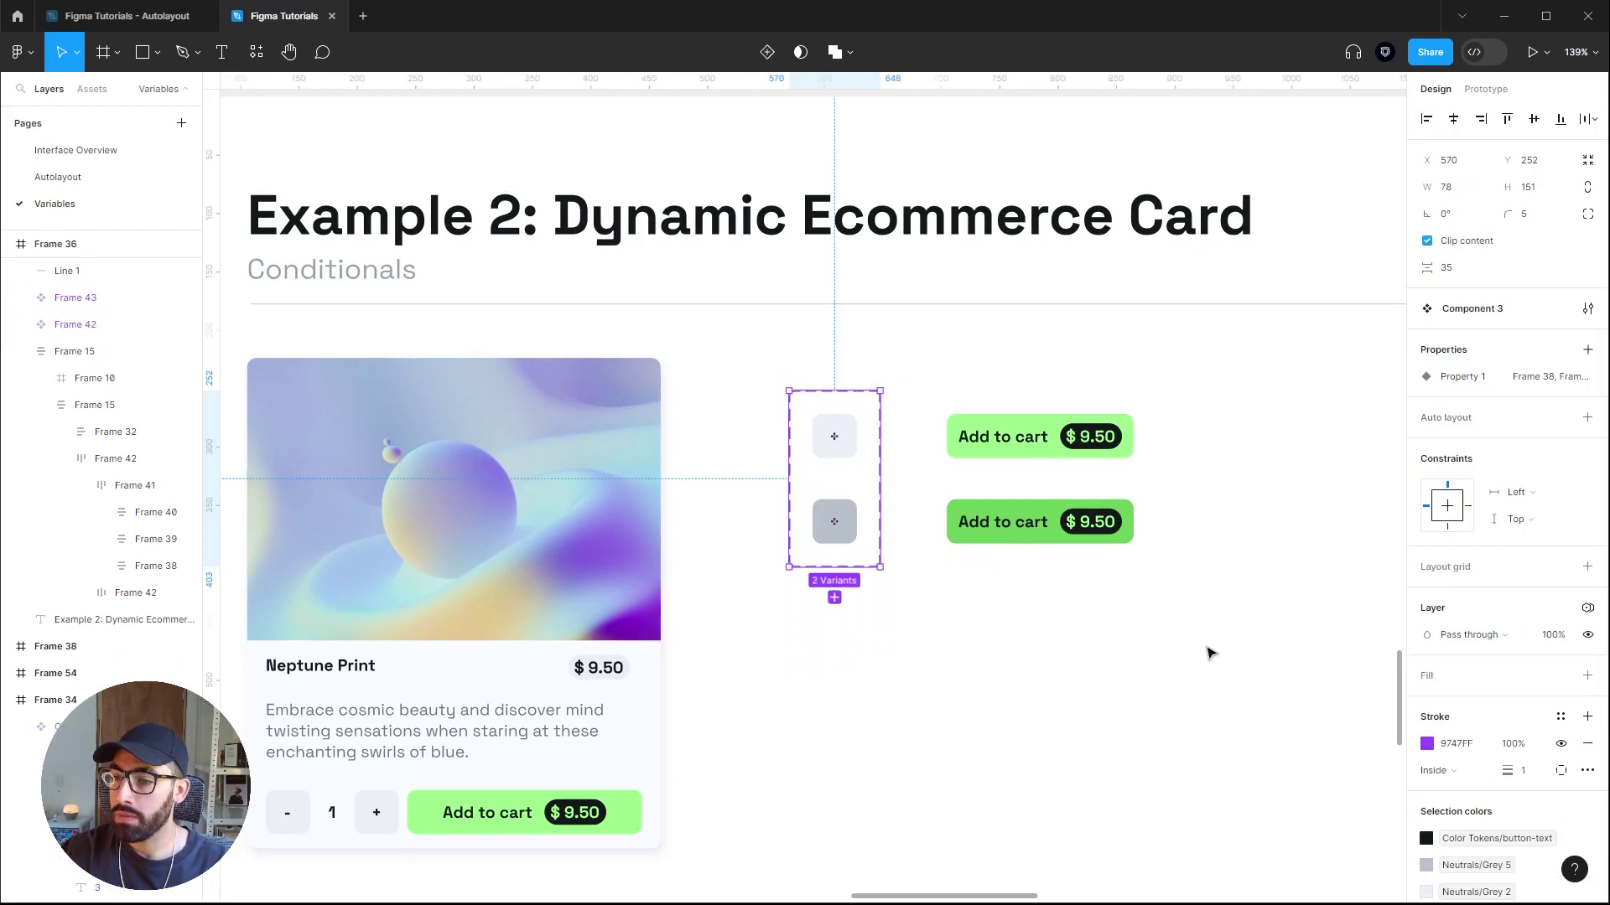
Combine the two Add to cart button components beside the card as variants of one component set.
drag(1213, 646, 955, 365)
click(1554, 395)
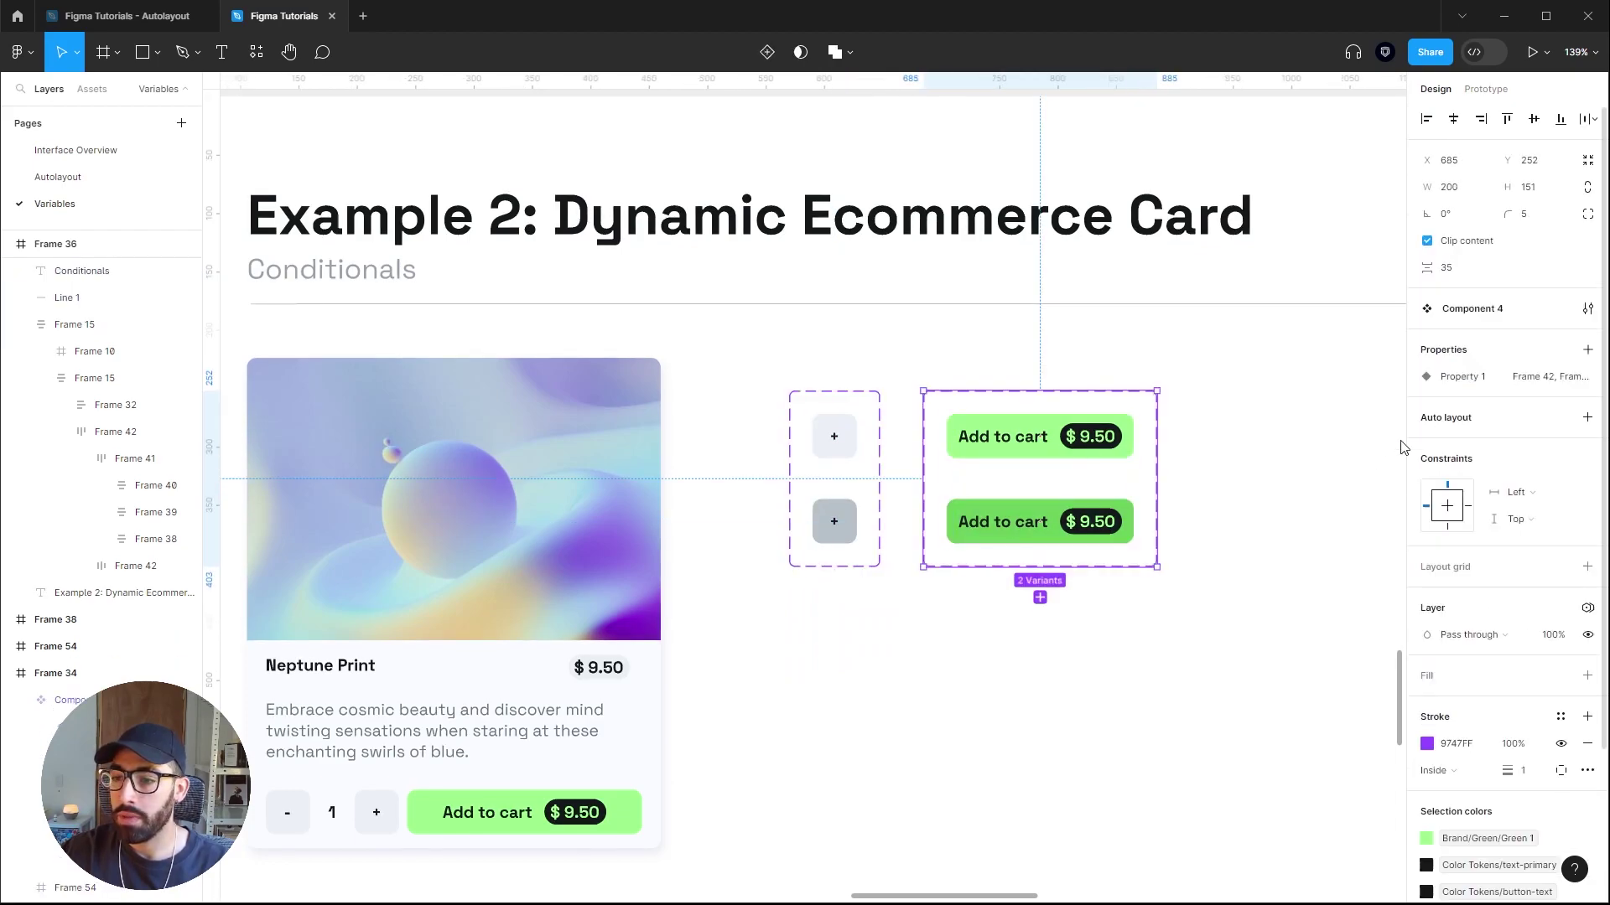
Add a While hovering interaction to the light plus button variant that changes it to the grey variant, Frame 44.
click(926, 365)
click(849, 439)
click(1486, 89)
click(834, 440)
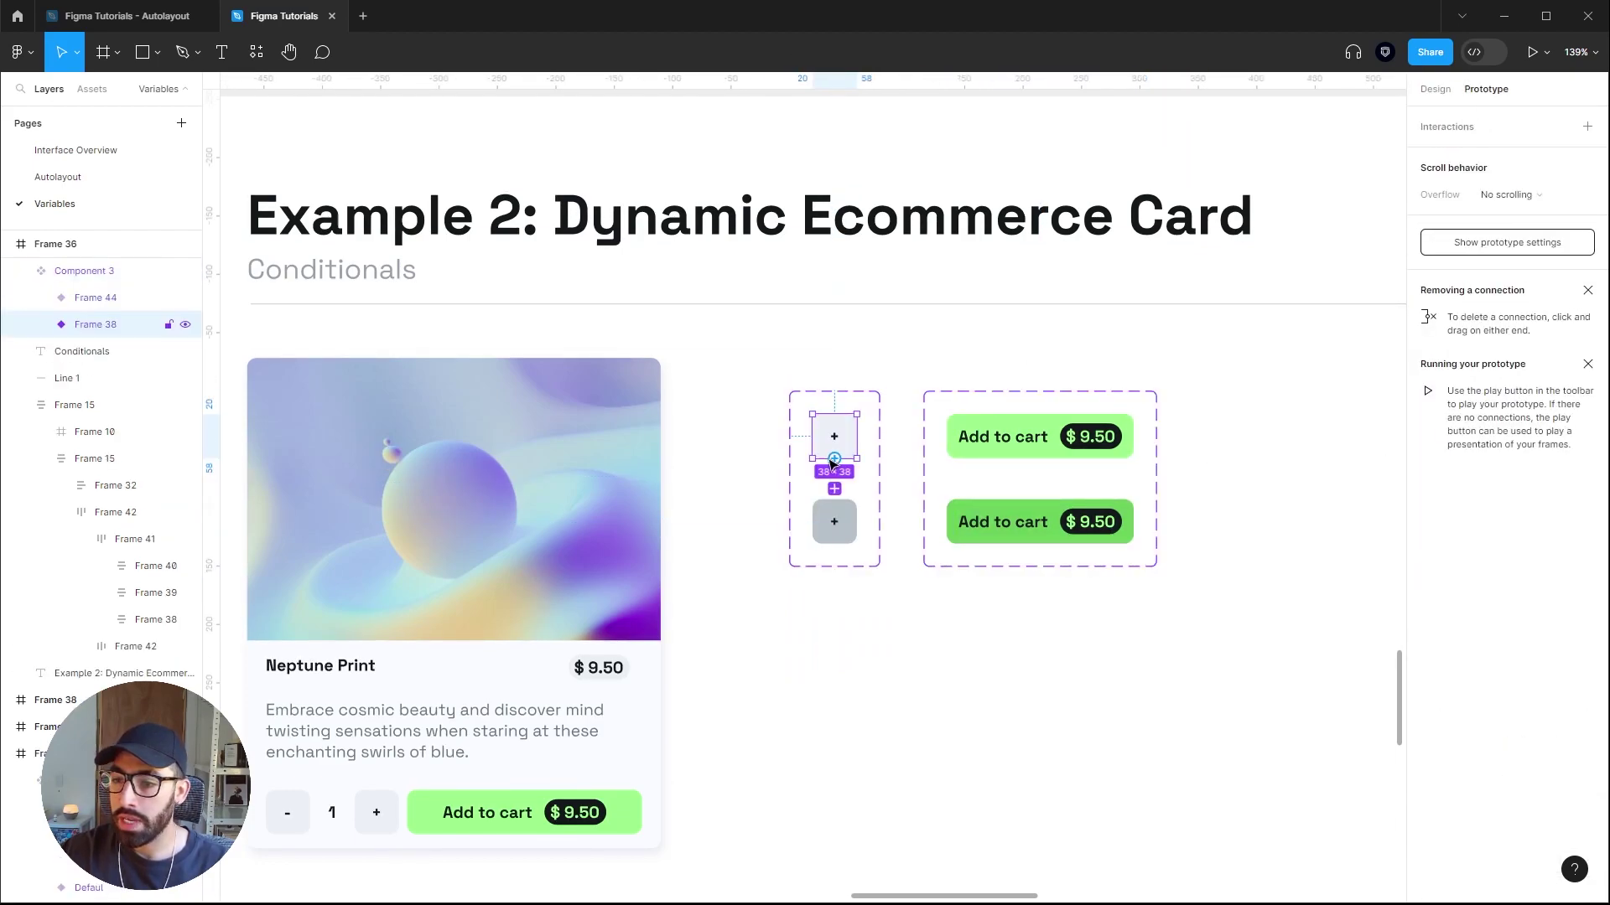
drag(835, 492, 836, 534)
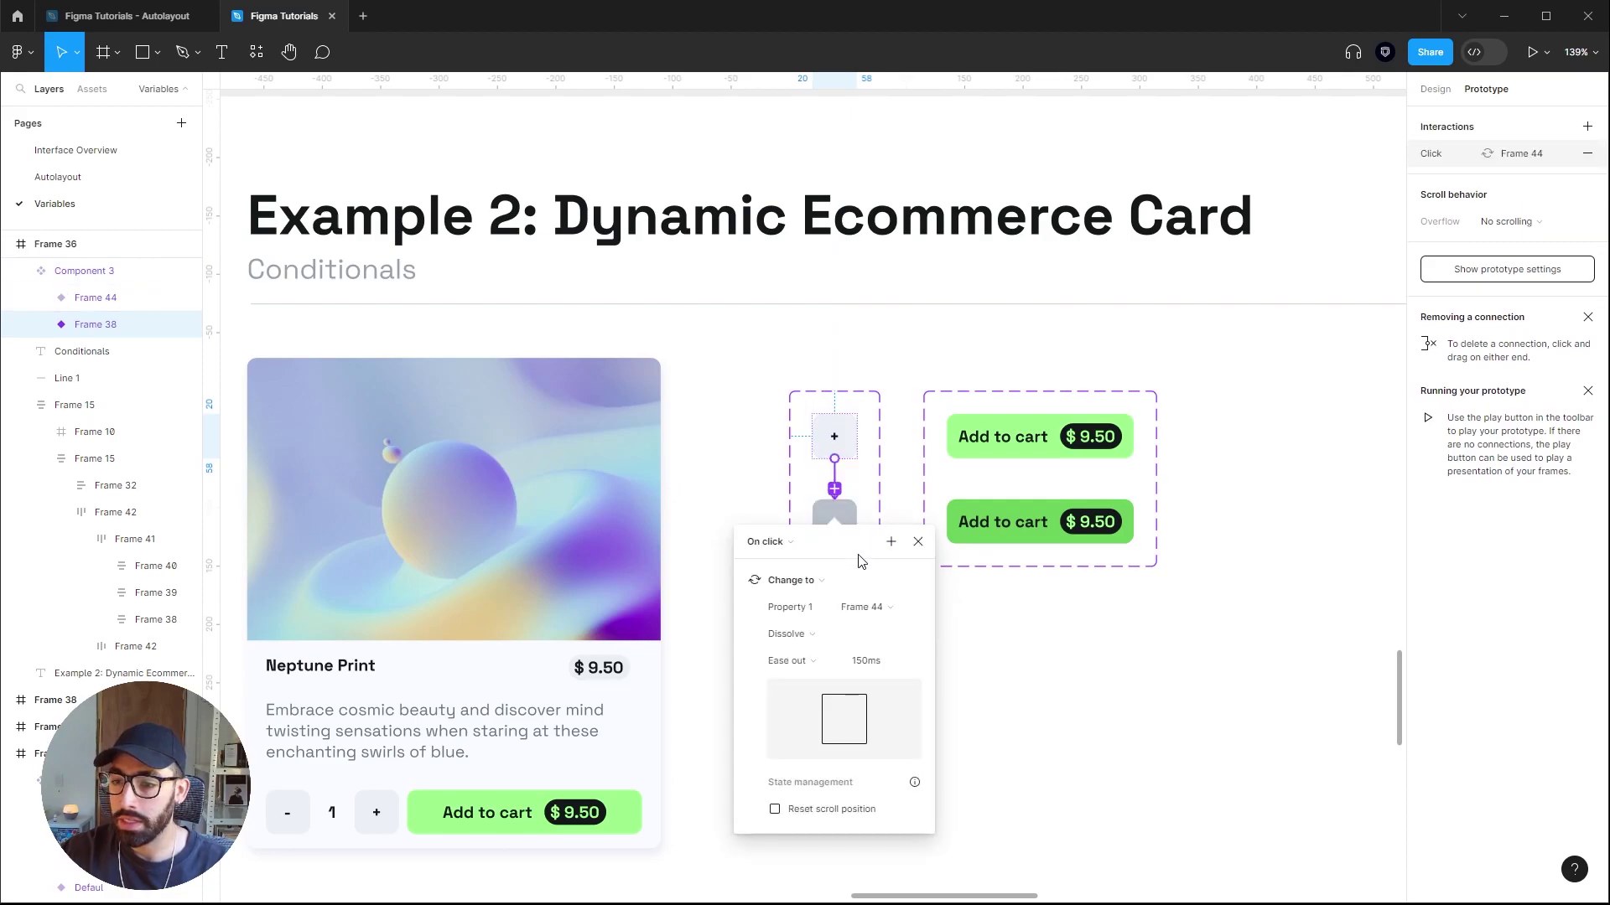
click(783, 546)
click(803, 588)
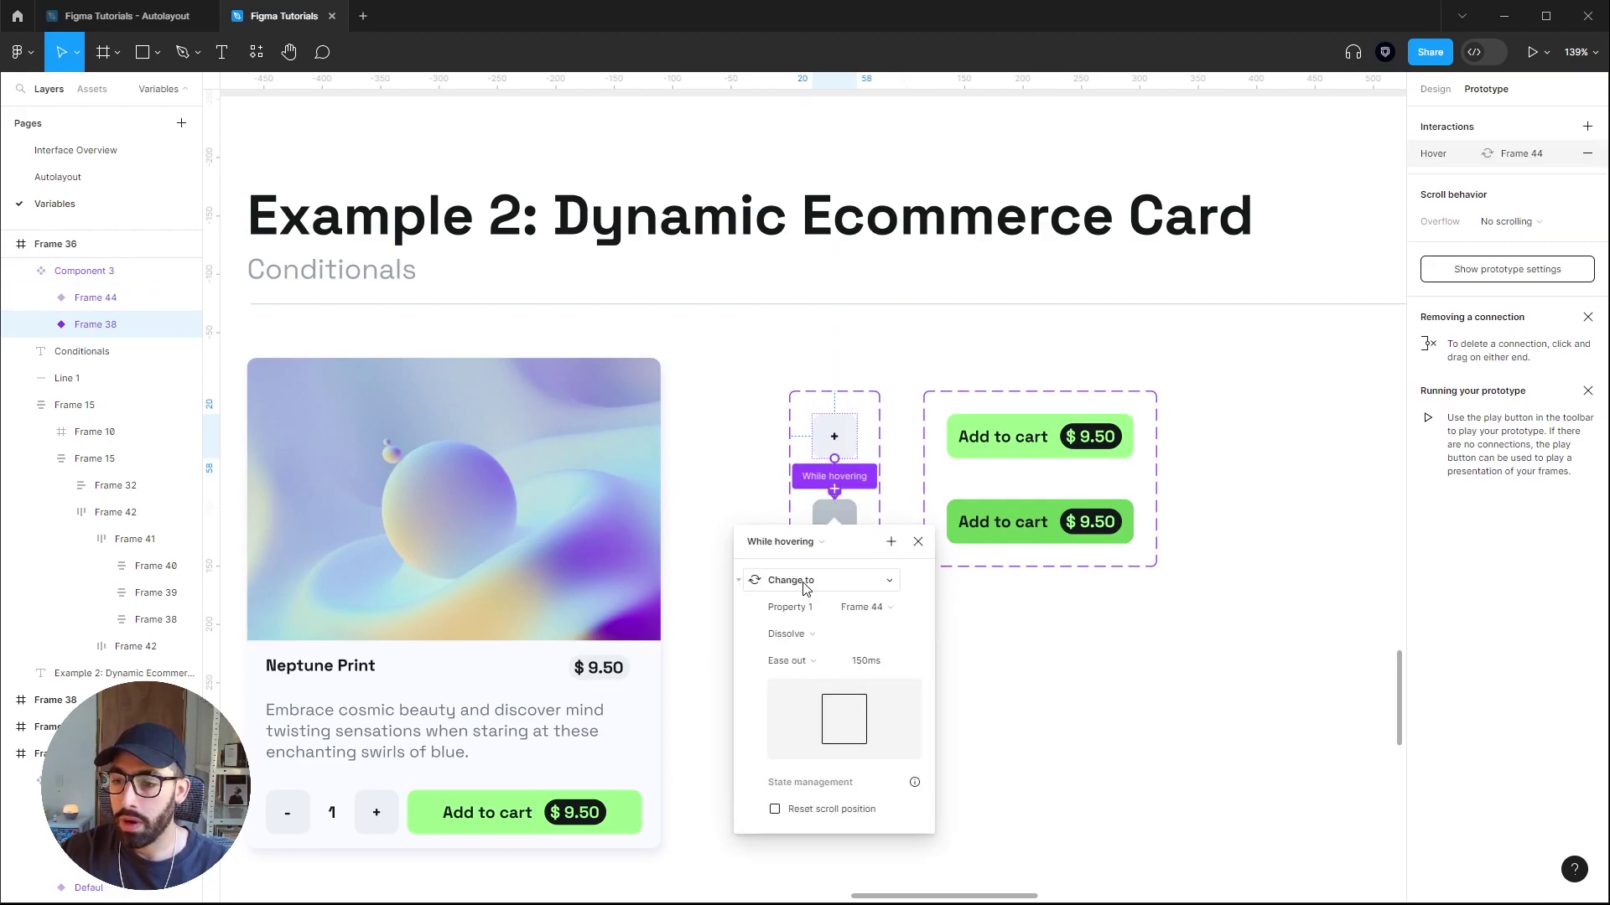
Add a While hovering interaction to the lighter Add to cart variant that changes it to the darker variant, Frame 43.
click(1039, 466)
drag(1038, 466, 1045, 536)
click(988, 543)
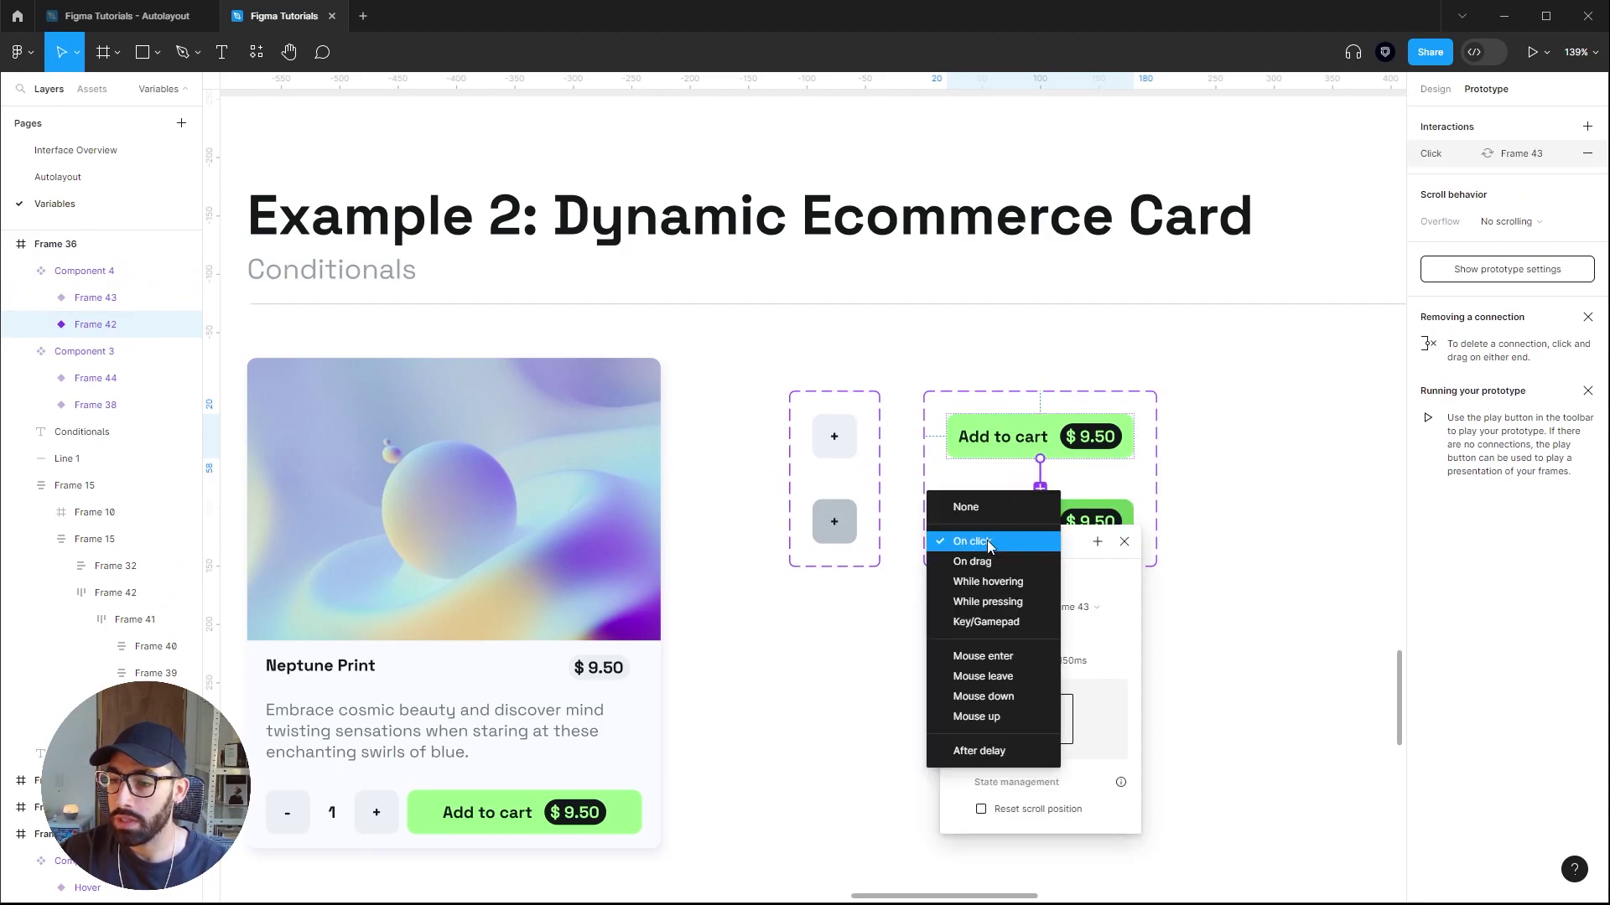
click(998, 581)
click(1161, 723)
scroll(918, 262, down, 1)
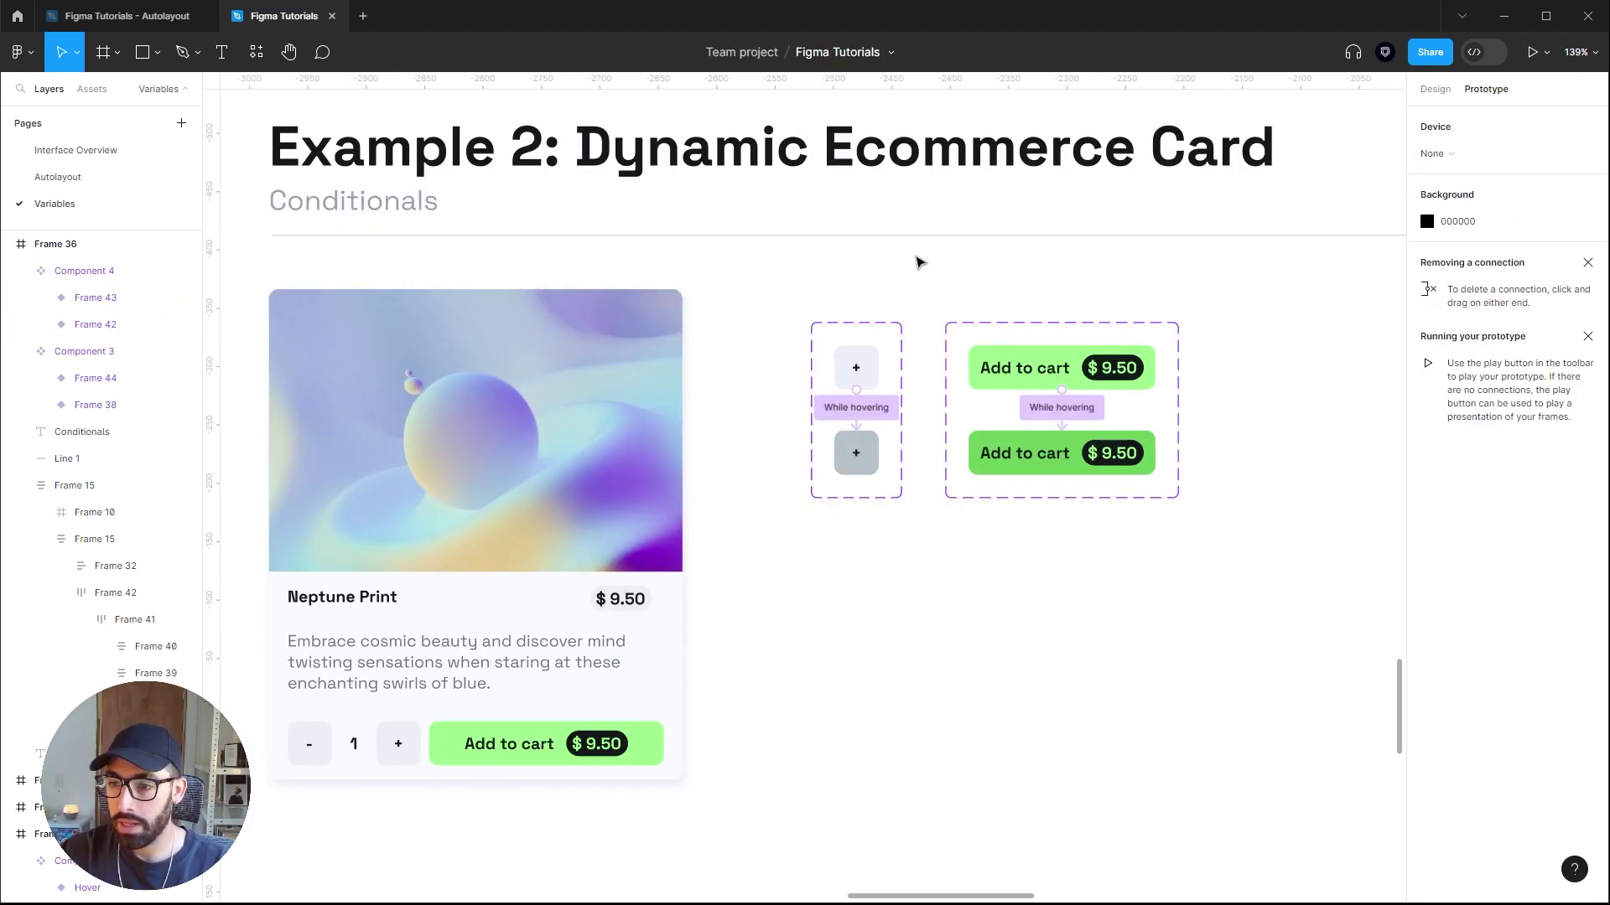
Replace the plus button in the Neptune Print card with an instance of the light plus variant, and select the lighter Add to cart variant.
click(859, 360)
click(868, 362)
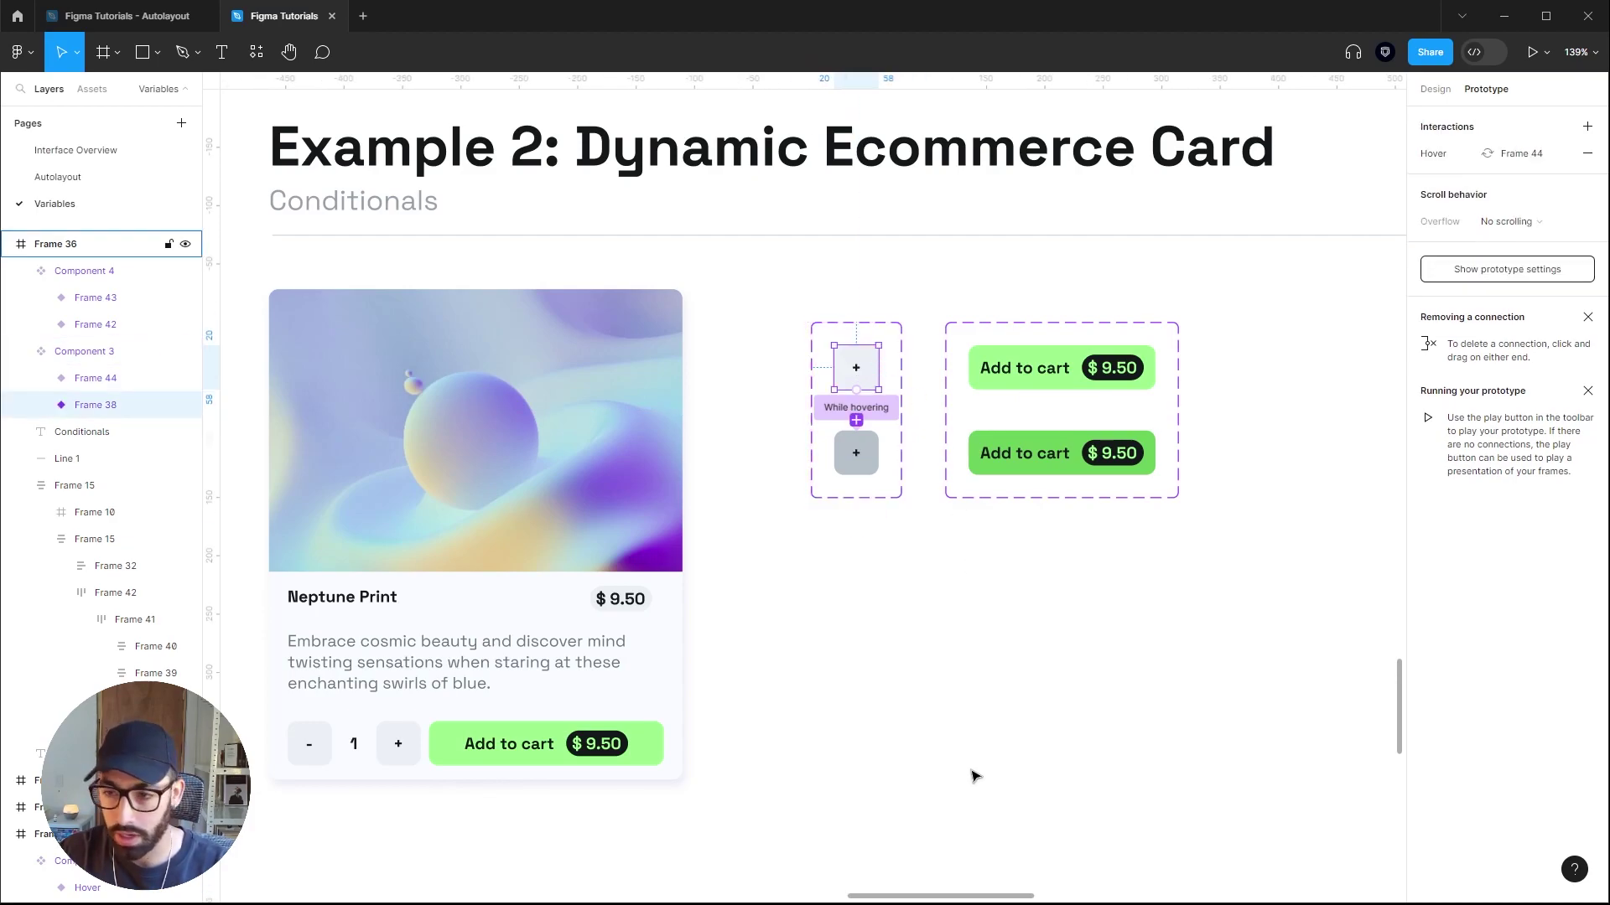
click(446, 744)
double_click(405, 748)
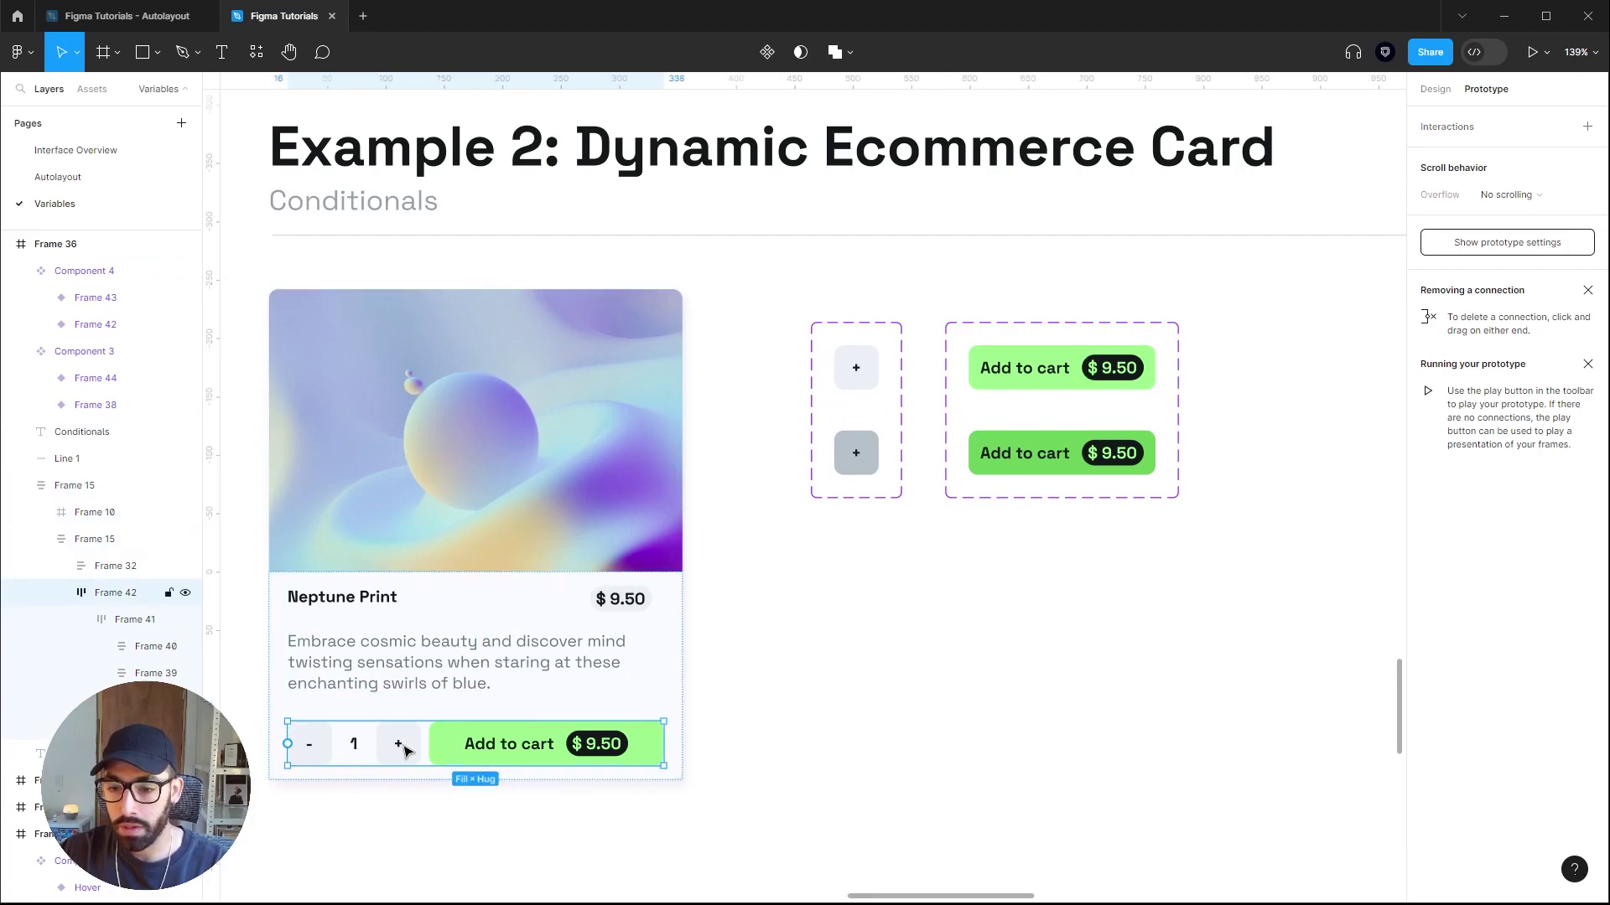
double_click(405, 750)
click(404, 749)
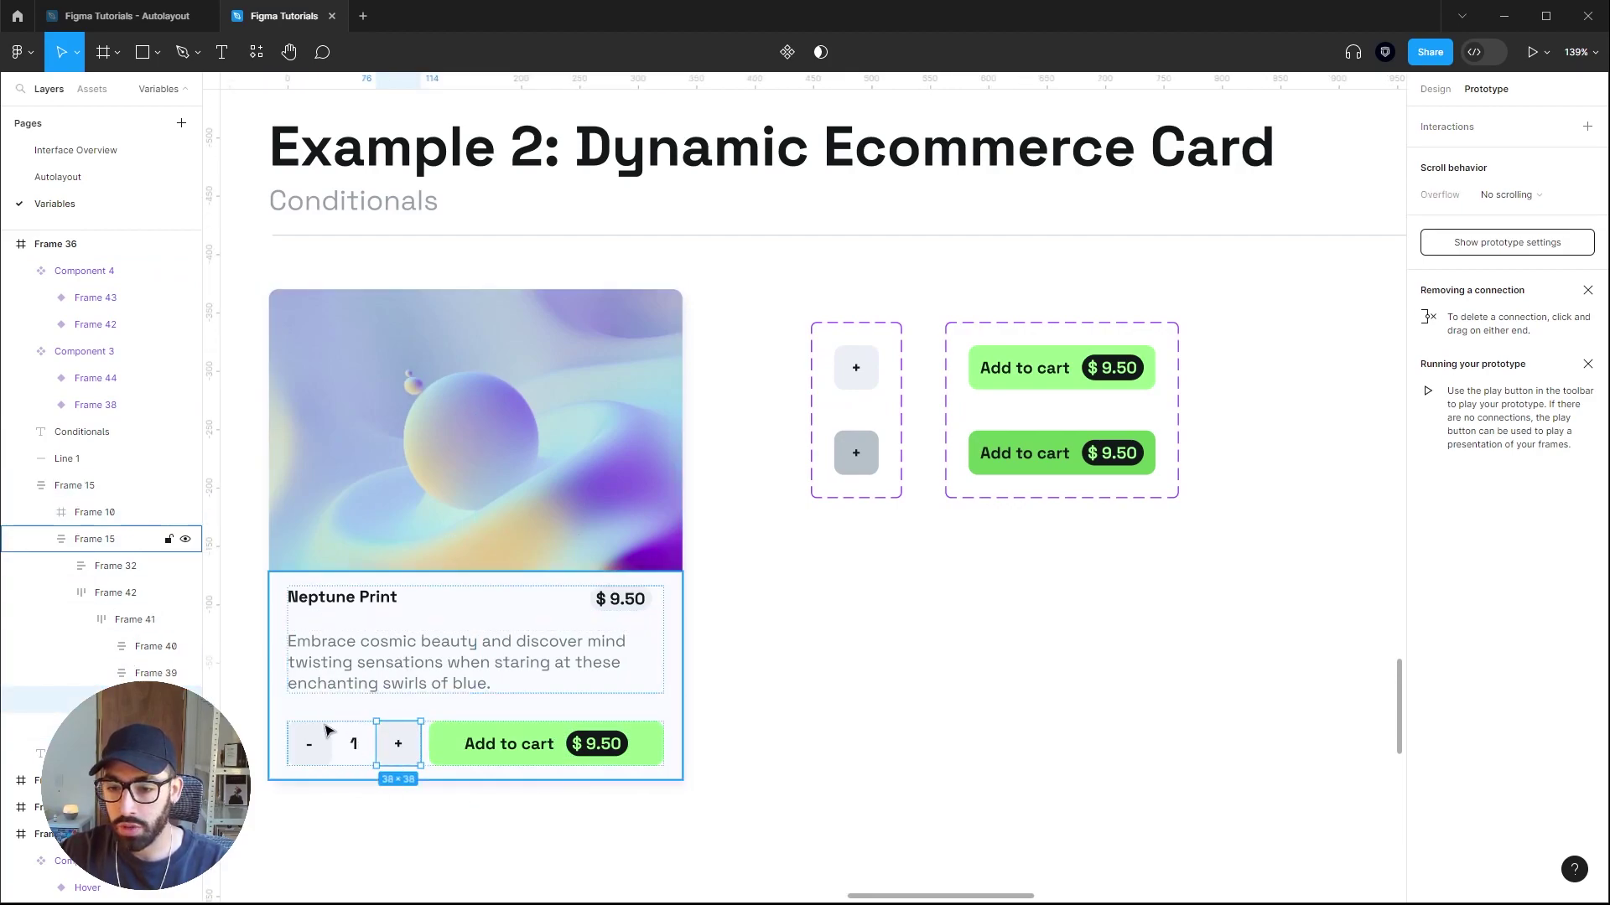
click(457, 849)
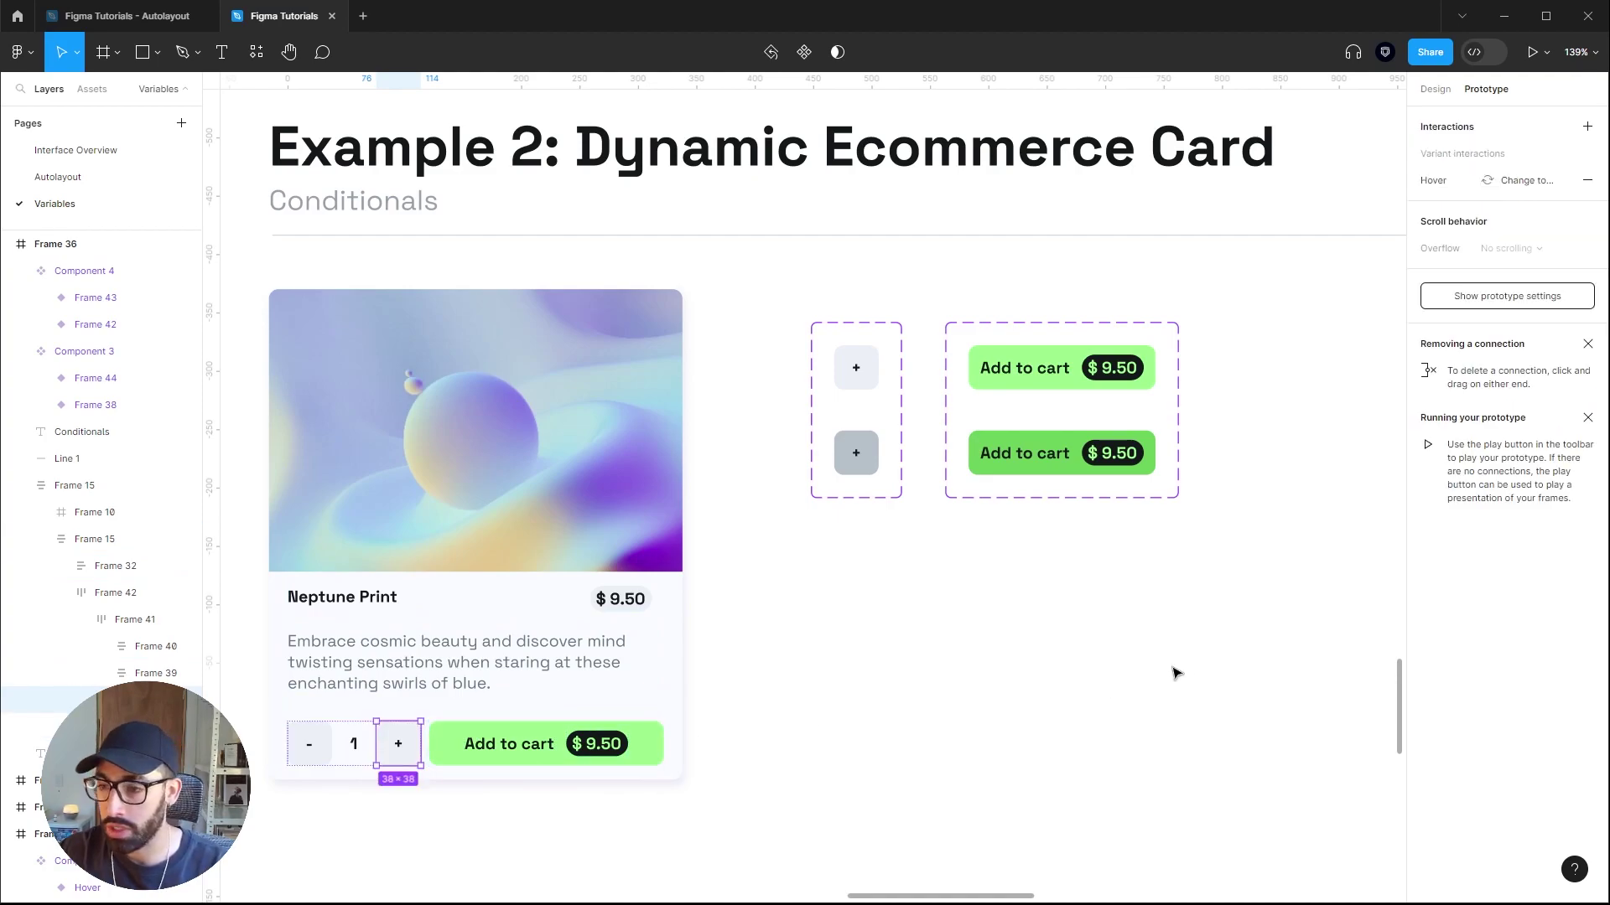
click(1058, 369)
click(1058, 369)
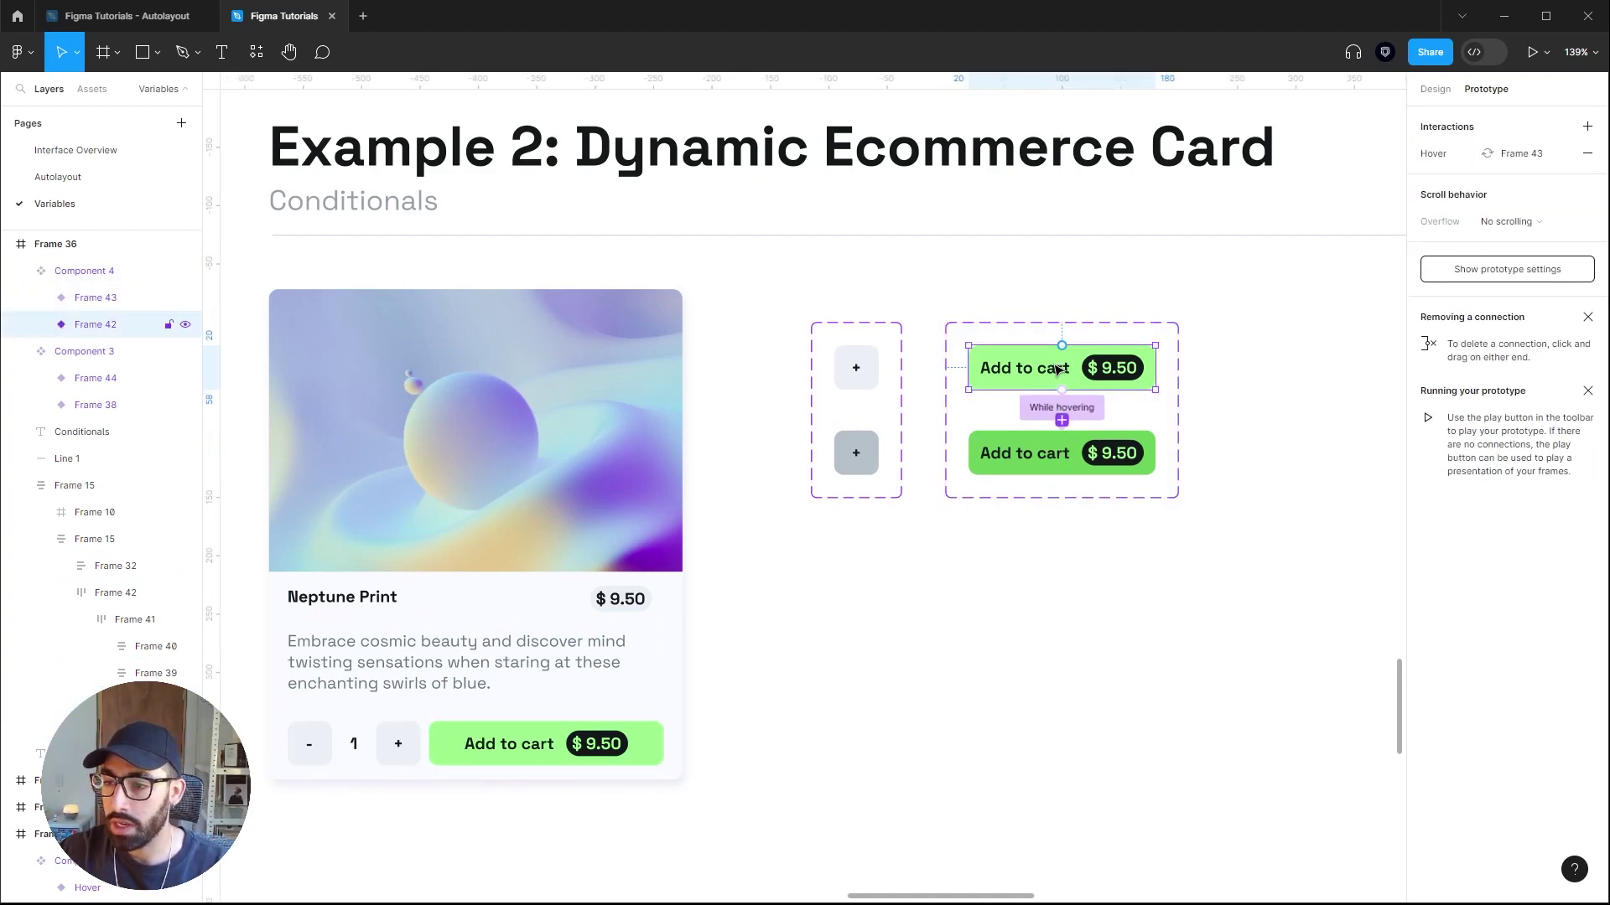
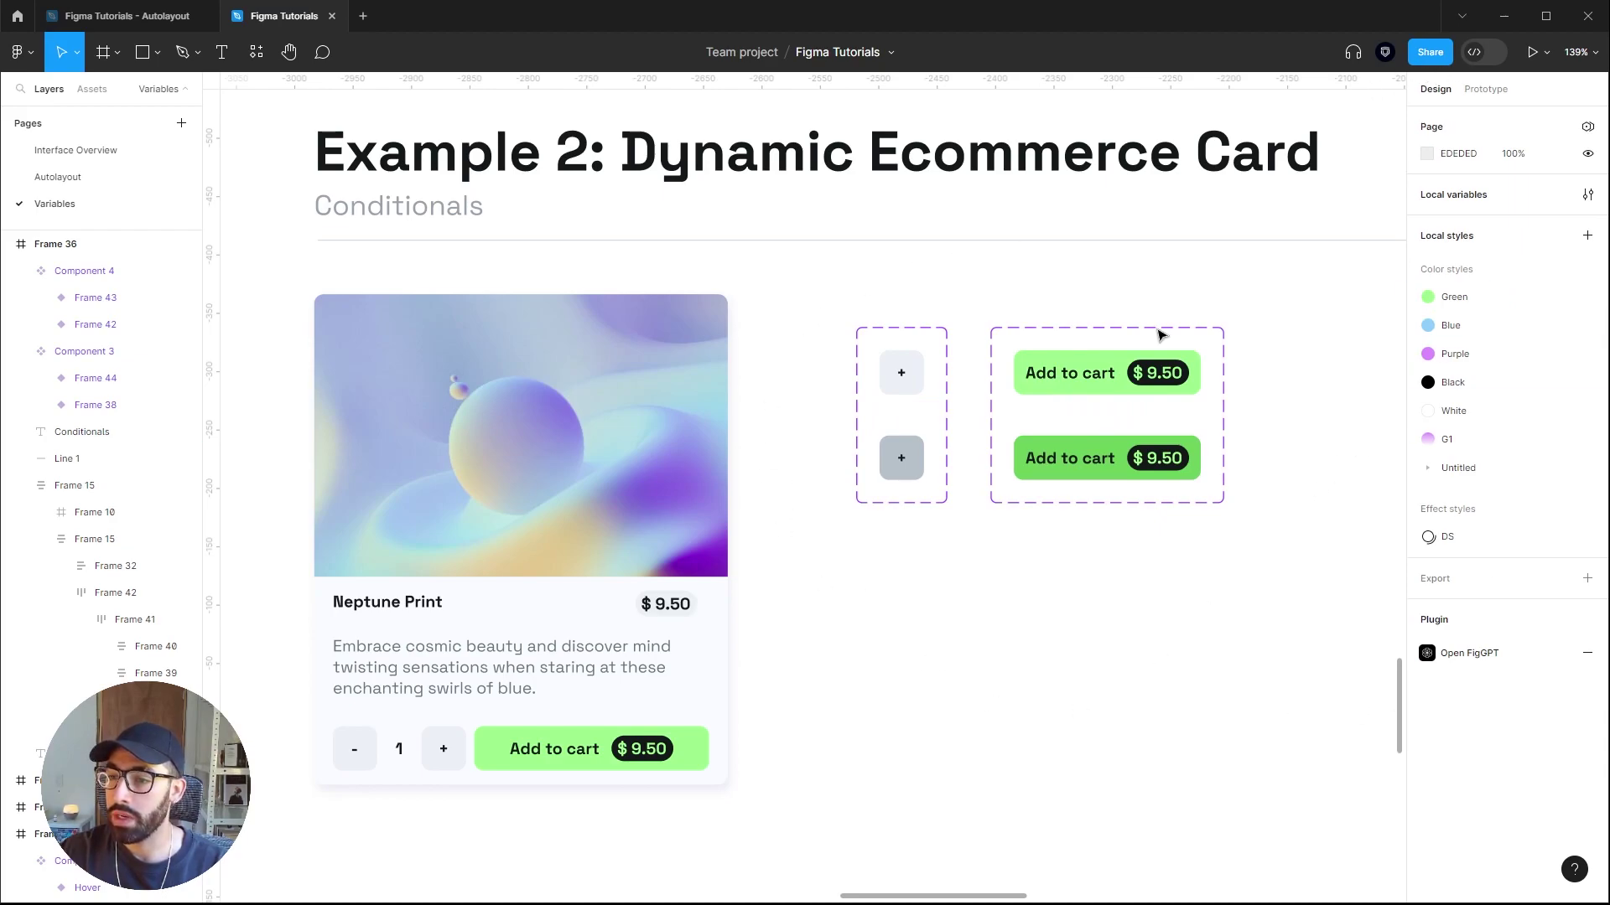
Create a number variable named neptune-price with the value 9.5 in the Interactions collection of local variables.
click(1588, 194)
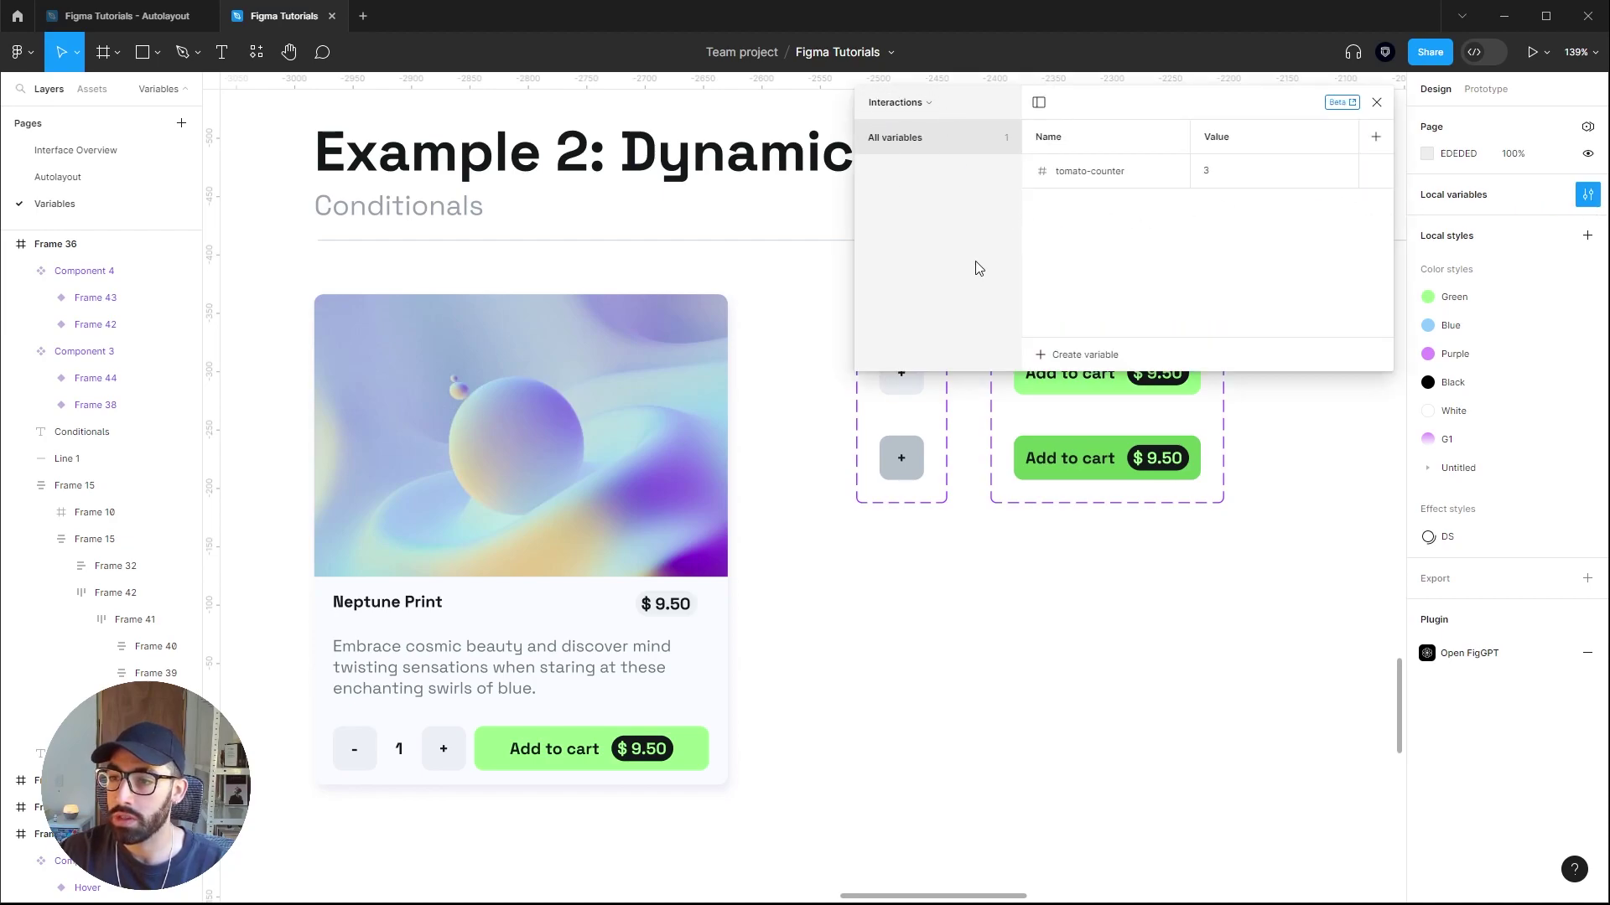
click(1066, 355)
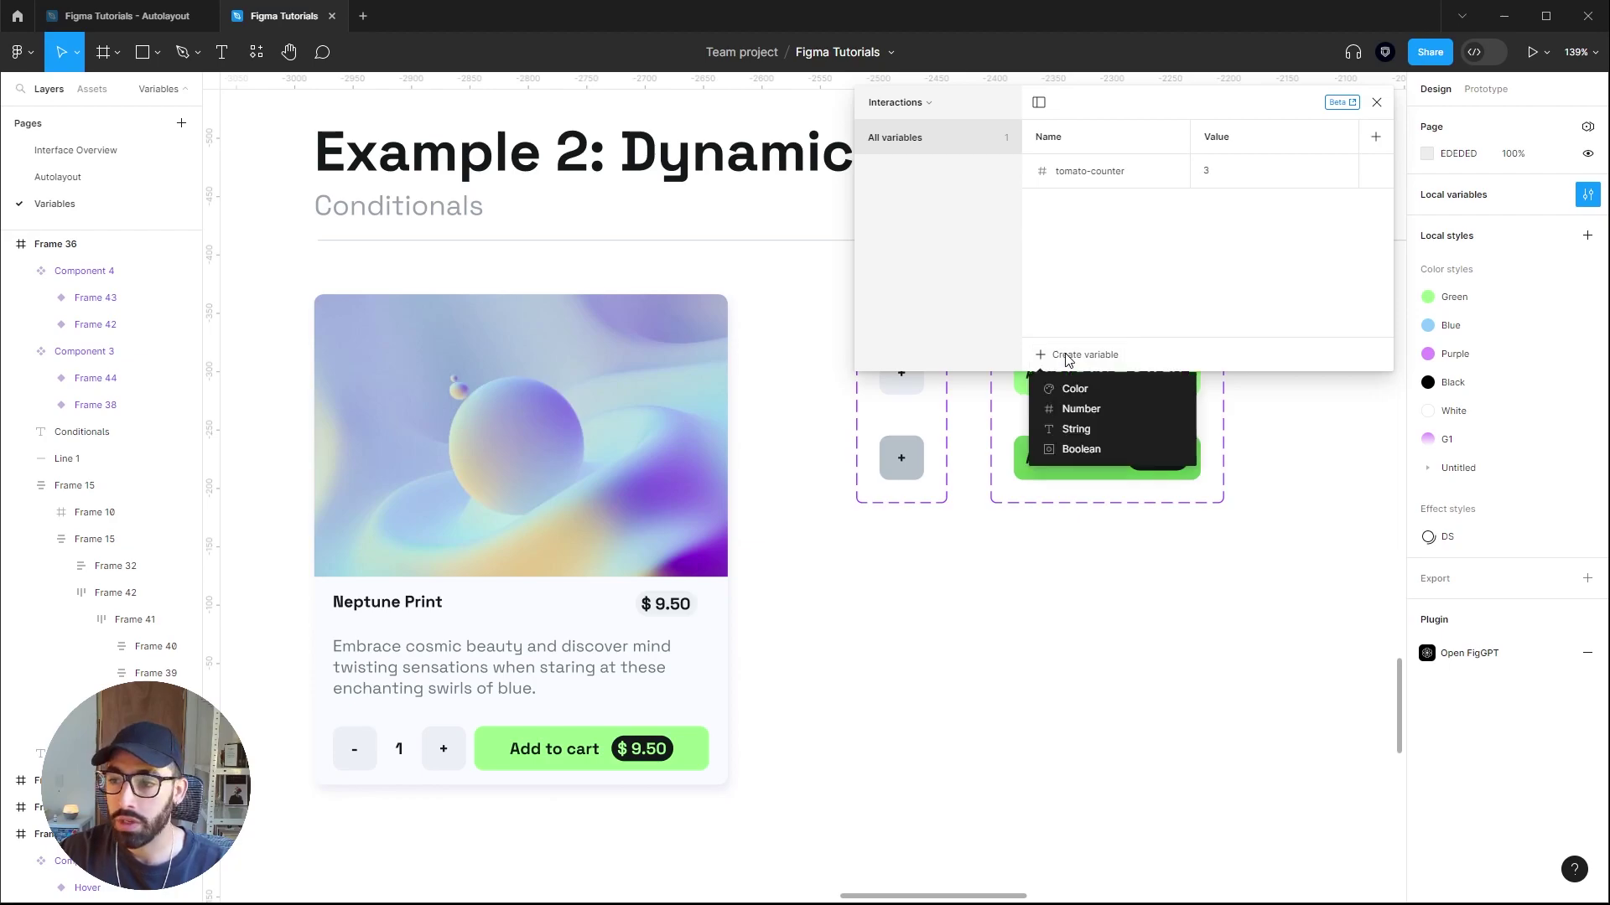
scroll(1240, 675, up, 3)
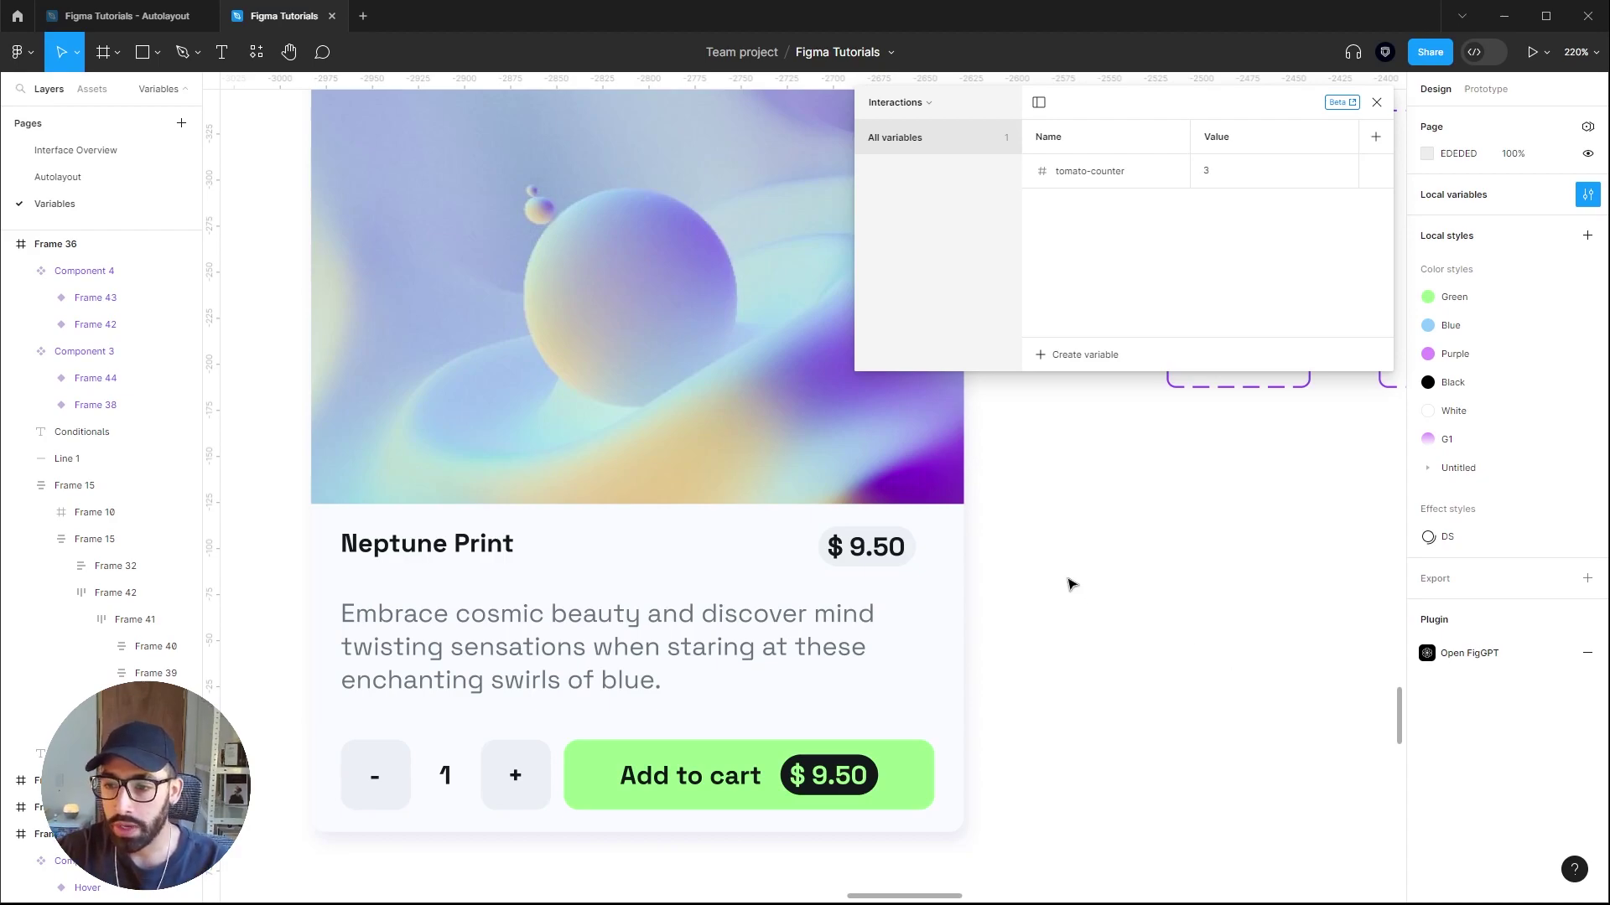
click(866, 543)
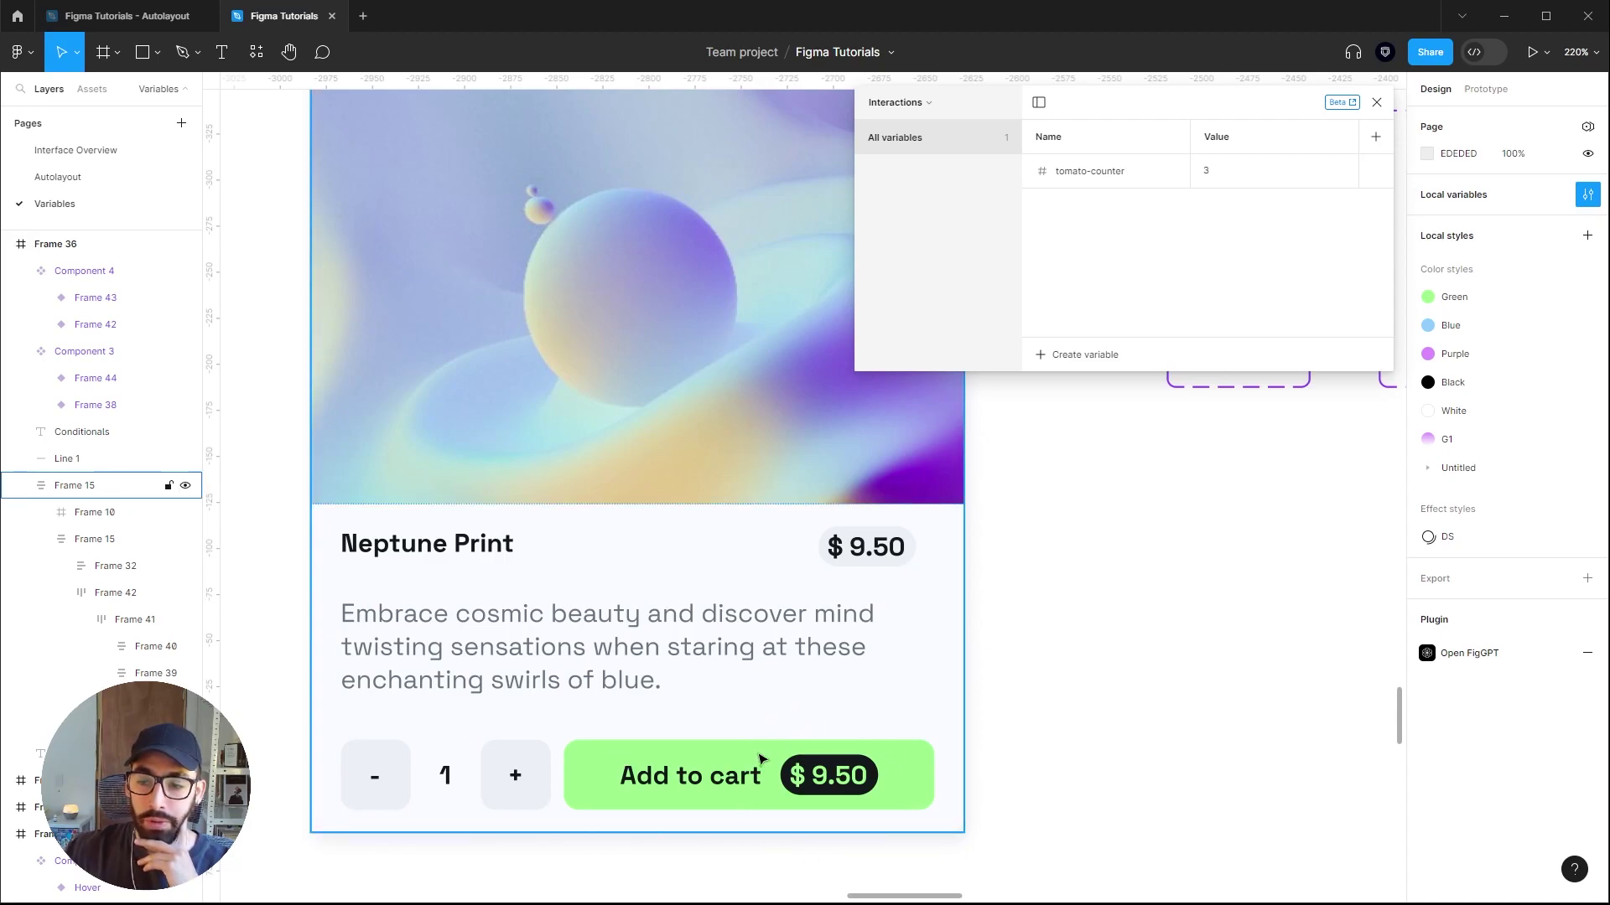
click(1080, 353)
click(1090, 408)
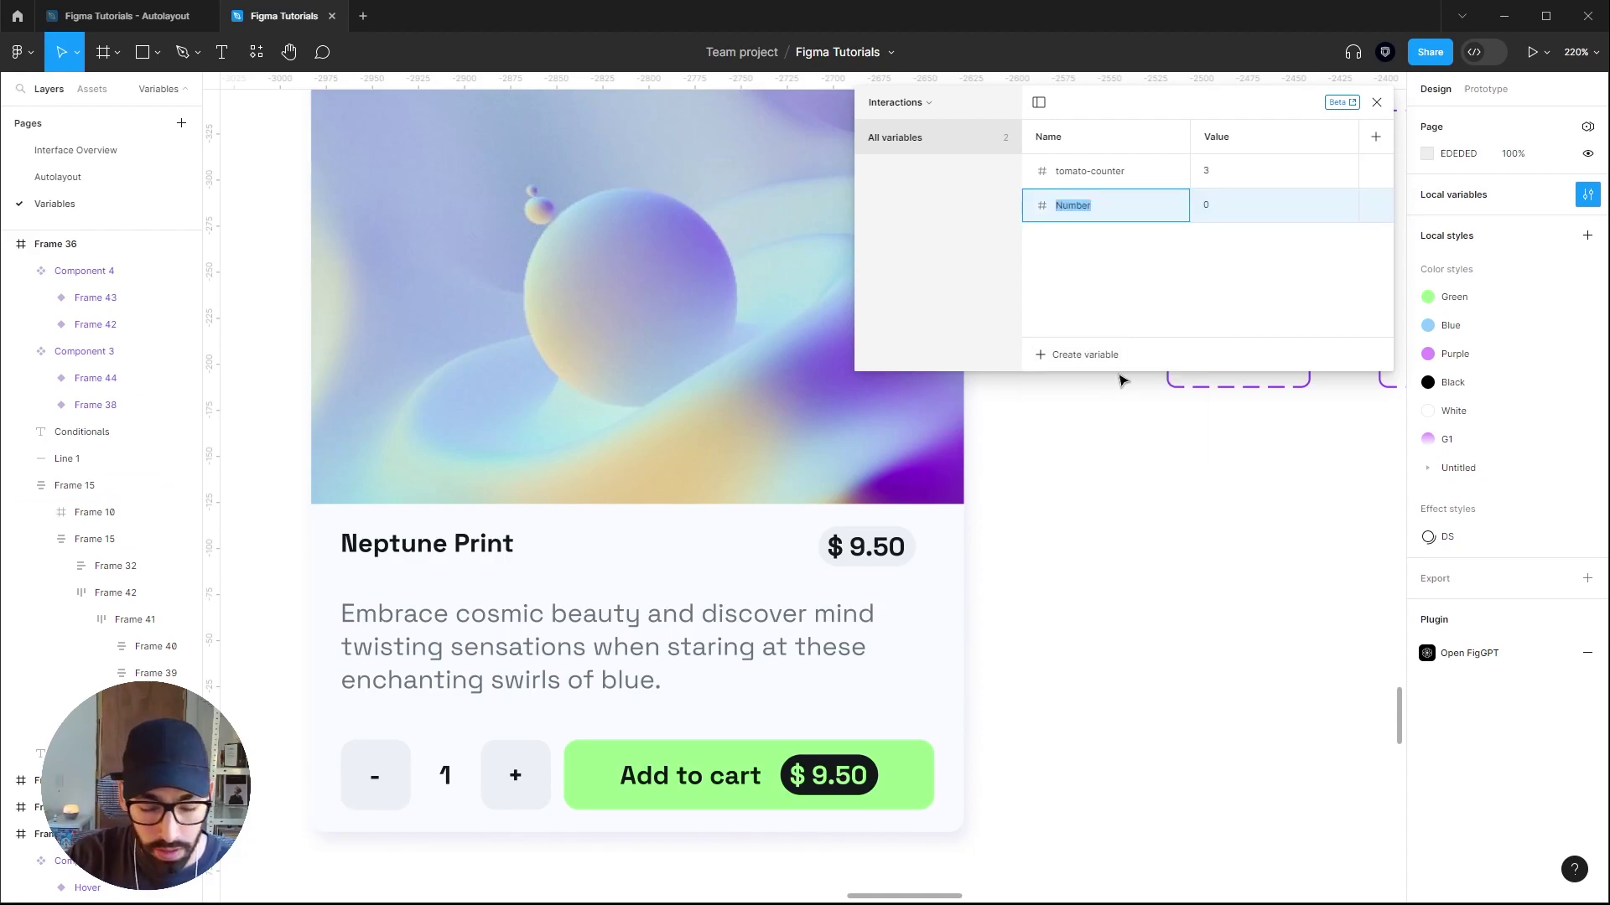
text(nep)
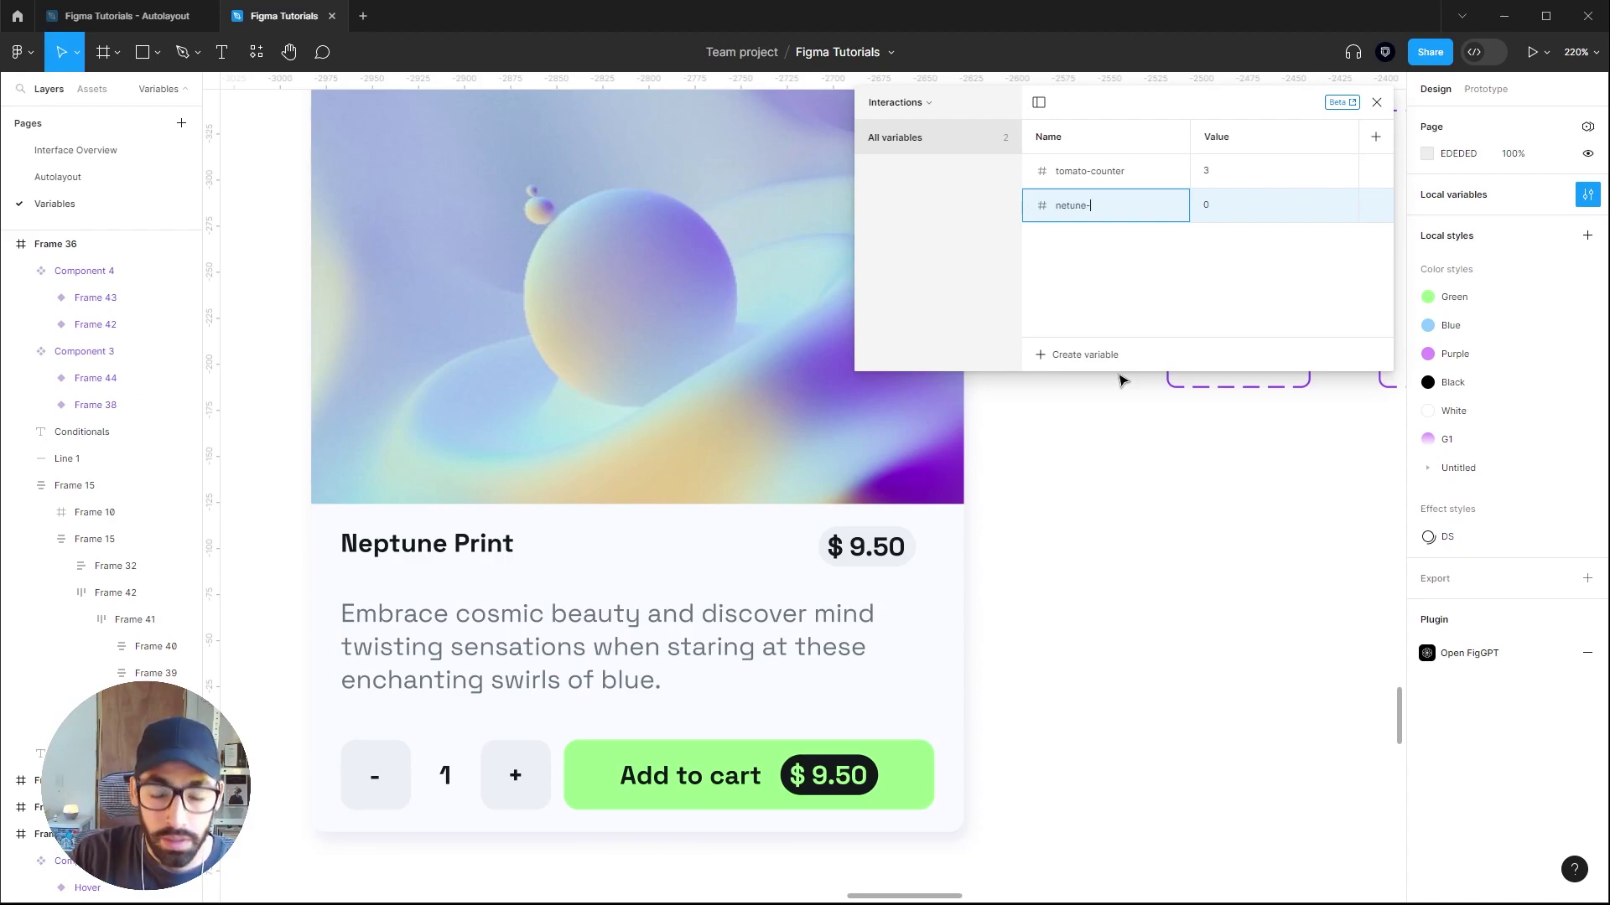
text(tune-price)
click(1207, 206)
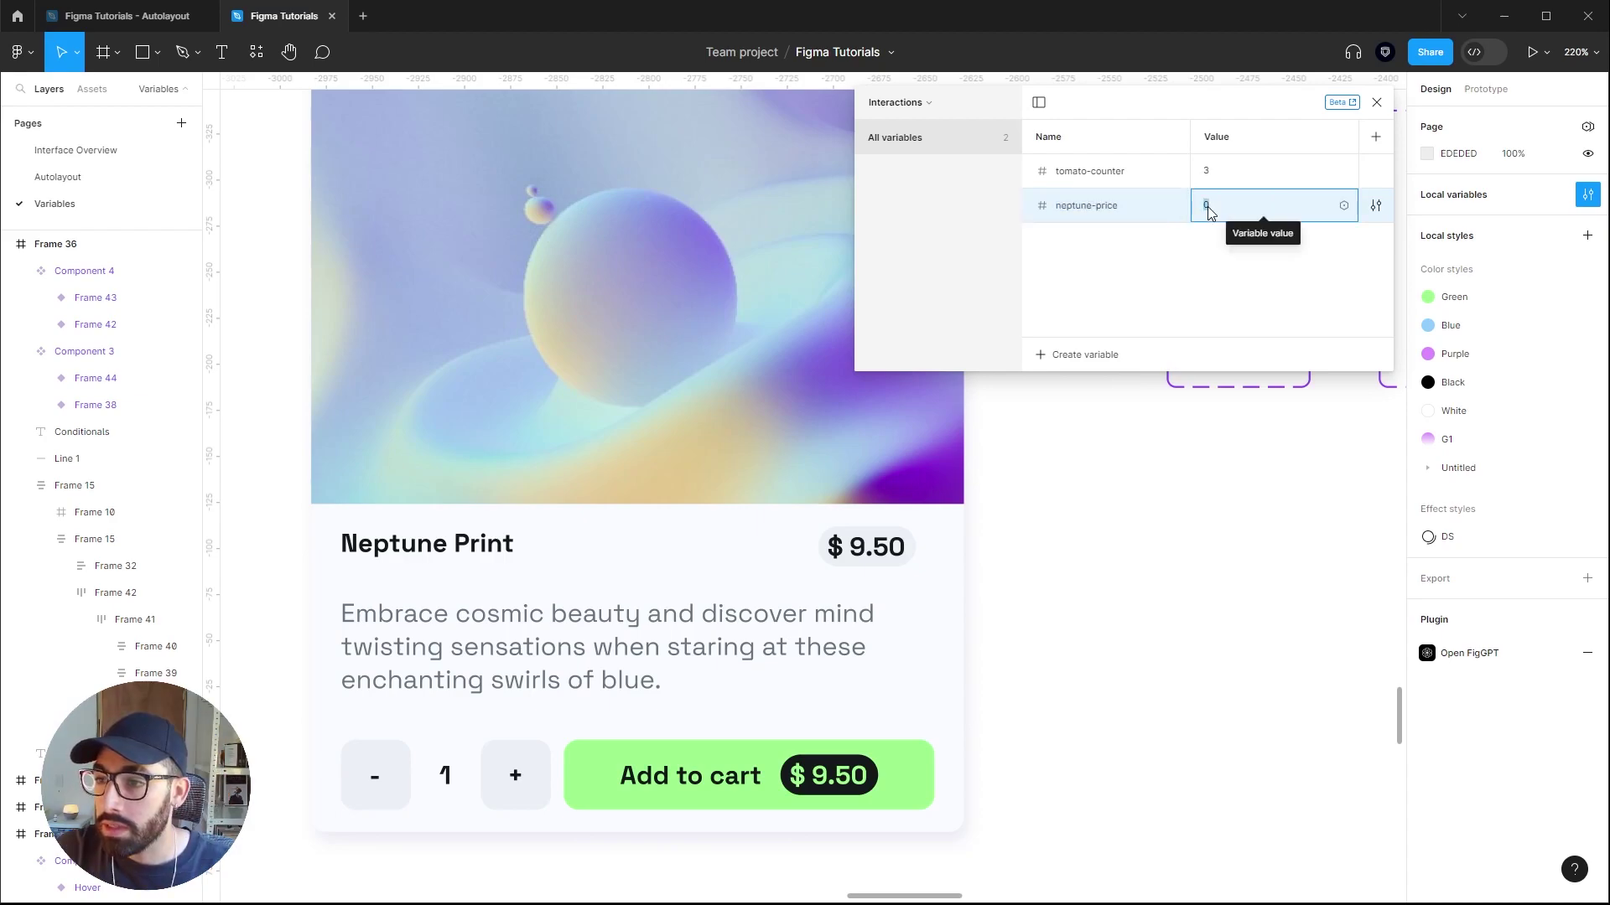
text(9.5)
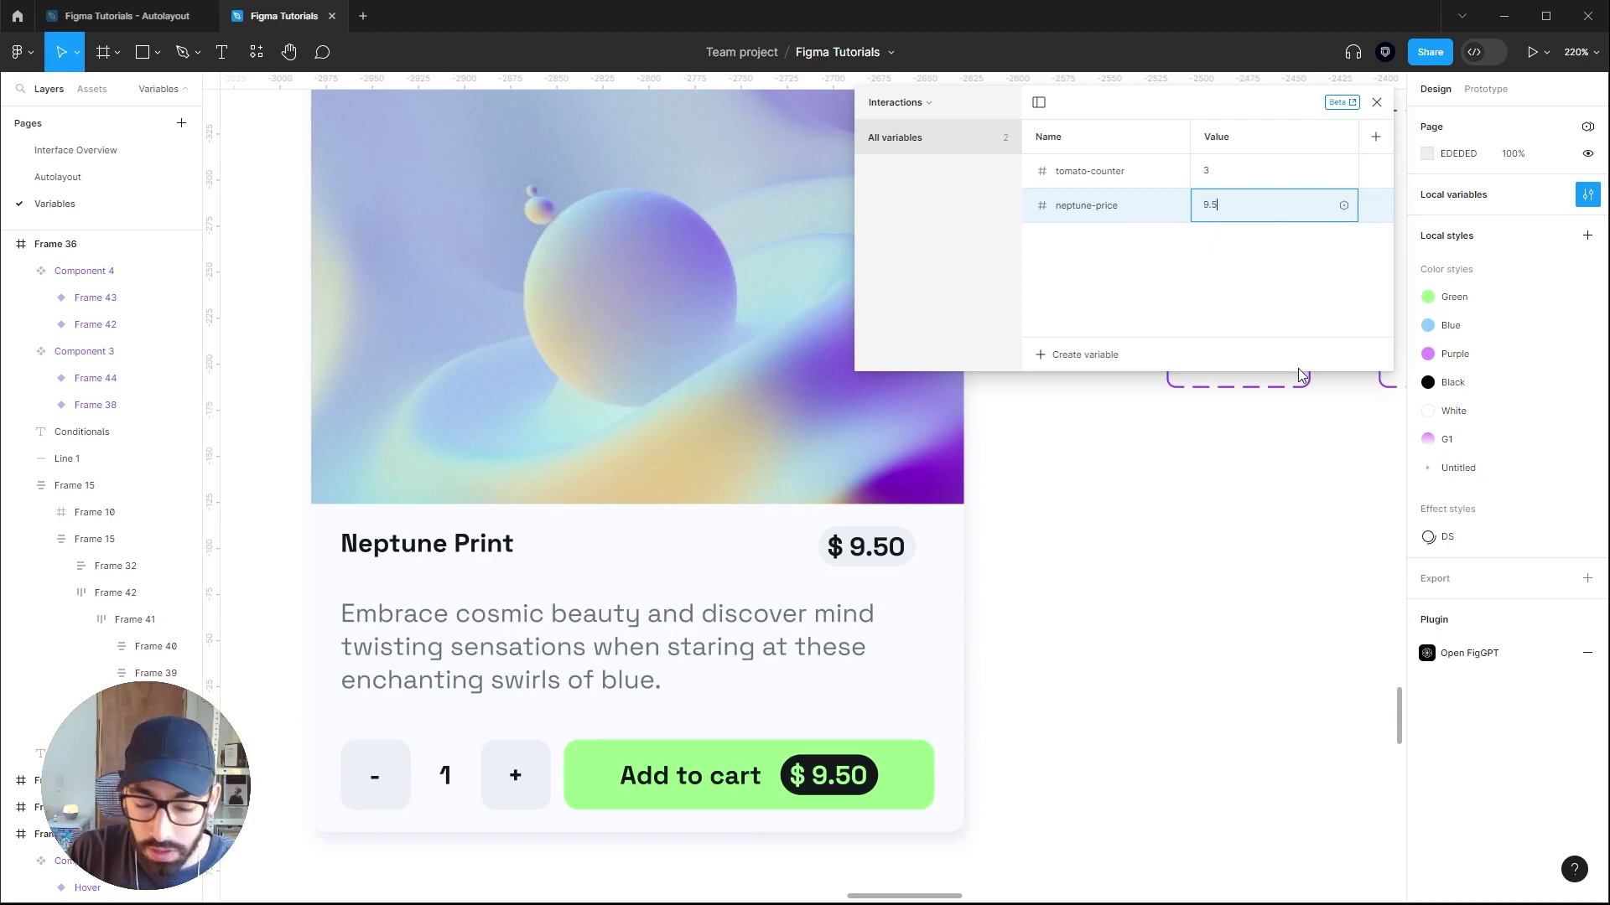
key(Return)
Create a number variable named neptune-count with the value 1 in the Interactions collection.
click(1056, 350)
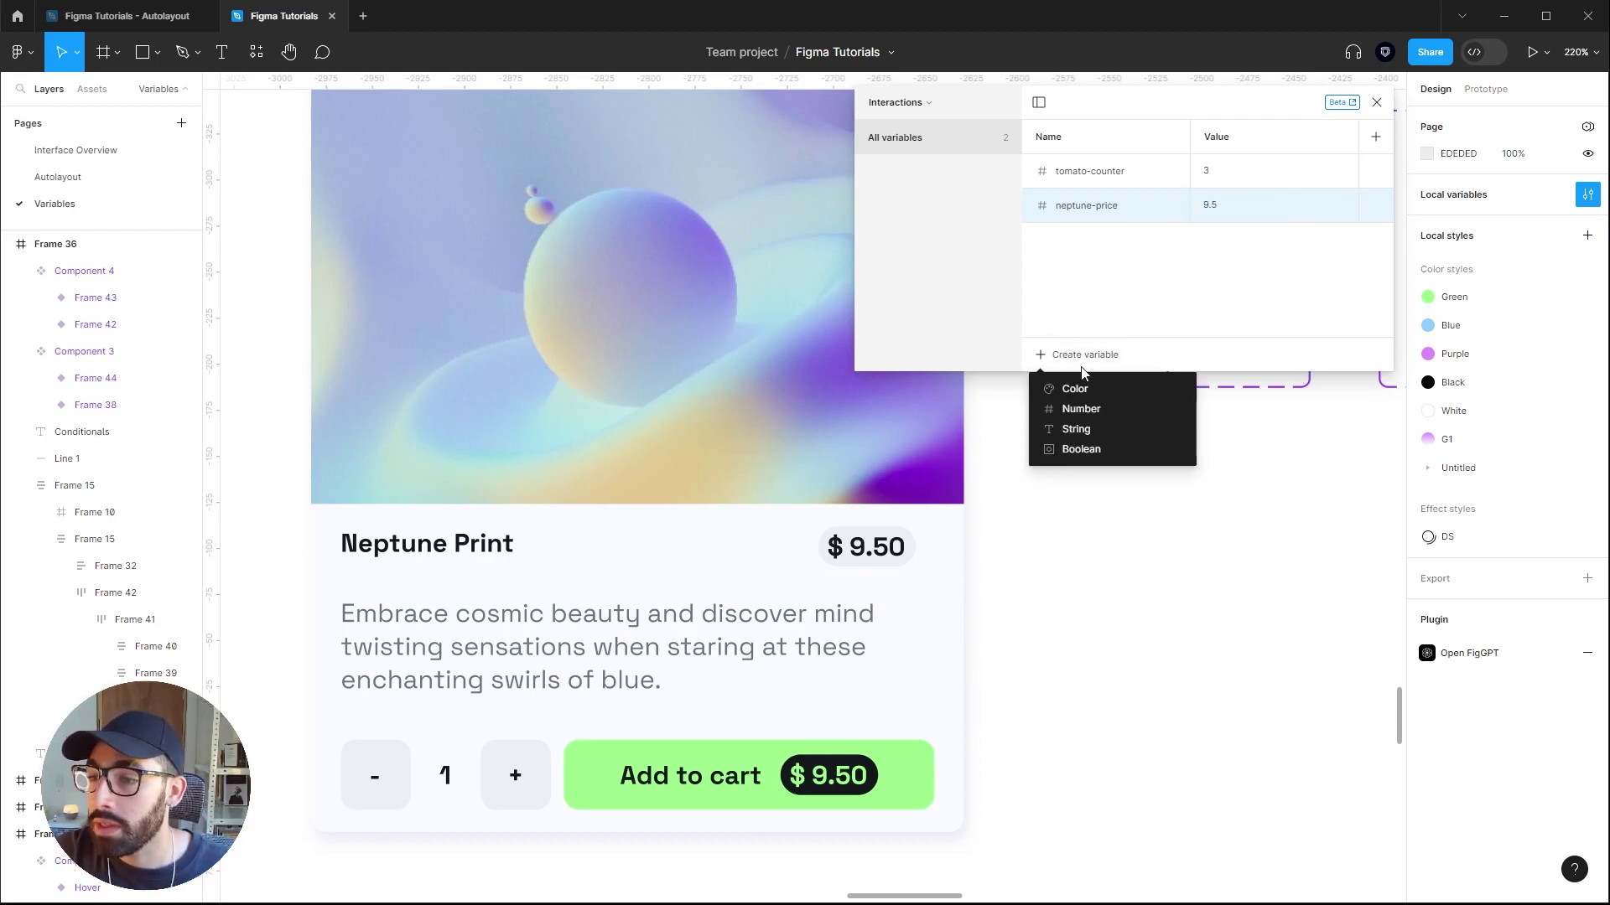
click(1095, 406)
text(neptune-price)
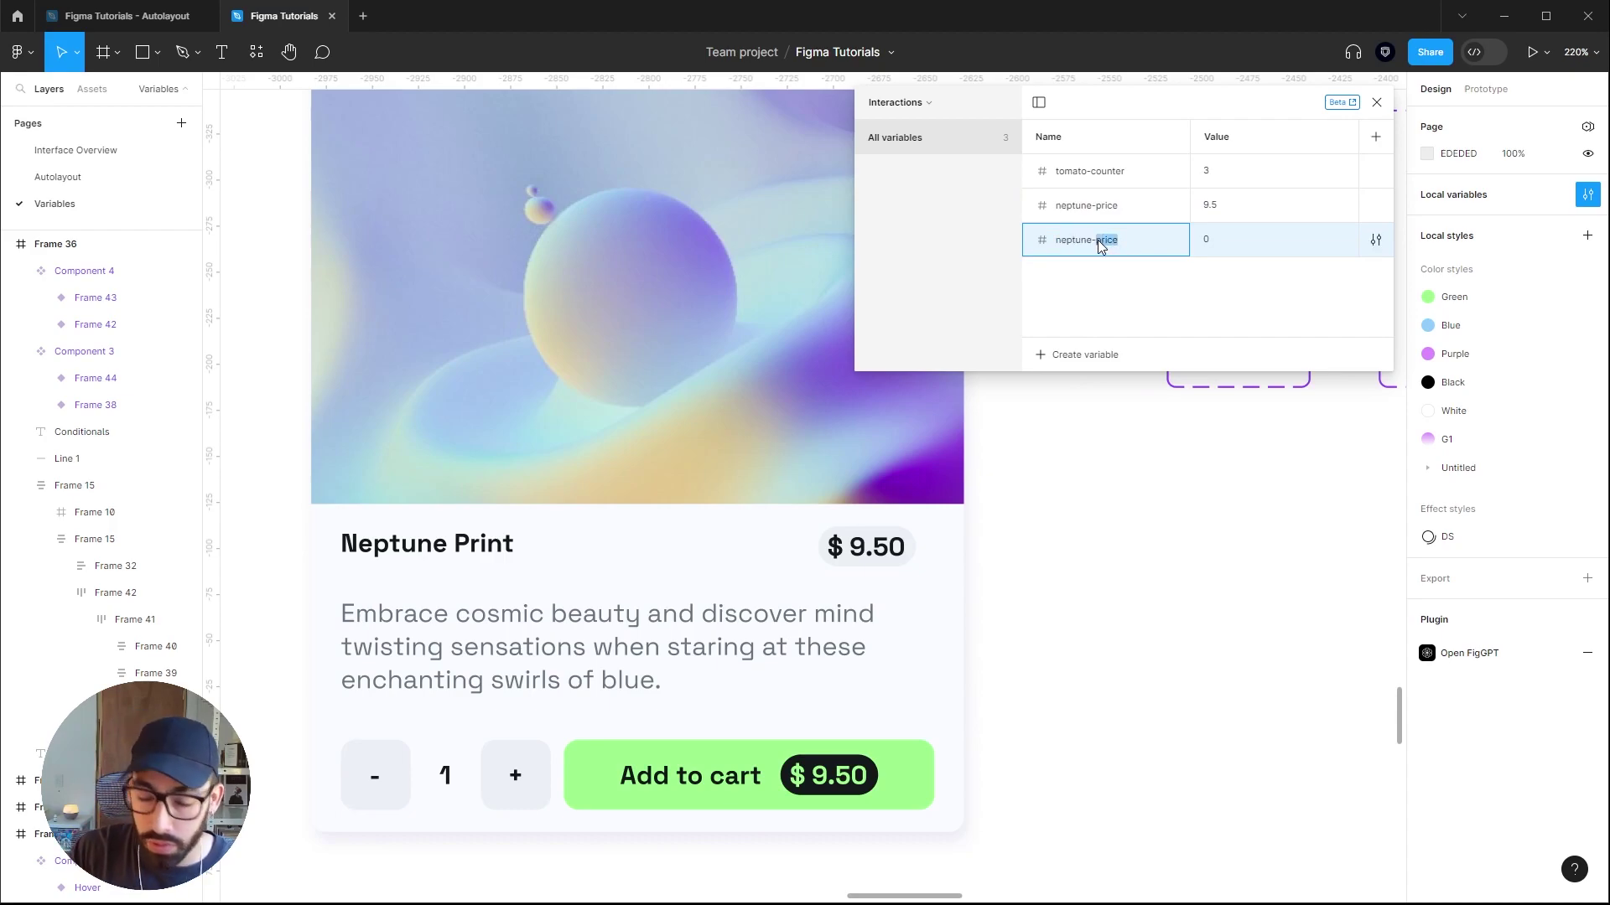
text(count)
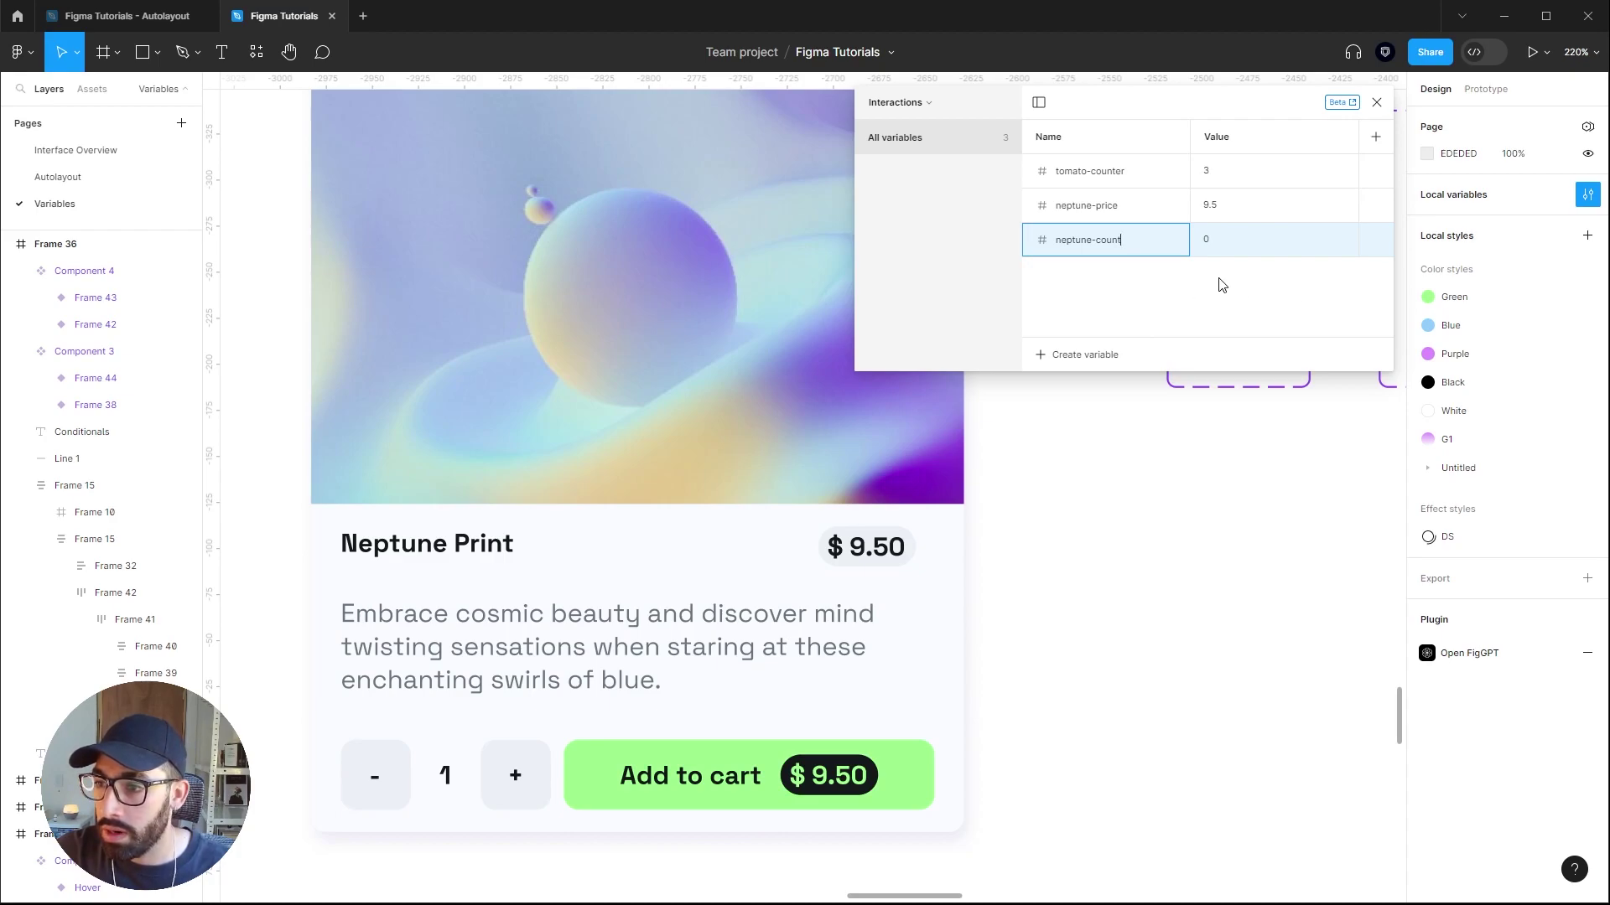
click(1215, 242)
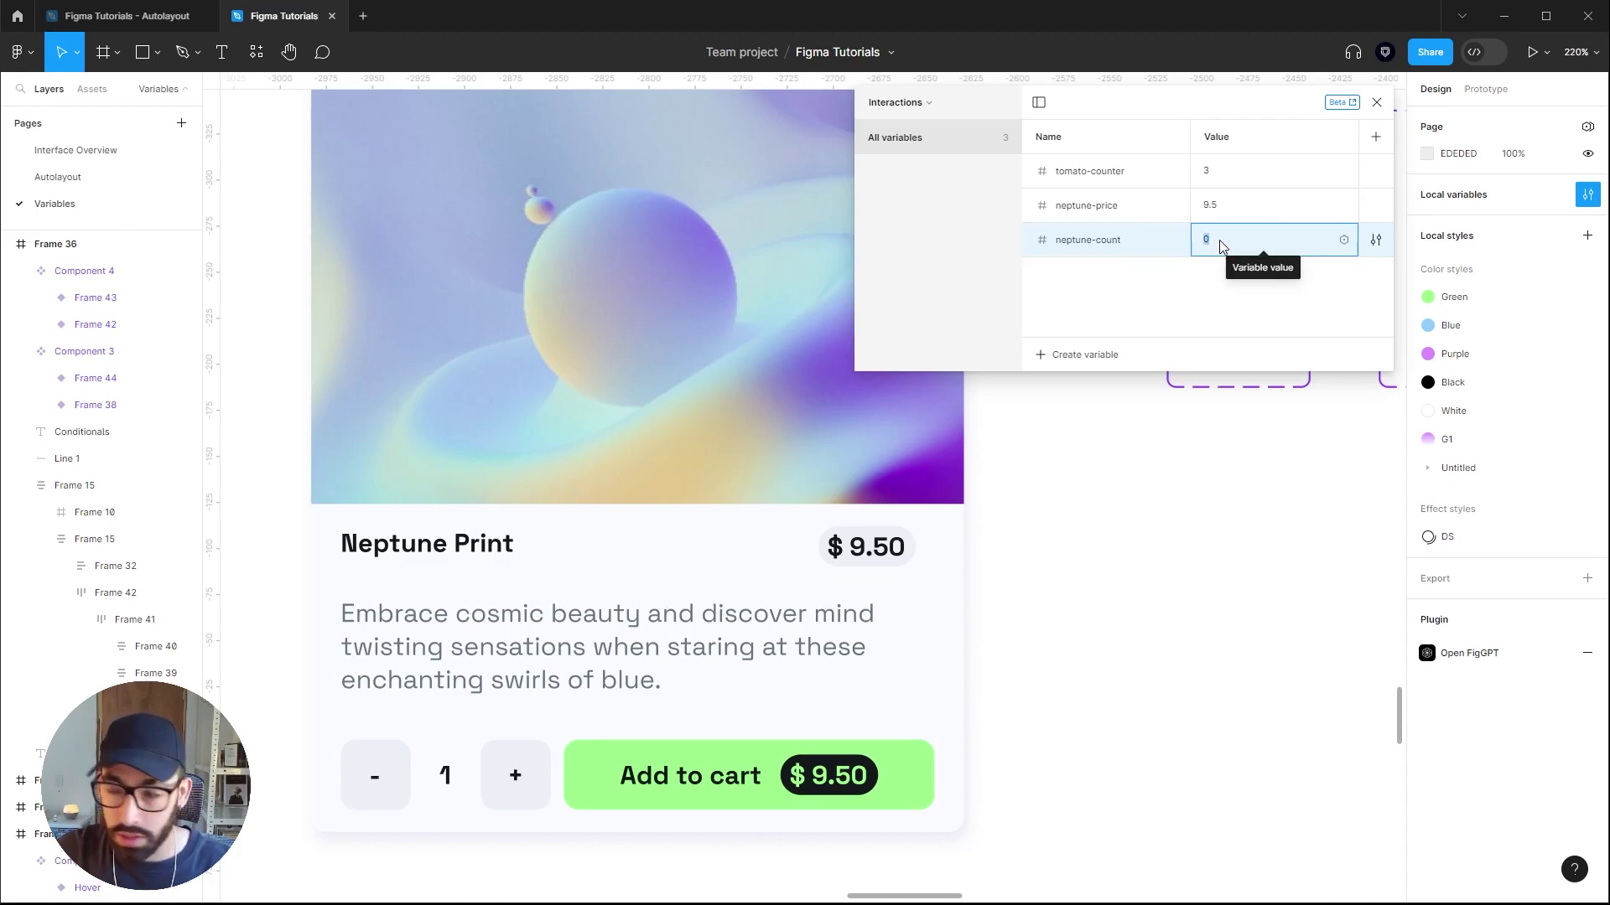
text(1)
Create a number variable named neptune-total in the Interactions collection, keeping its default value of 0.
click(1115, 317)
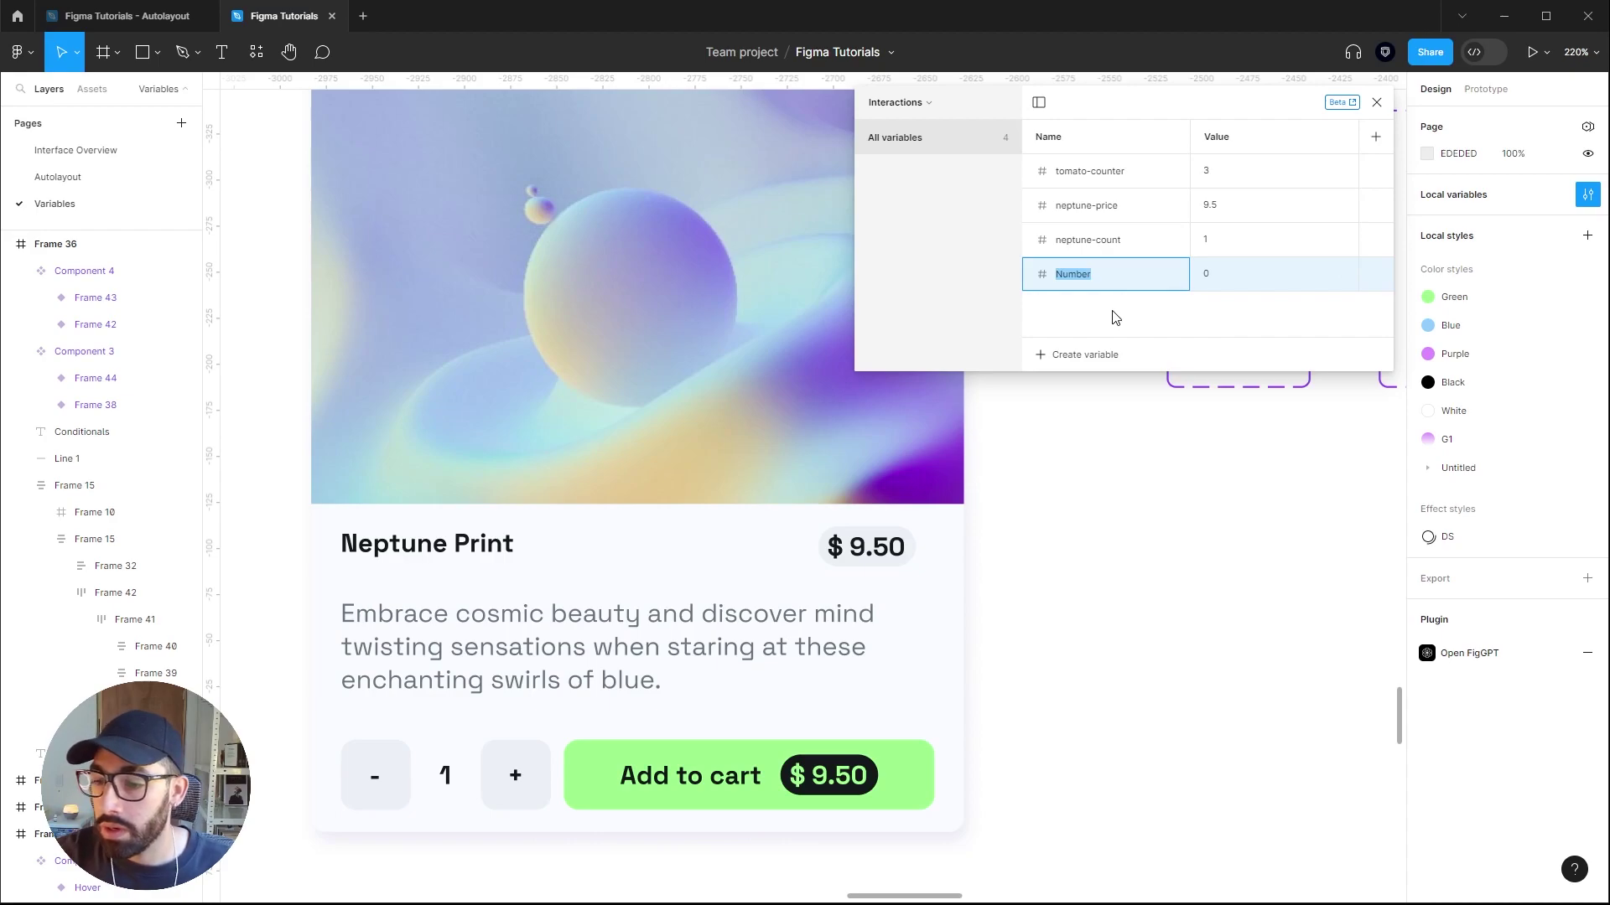
text(neptune-price)
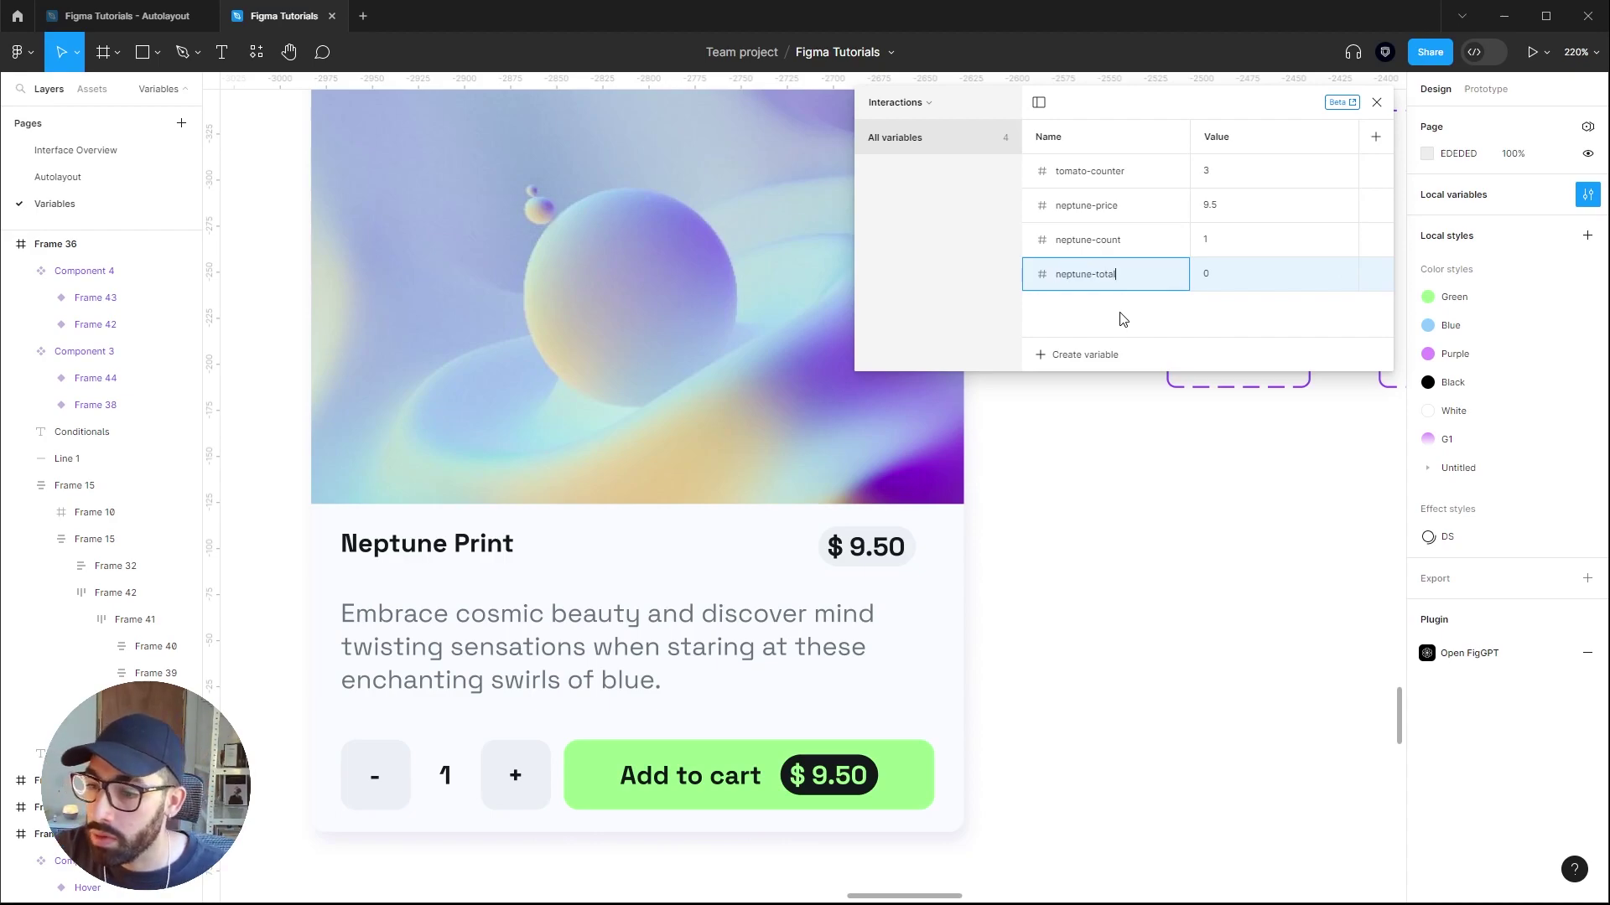
key(Return)
right_click(1248, 288)
key(Escape)
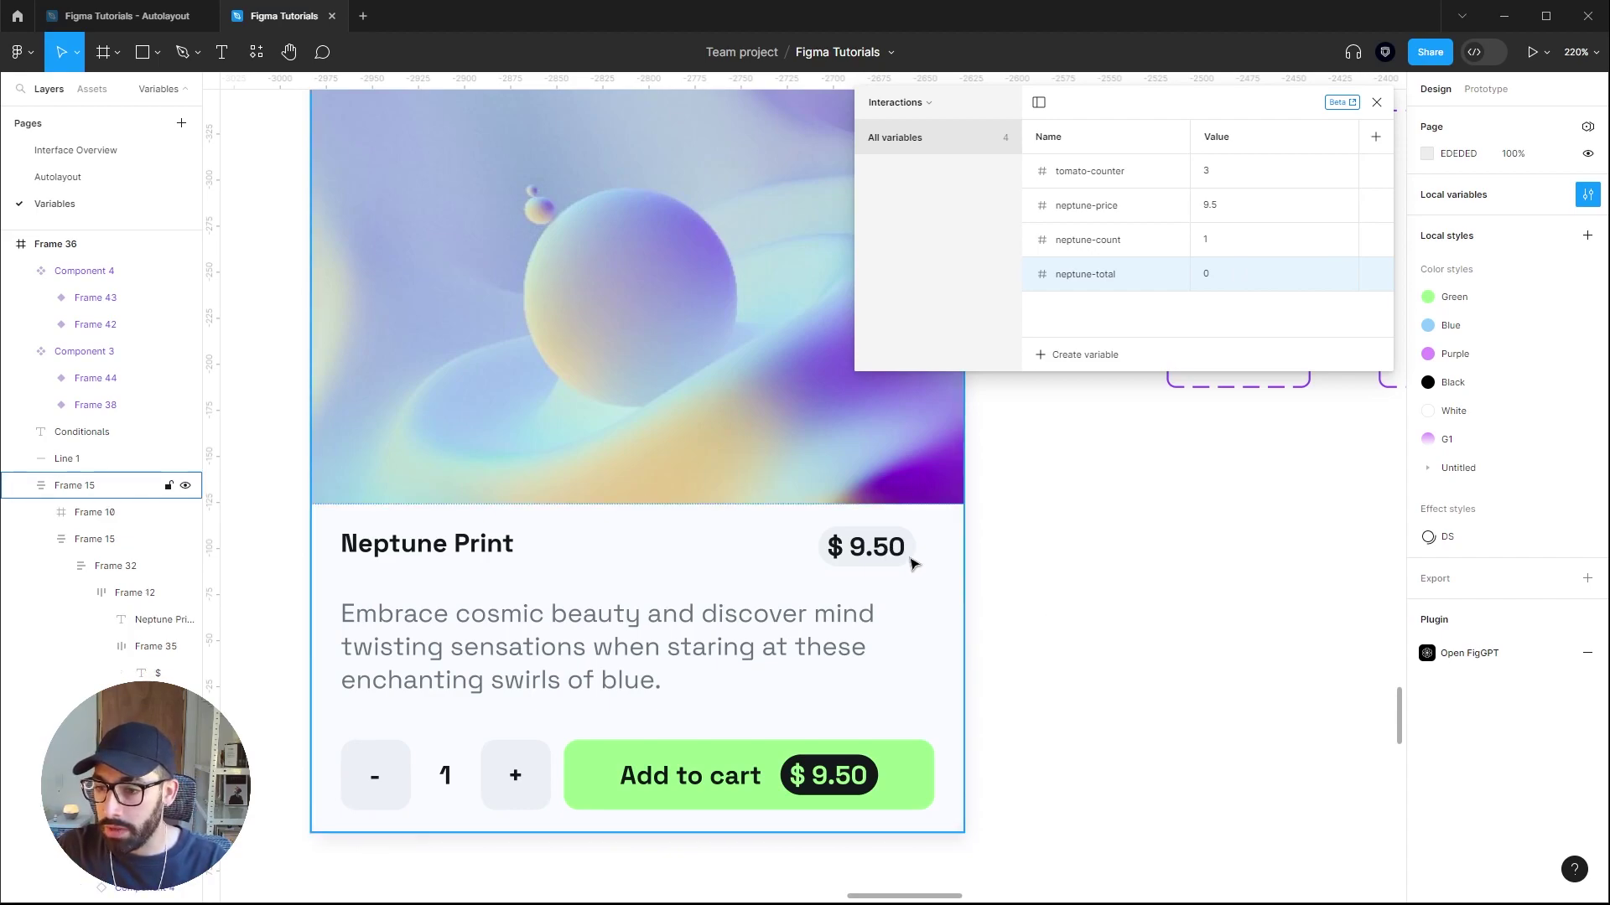
Examine the separate number and dollar-sign text layers in the price badge next to the Neptune Print title.
scroll(878, 559, up, 3)
click(877, 547)
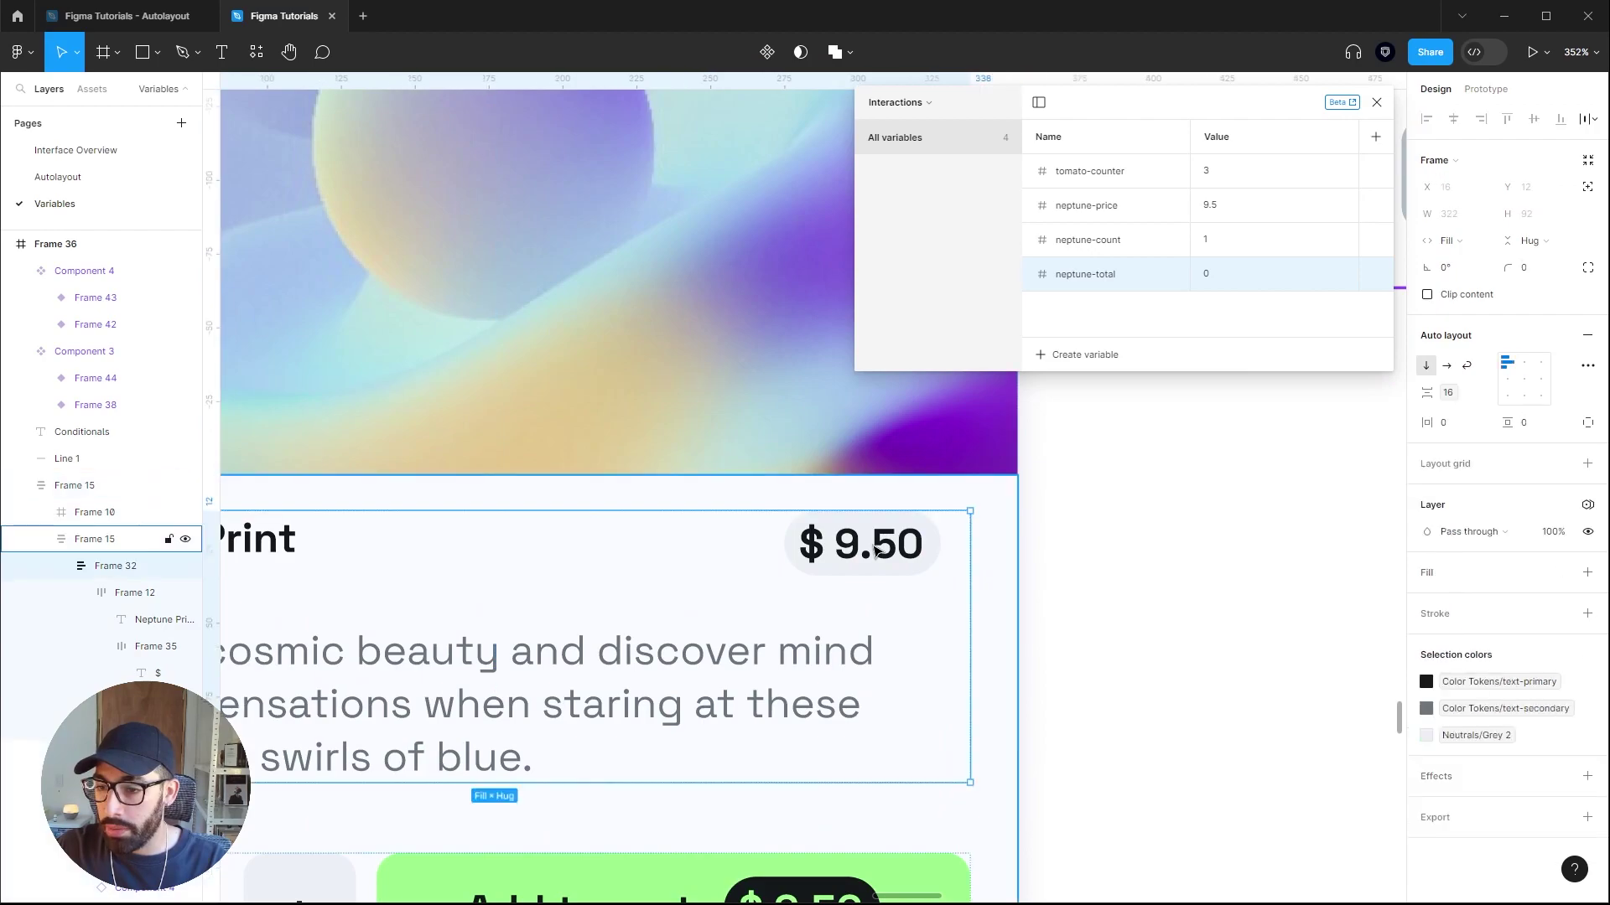
double_click(878, 547)
double_click(877, 547)
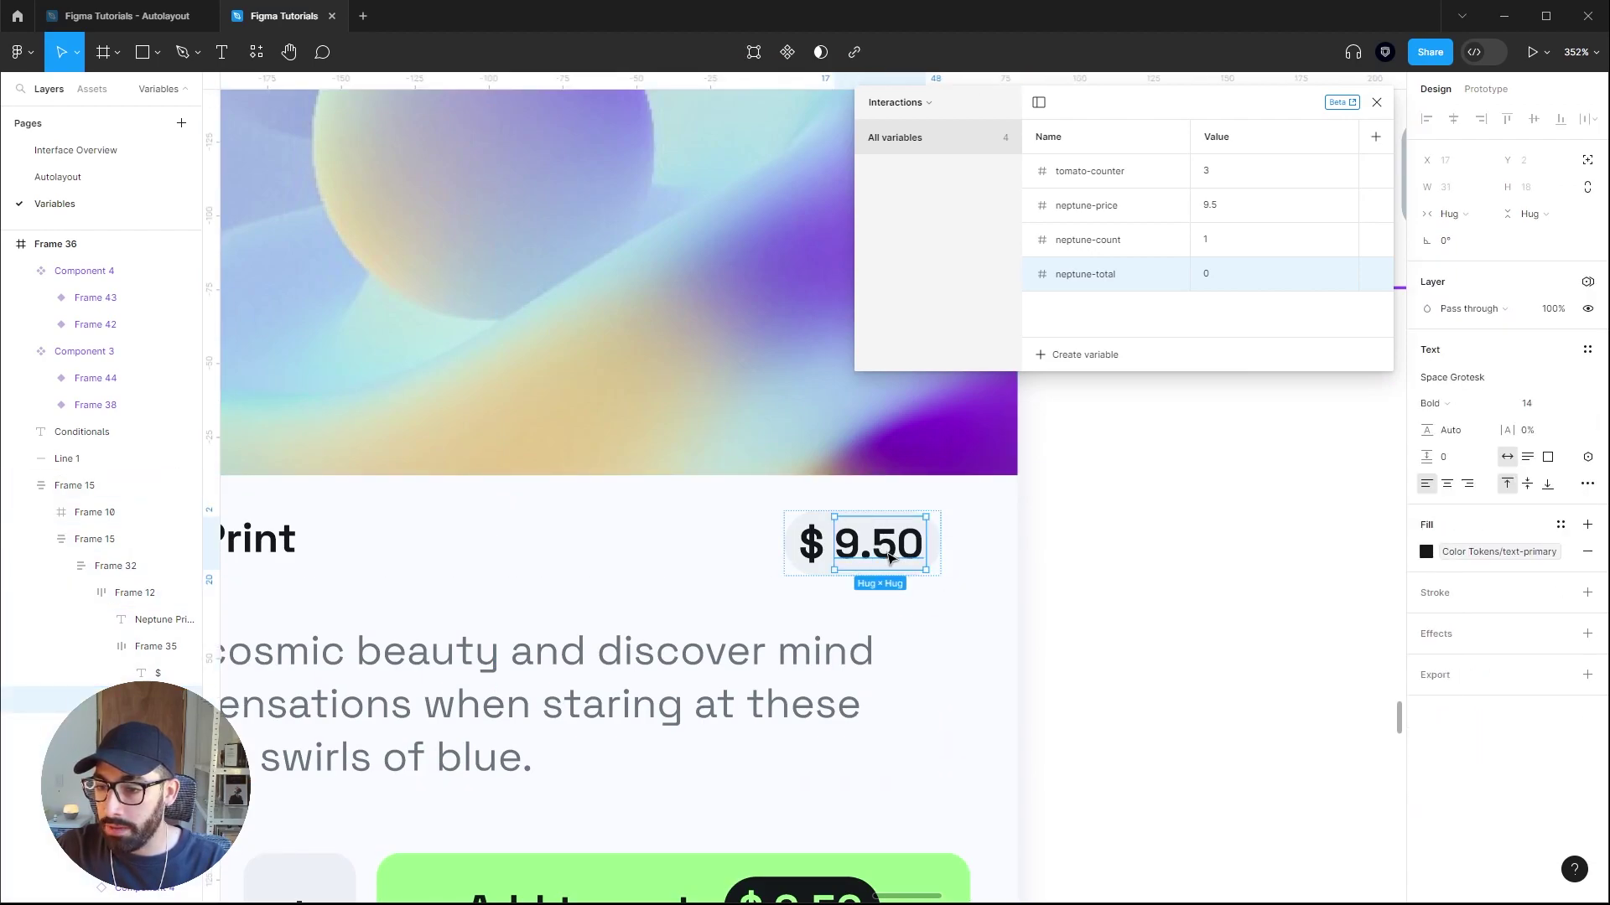
click(817, 549)
scroll(809, 587, down, 5)
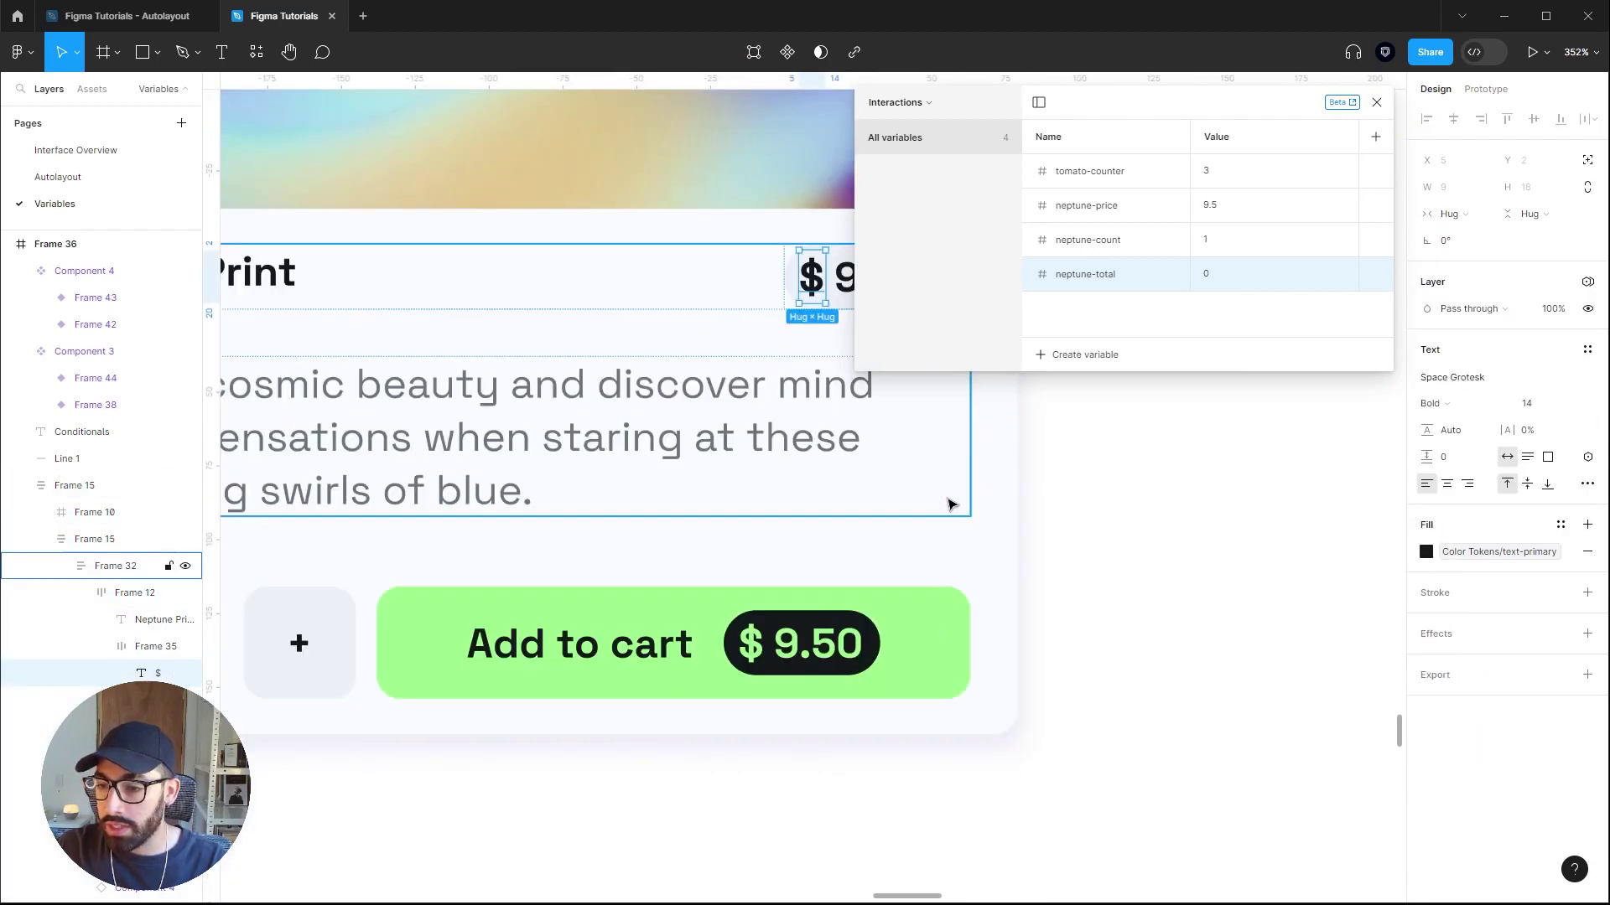
click(1157, 595)
scroll(1189, 647, up, 5)
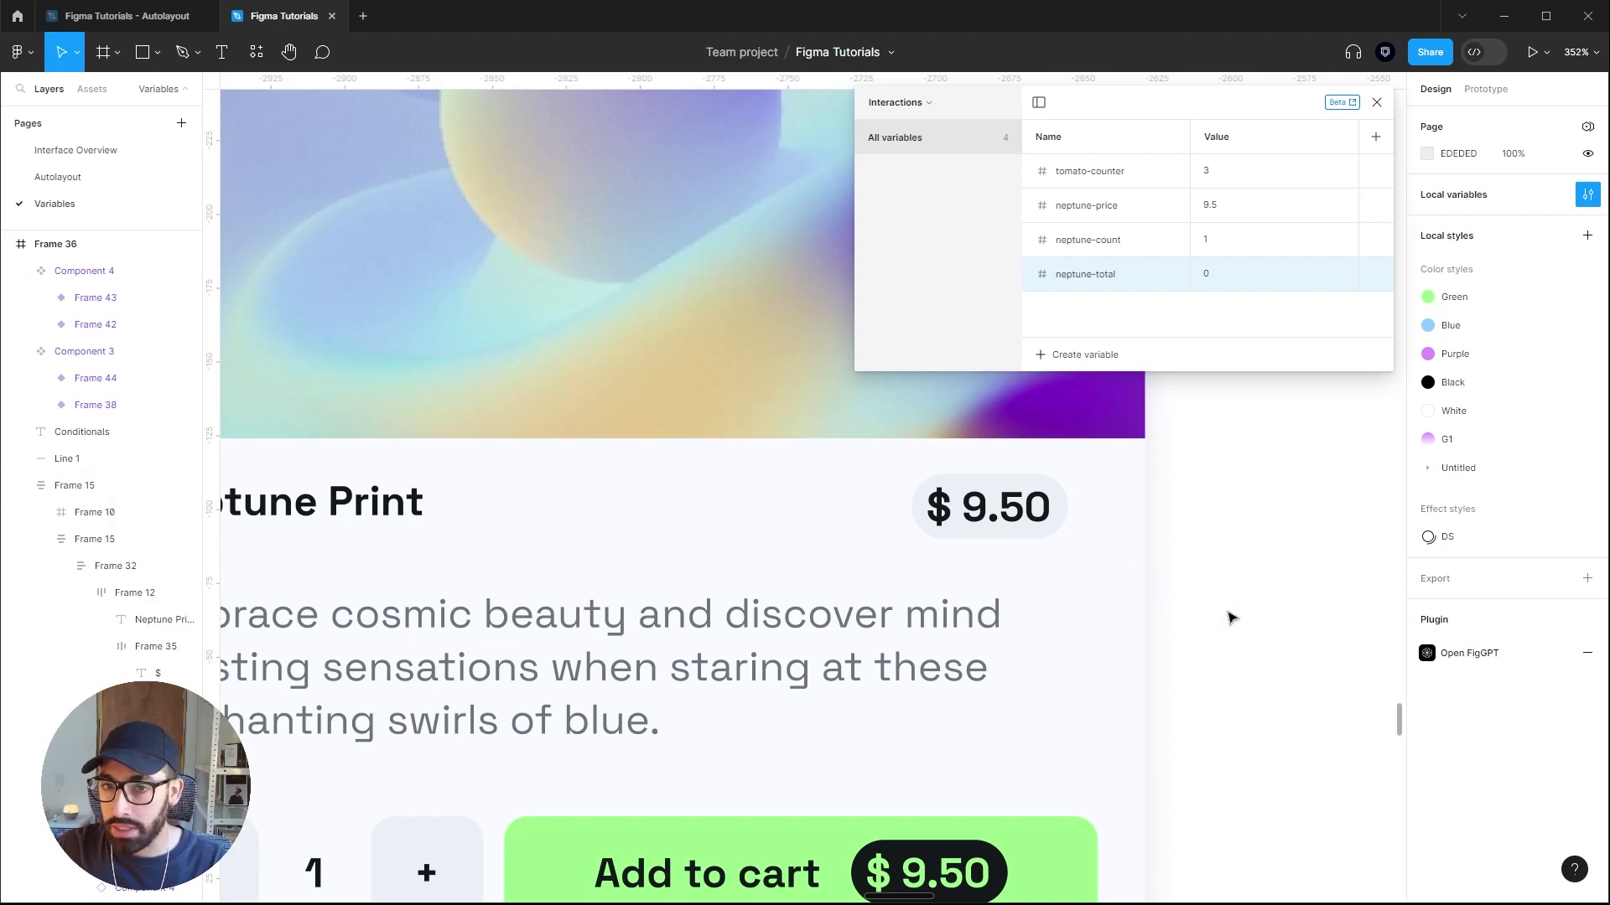
Bind the price number text in the badge next to the Neptune Print title to the neptune-price variable.
click(1014, 516)
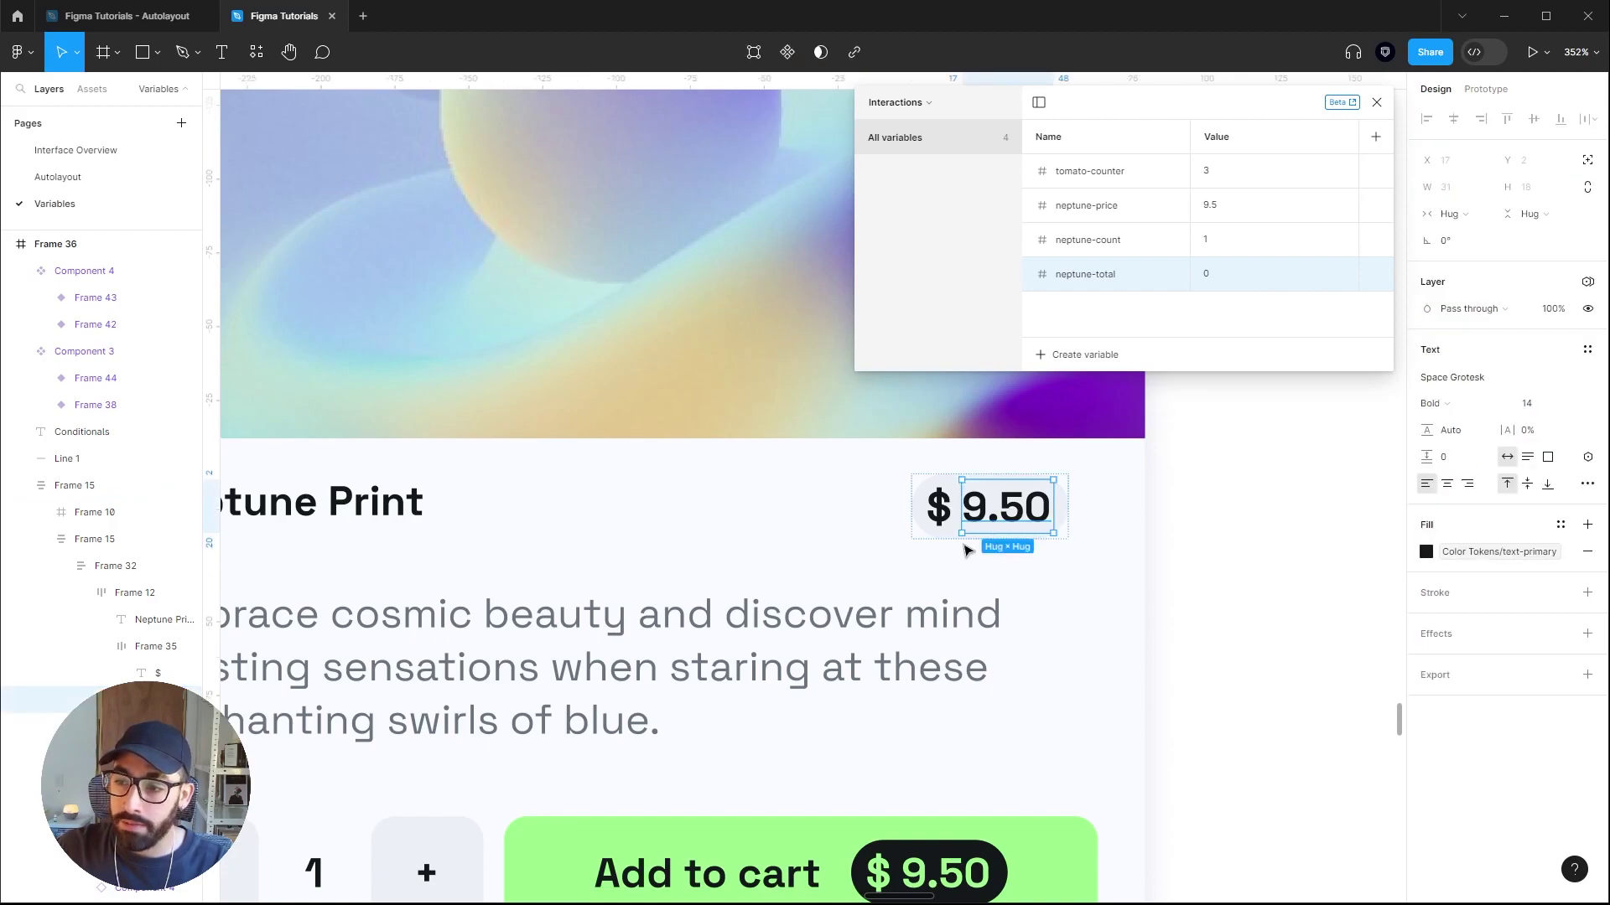
click(1588, 459)
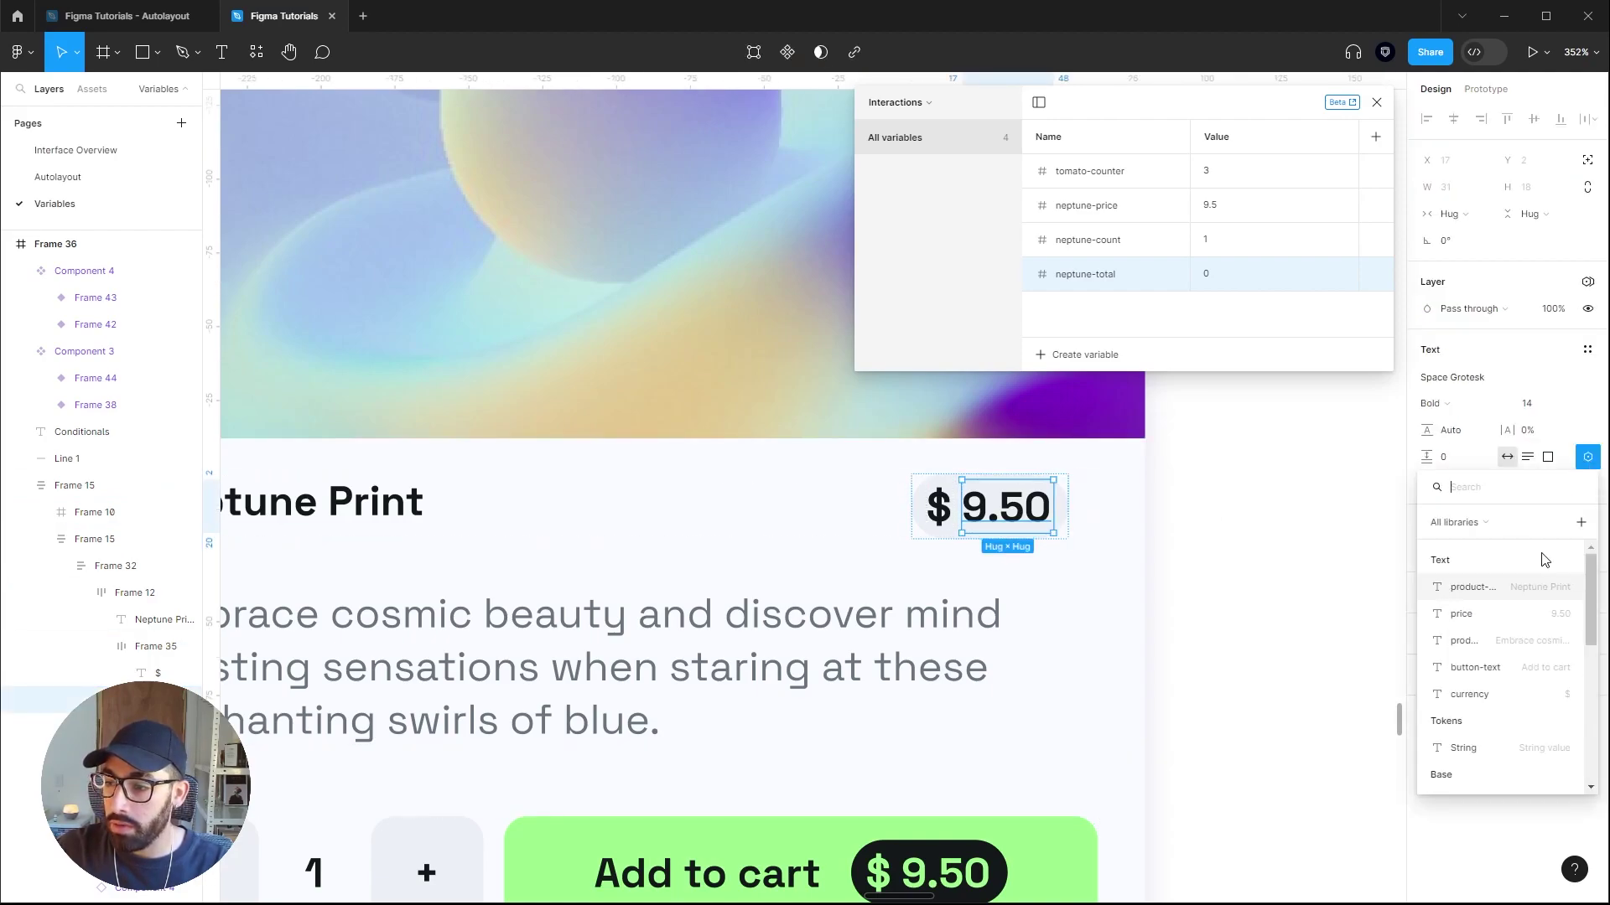
scroll(1546, 587, down, 5)
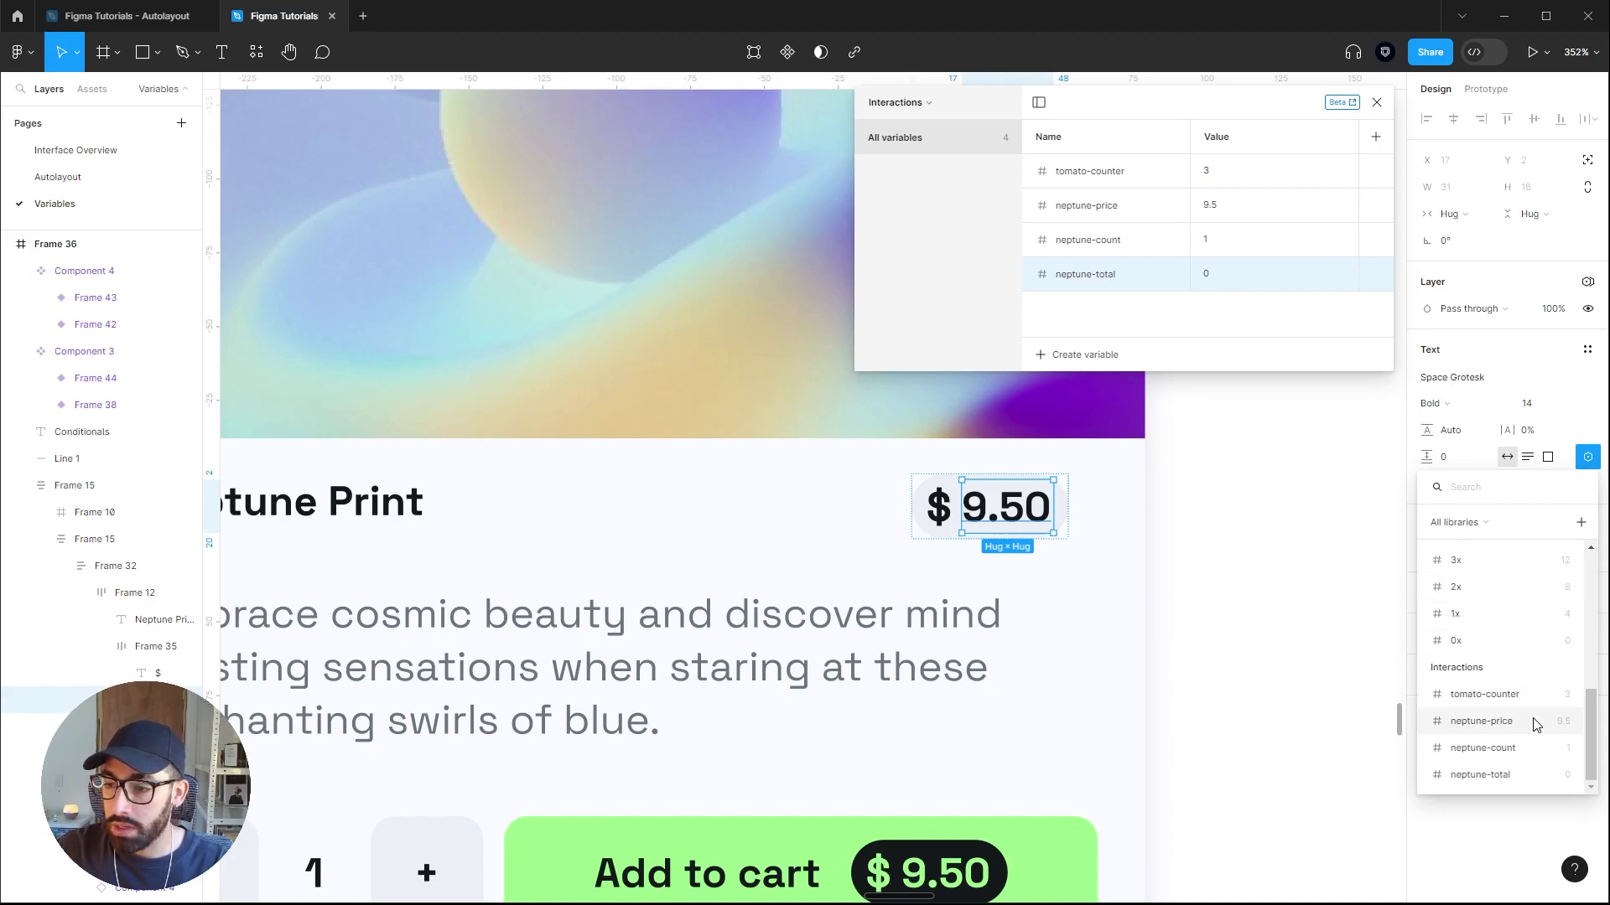
click(1481, 721)
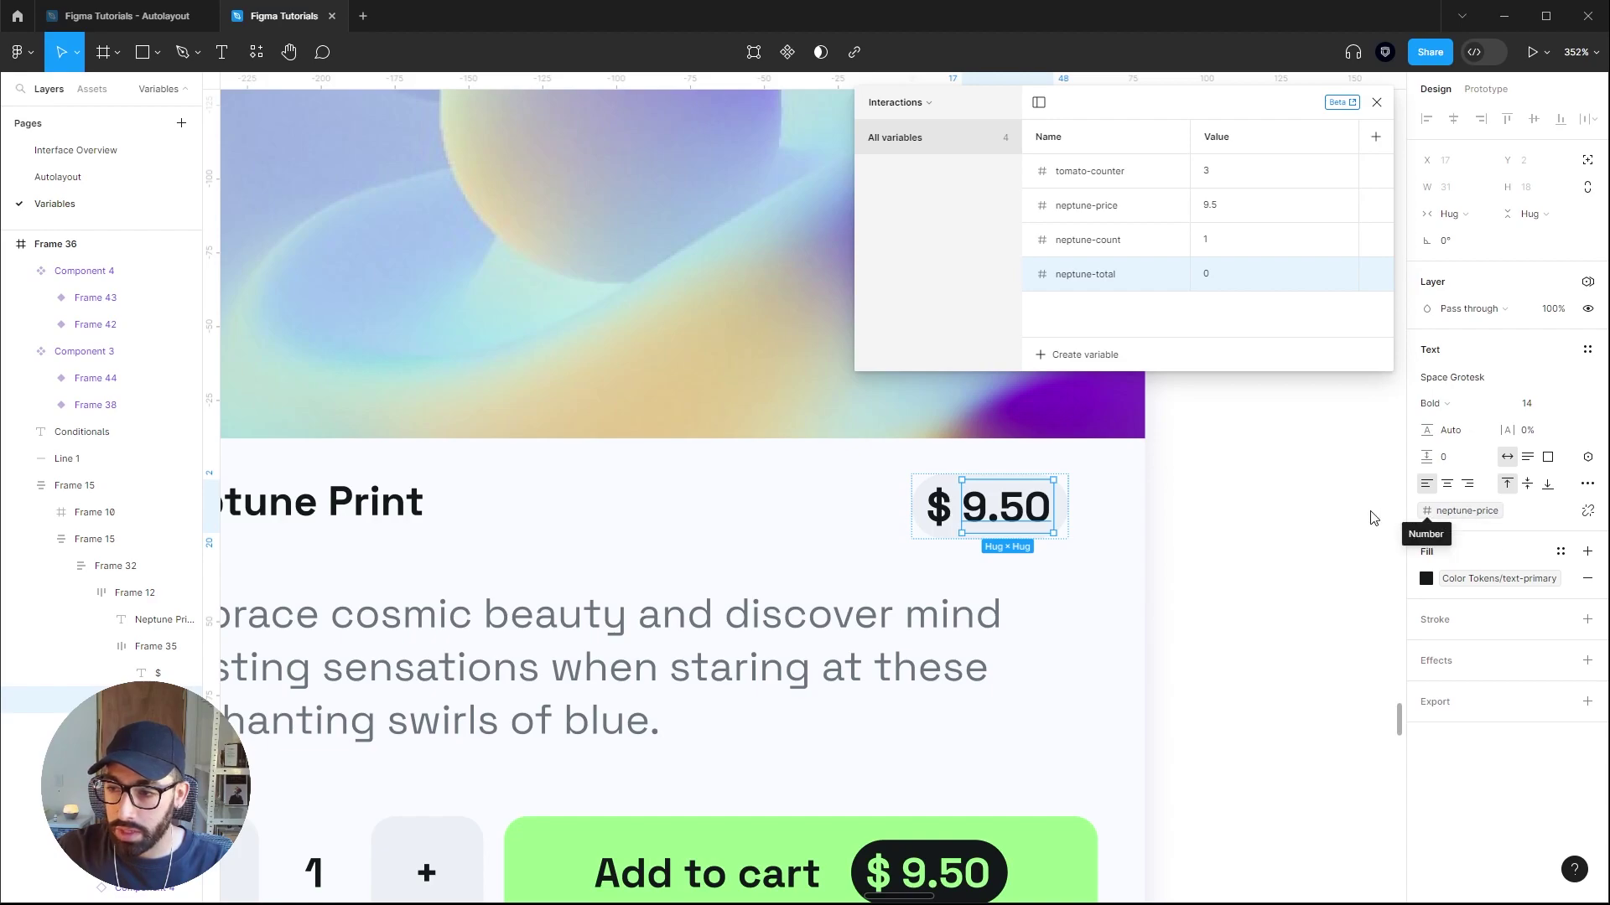
Bind the quantity number between the minus and plus buttons on the card to the neptune-count variable.
click(1286, 529)
scroll(1174, 545, down, 2)
scroll(1174, 545, left, 1)
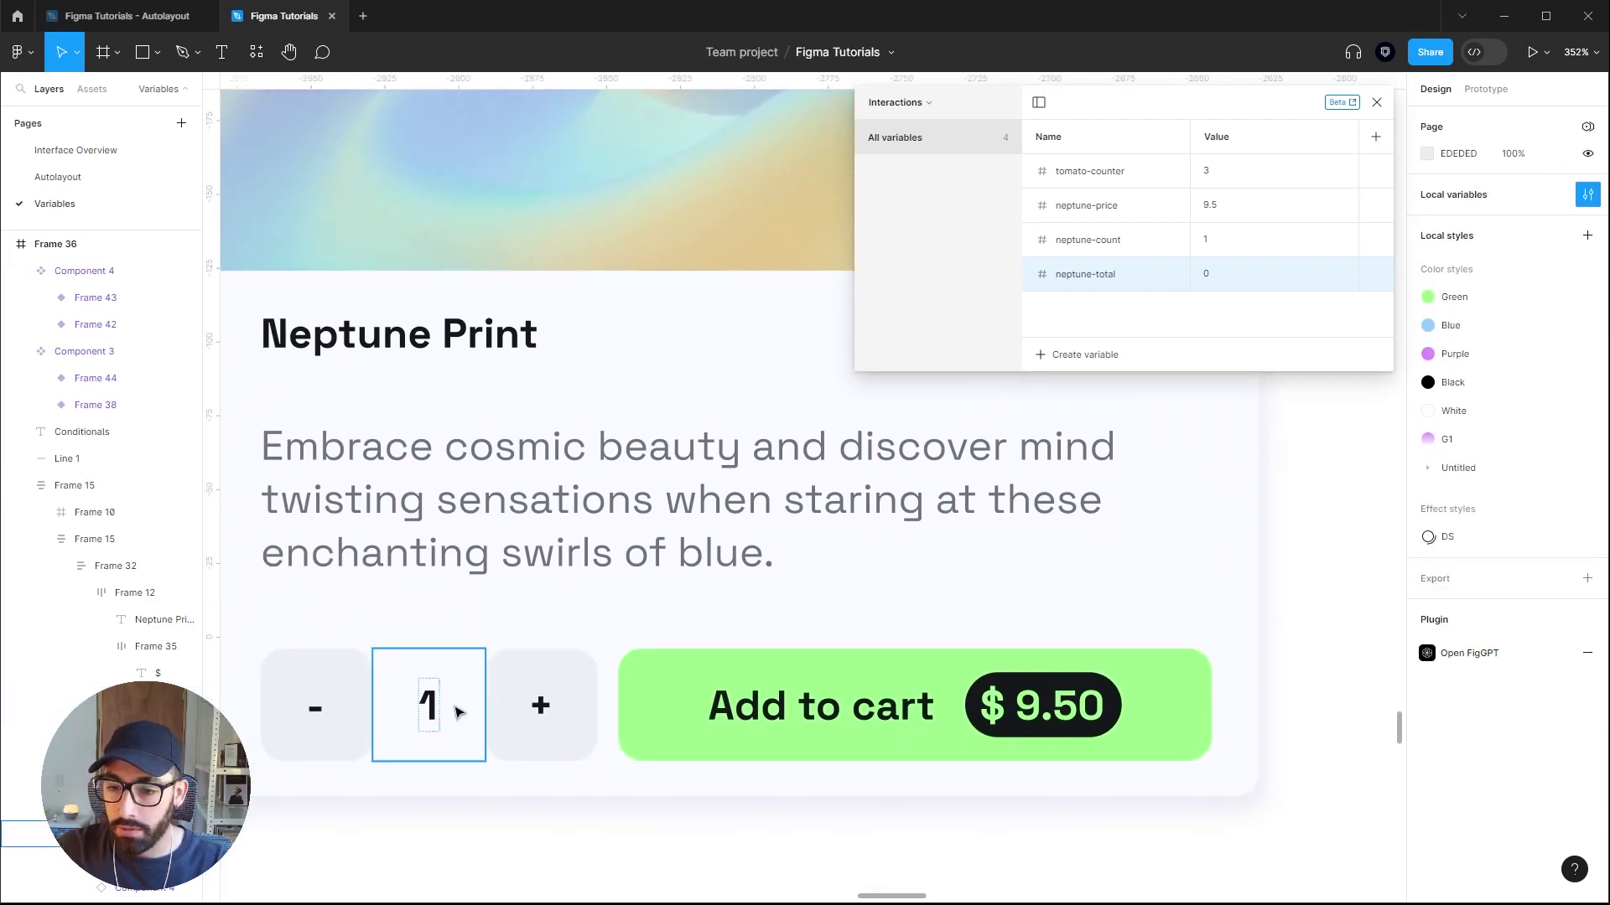
double_click(428, 704)
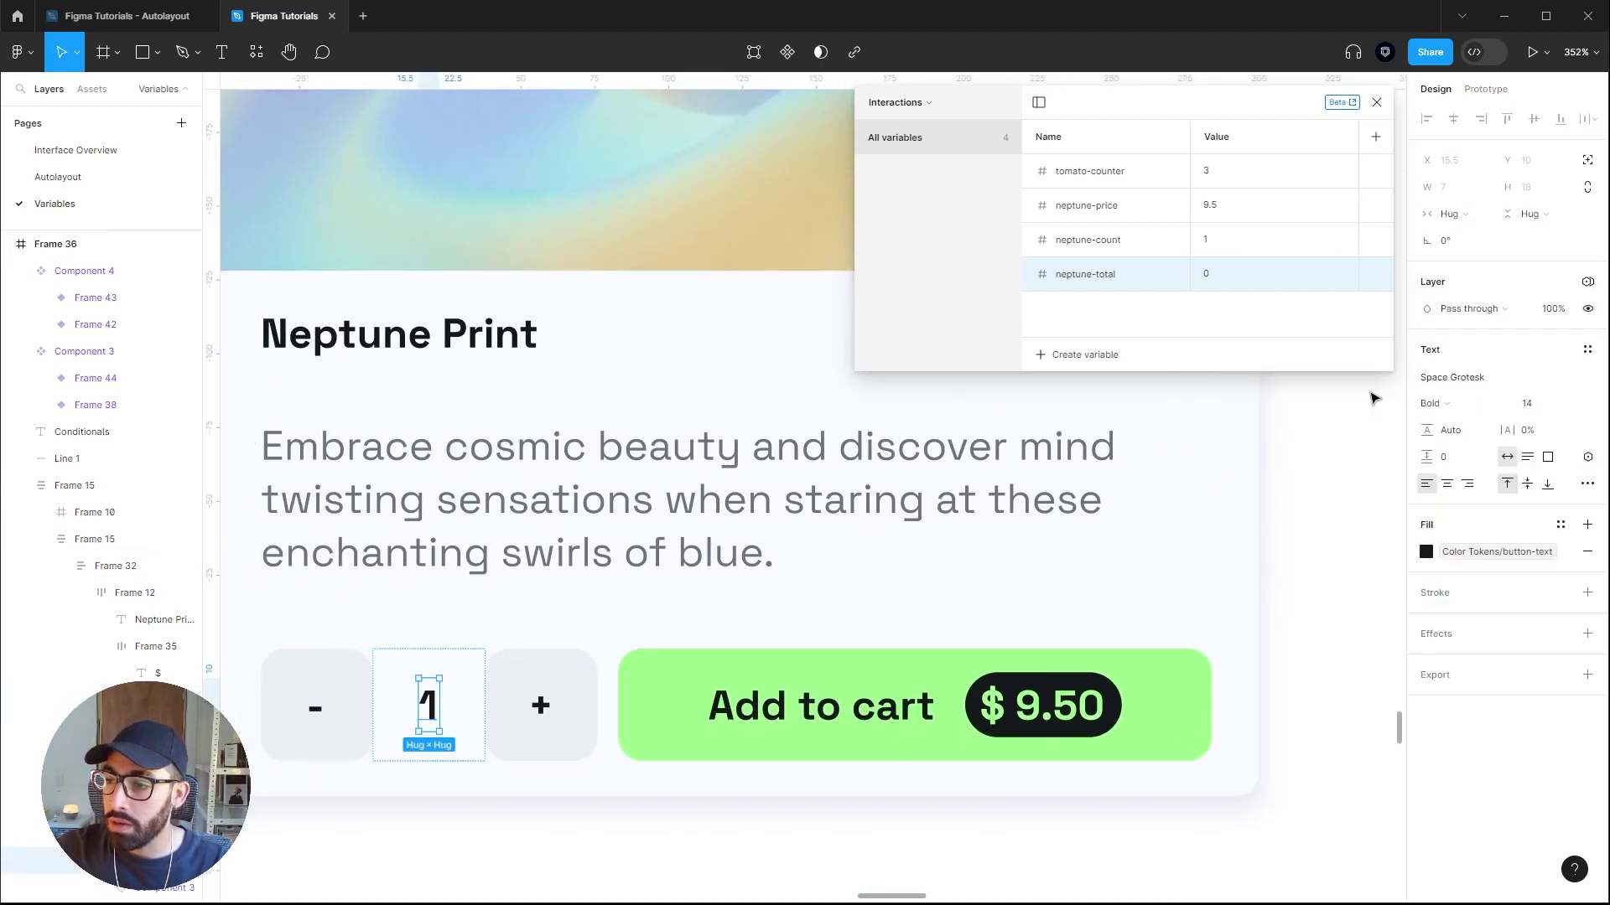
click(1588, 457)
scroll(1497, 721, down, 3)
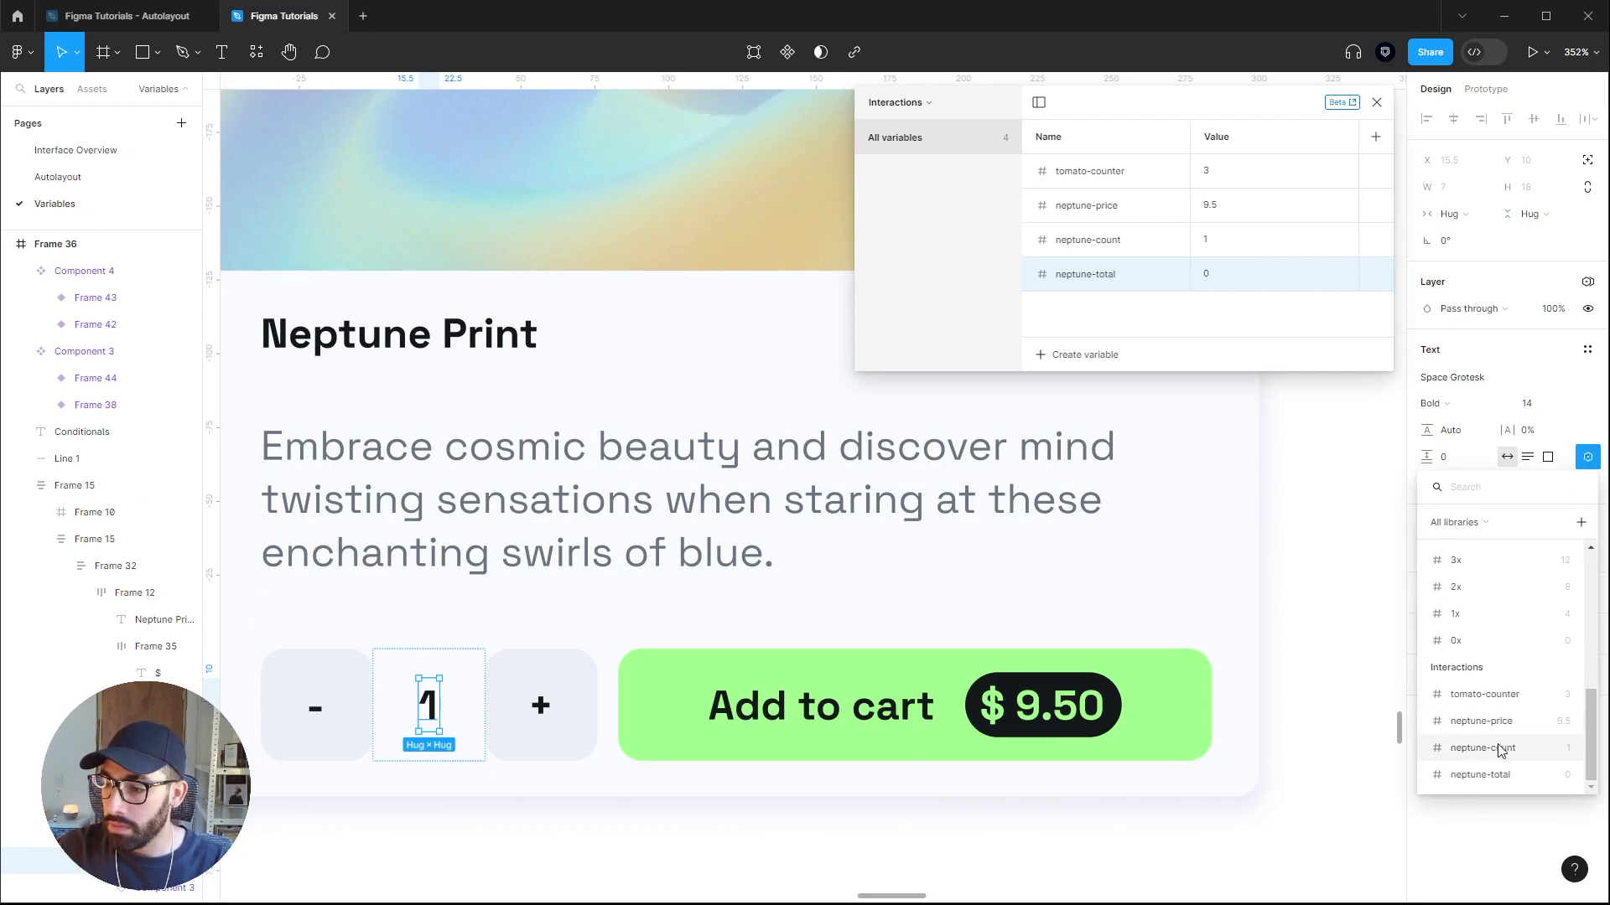
click(1484, 748)
Bind the price numbers in both Add to cart button variants of the component to the neptune-total variable.
click(970, 704)
scroll(970, 704, down, 3)
scroll(675, 799, up, 2)
scroll(675, 799, up, 3)
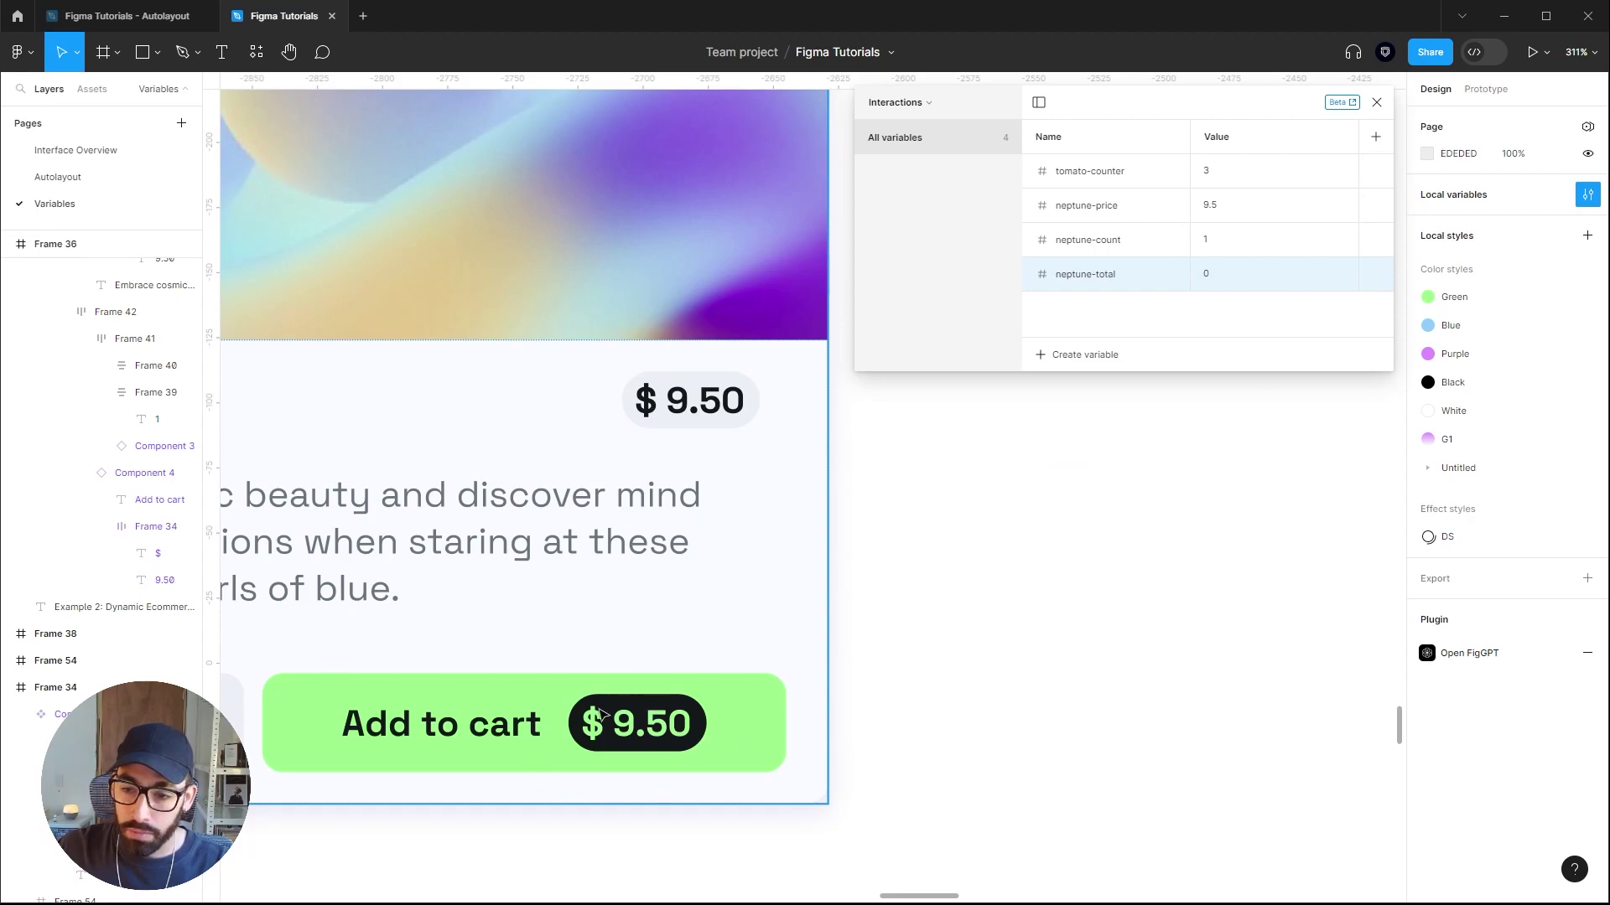
scroll(550, 733, down, 5)
scroll(870, 549, right, 4)
scroll(870, 549, up, 4)
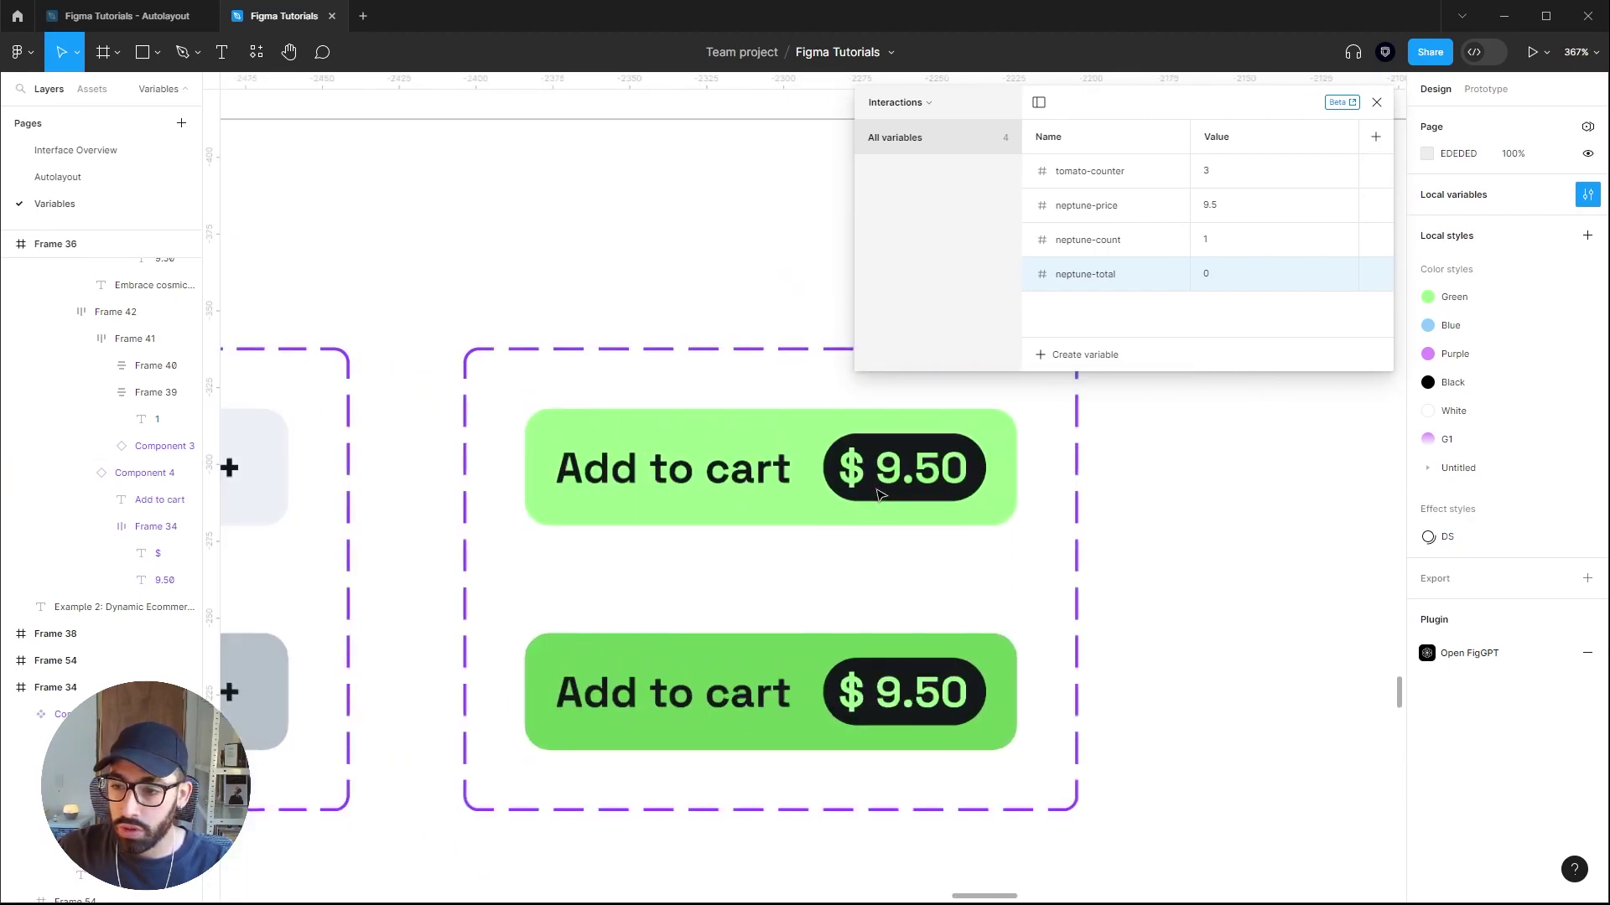
ctrl+click(896, 480)
ctrl+shift+click(895, 580)
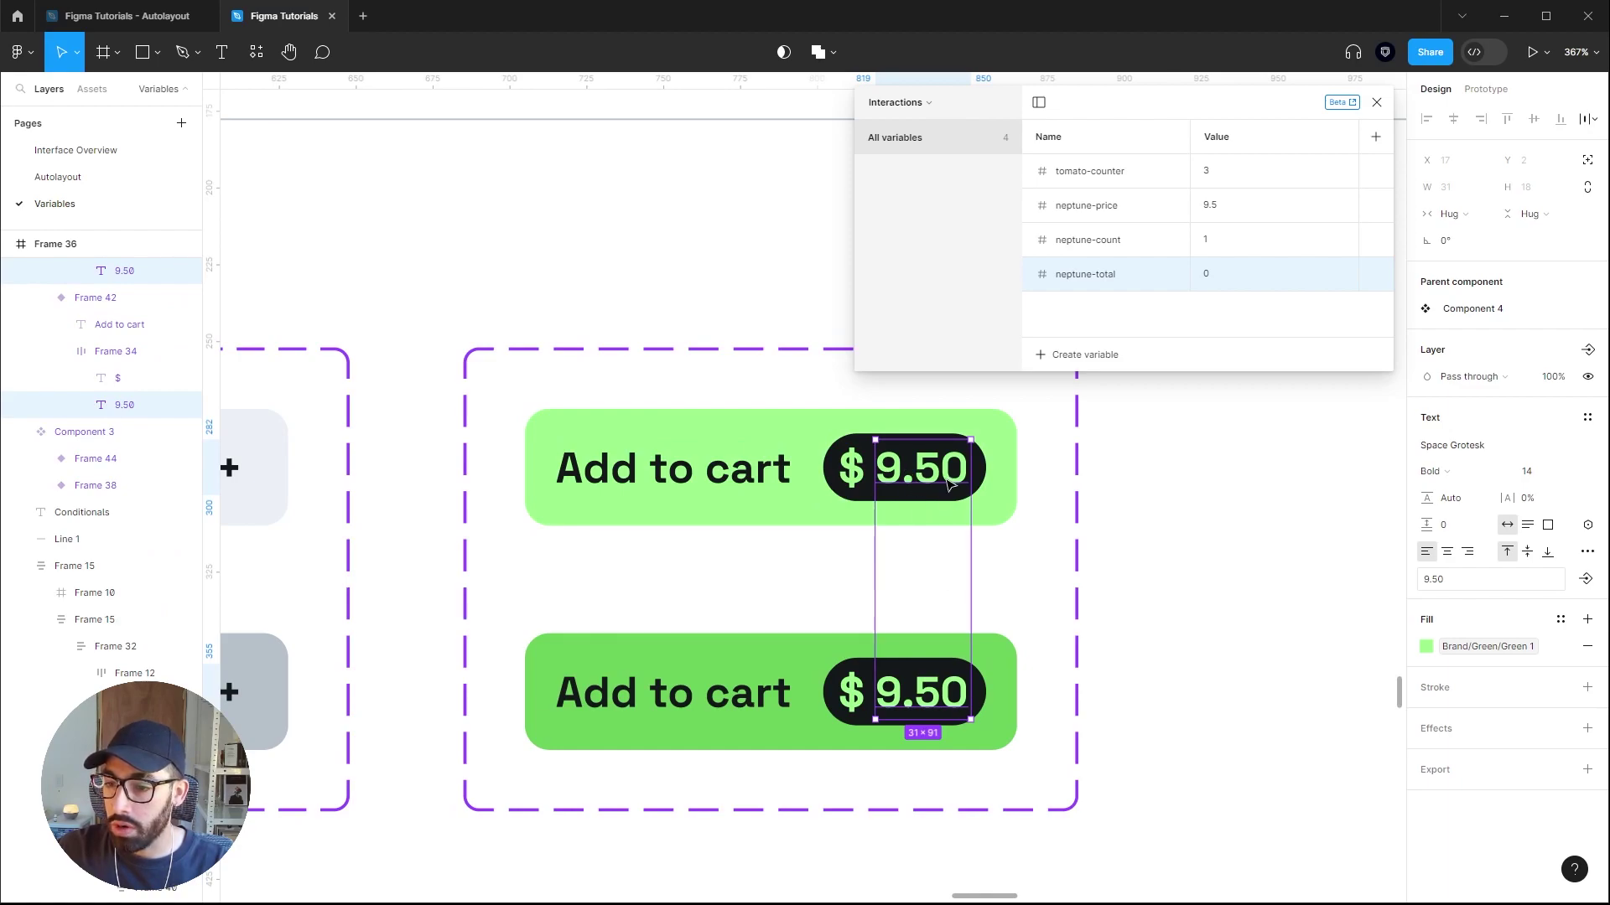
click(1587, 525)
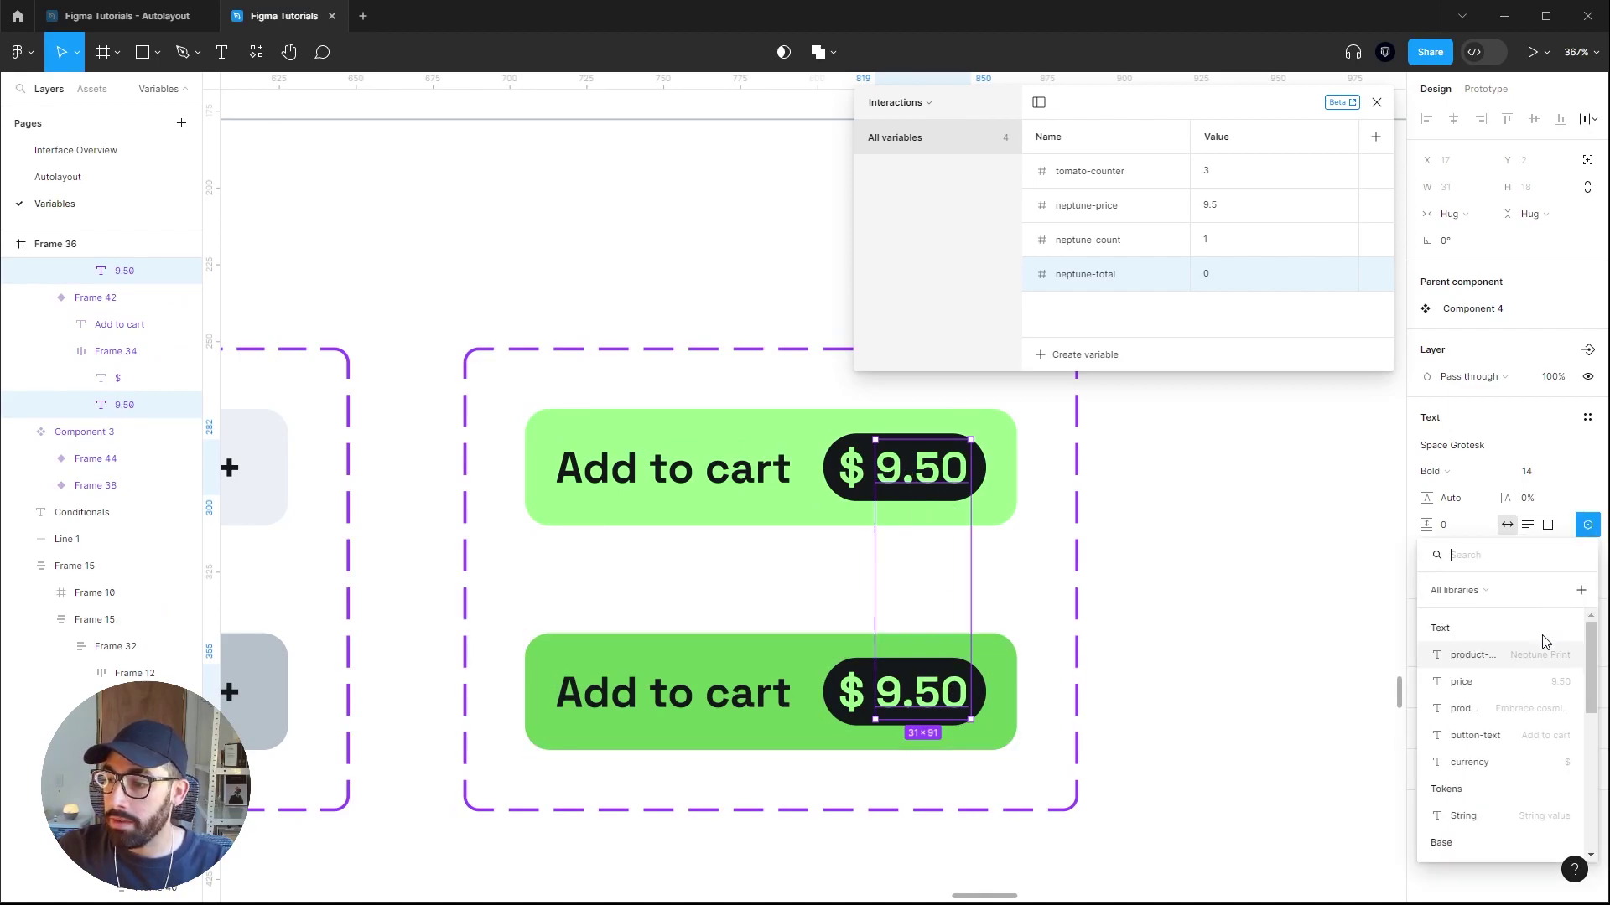
scroll(1509, 755, down, 3)
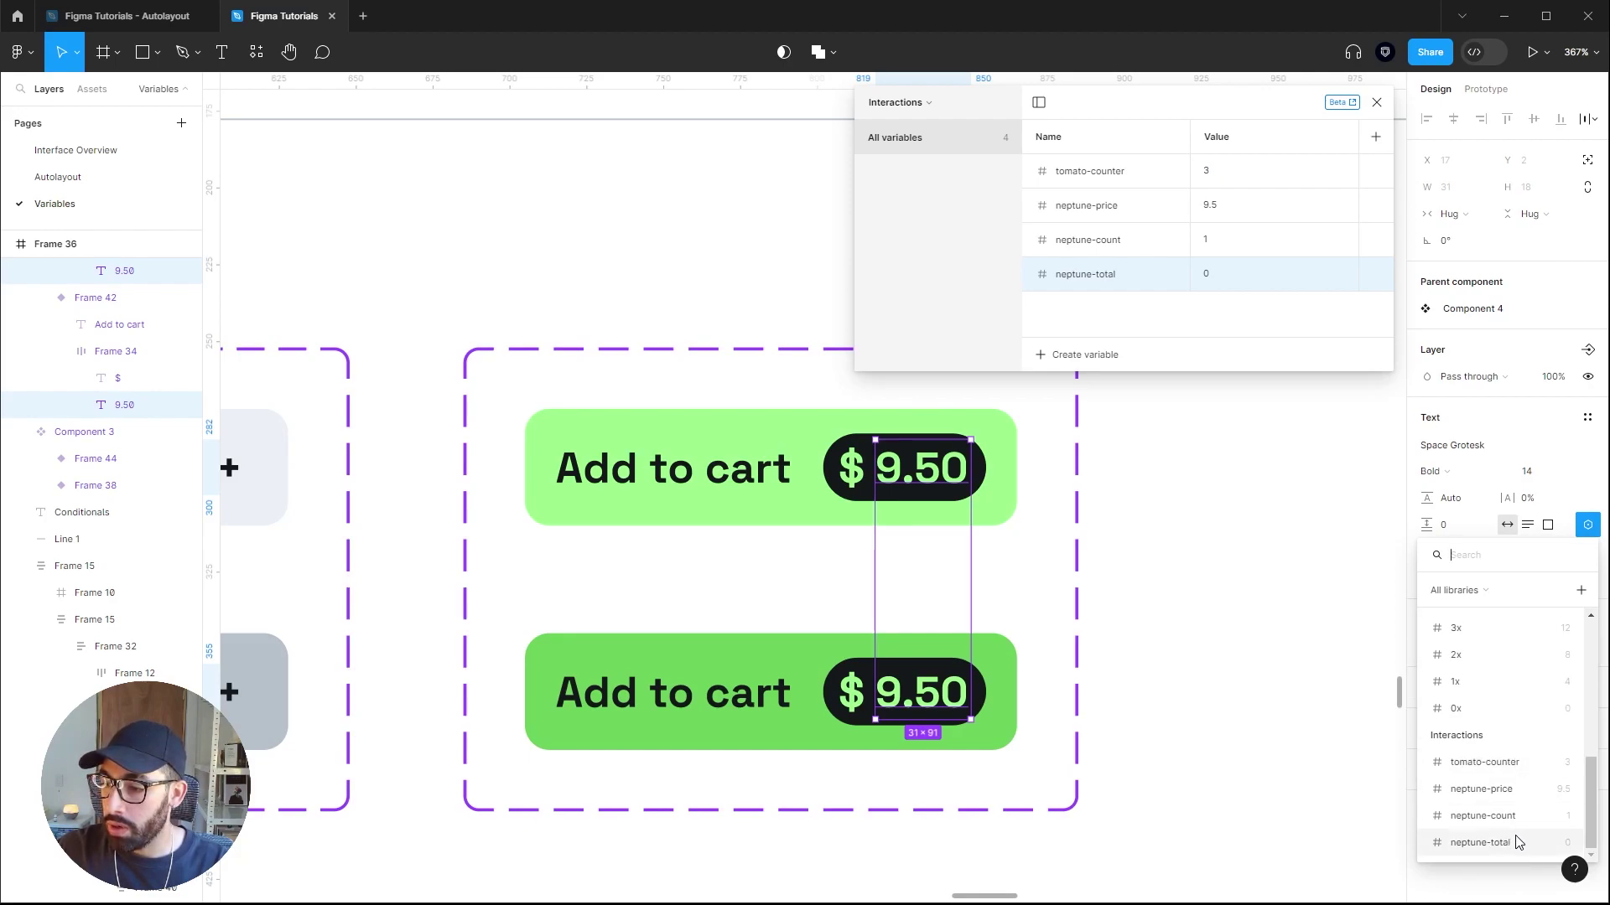
click(1503, 843)
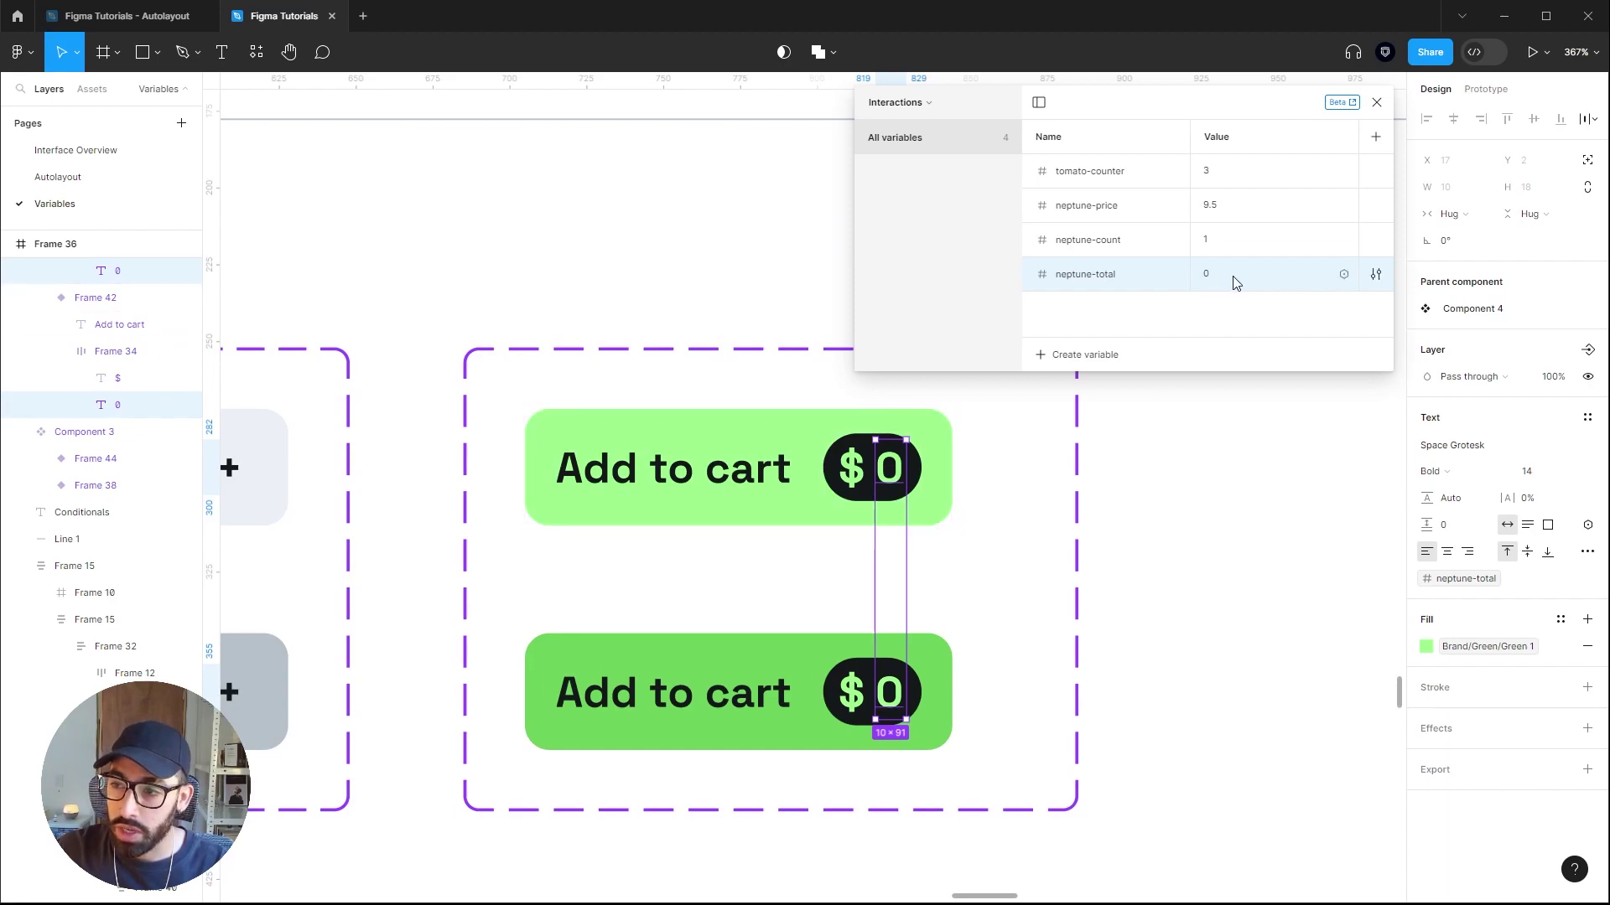
click(1298, 644)
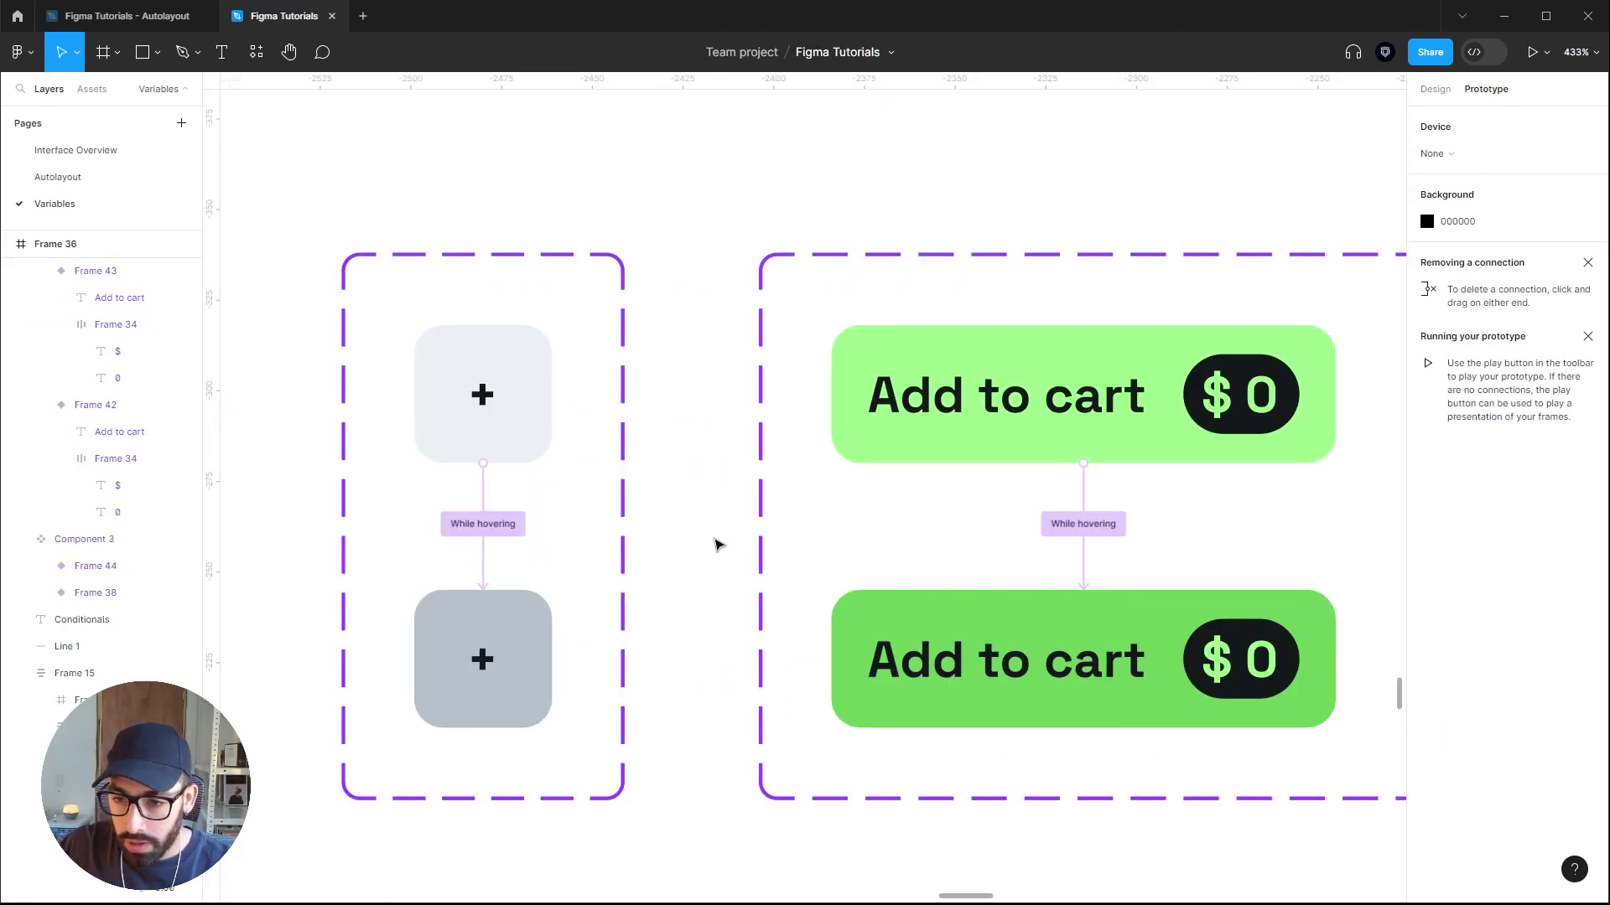
Add an on-click Set variable interaction to the darker plus button variant, setting neptune-count to neptune-count + 1.
click(535, 615)
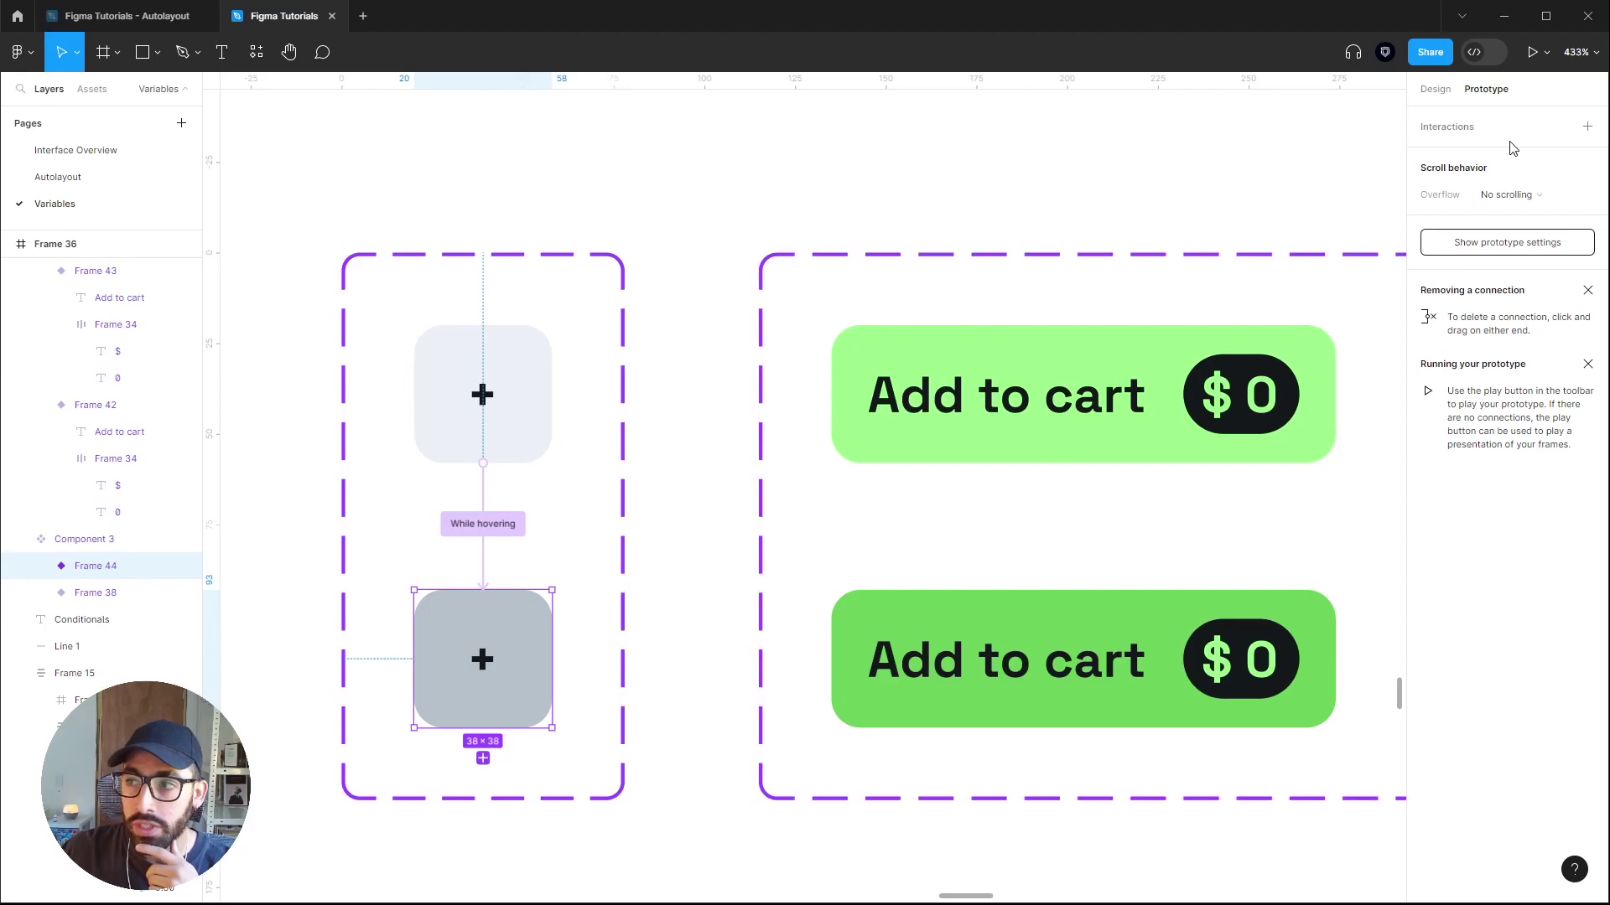
click(1586, 127)
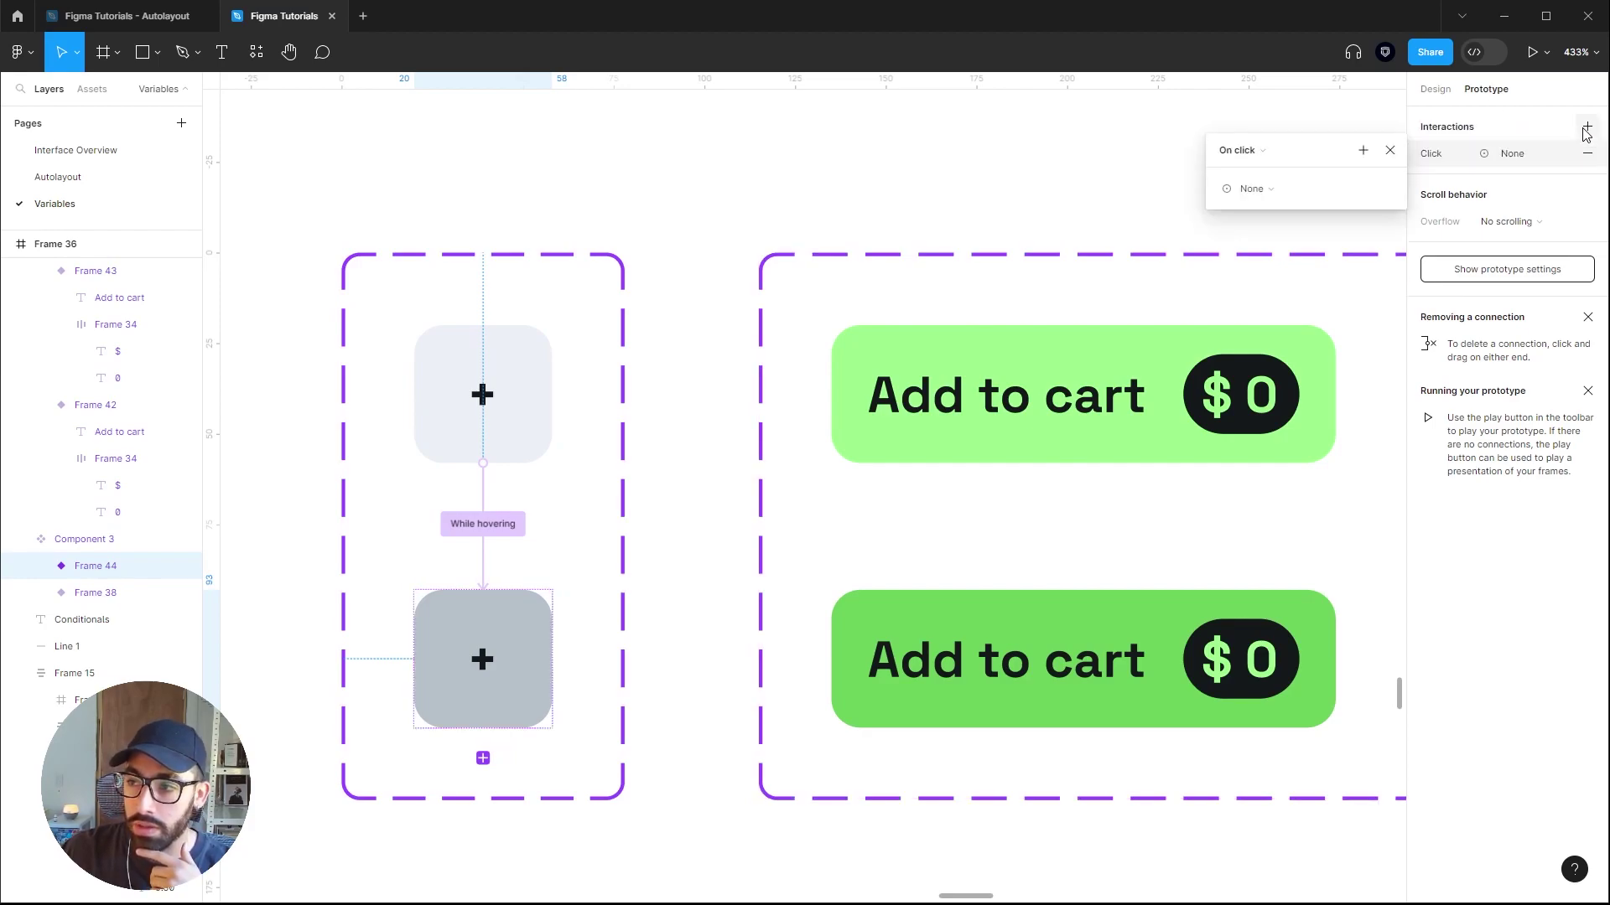
click(1273, 191)
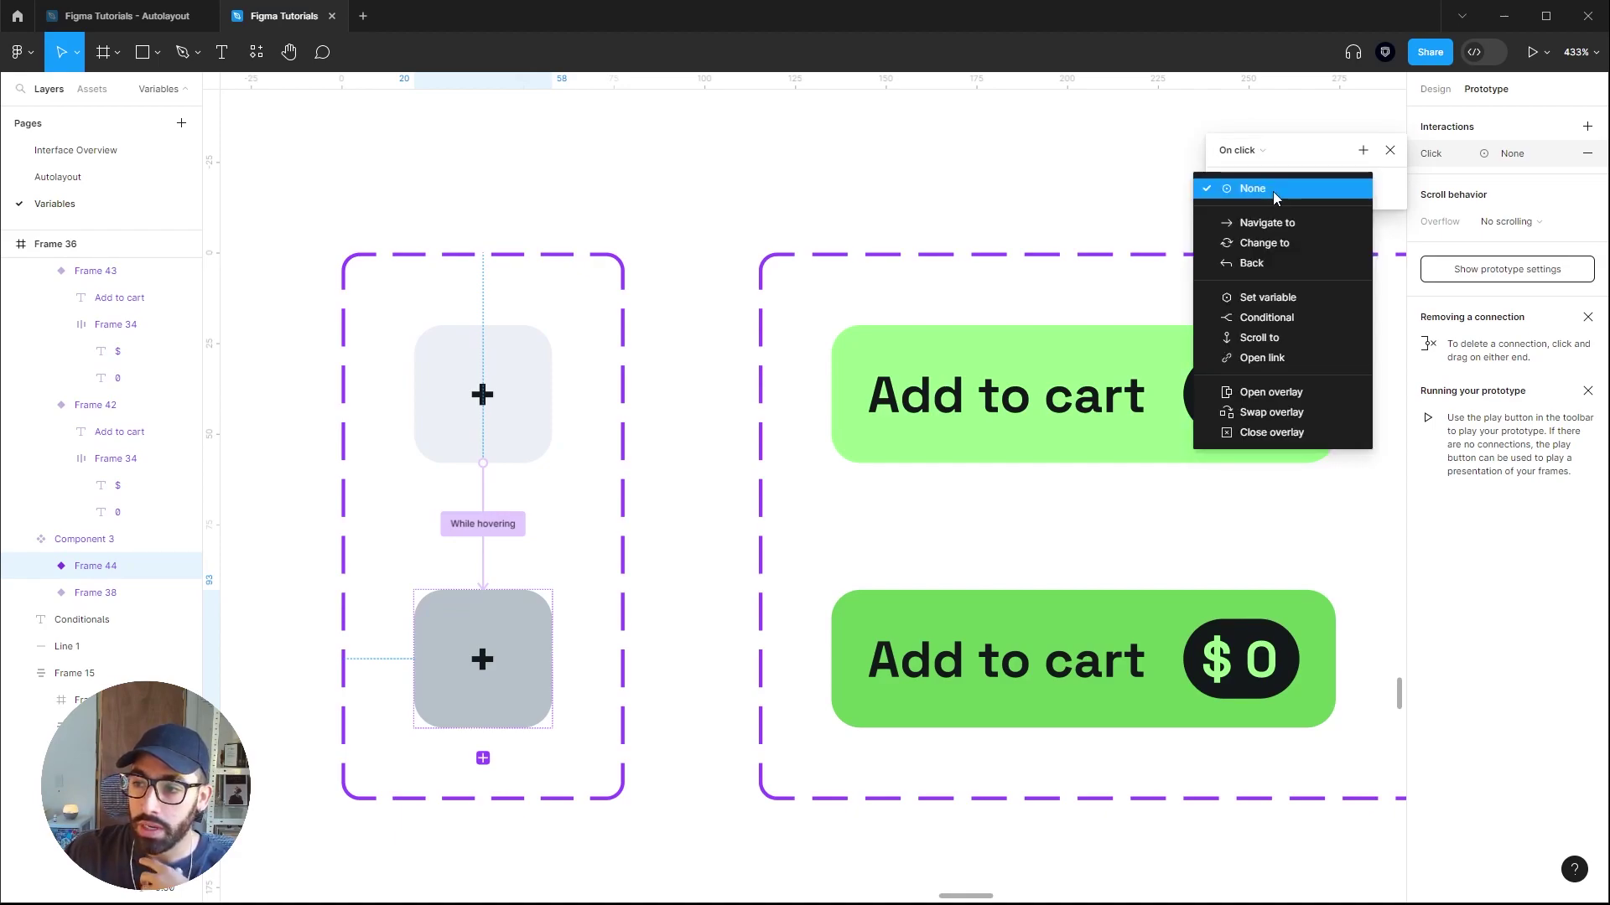
click(1285, 305)
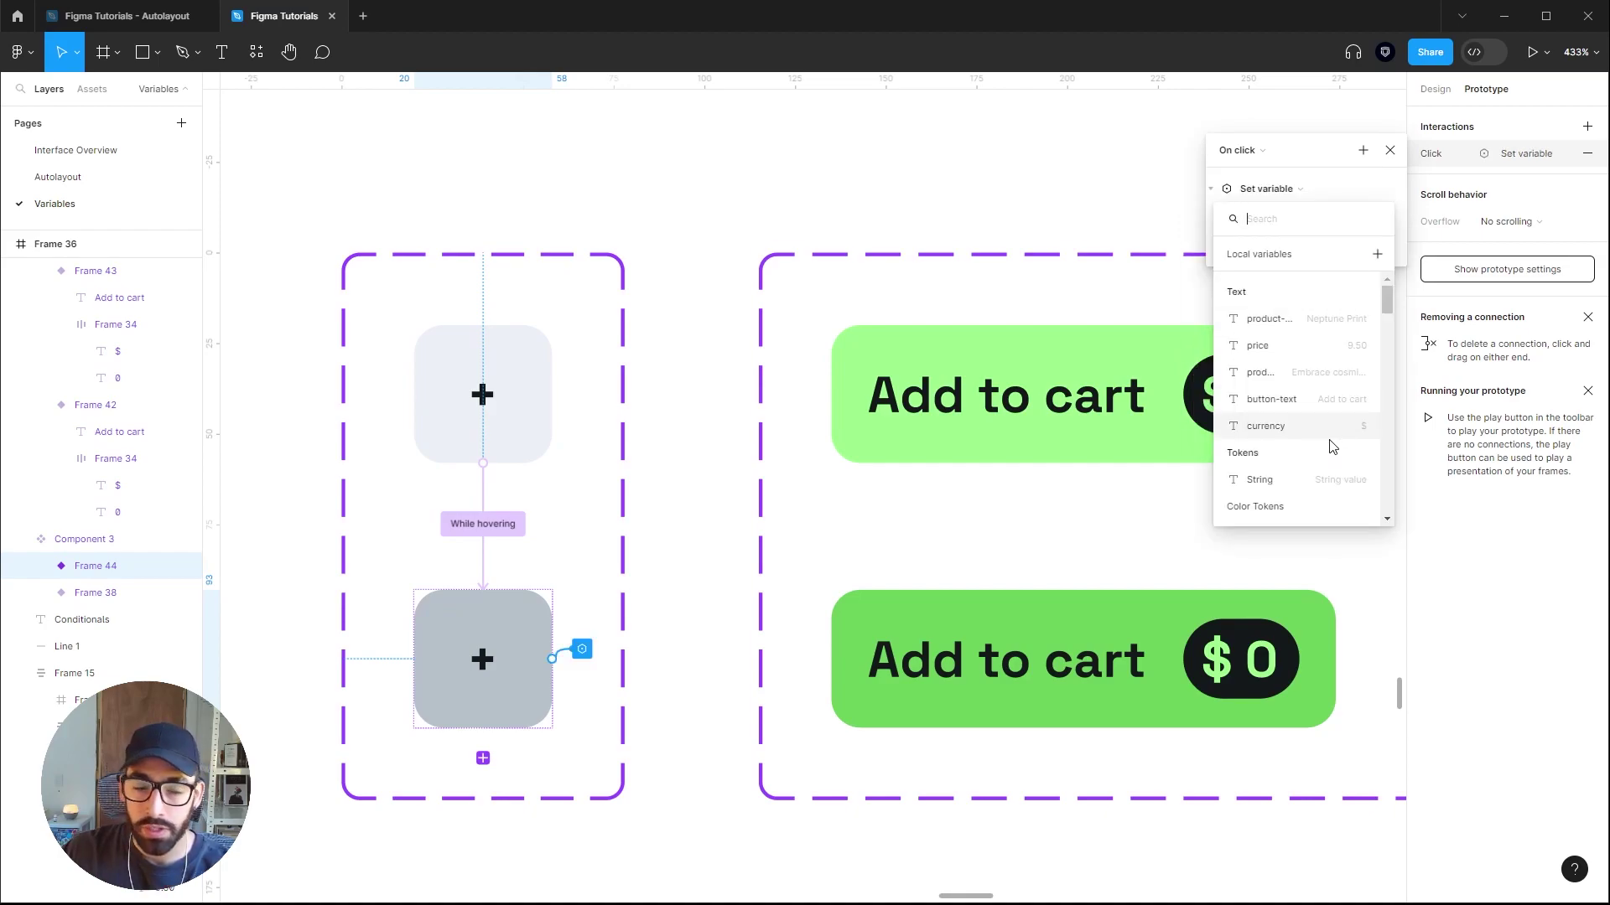
scroll(1331, 453, down, 10)
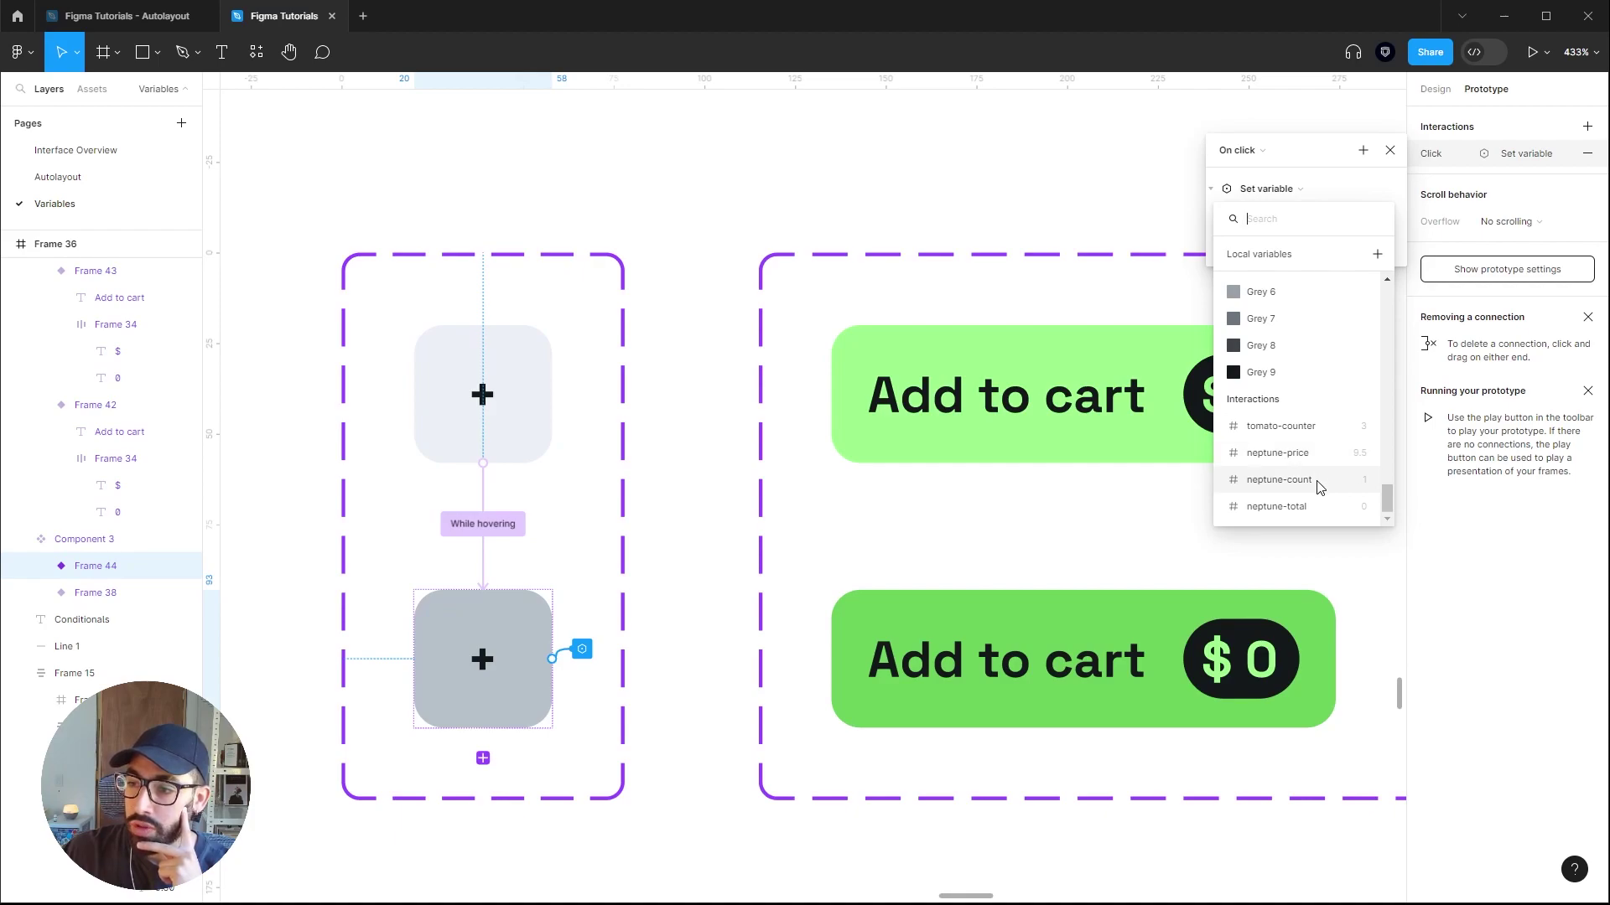
click(1320, 488)
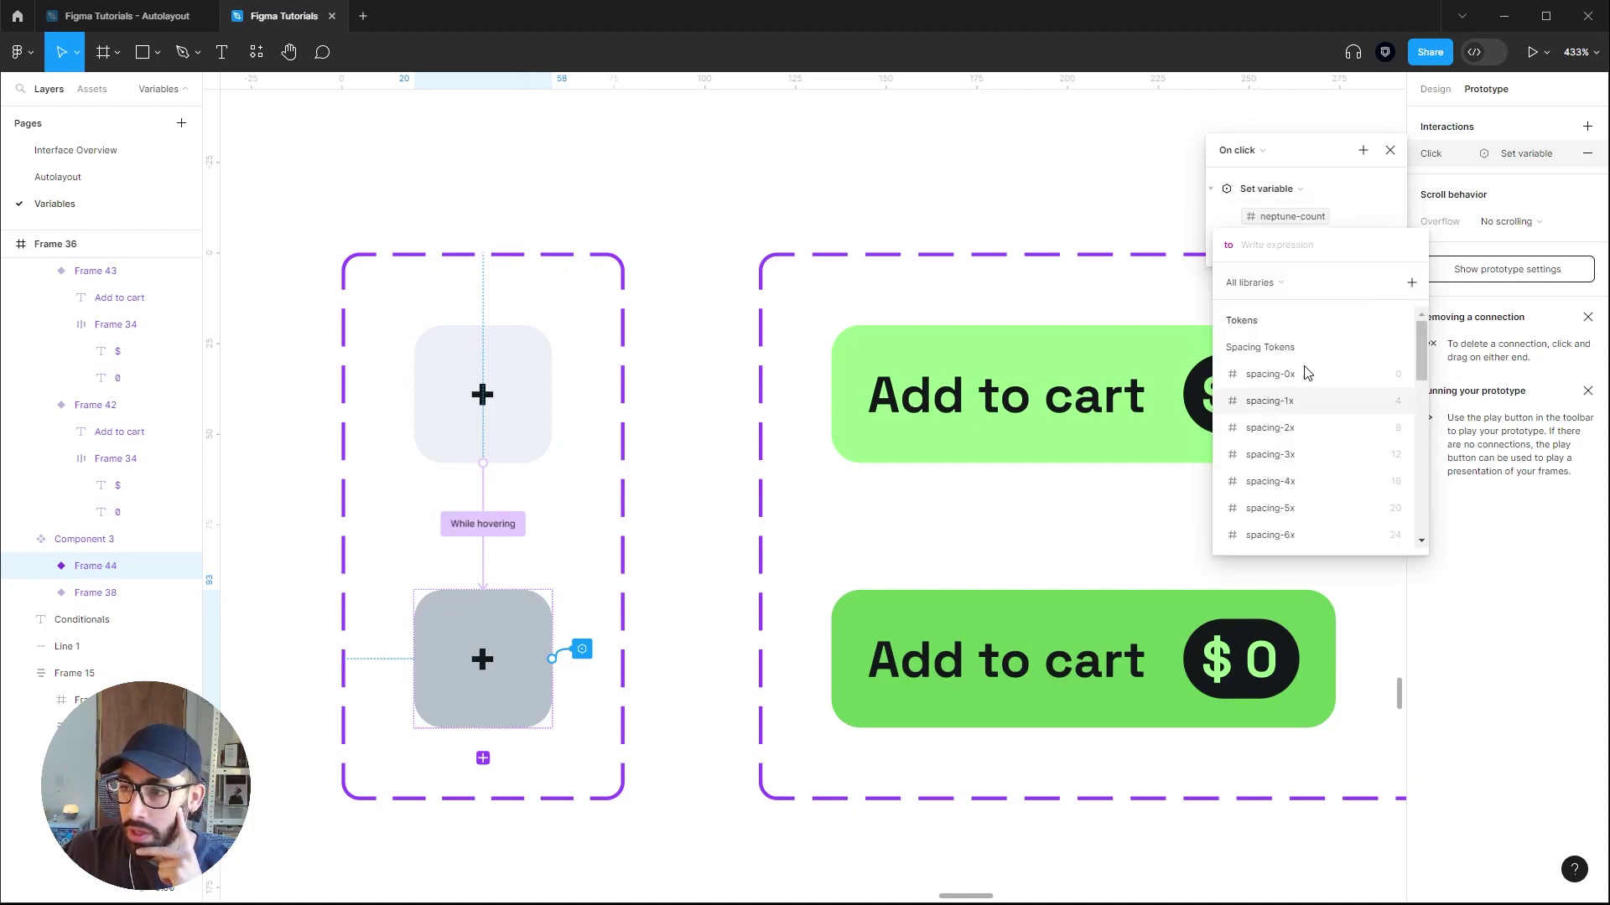
scroll(1313, 486, down, 5)
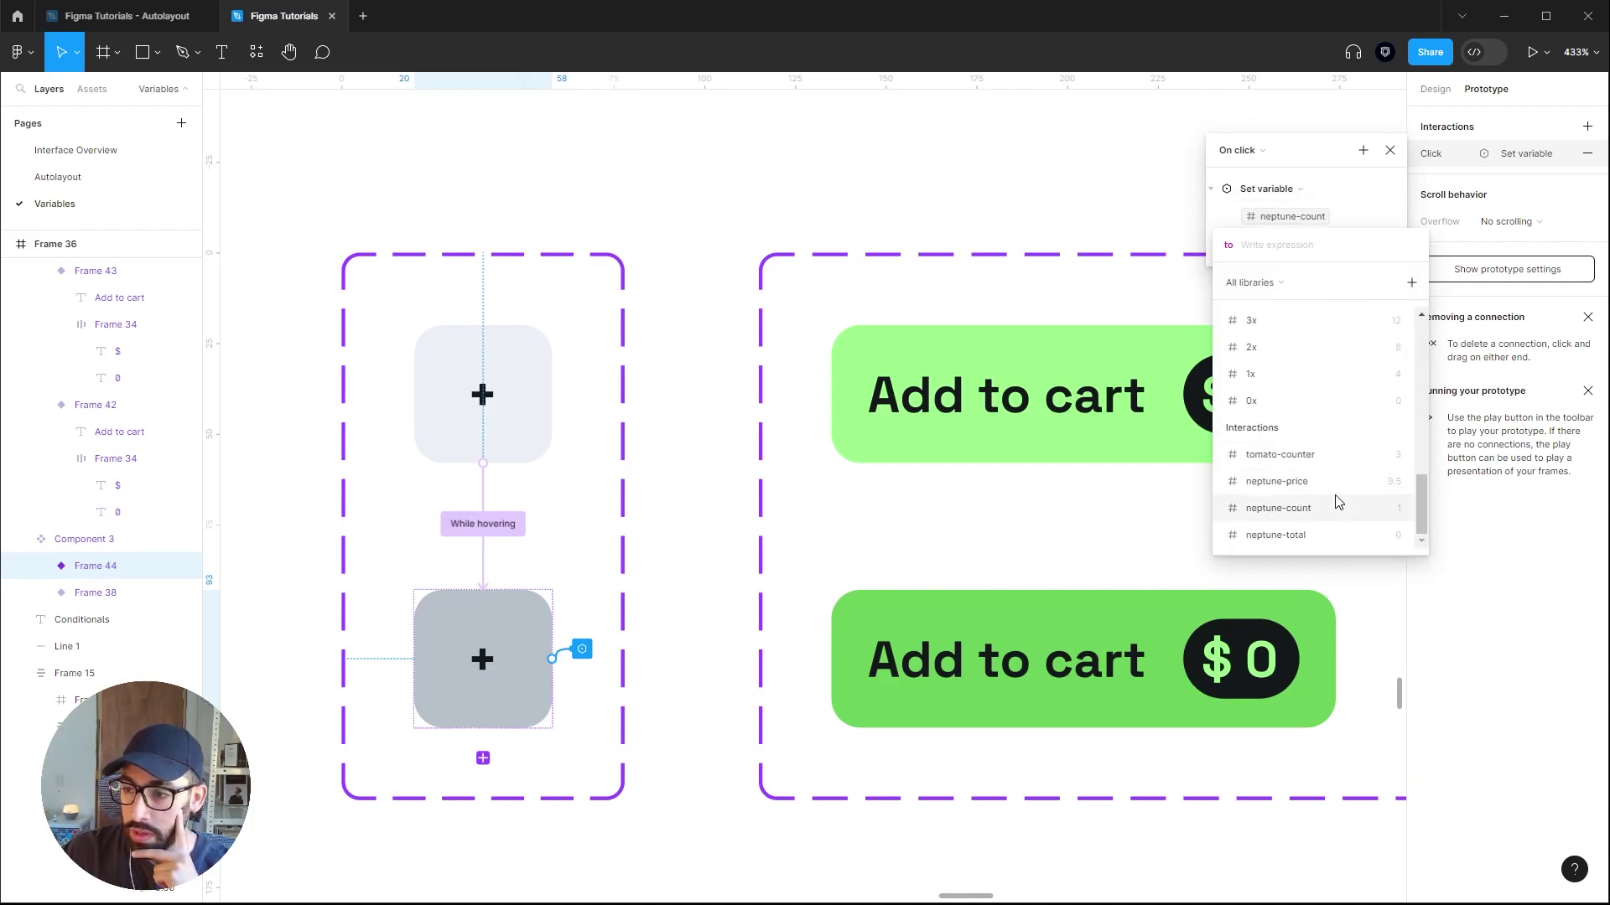
click(1326, 513)
click(1248, 322)
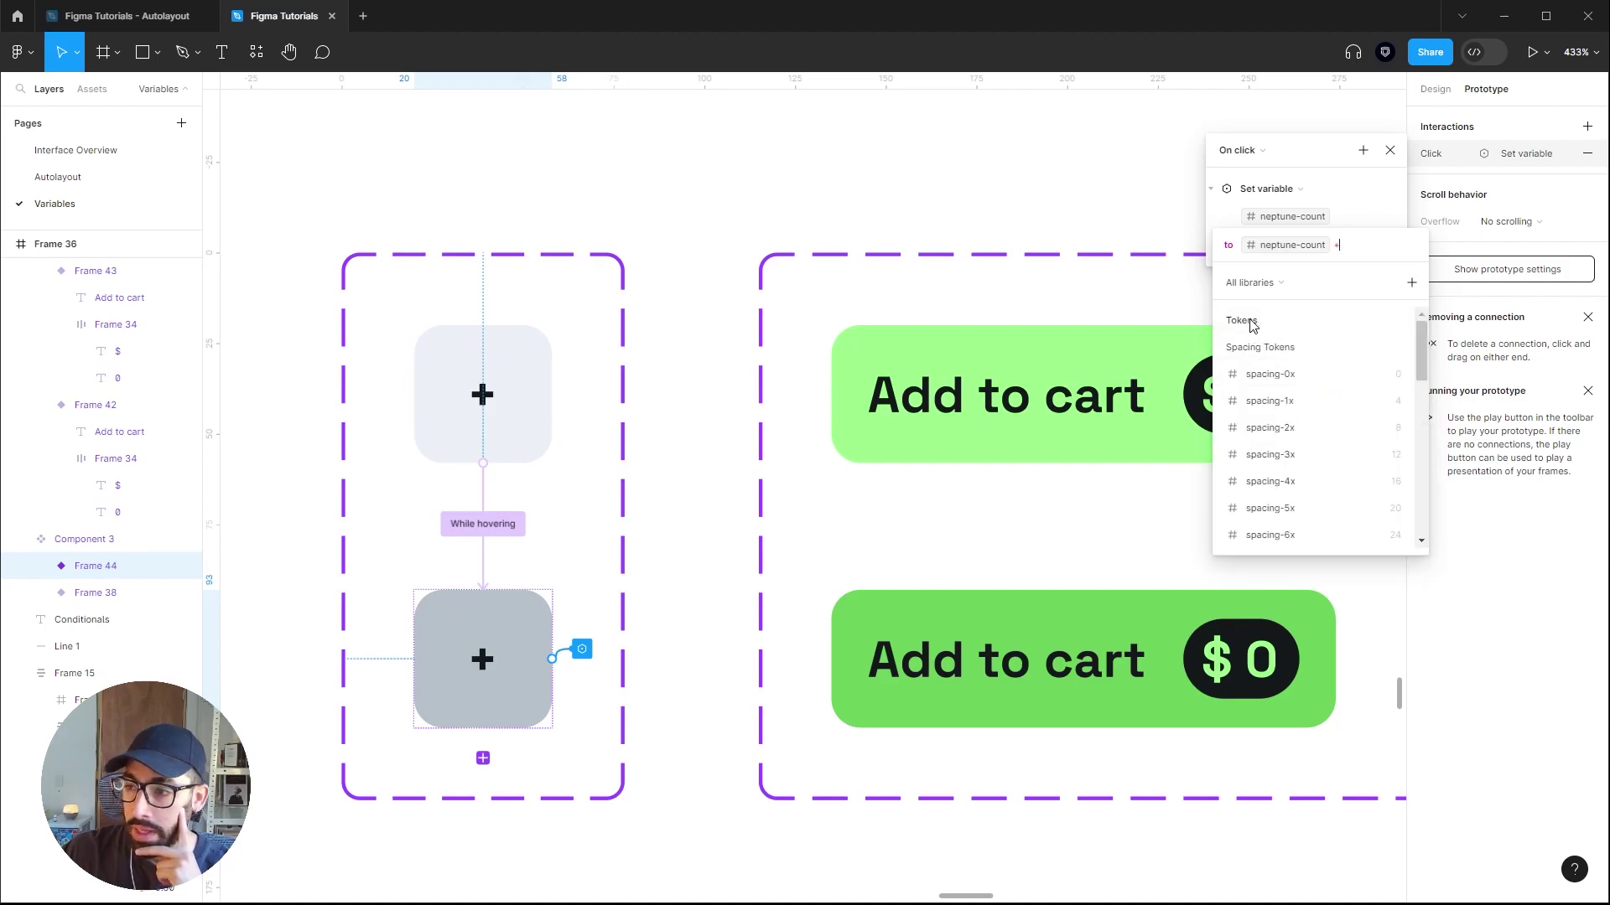
text(1)
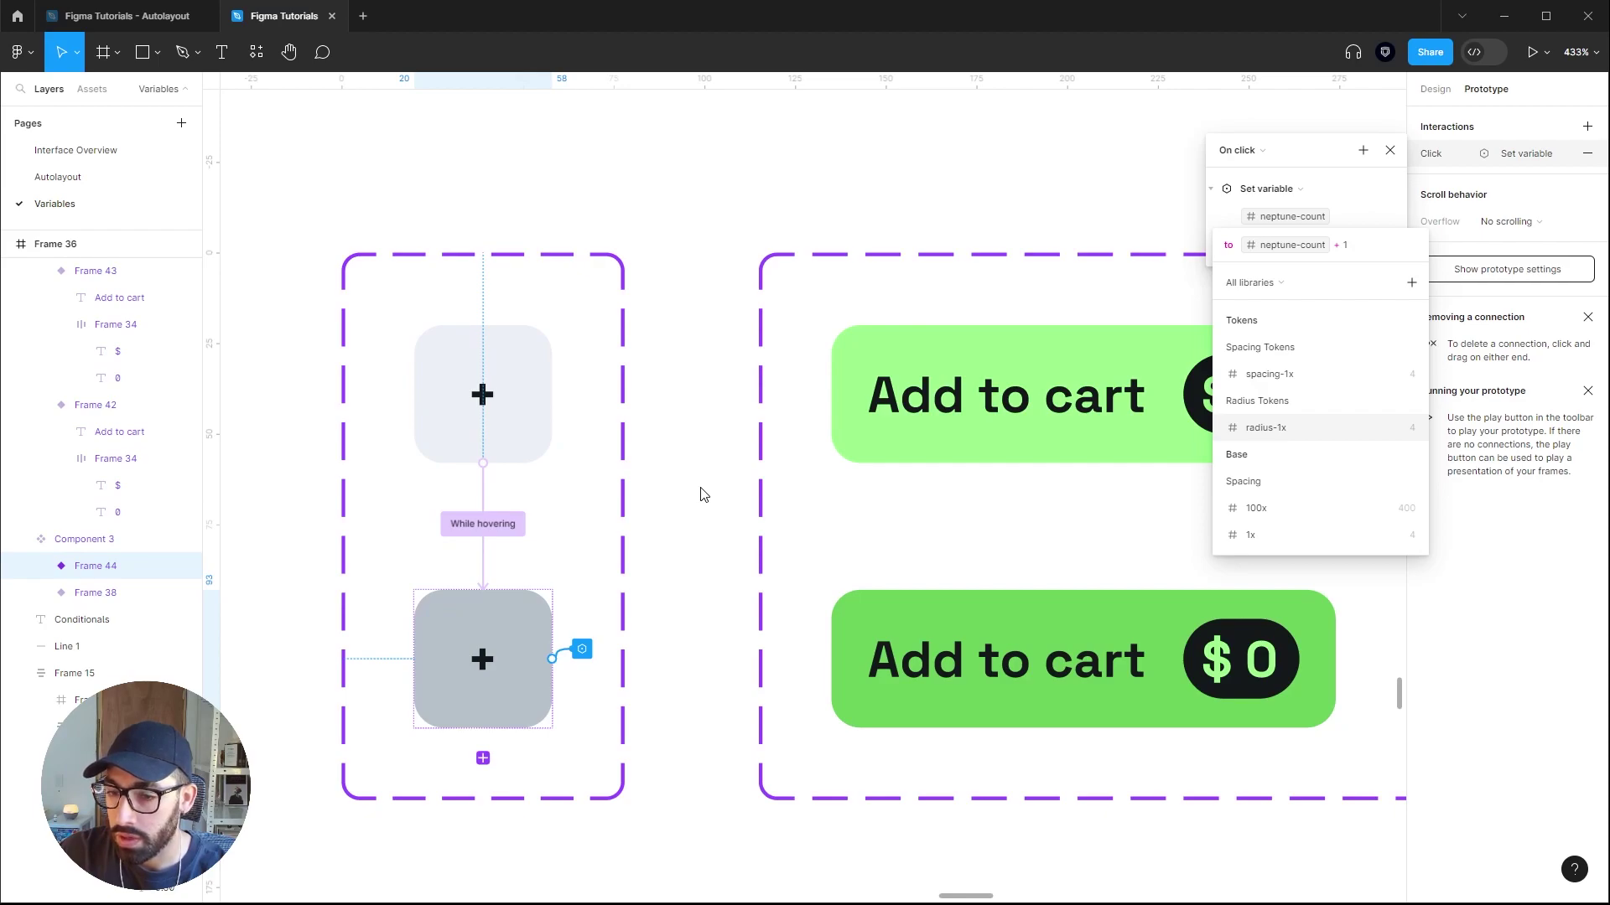
Place a copy of the Neptune Print card as a standalone frame on the canvas above the Dynamic Ecommerce Card frame.
scroll(704, 482, down, 10)
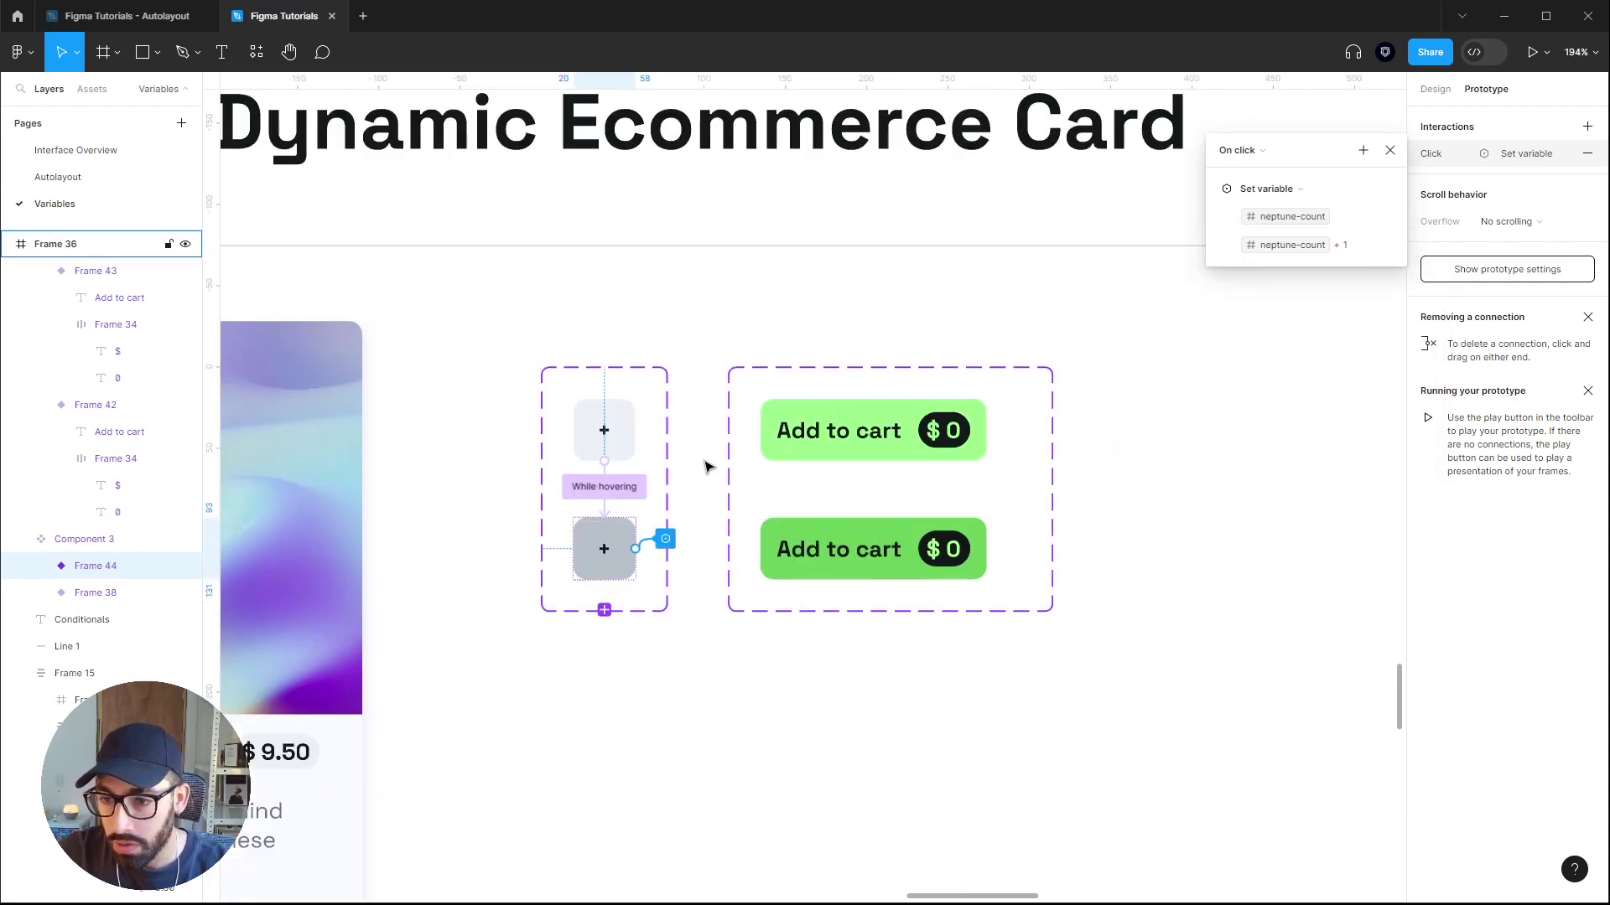
click(439, 492)
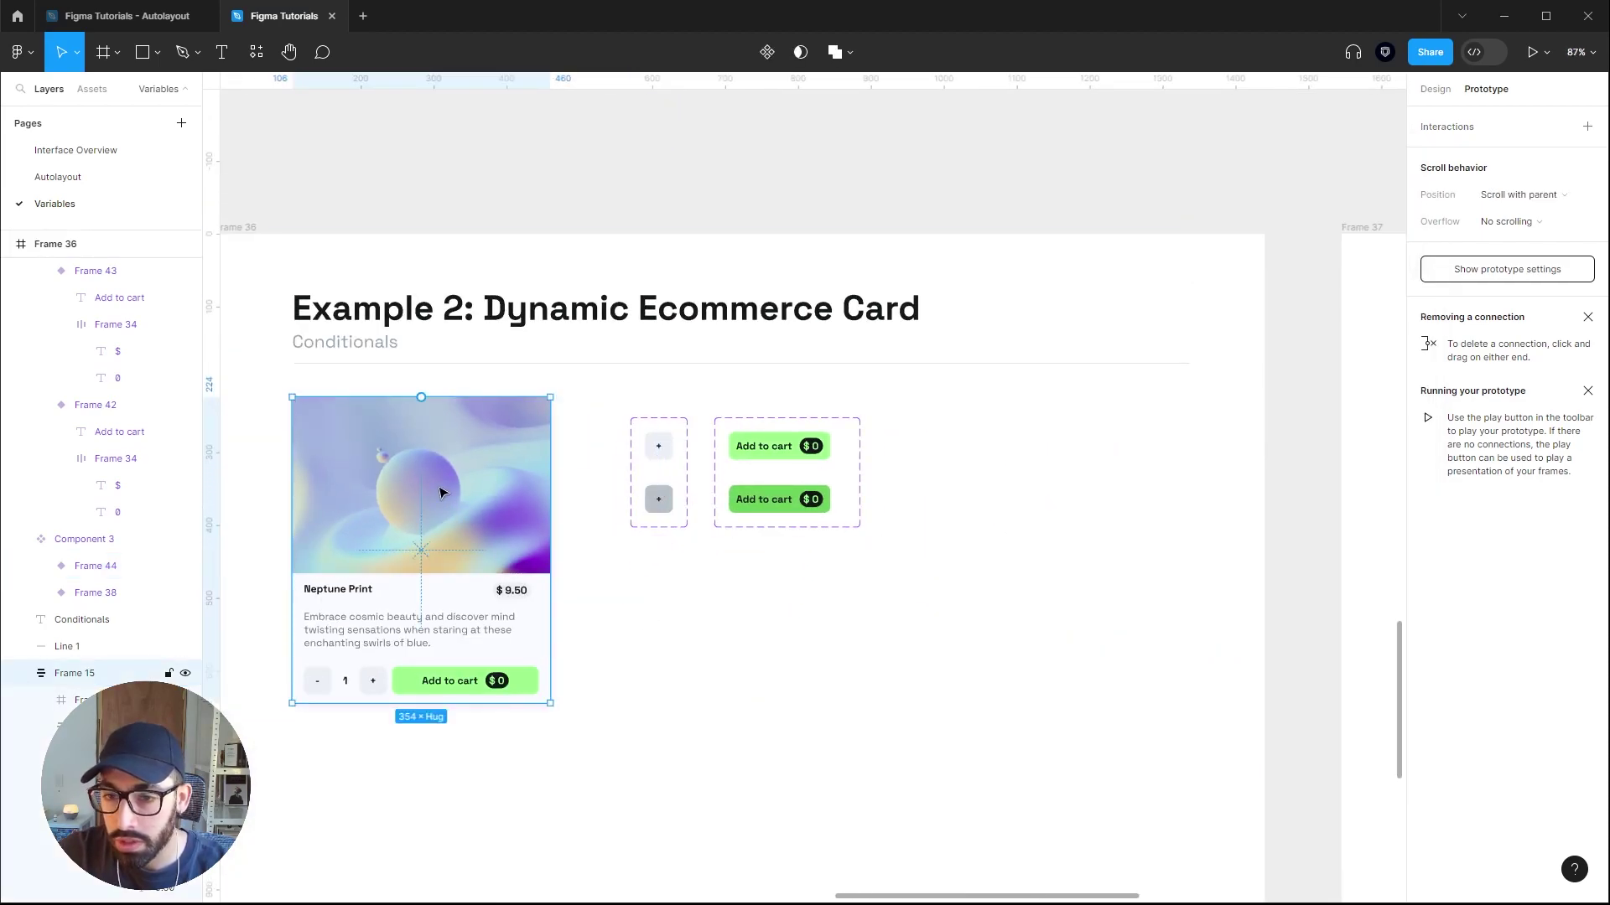
key(ctrl+c)
key(ctrl+v)
scroll(504, 503, down, 4)
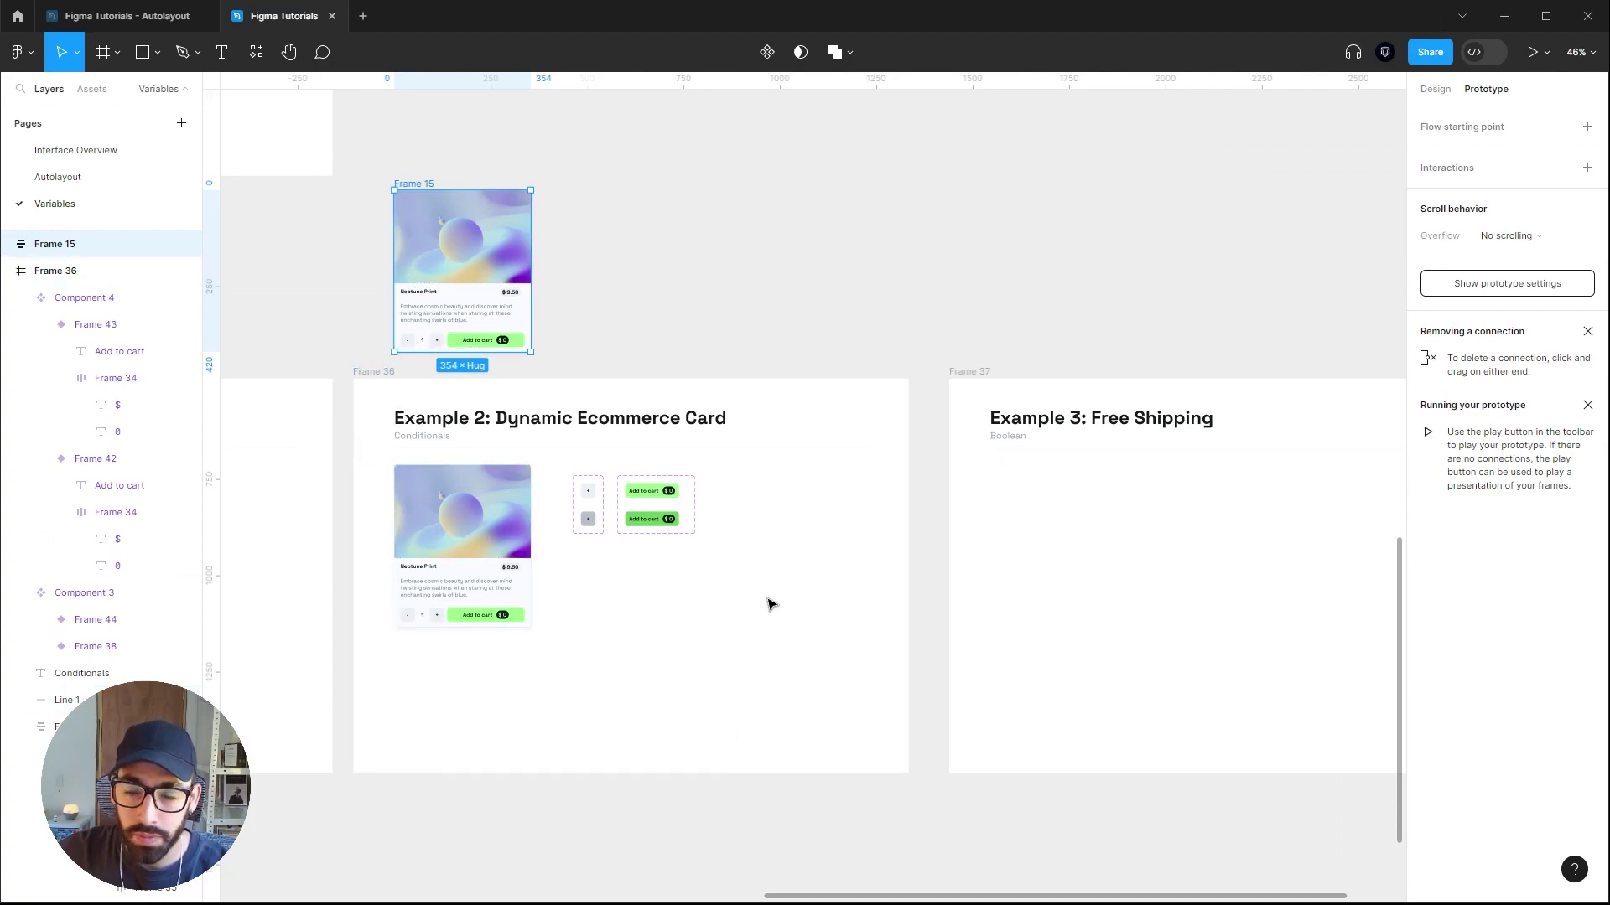
Preview the standalone Neptune Print card as a prototype and test the plus button's effect on the quantity.
click(522, 592)
key(shift+space)
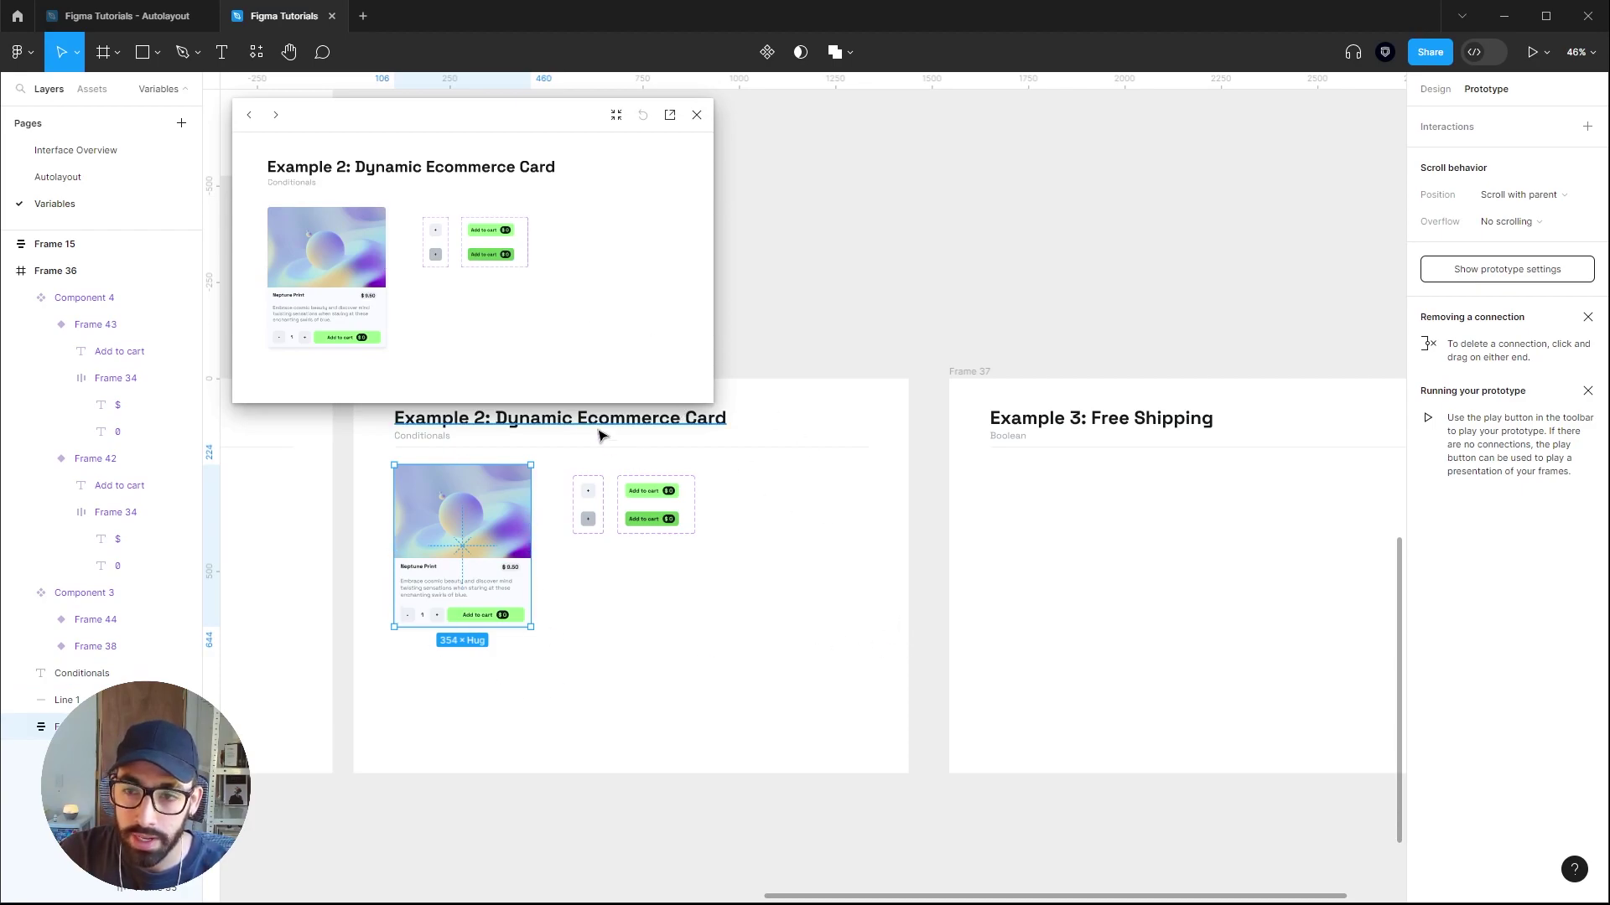
key(shift+n)
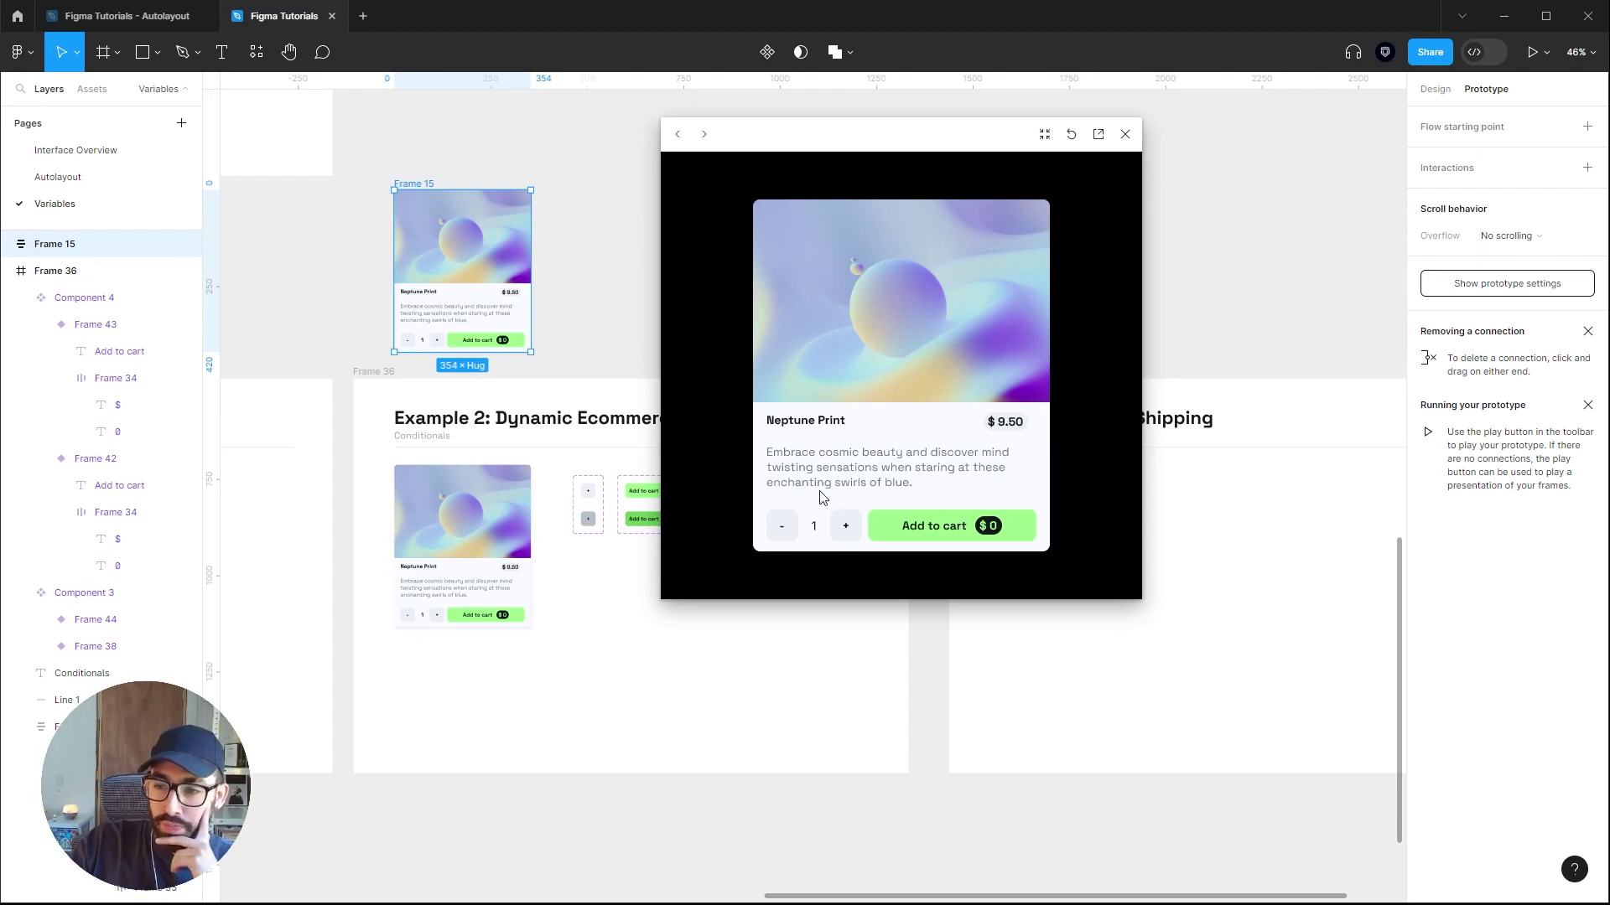
click(845, 528)
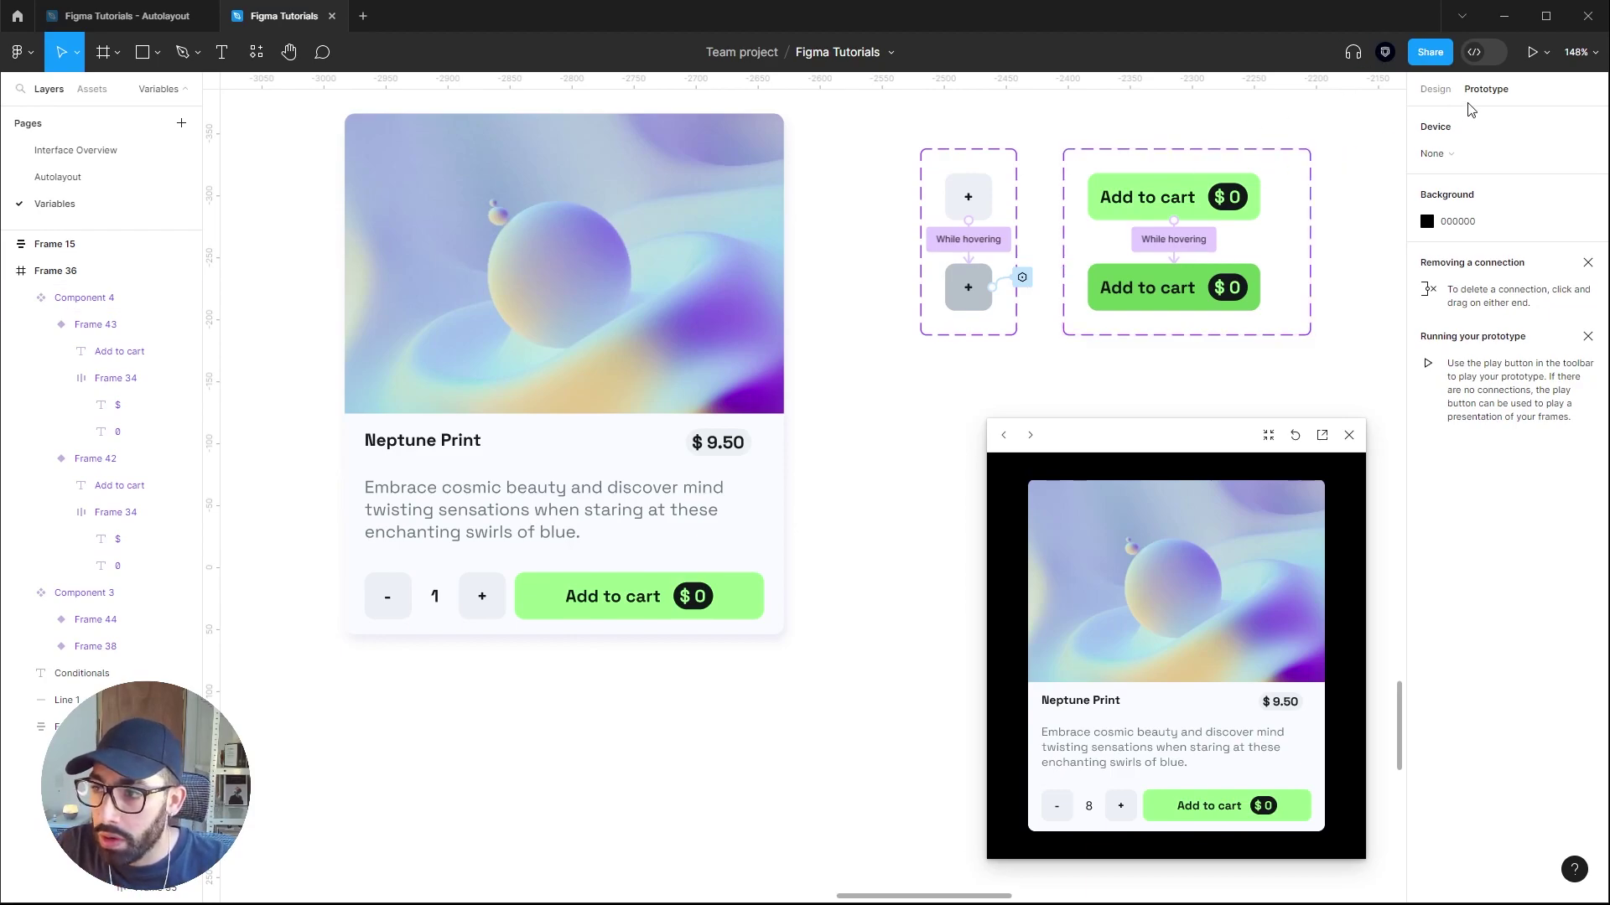
Add a second Set variable action to the darker plus variant's click interaction, setting neptune-total to neptune-price * neptune-count.
scroll(1058, 264, up, 2)
scroll(1058, 264, up, 5)
click(1016, 279)
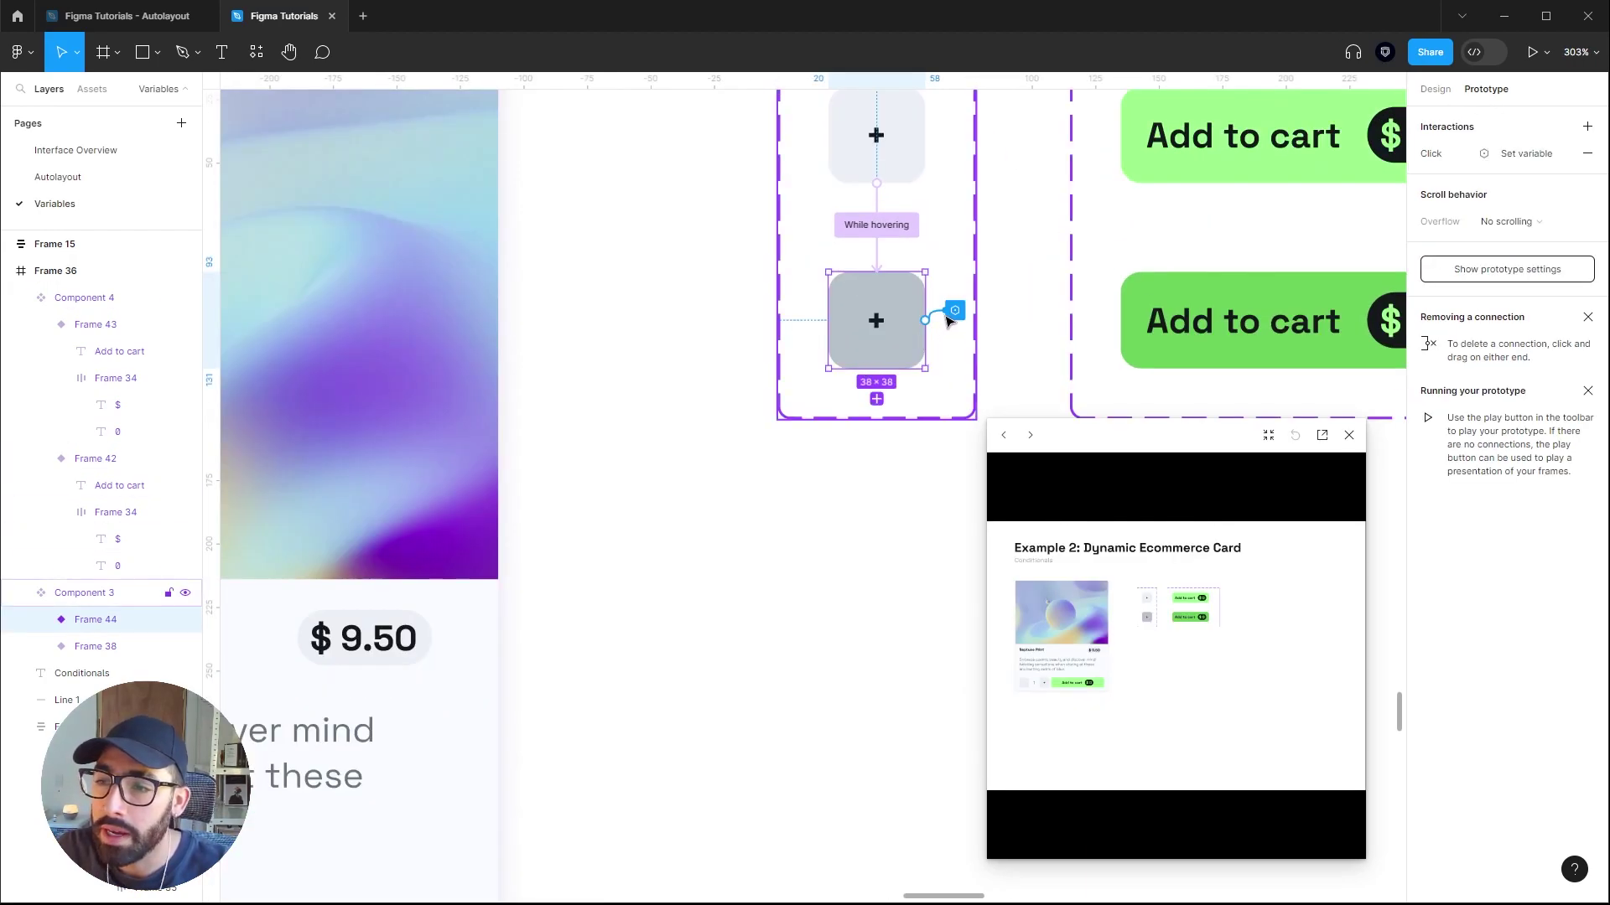
click(956, 313)
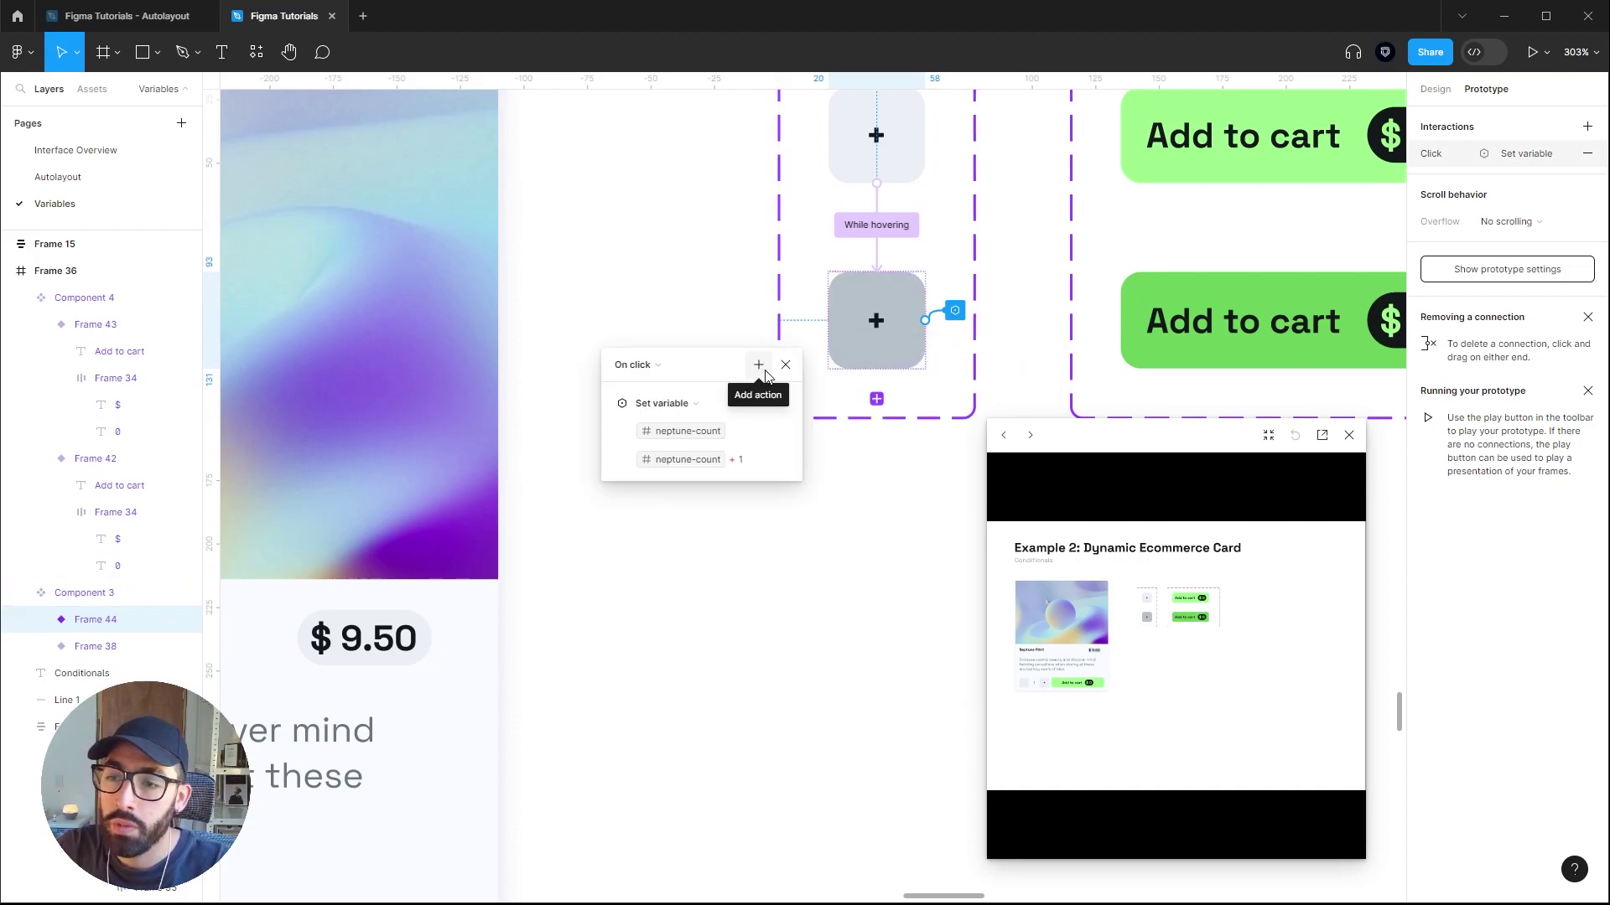
click(758, 365)
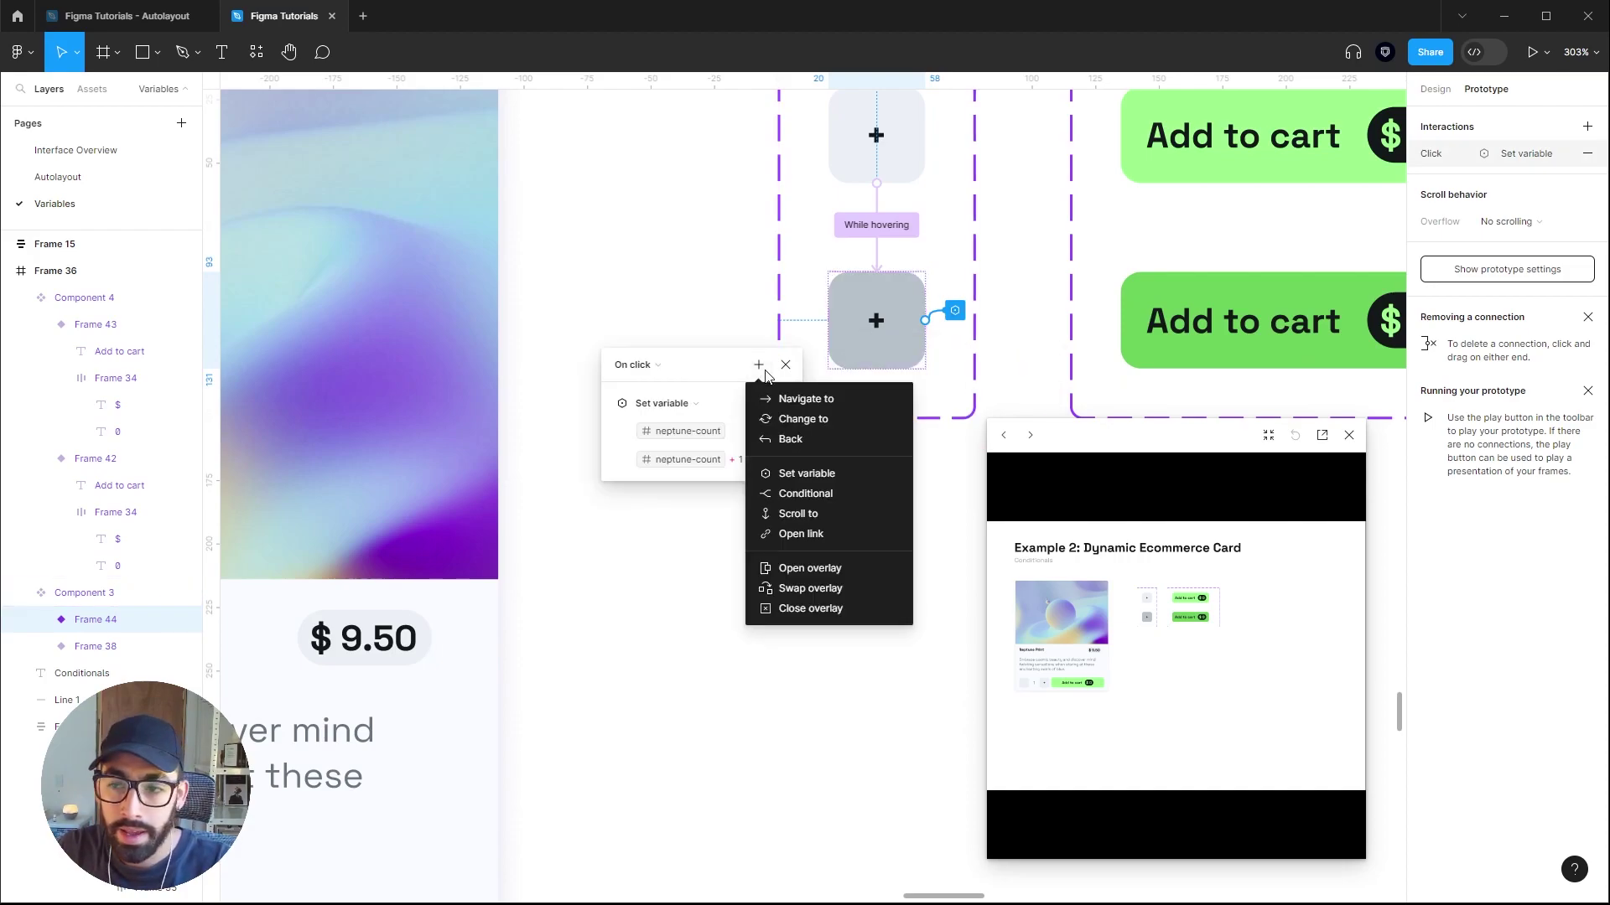
click(826, 475)
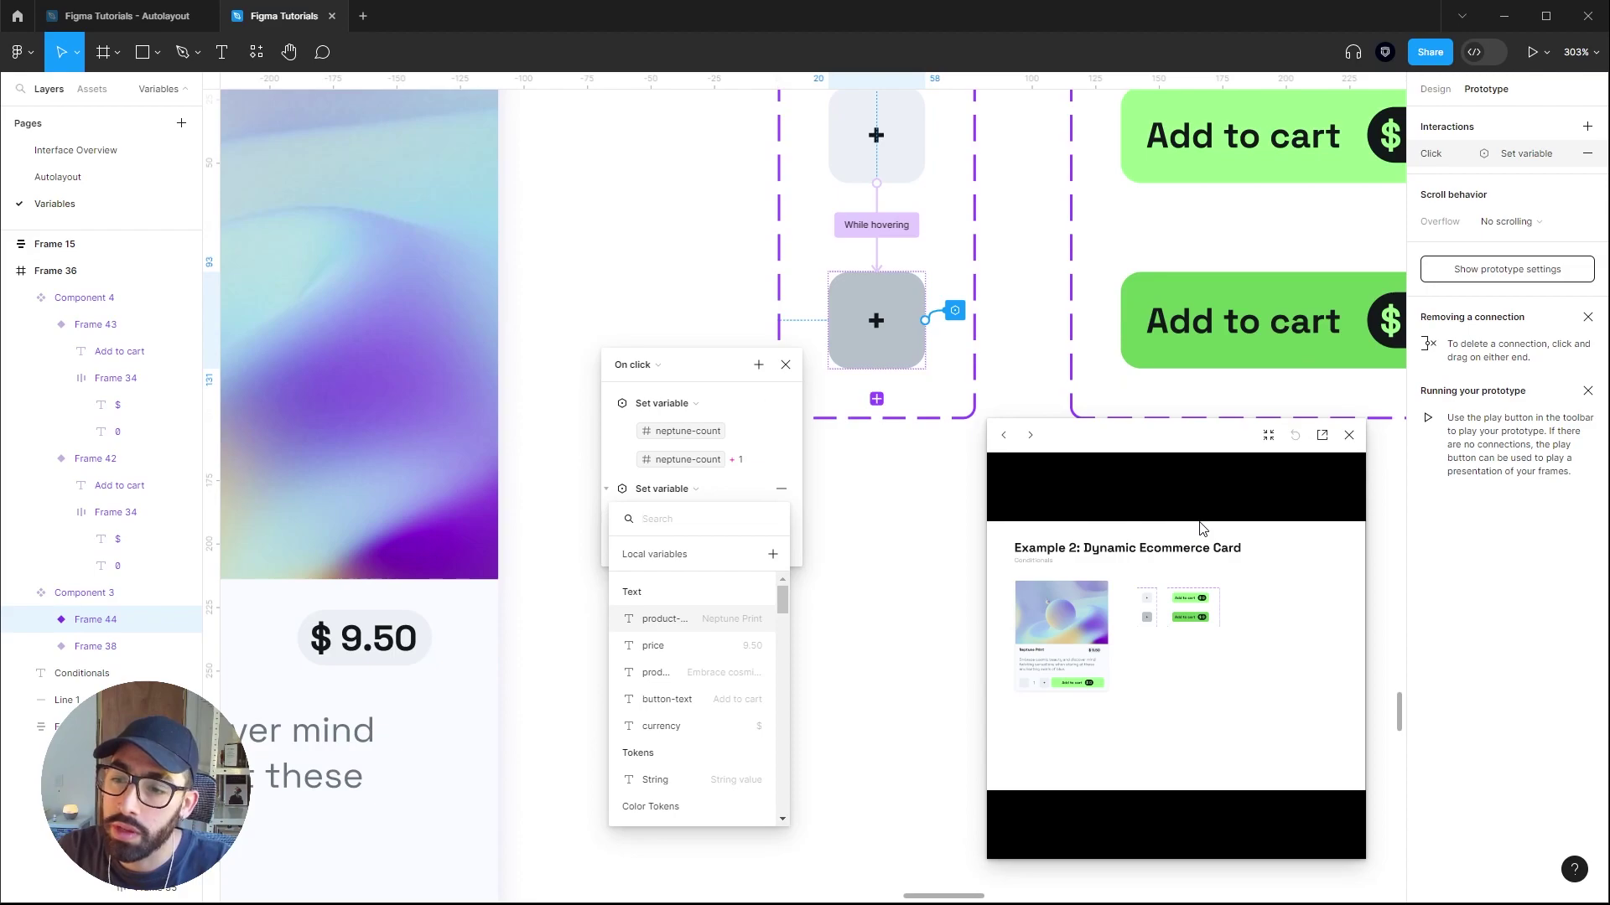
scroll(704, 740, down, 5)
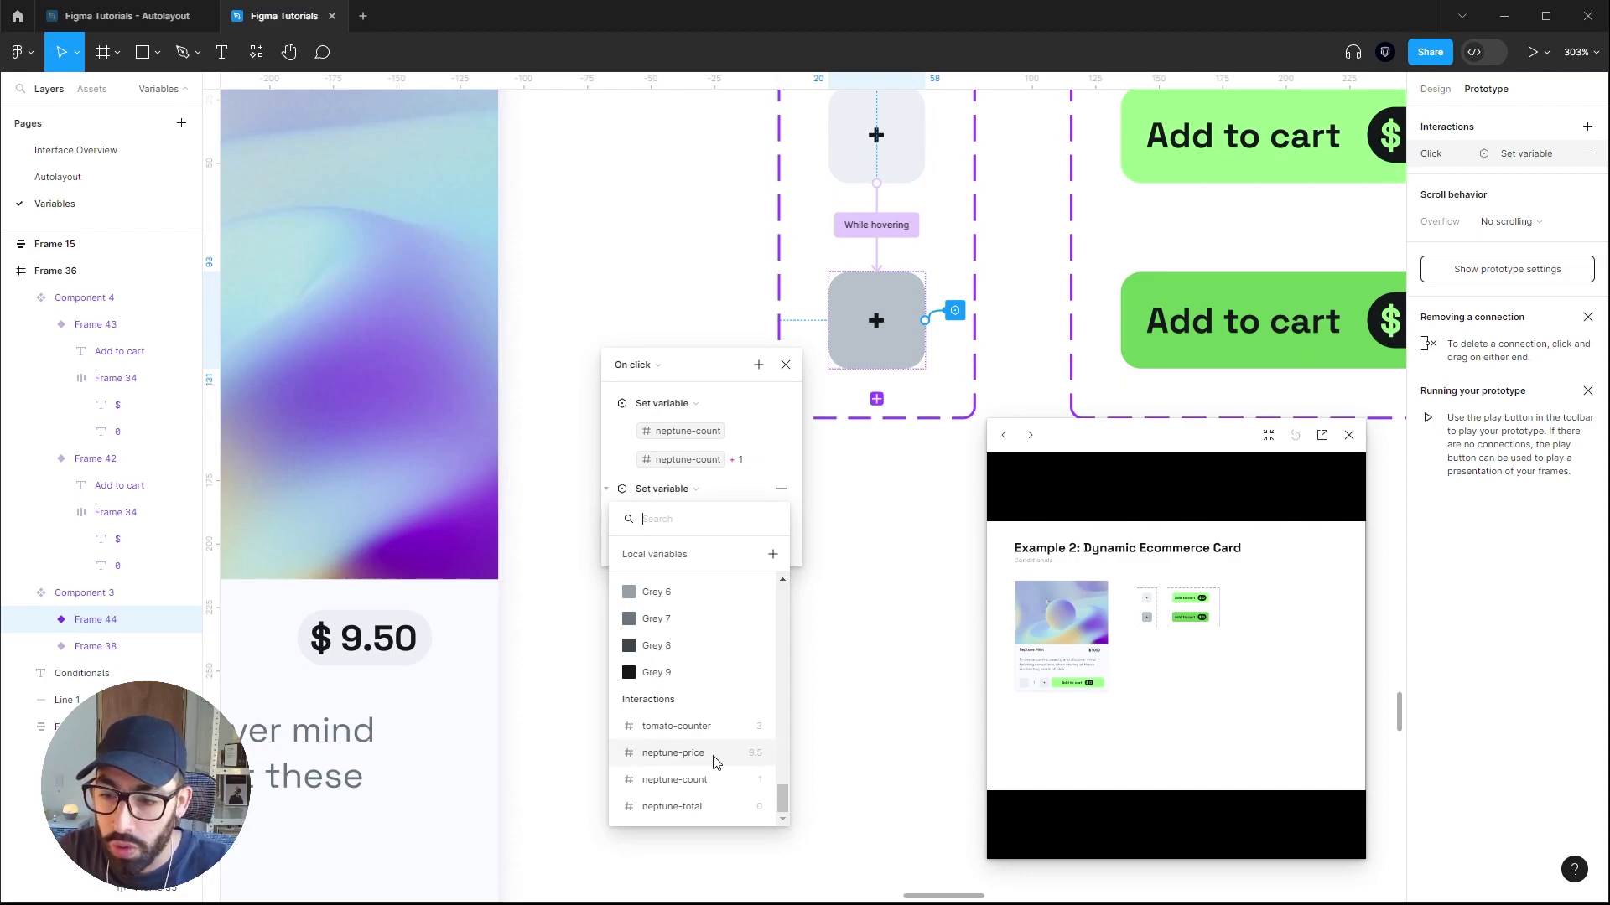
click(672, 807)
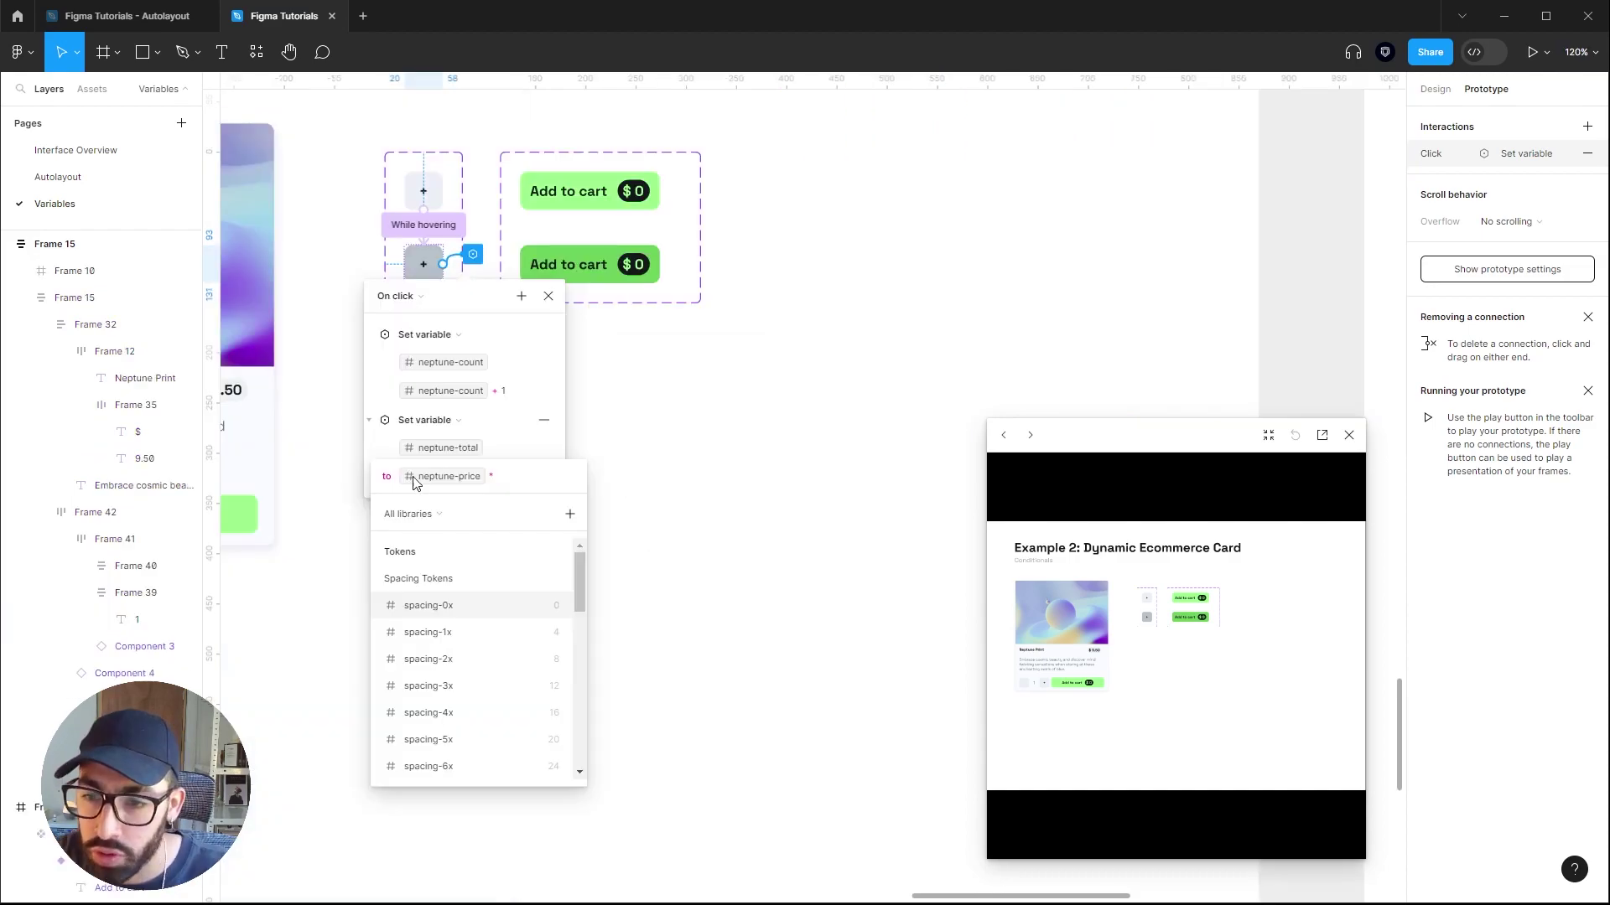
scroll(528, 749, down, 3)
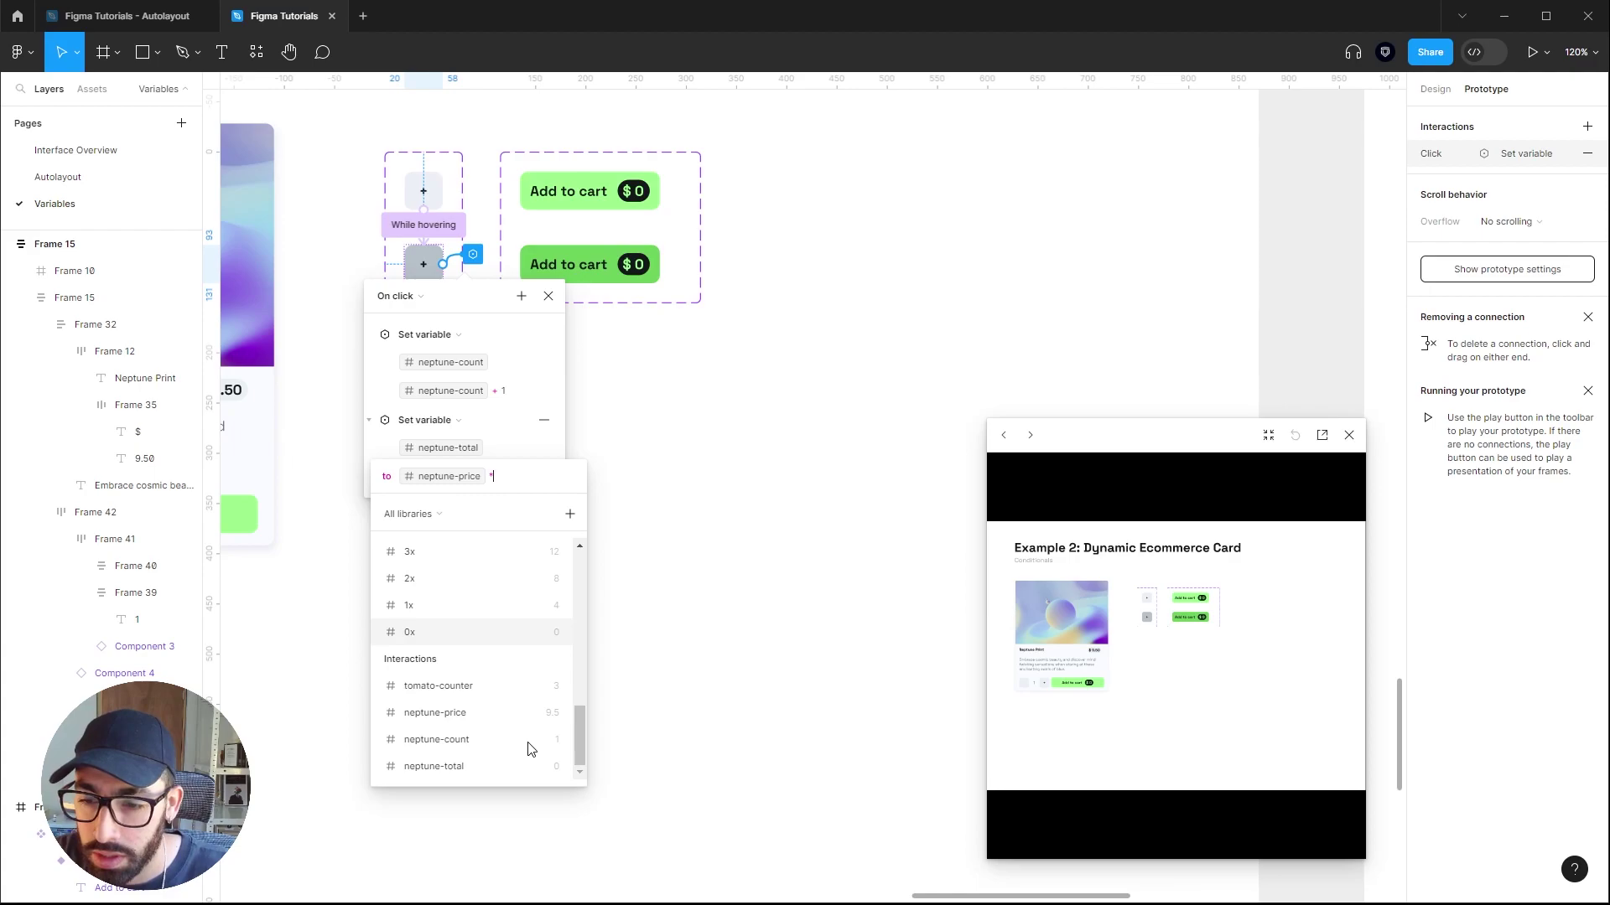
click(498, 749)
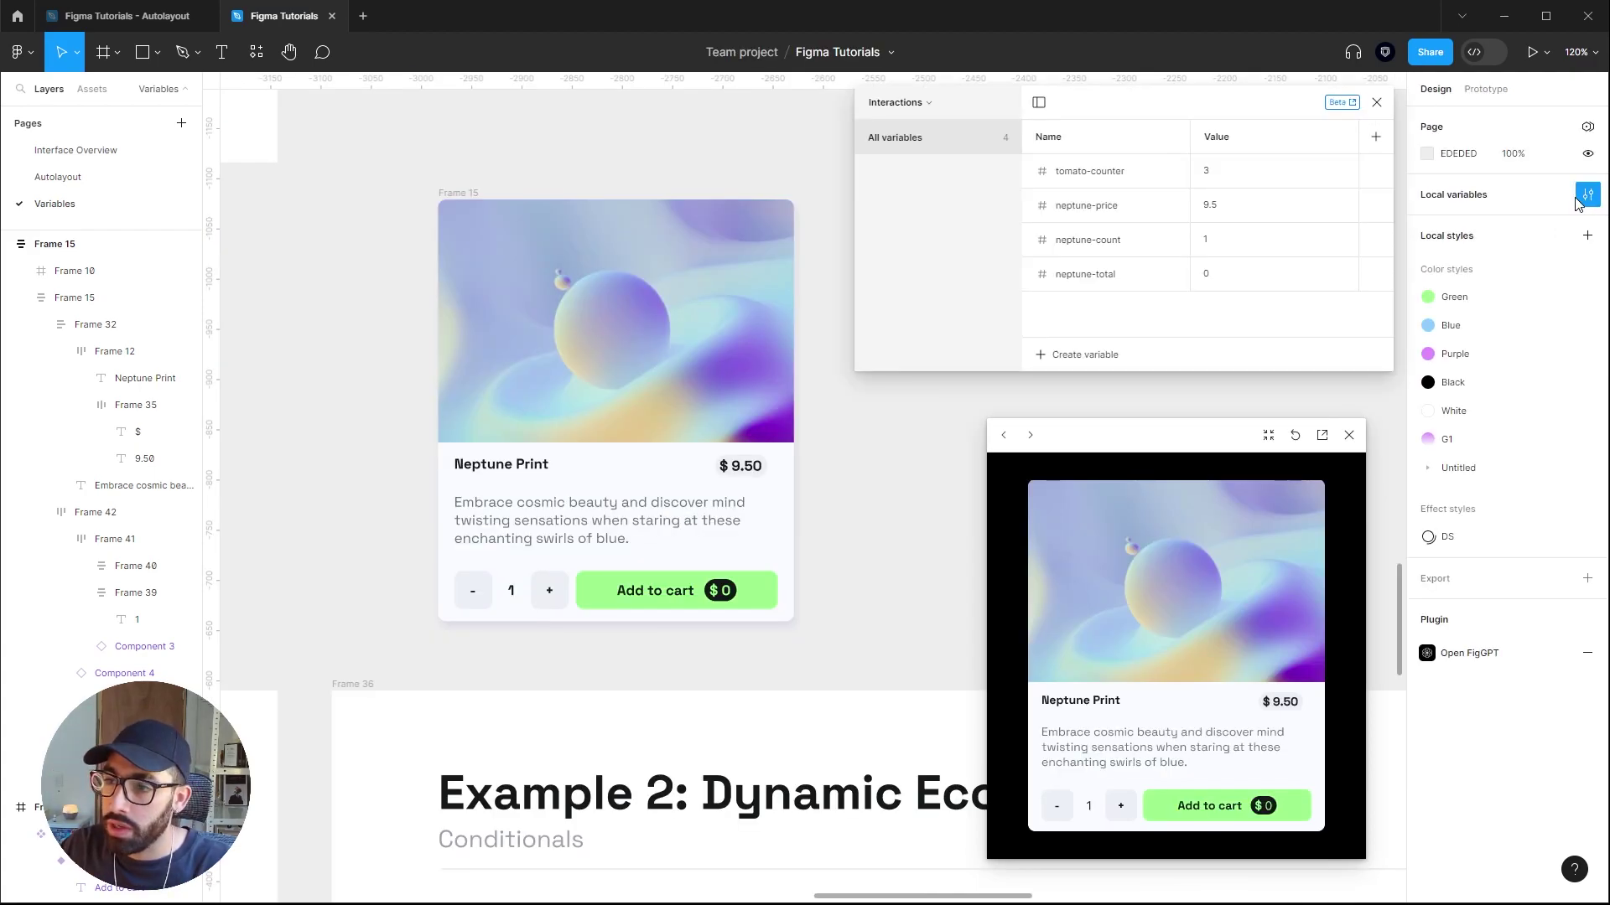
Set the initial value of the neptune-total variable to 9.5.
click(1213, 282)
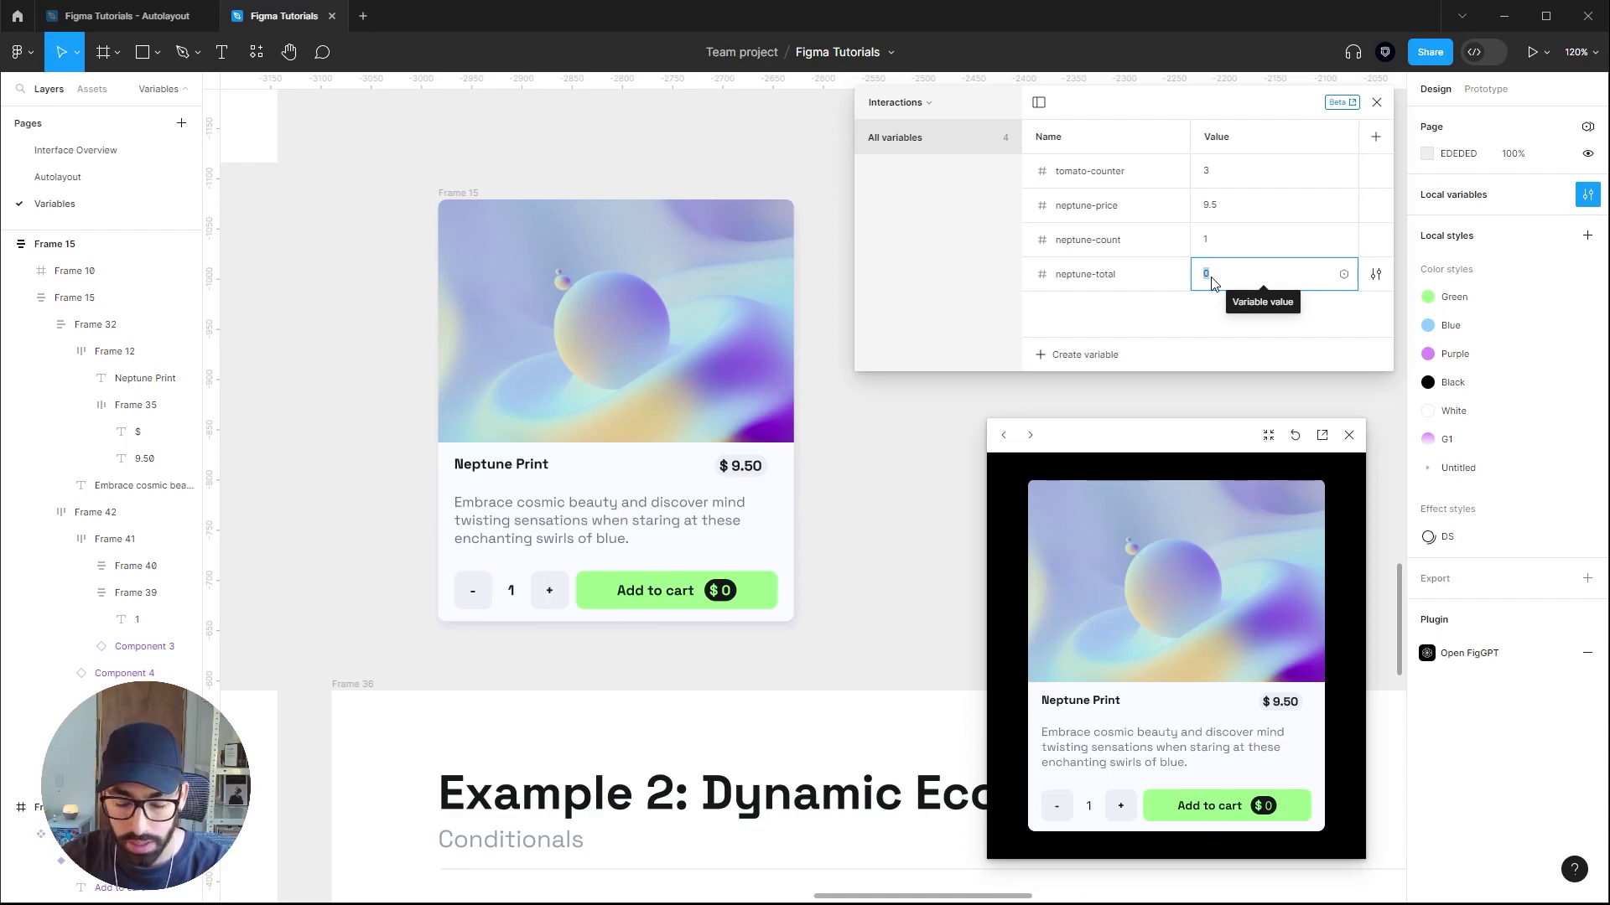
click(1216, 210)
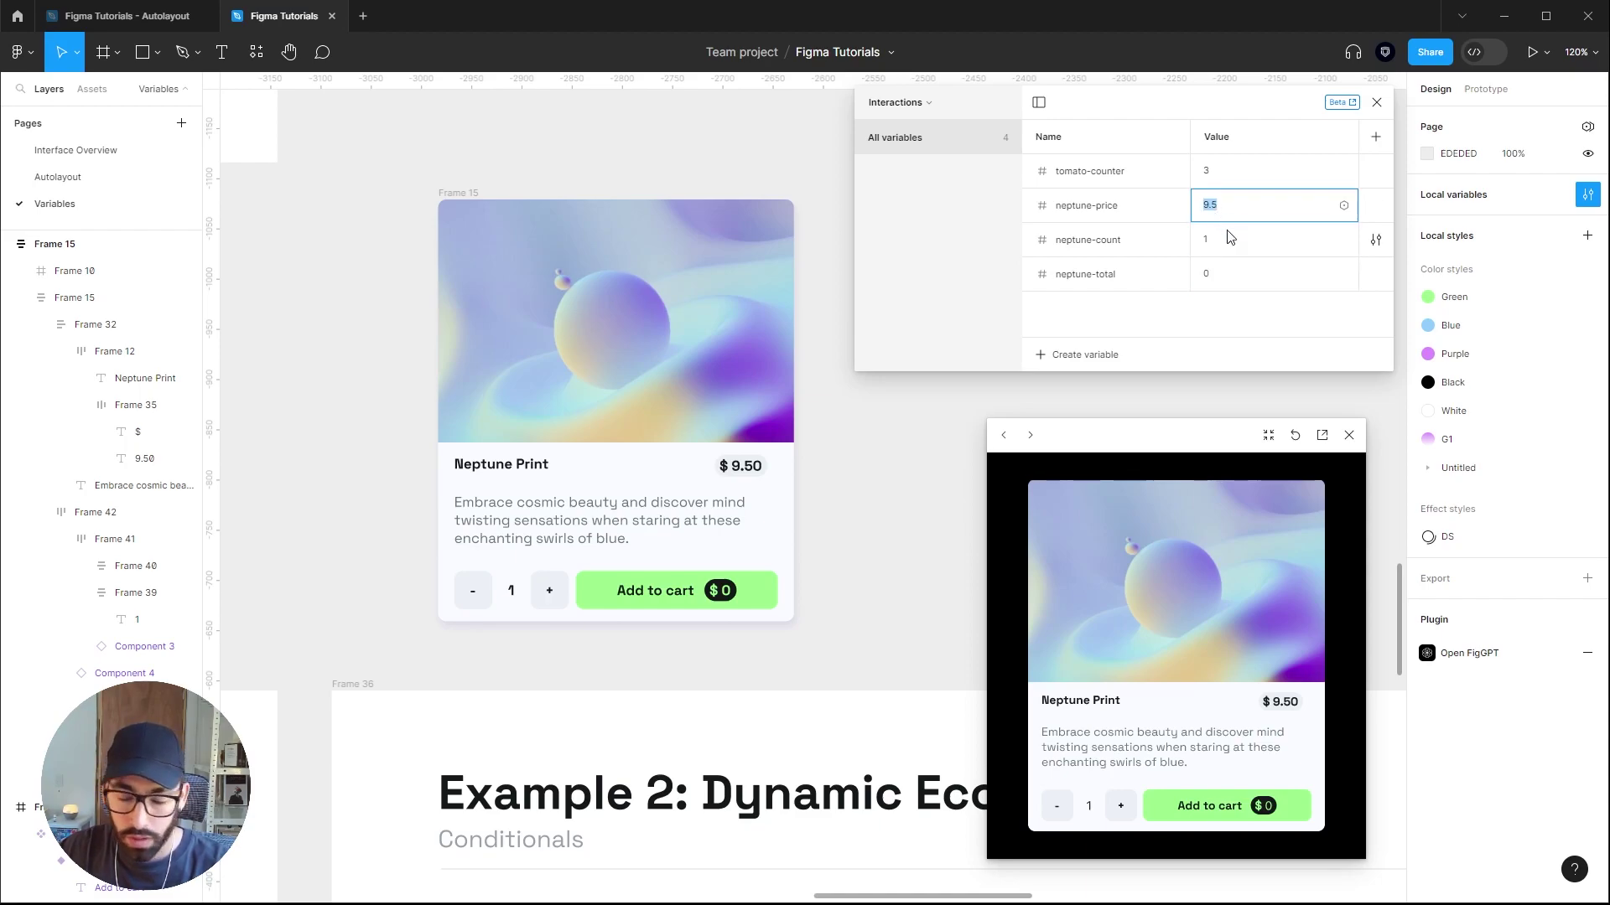
click(1239, 280)
text(9.5)
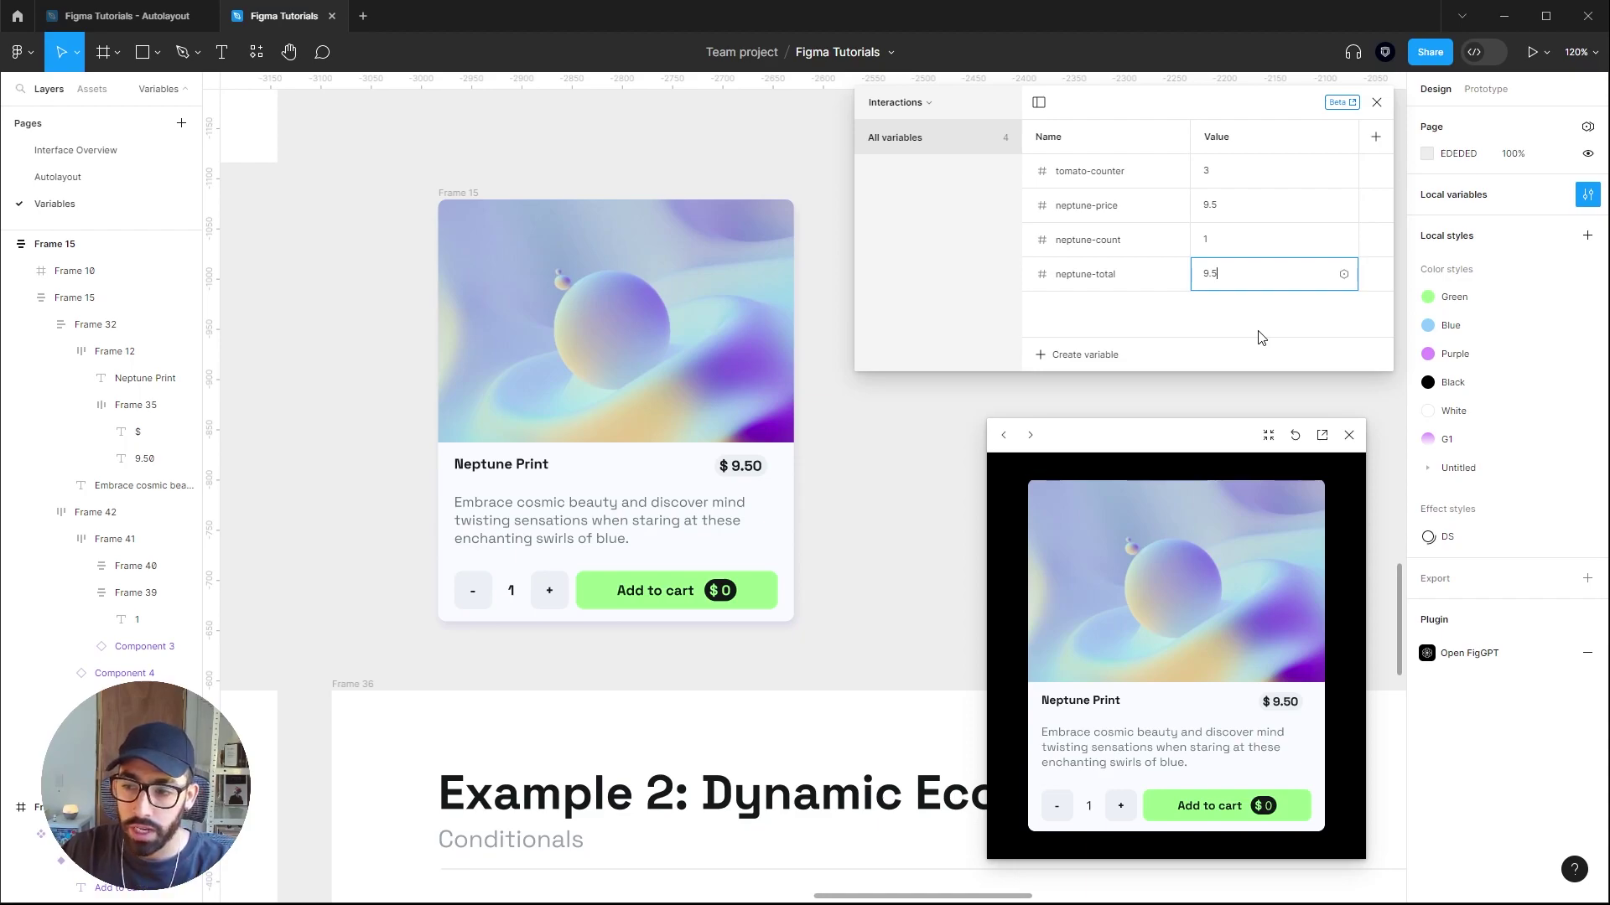
click(1198, 324)
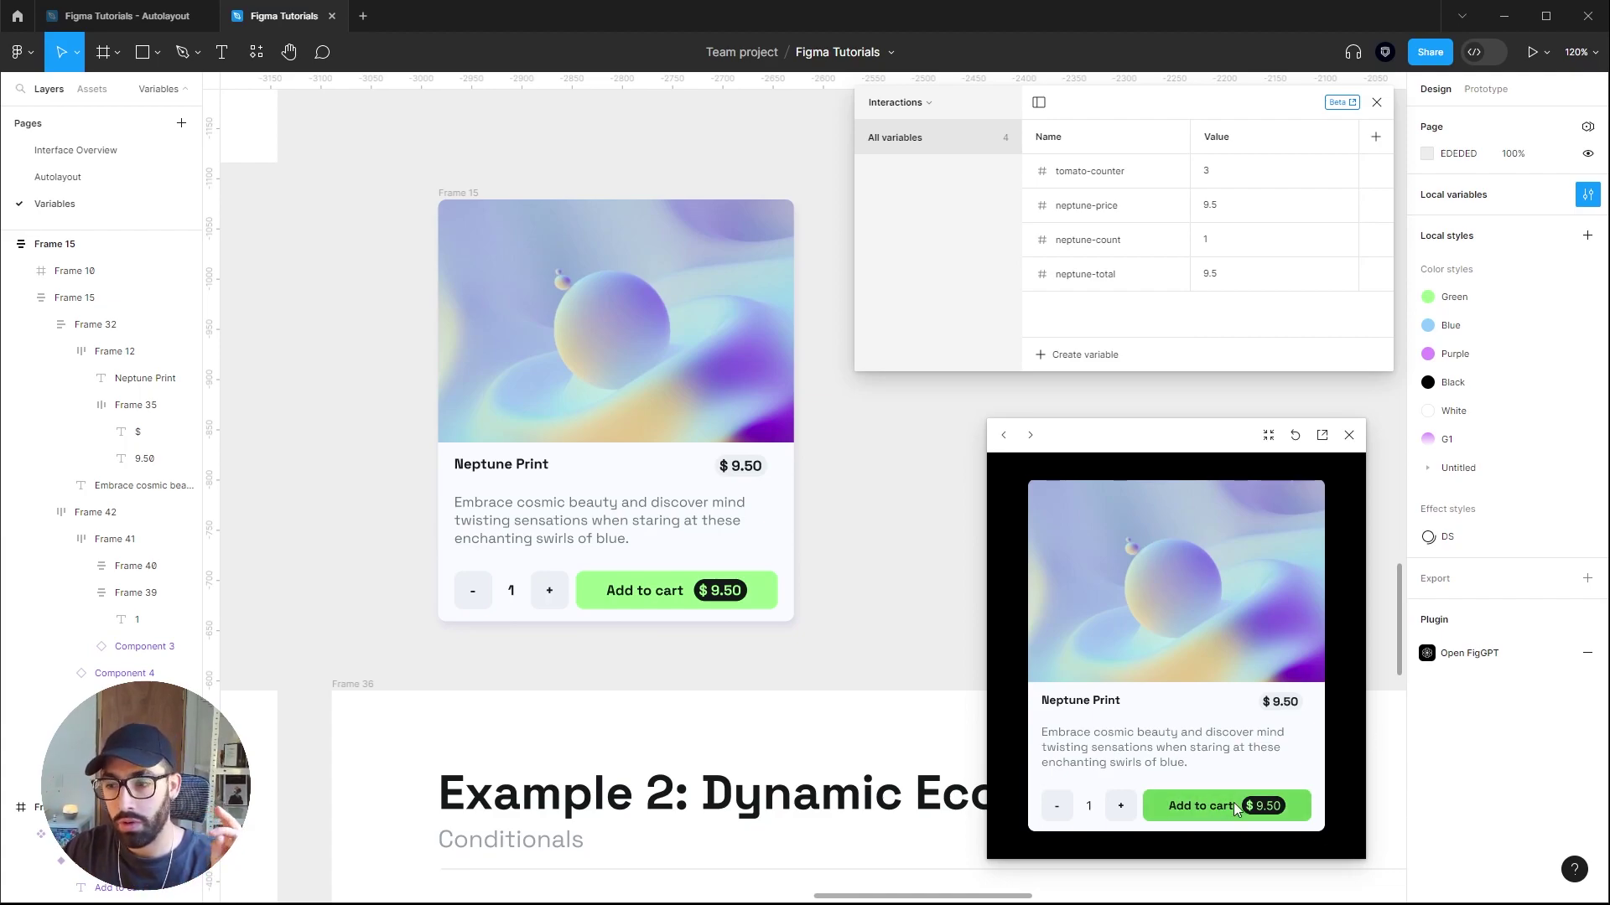
Test the plus button repeatedly in the prototype preview to check how the quantity and cart total respond.
click(1119, 821)
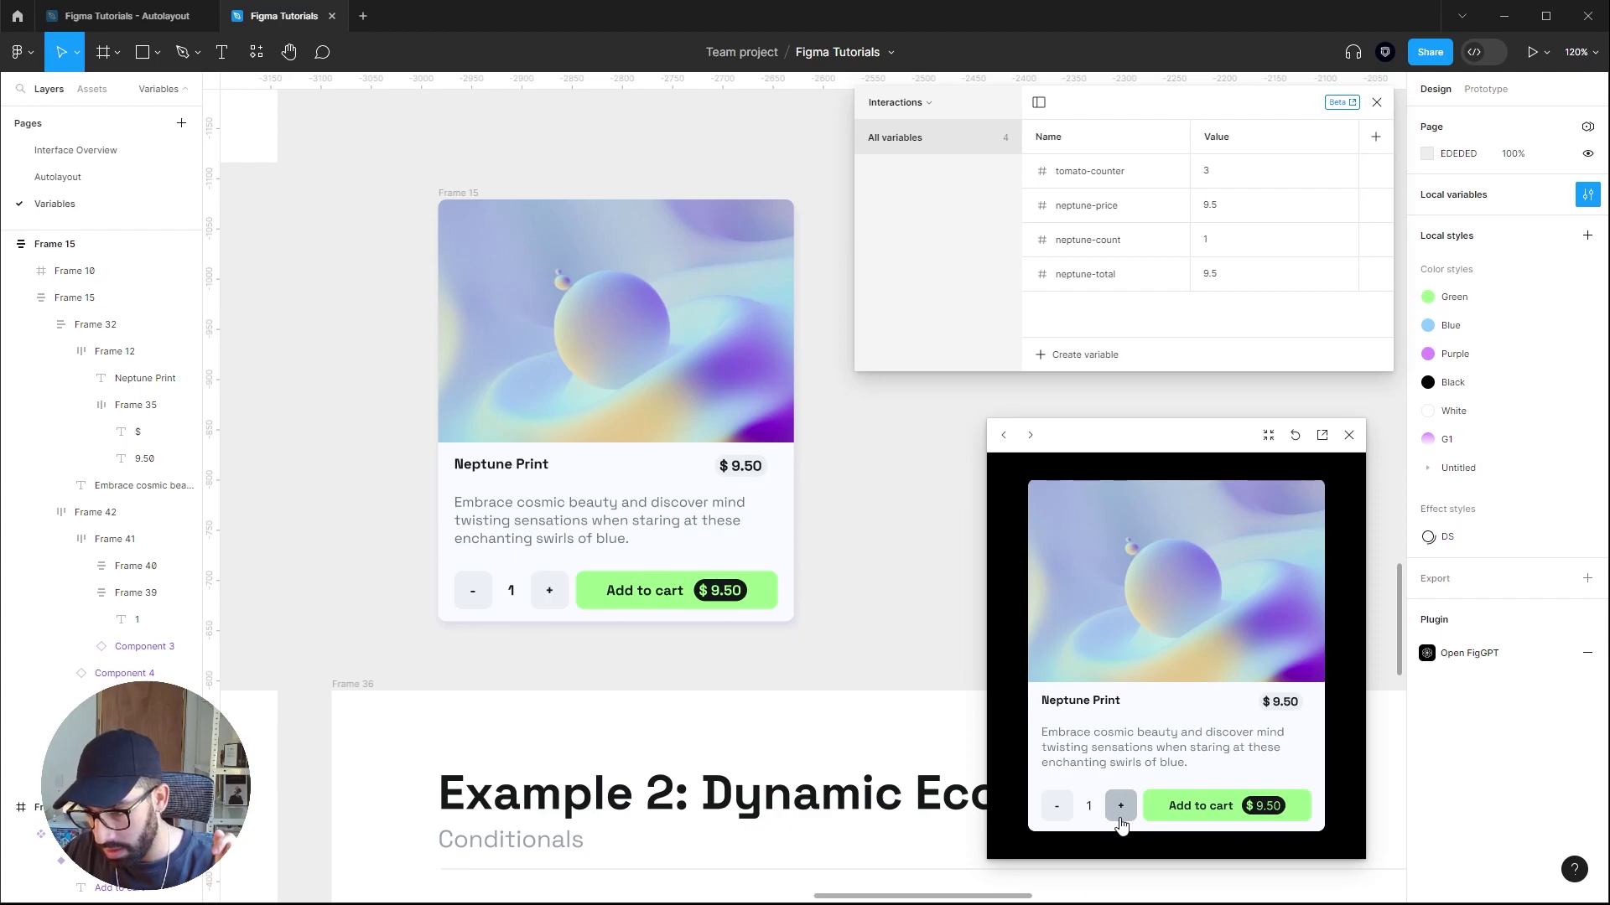
click(1120, 806)
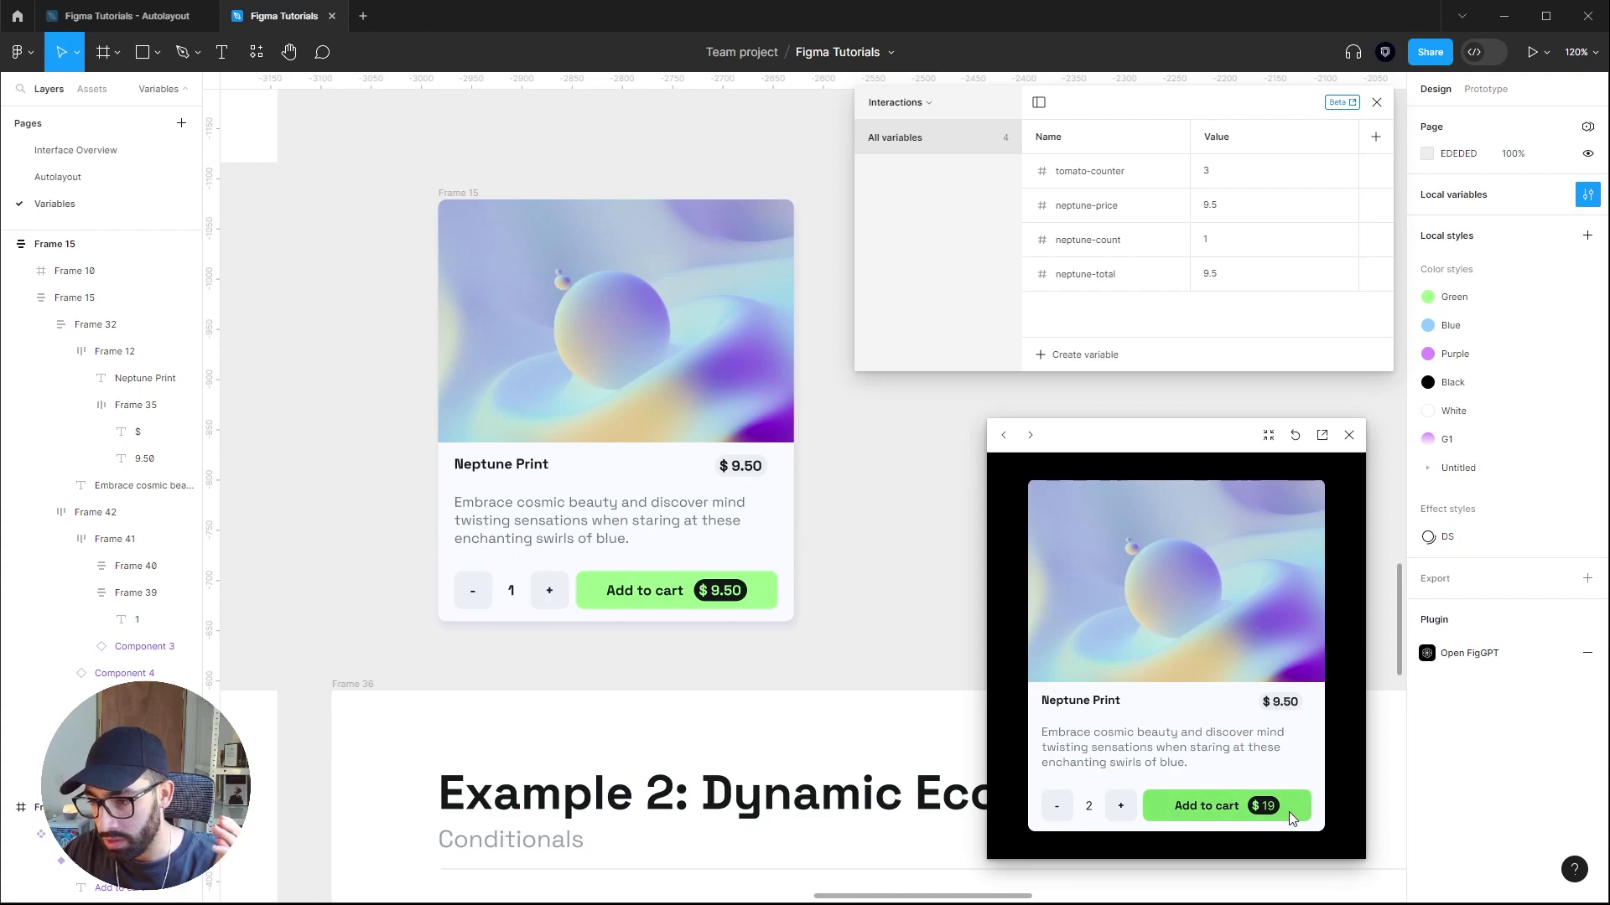
click(1123, 816)
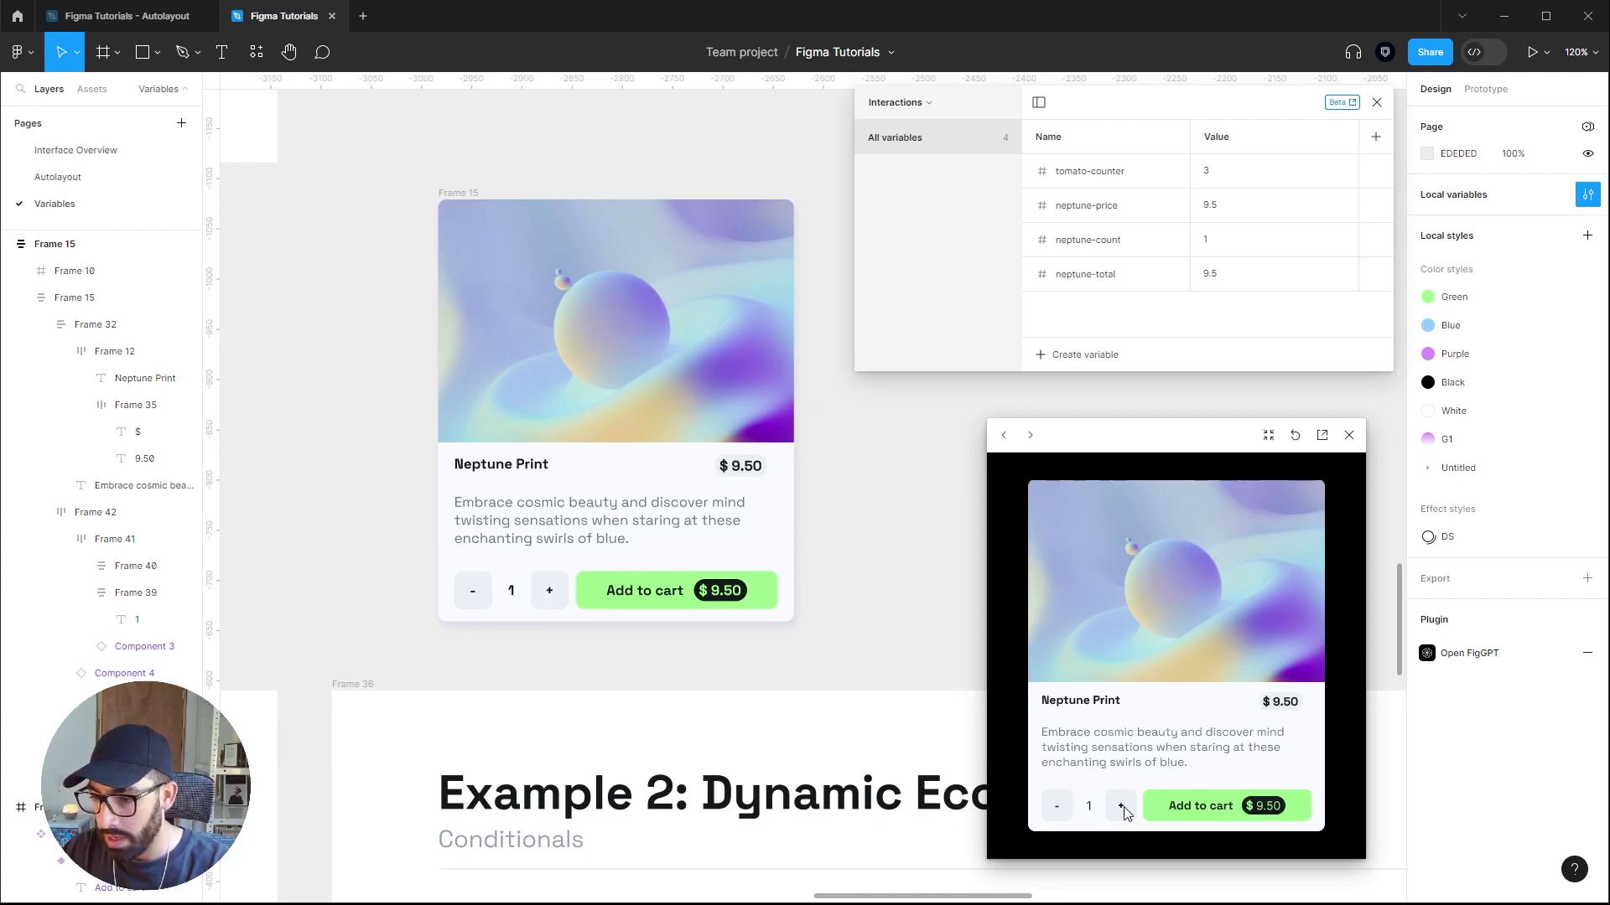
click(1121, 806)
click(1121, 807)
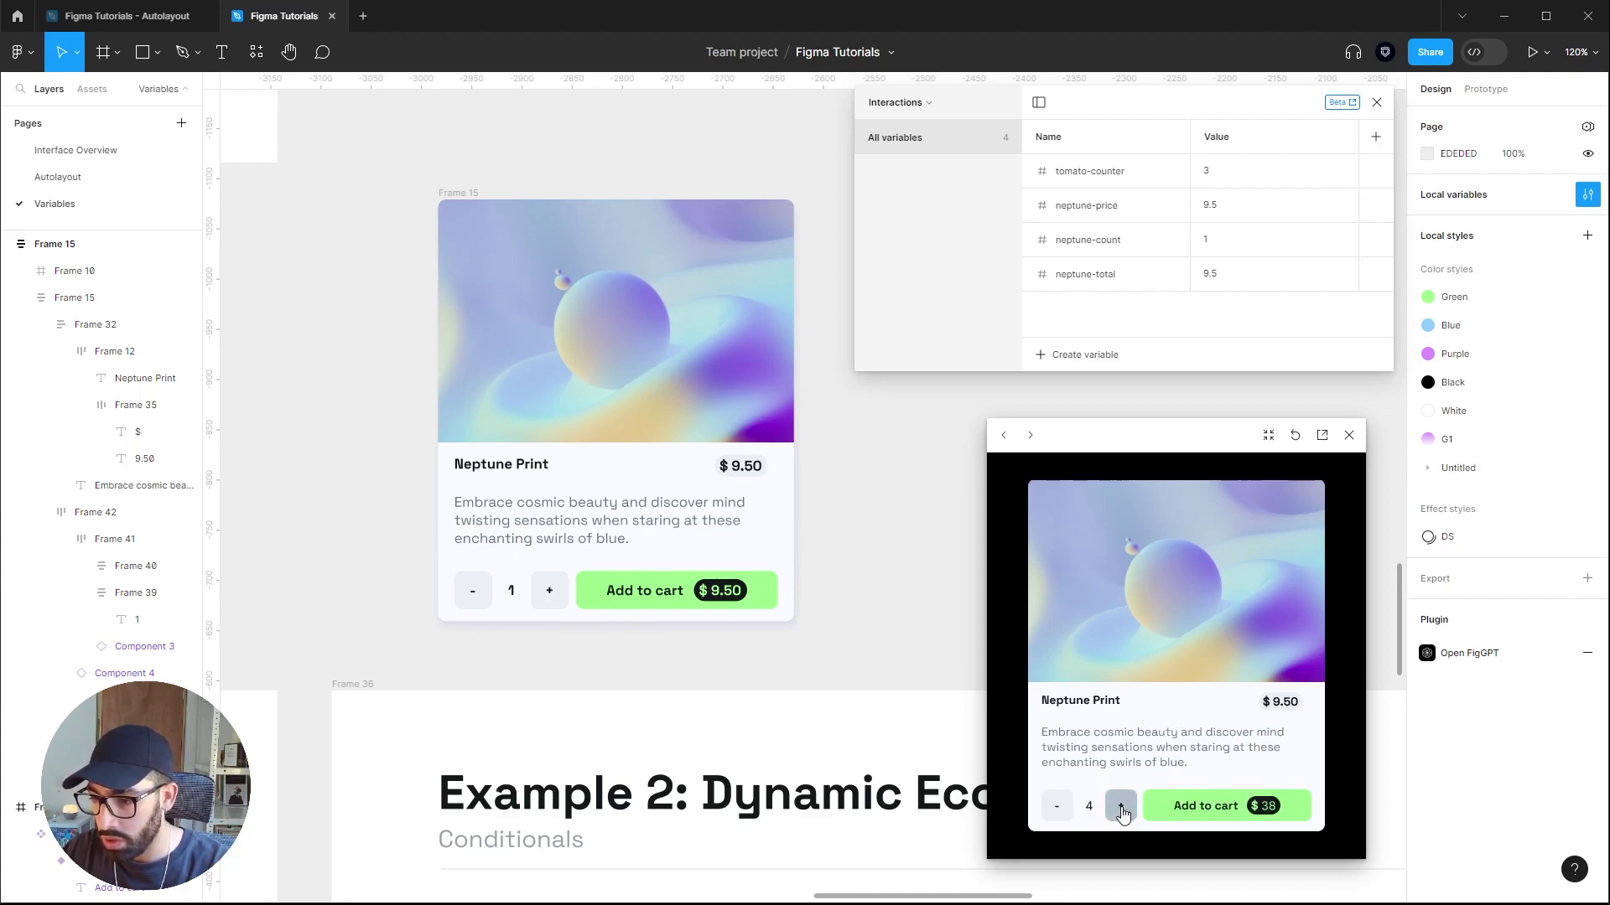
click(1121, 806)
click(1121, 807)
click(1121, 807)
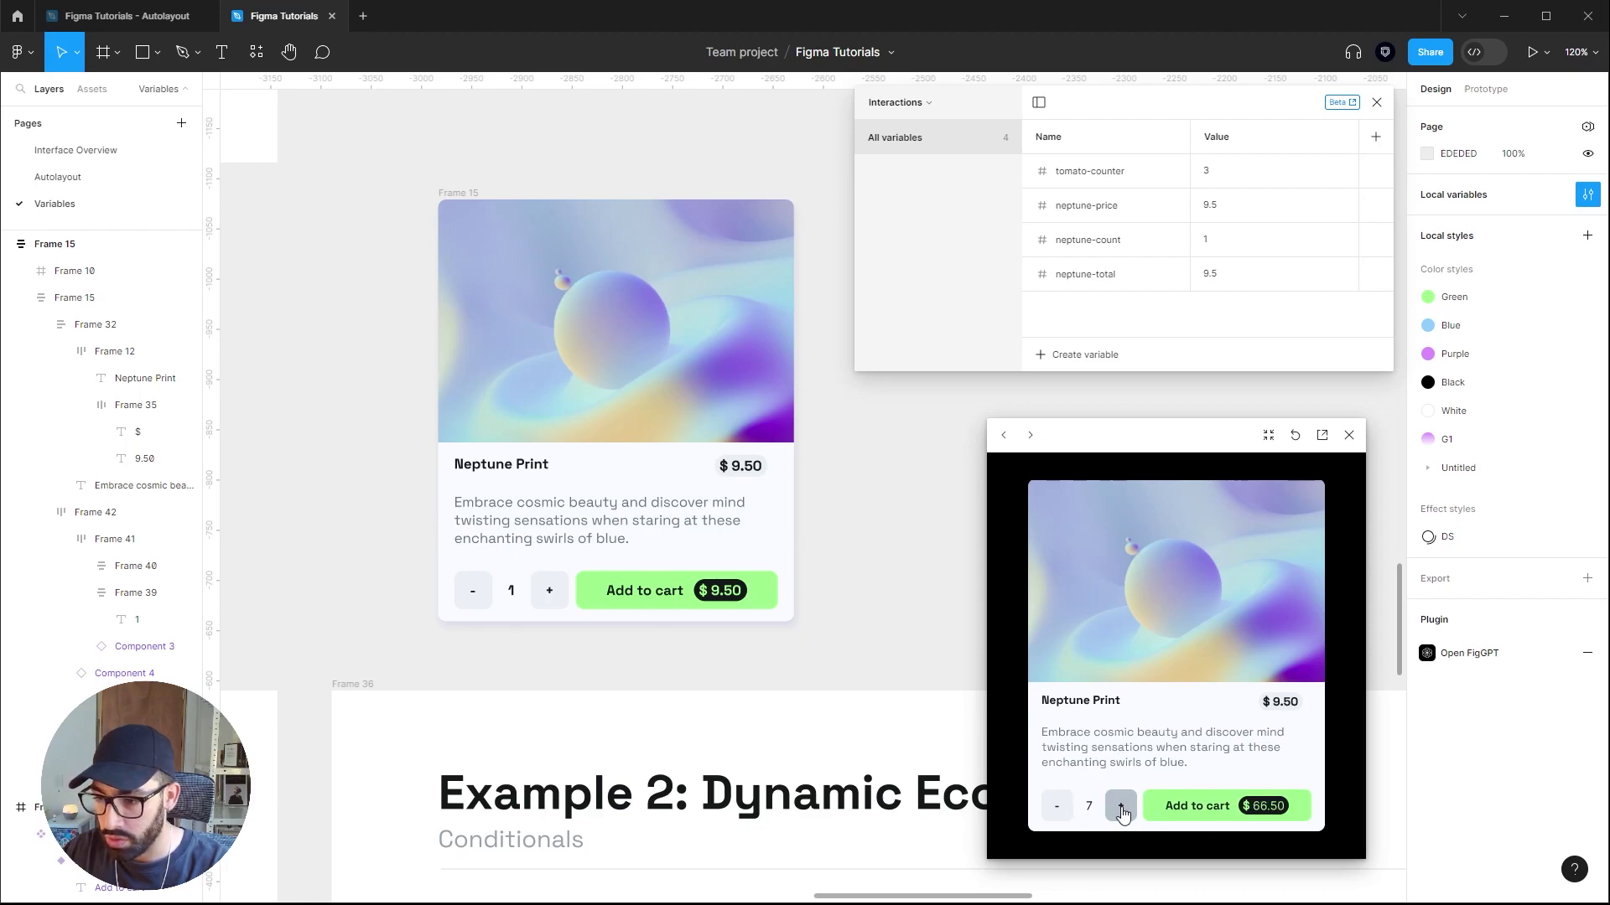
click(1120, 806)
click(1121, 806)
click(1121, 807)
click(1121, 806)
click(1121, 807)
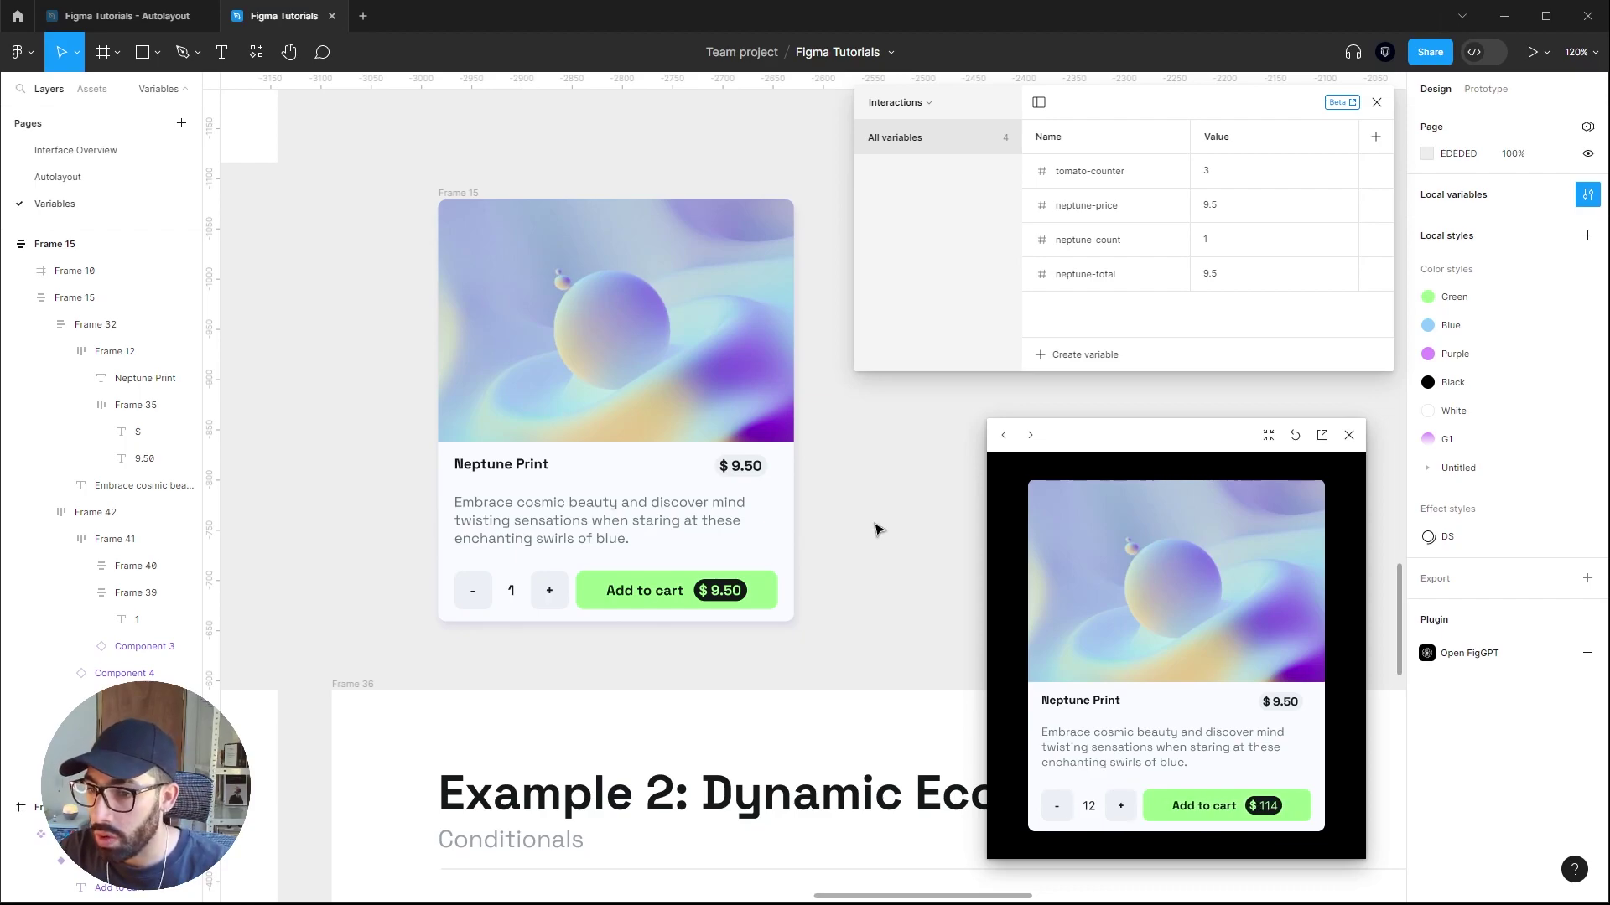
Add a "Free Shipping" text beside the Neptune Print card in the Example 3: Free Shipping frame.
scroll(917, 503, down, 3)
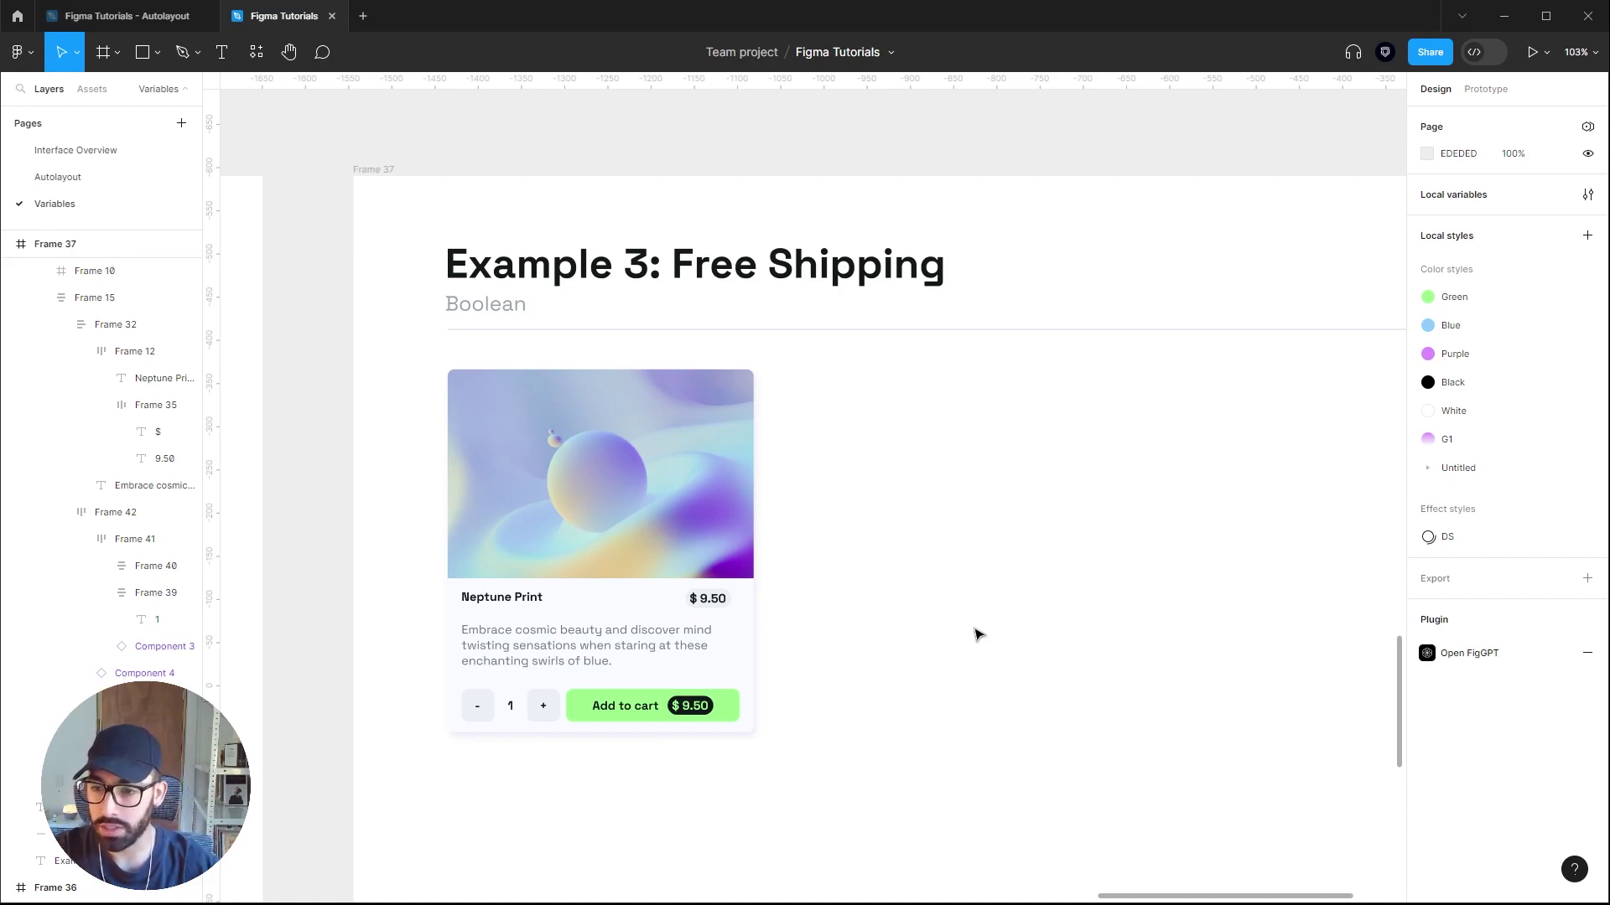
key(t)
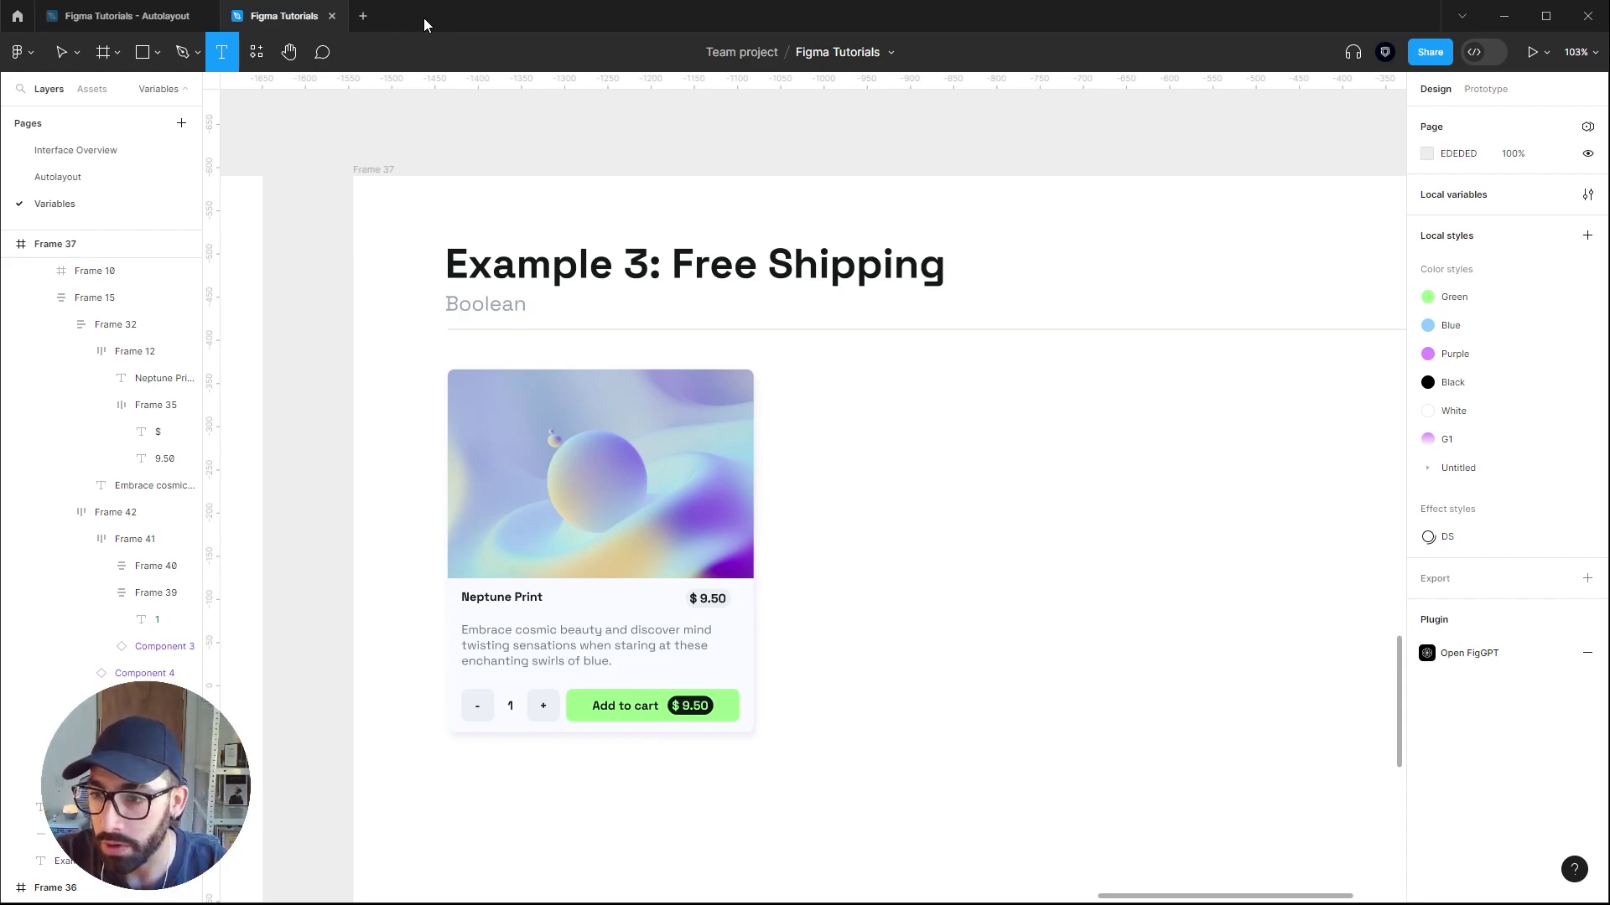
click(845, 405)
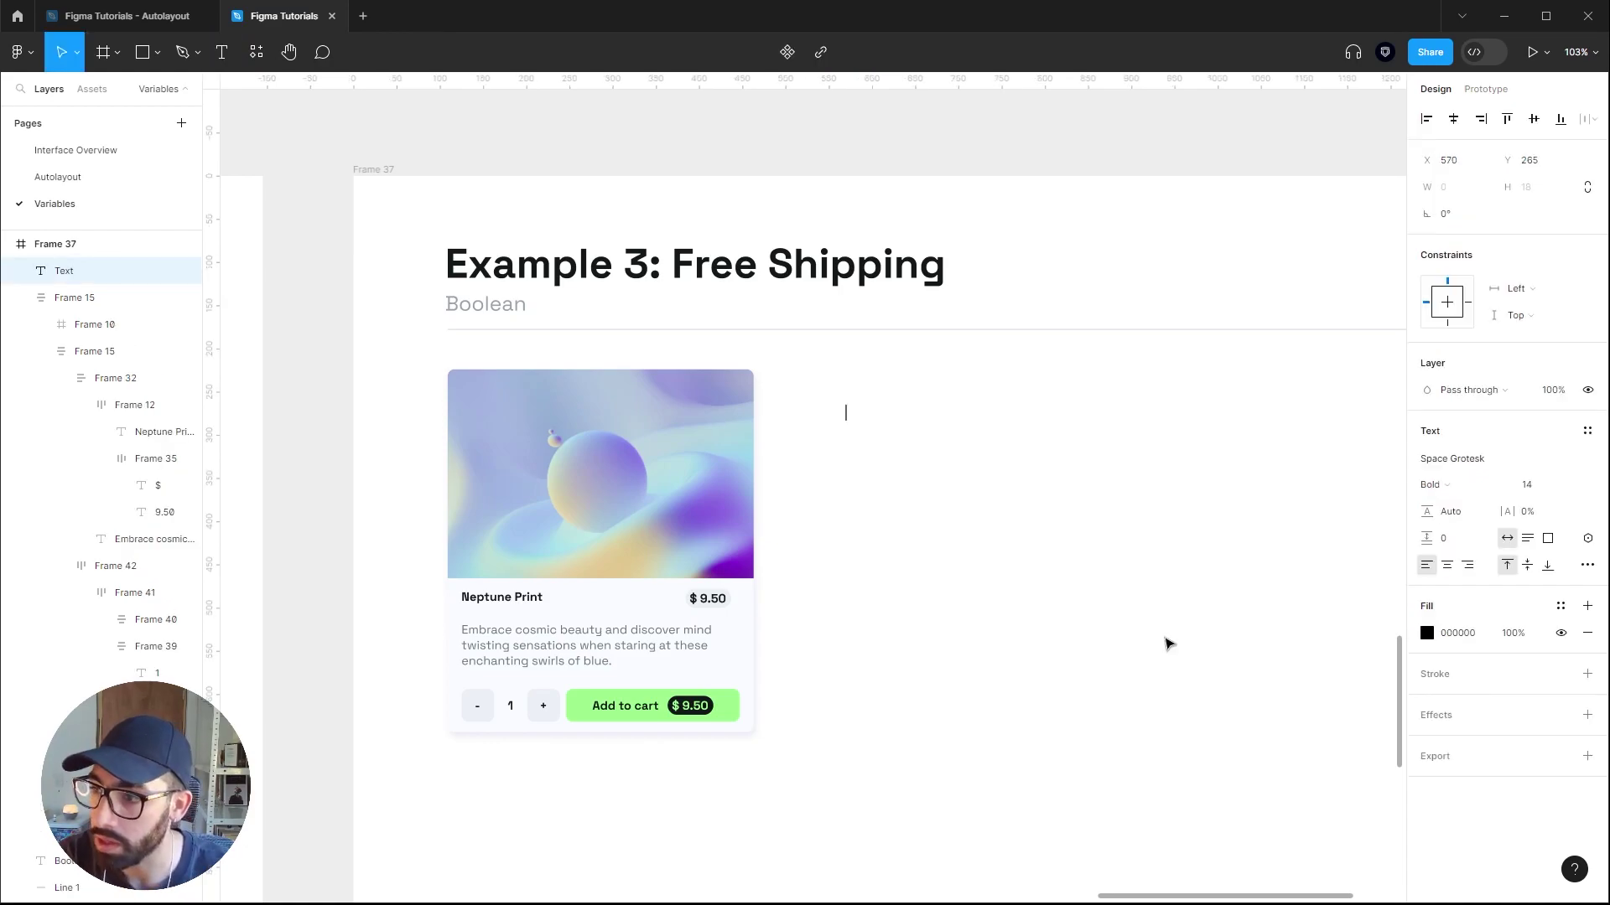
text(Free)
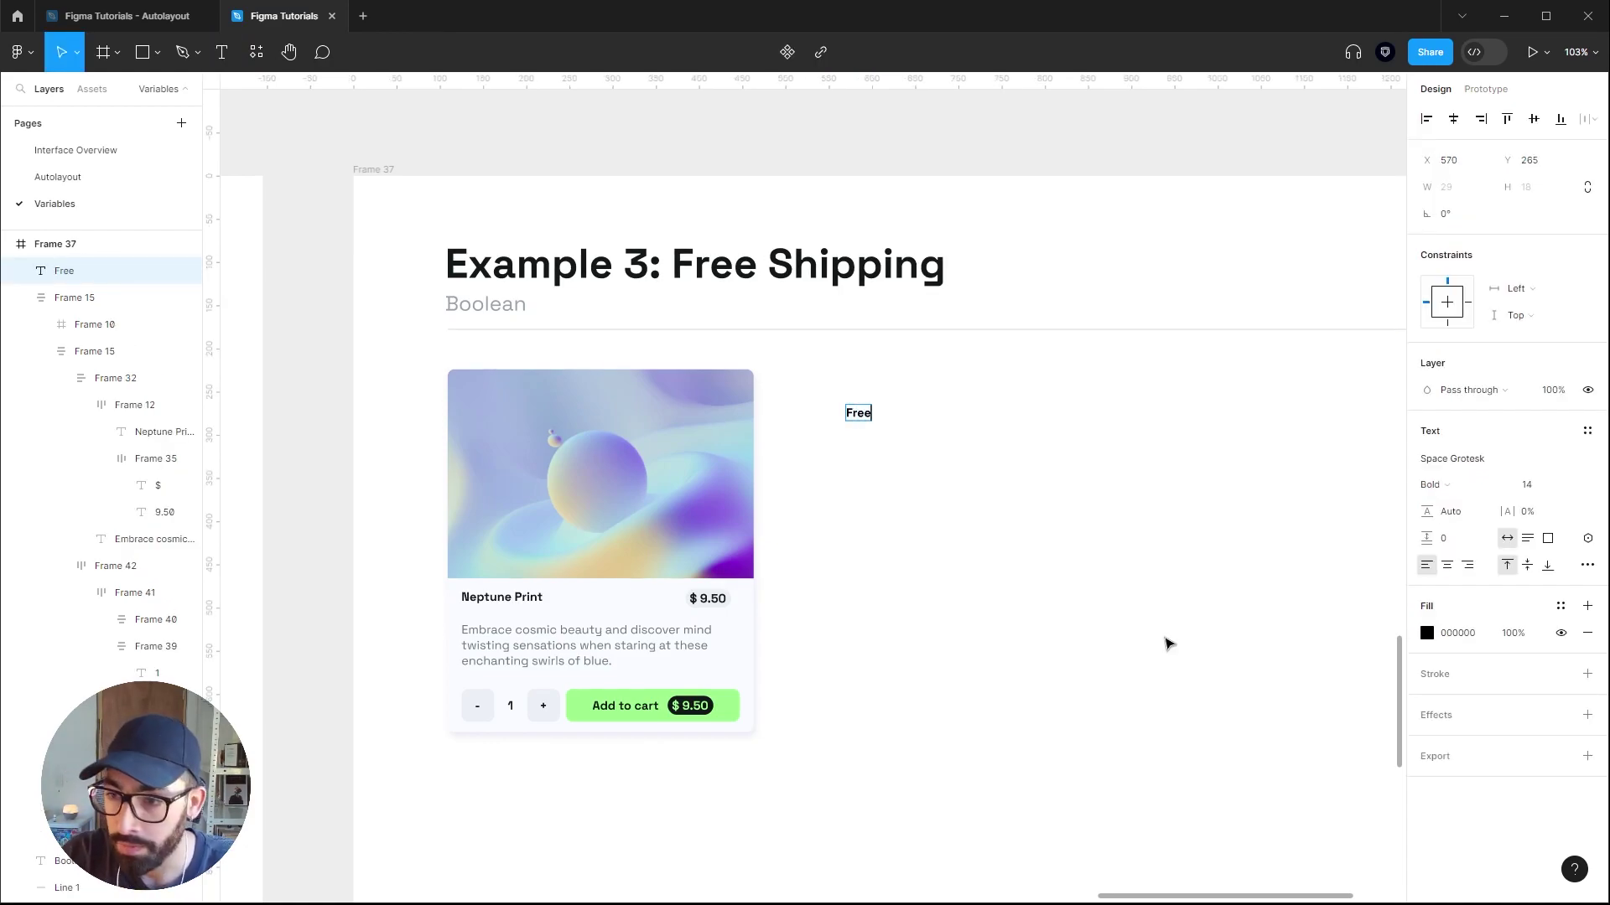
text( Shipping)
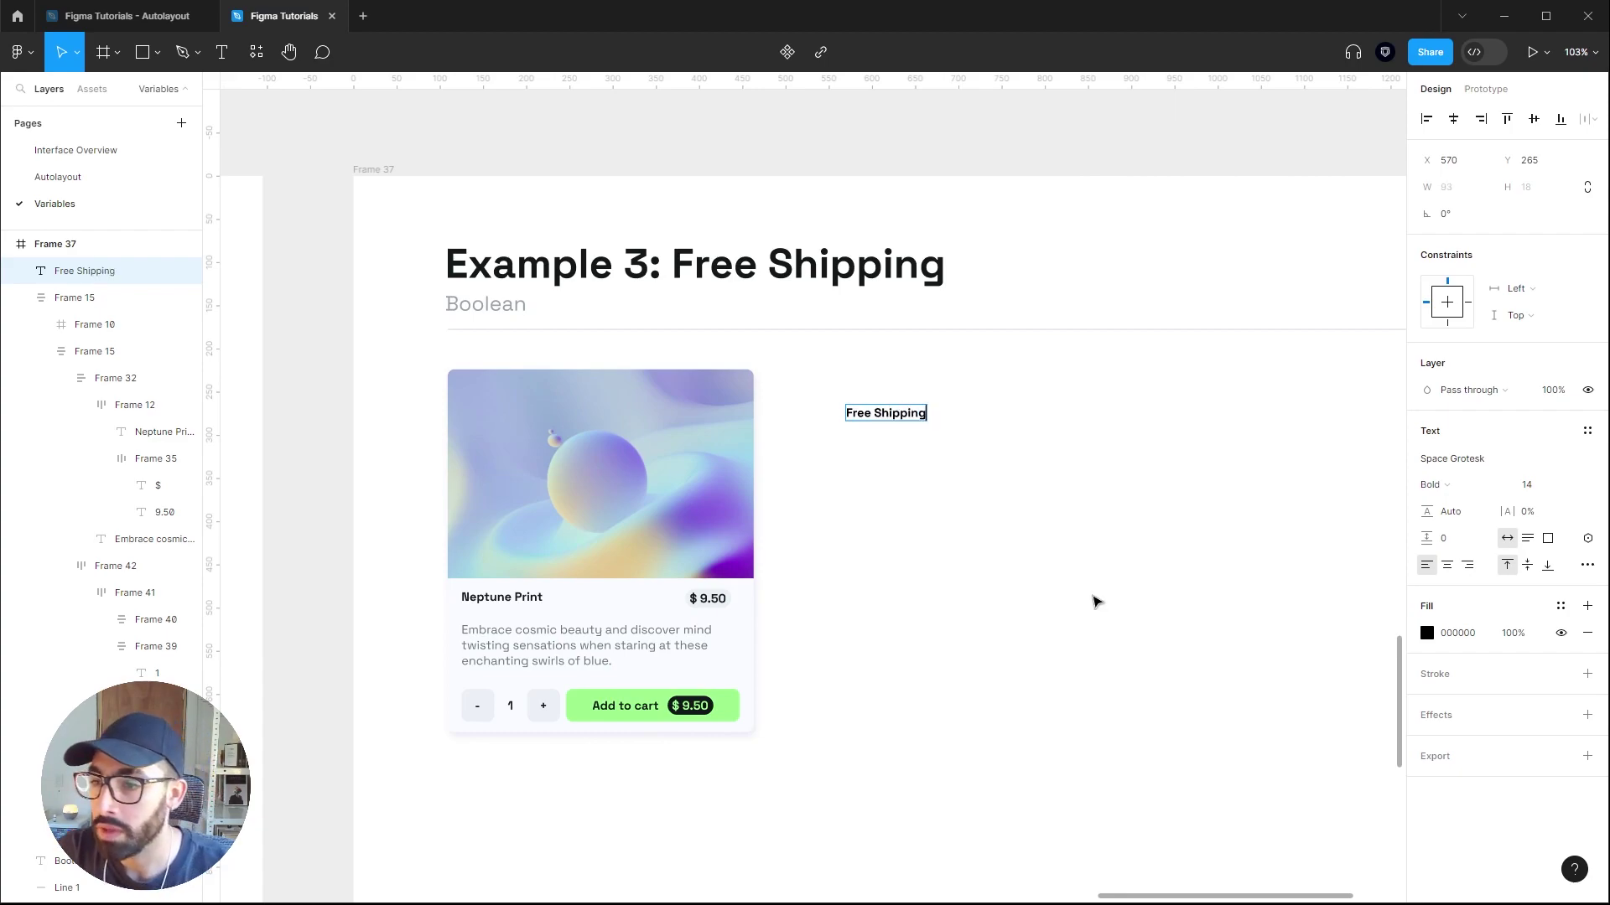
Turn the text into an auto layout badge with 8 horizontal padding, corner radius 400, background-primary fill and green text, placed on the card image.
key(Escape)
key(shift+a)
click(1453, 422)
text(8)
key(Return)
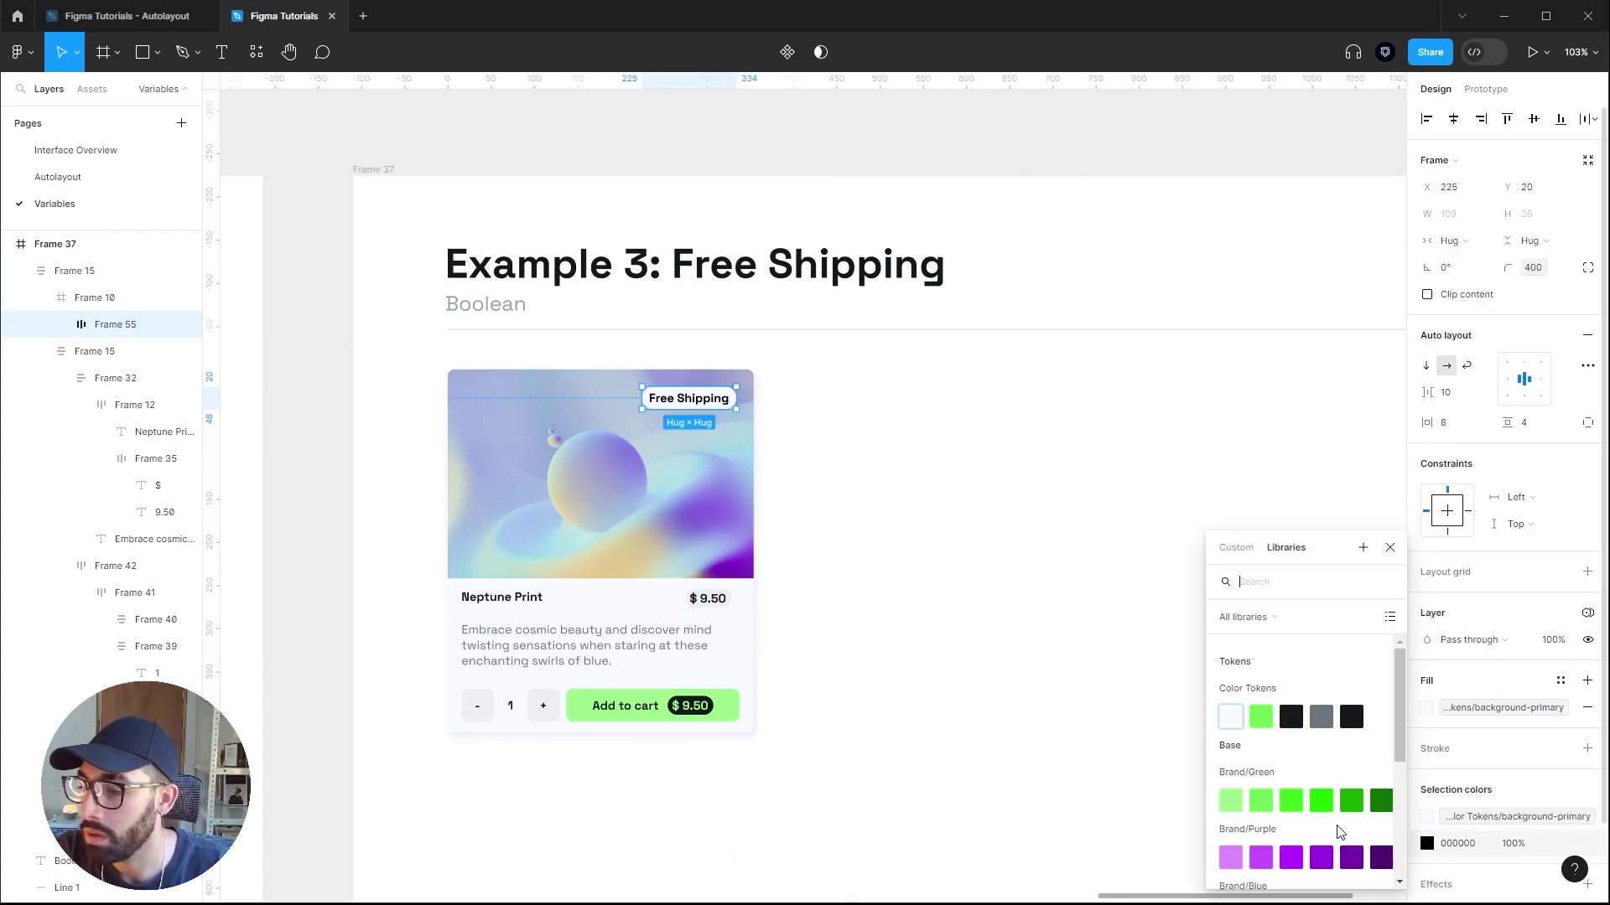
click(1026, 509)
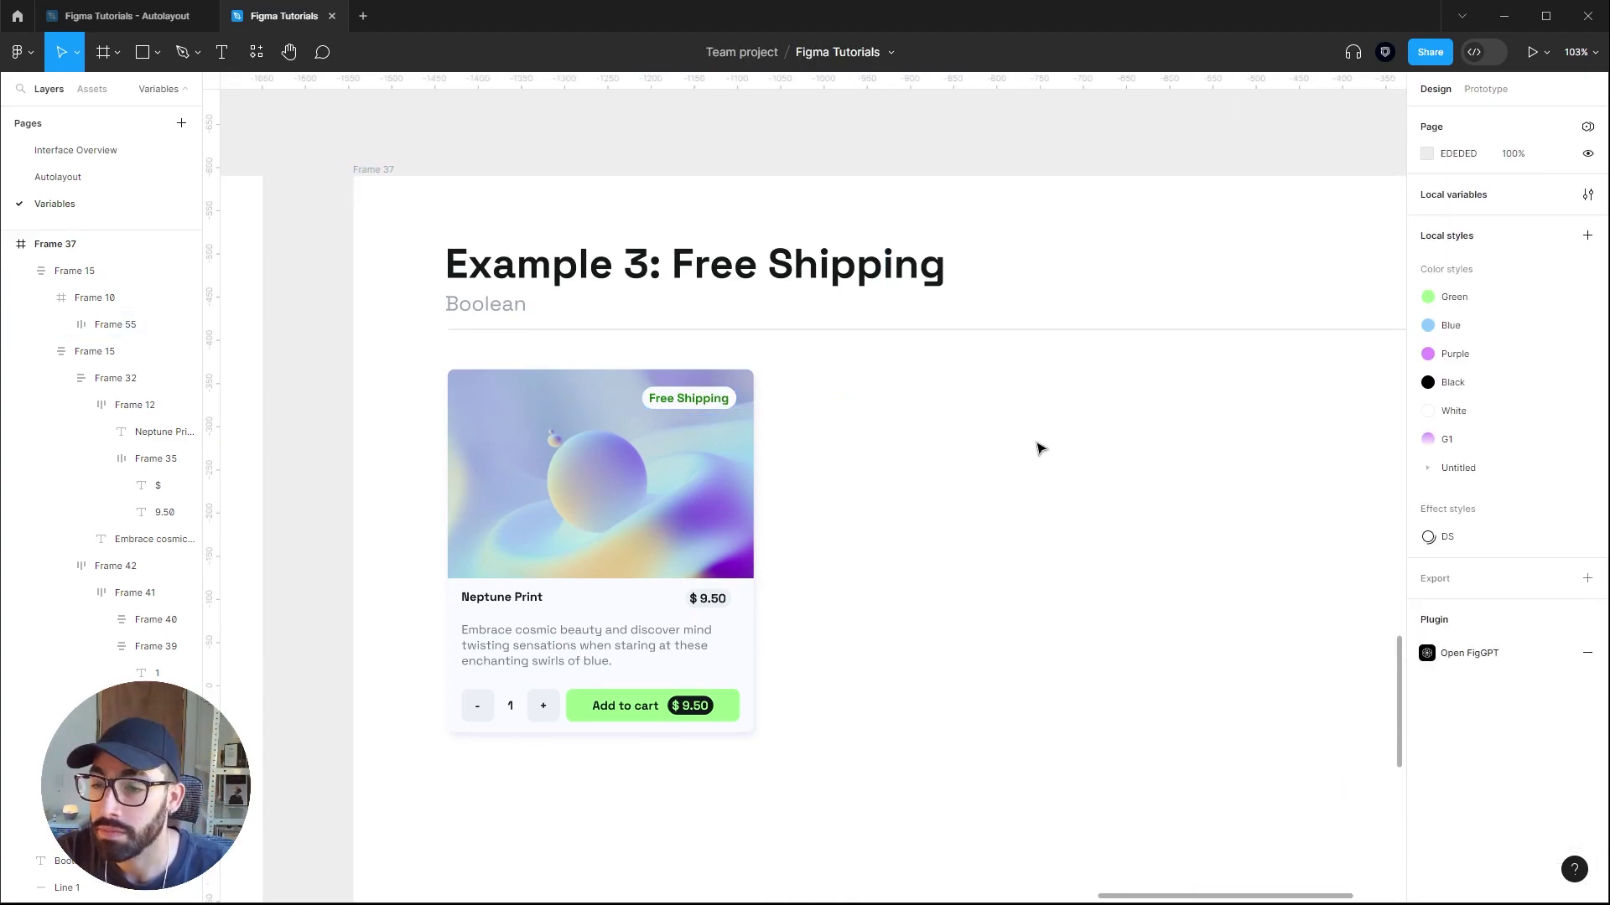
Set the "Free Shipping!" badge's vertical padding to 4 and move it out of the card onto the empty area beside it.
ctrl+click(689, 399)
click(1527, 423)
text(4)
key(Return)
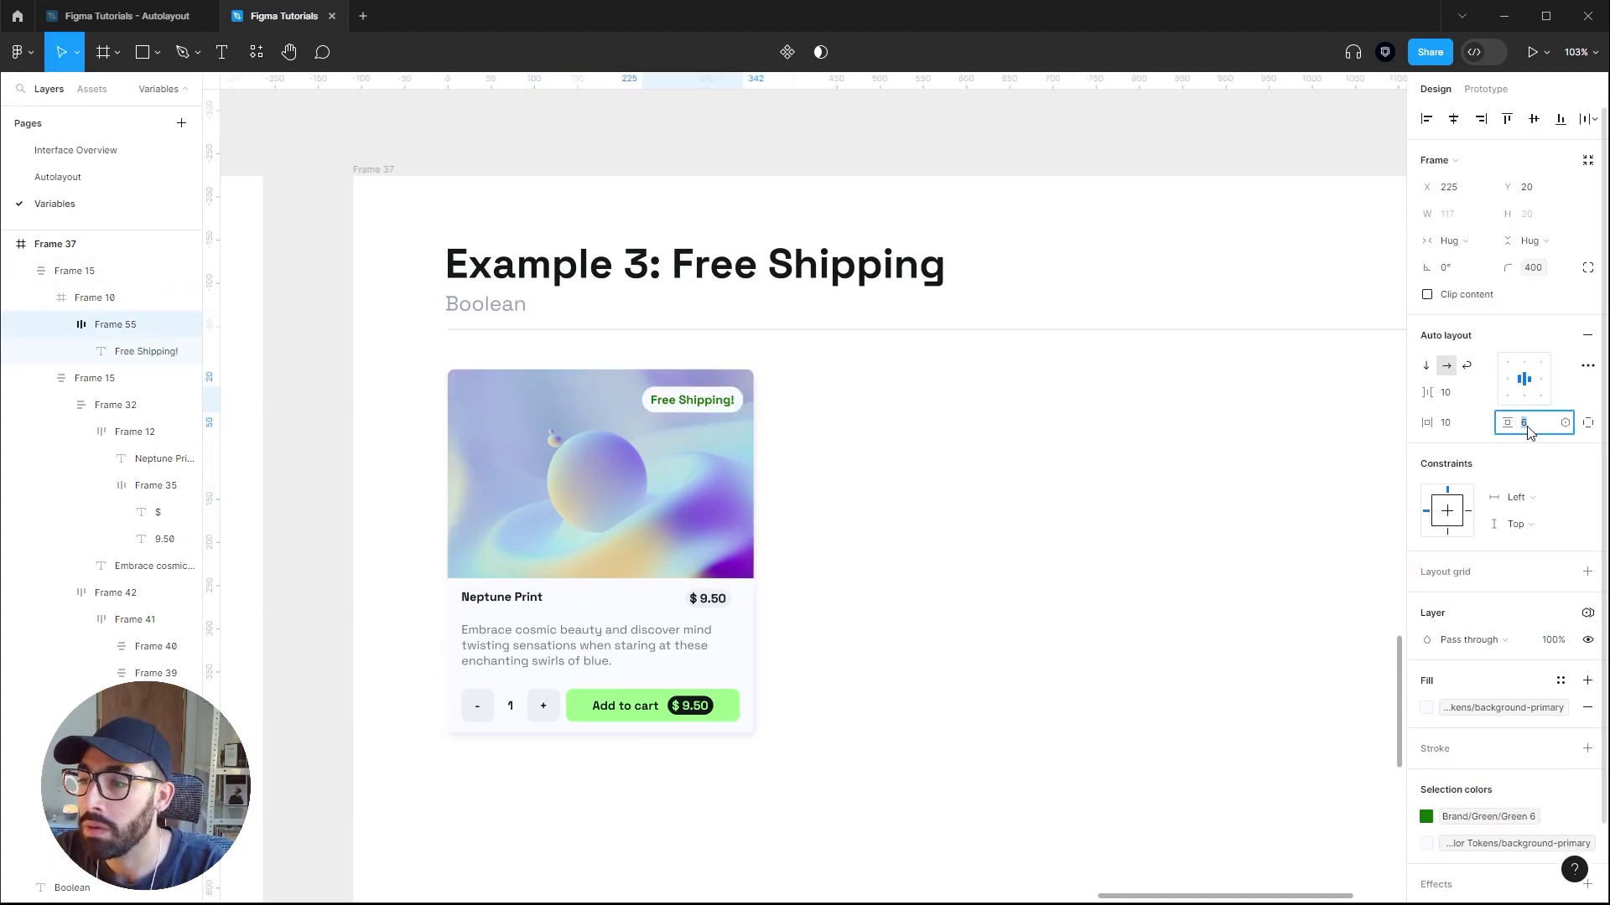
drag(708, 400, 865, 402)
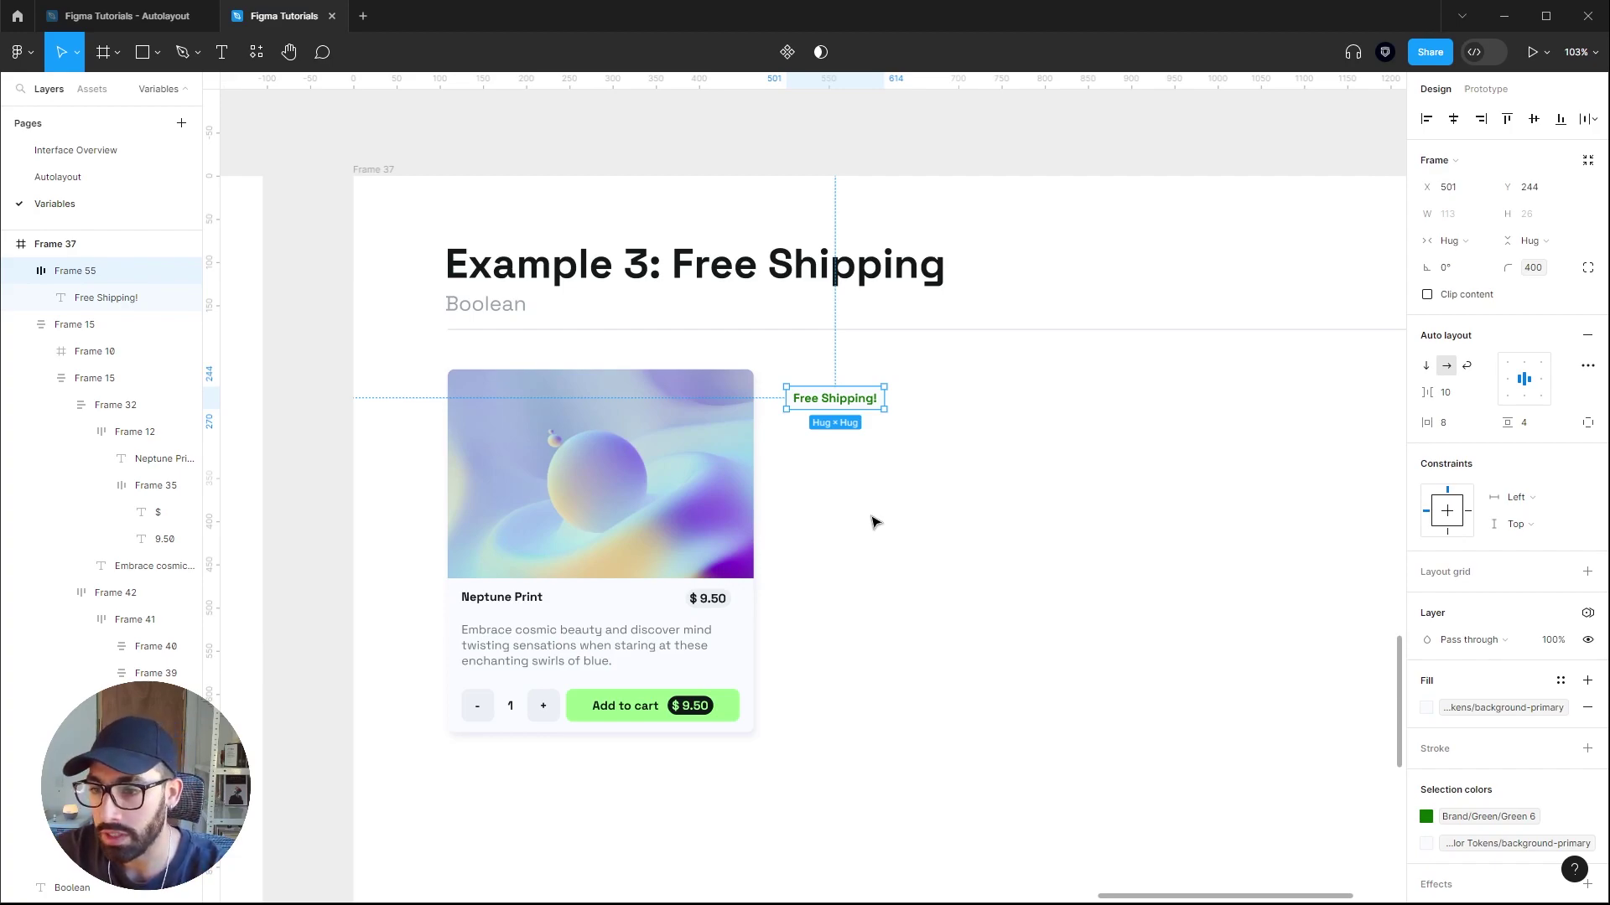
click(872, 522)
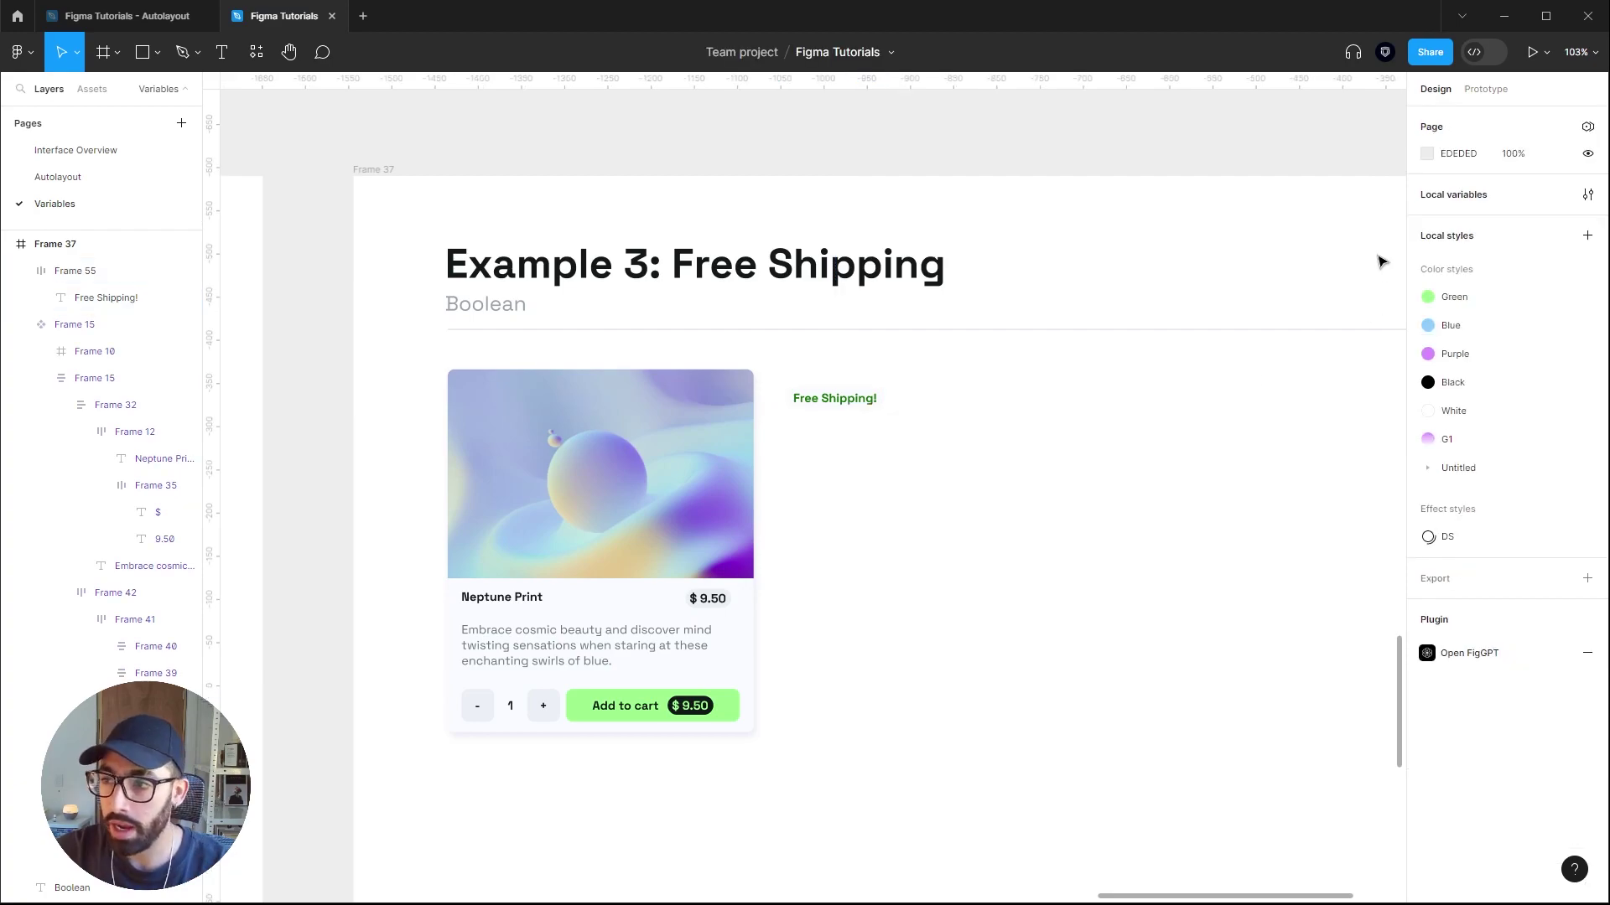
Create a Boolean variable named show-free-shipping with the value False.
click(1587, 194)
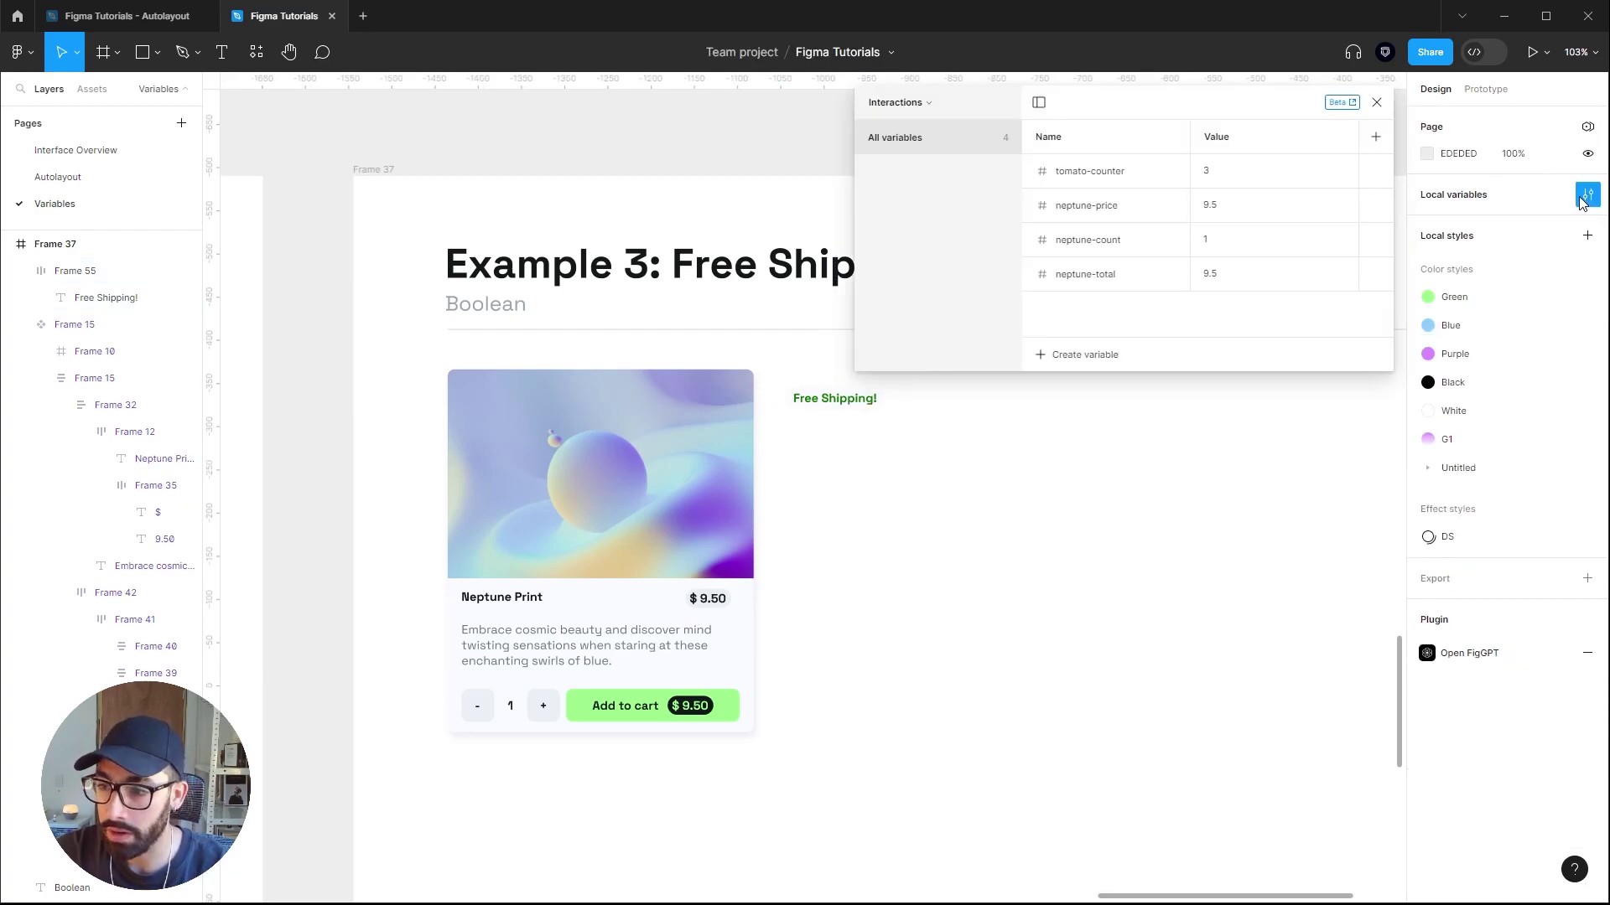
click(1116, 361)
click(1093, 448)
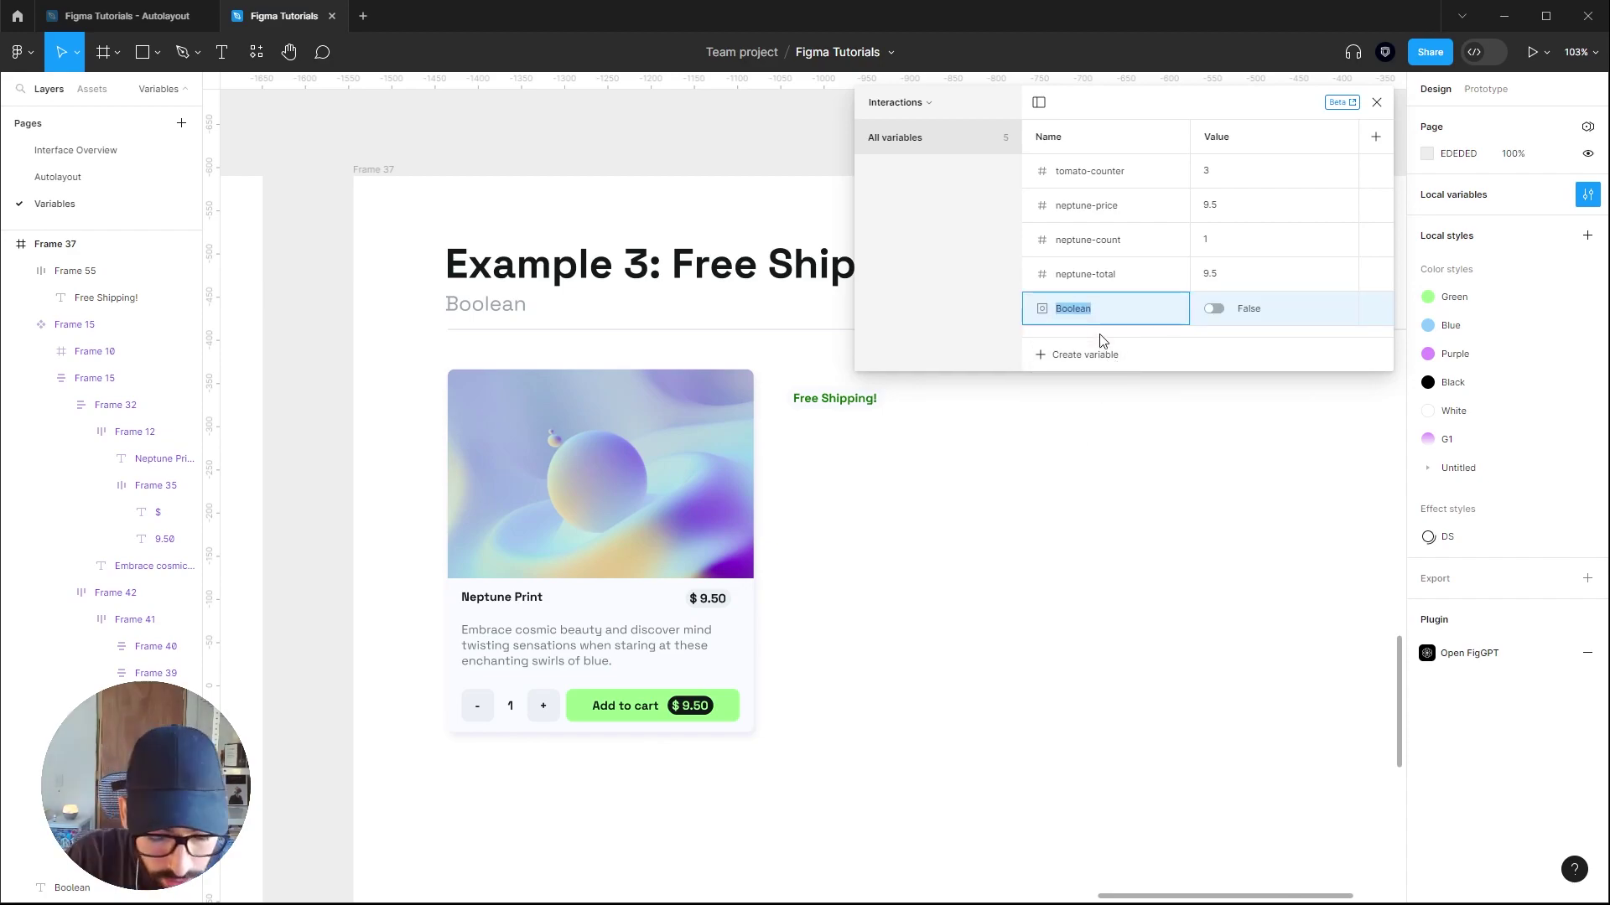
text(show-)
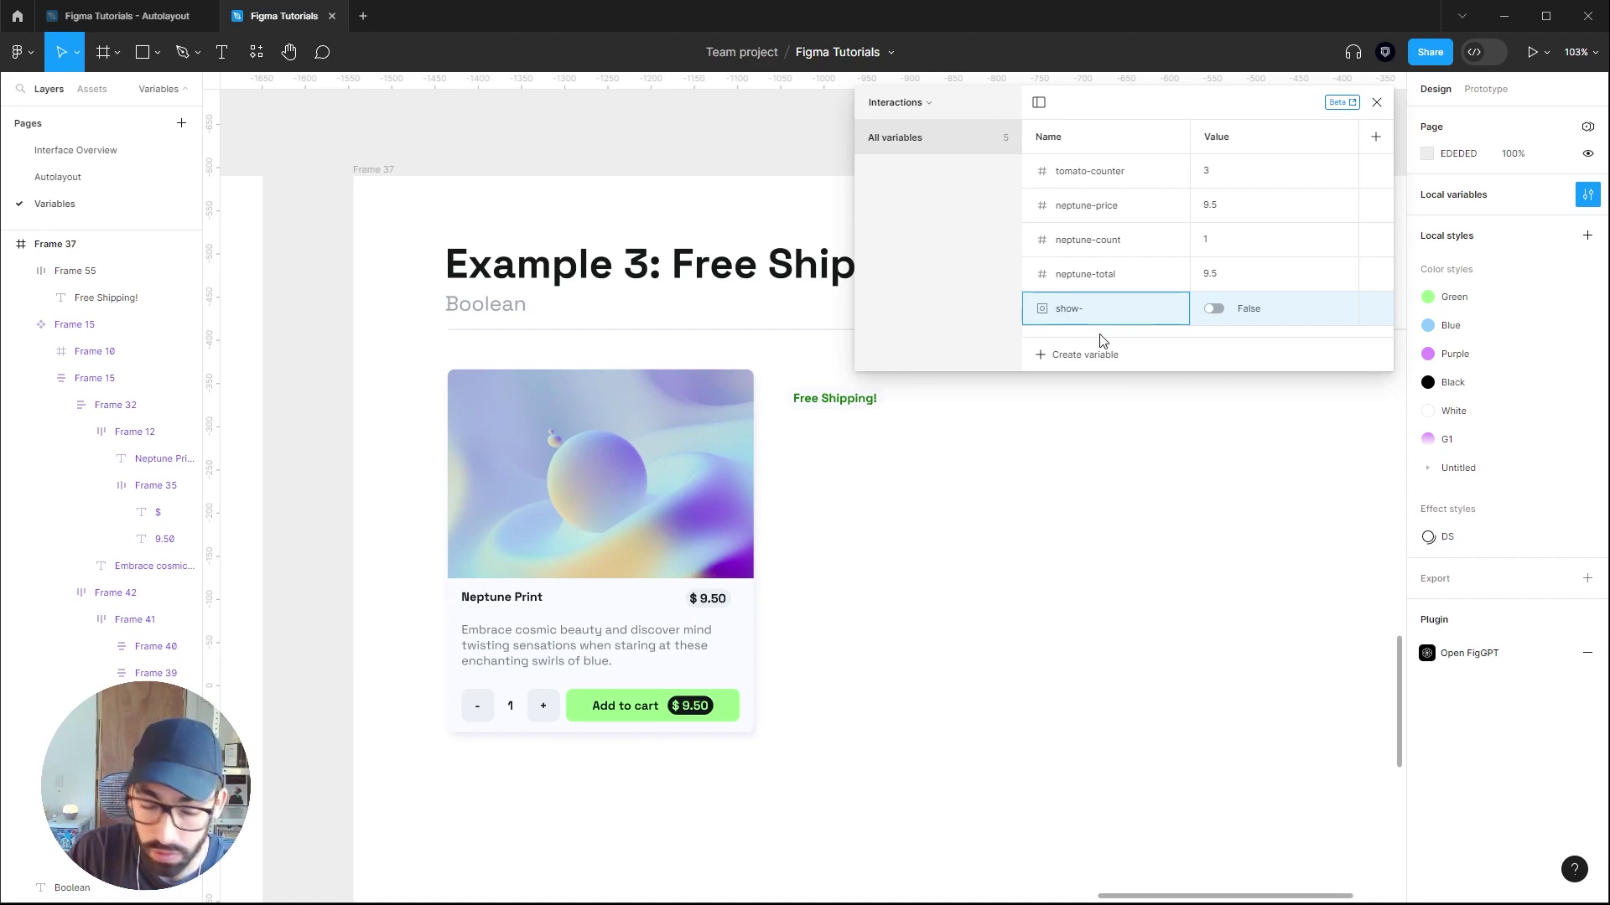
text(free-shi)
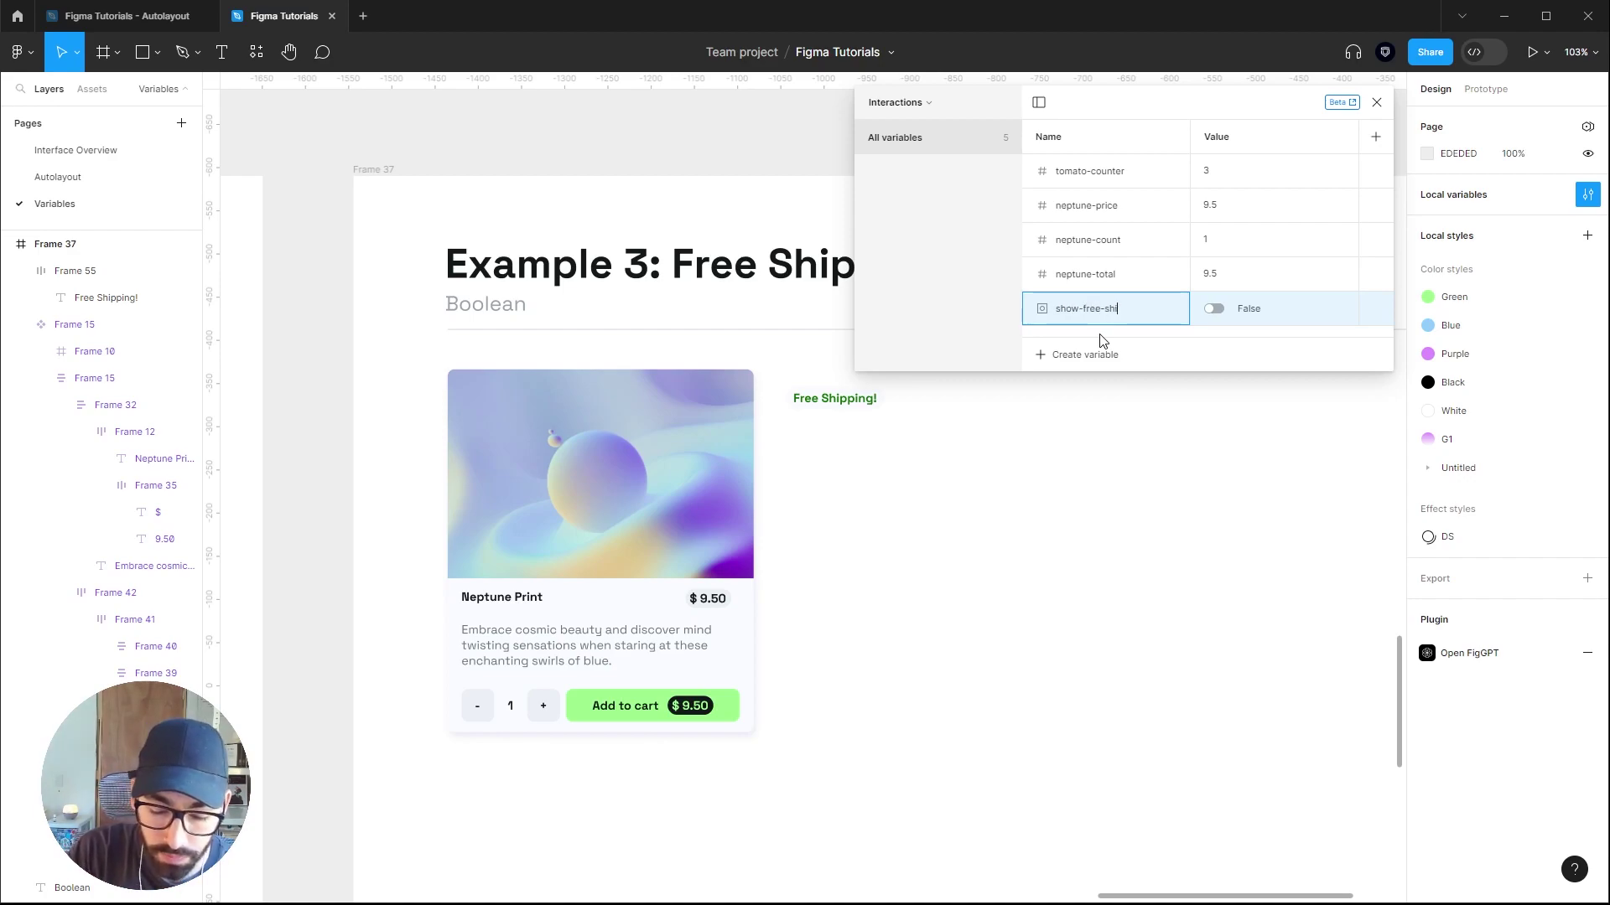
text(pping)
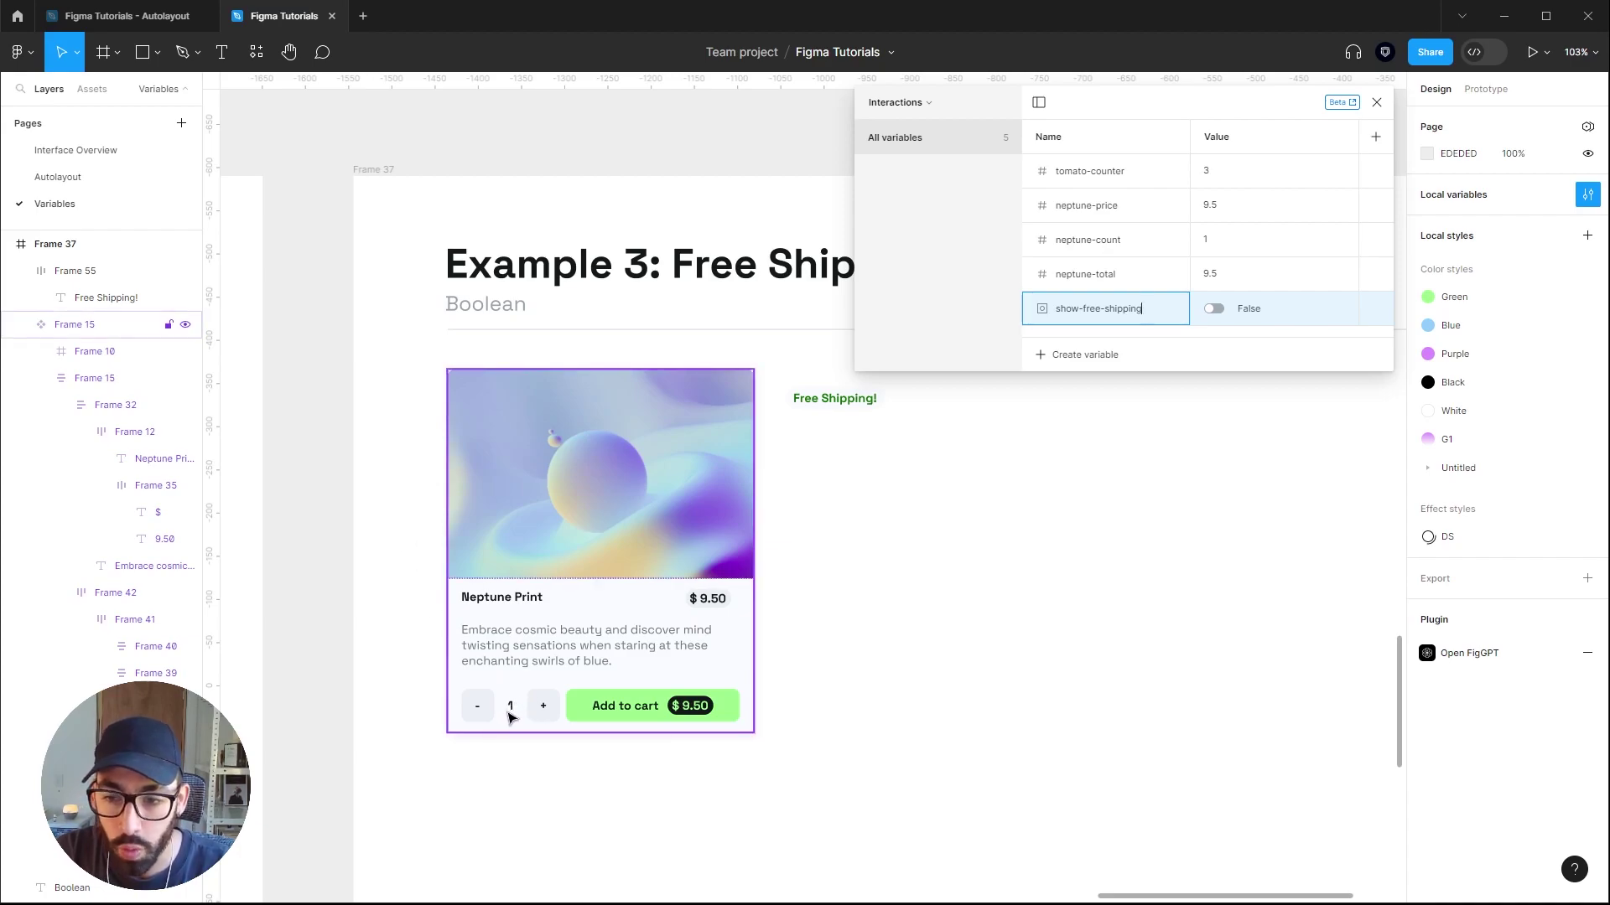
click(1028, 540)
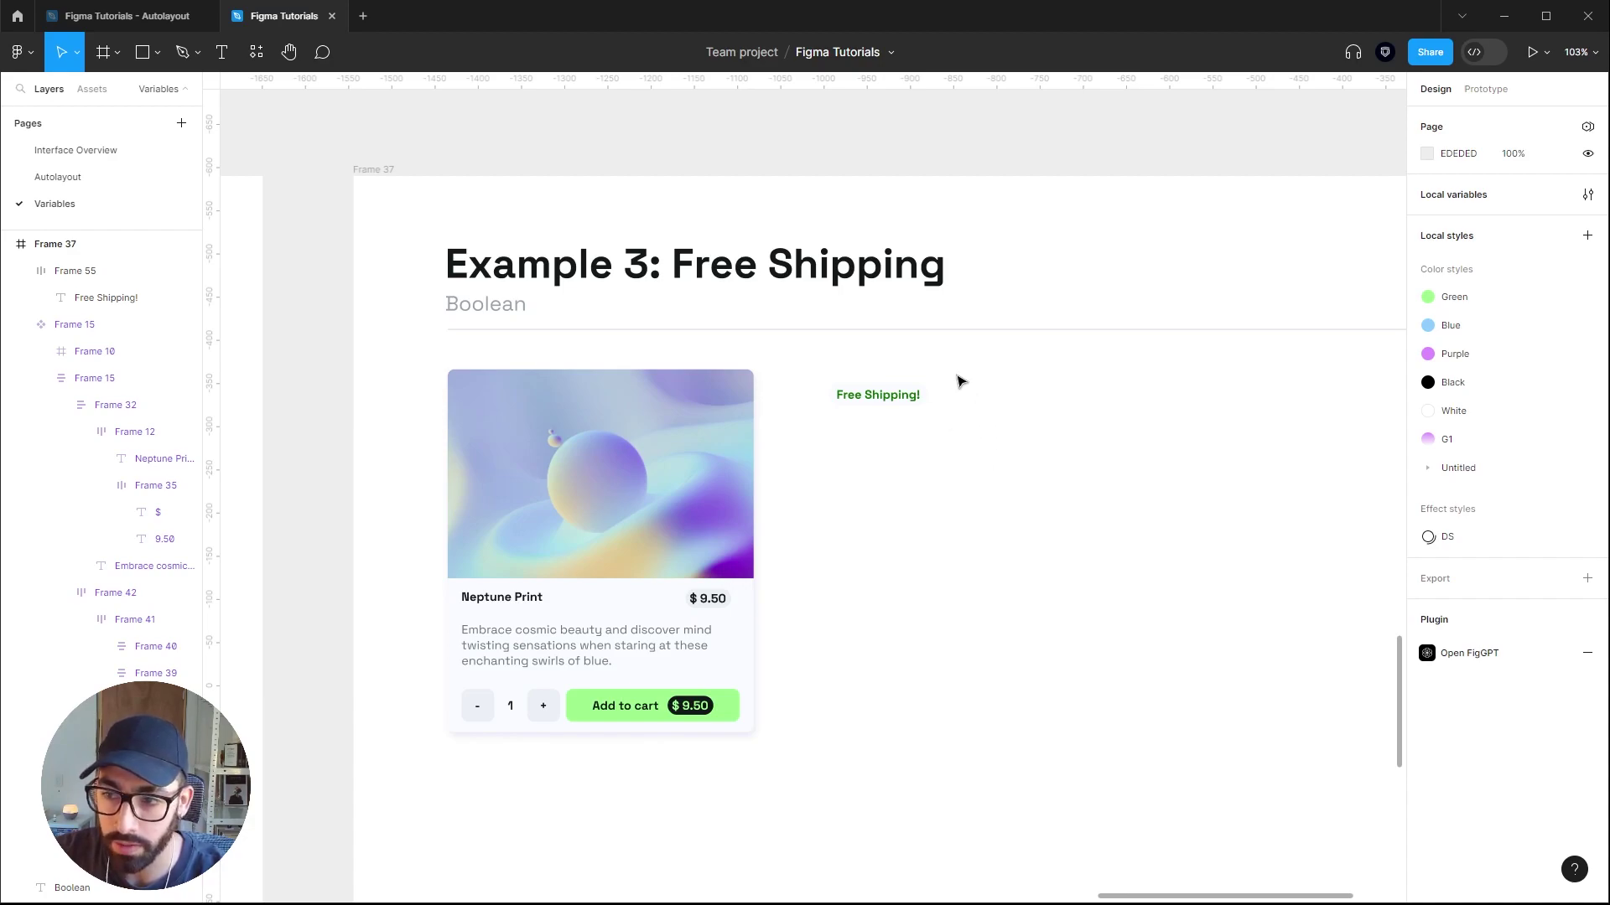
Bind the layer visibility of the "Free Shipping!" badge to the show-free-shipping variable.
click(918, 394)
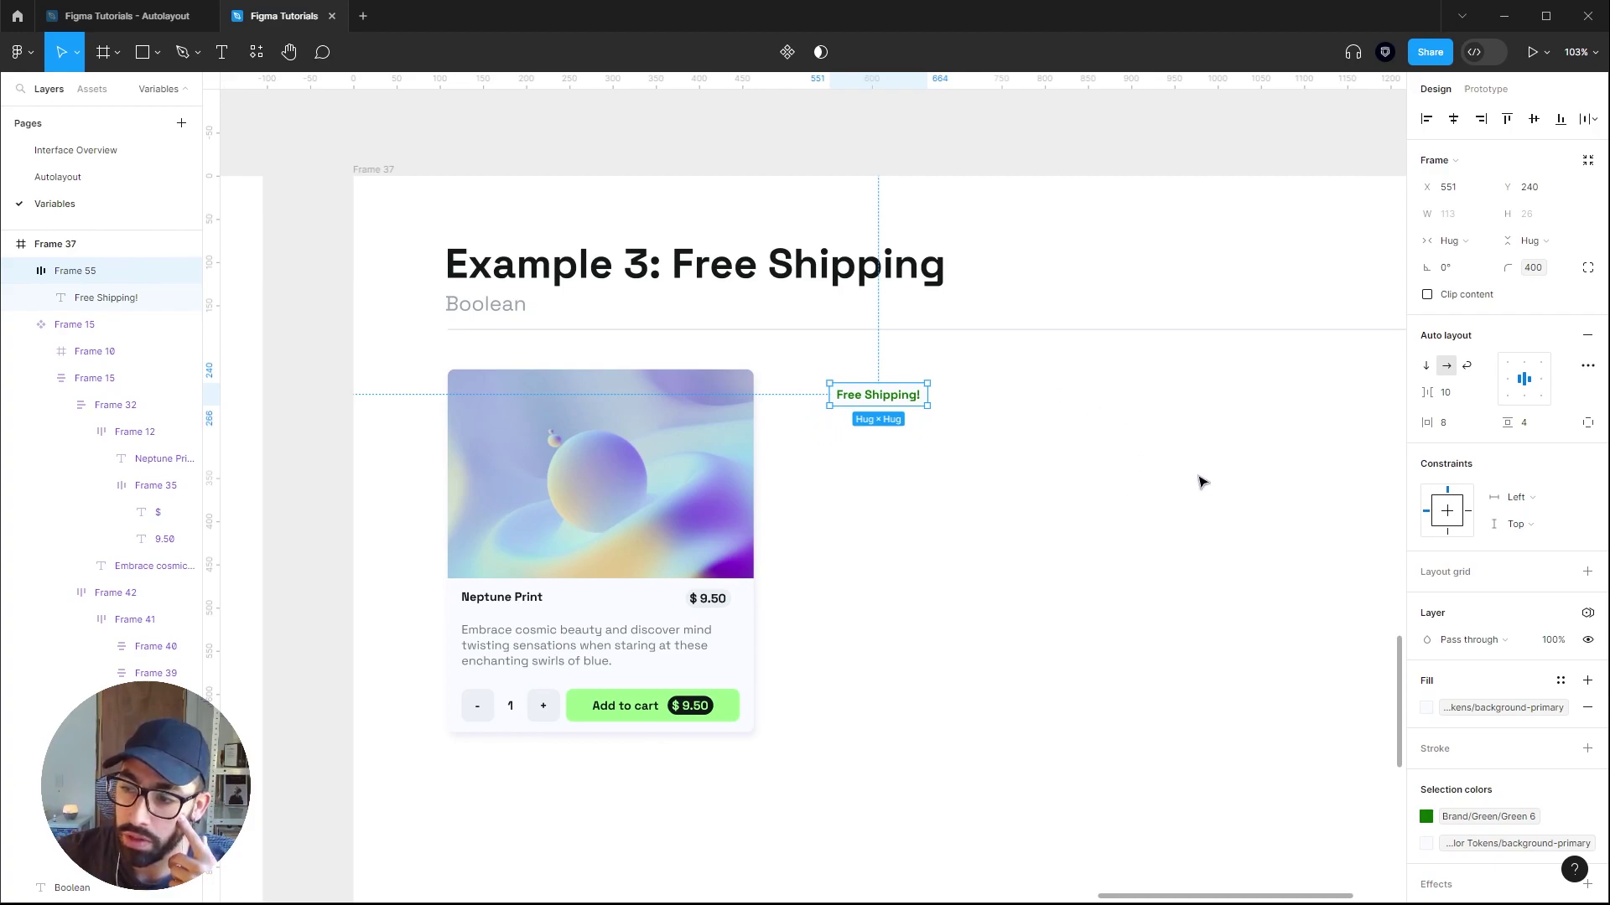
right_click(1588, 641)
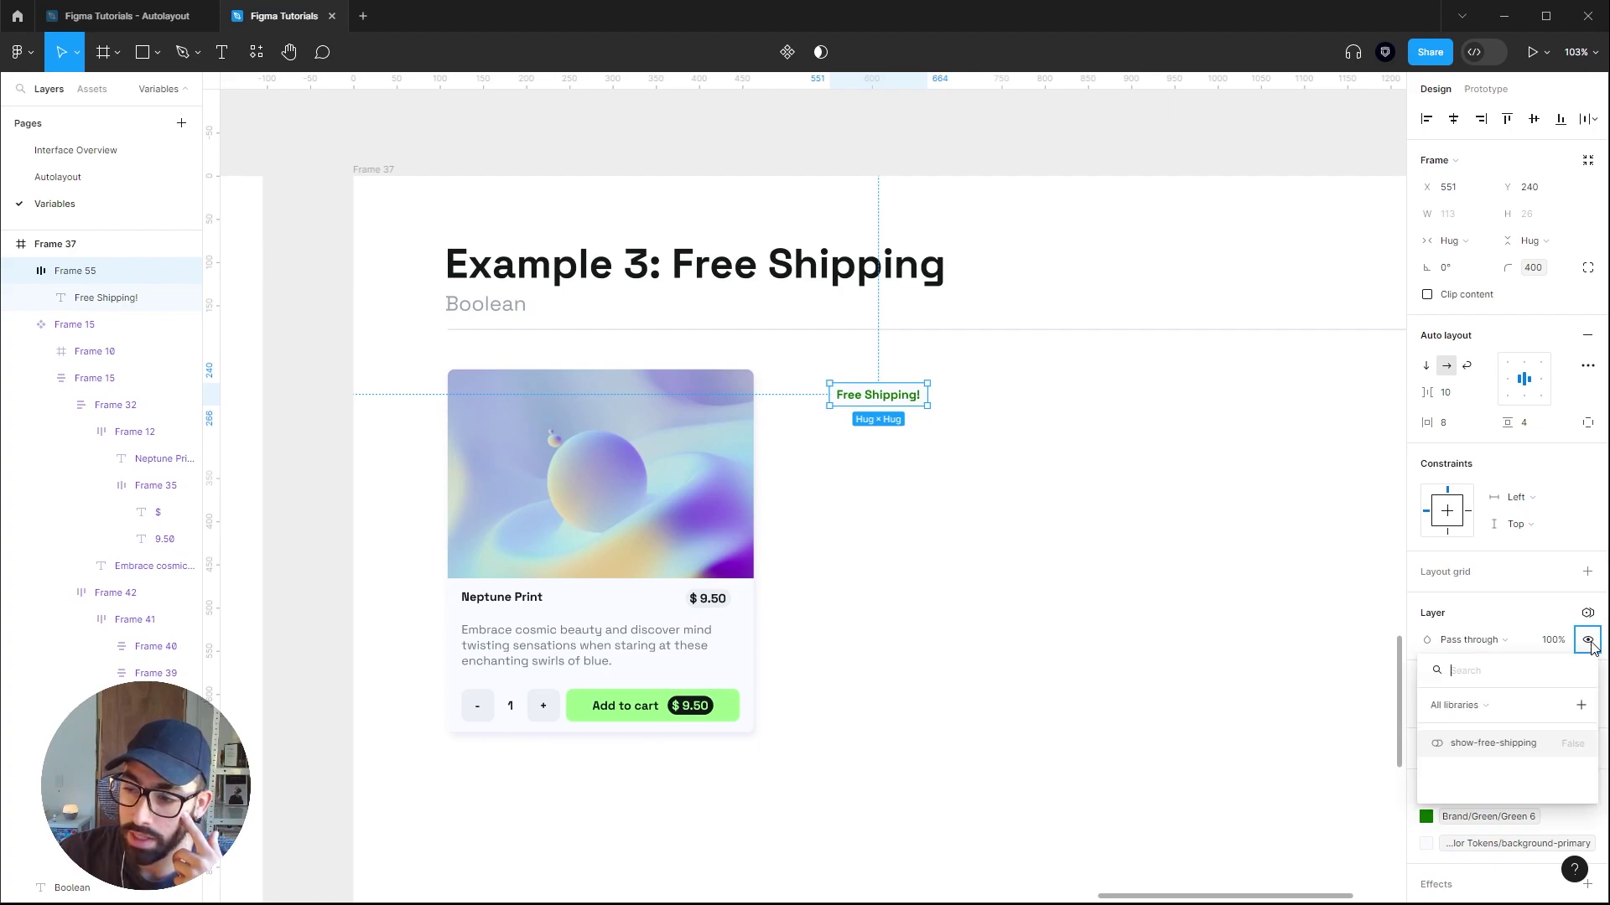
click(1492, 743)
click(947, 453)
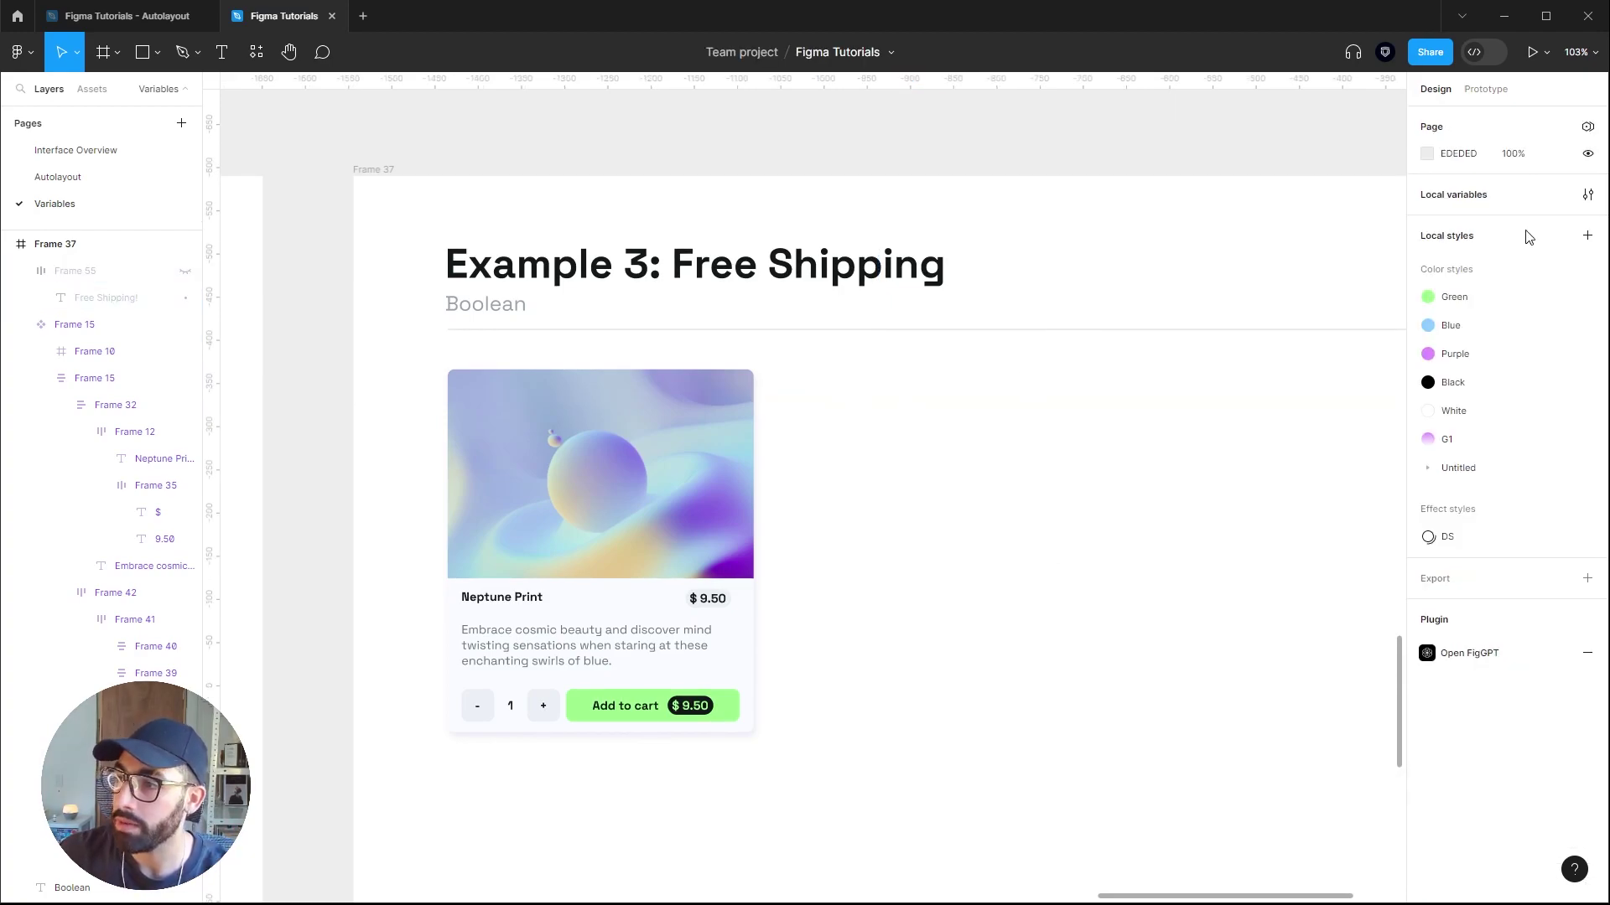
Toggle show-free-shipping to test it, leave it True, and place the "Free Shipping!" badge in the upper-right corner of the card image.
click(1598, 196)
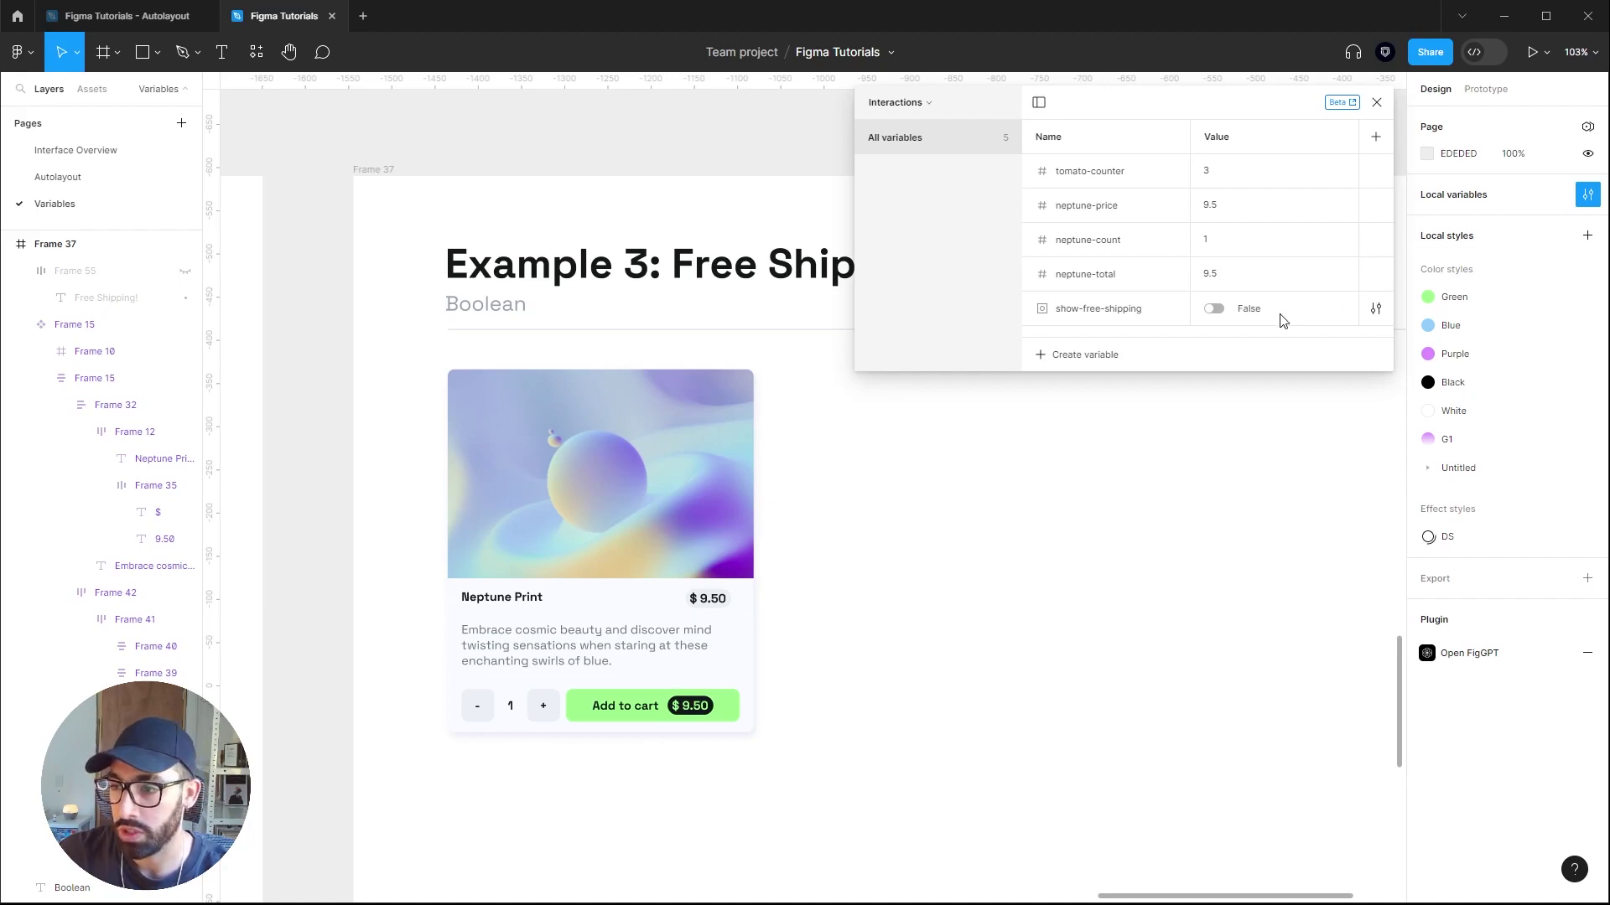
click(1217, 310)
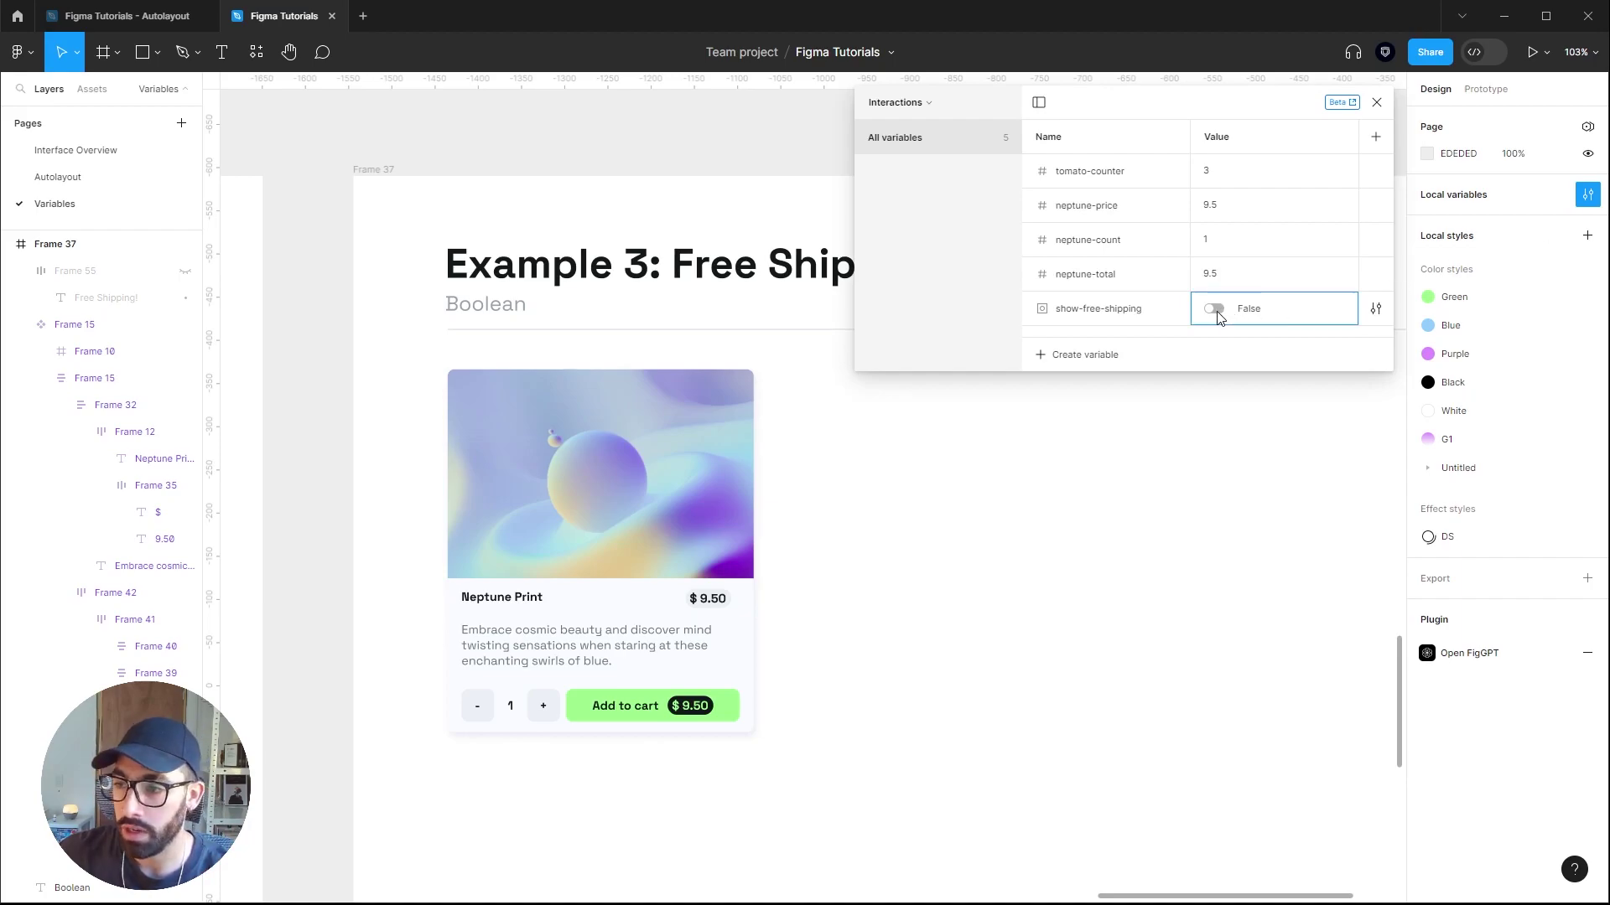
click(1216, 309)
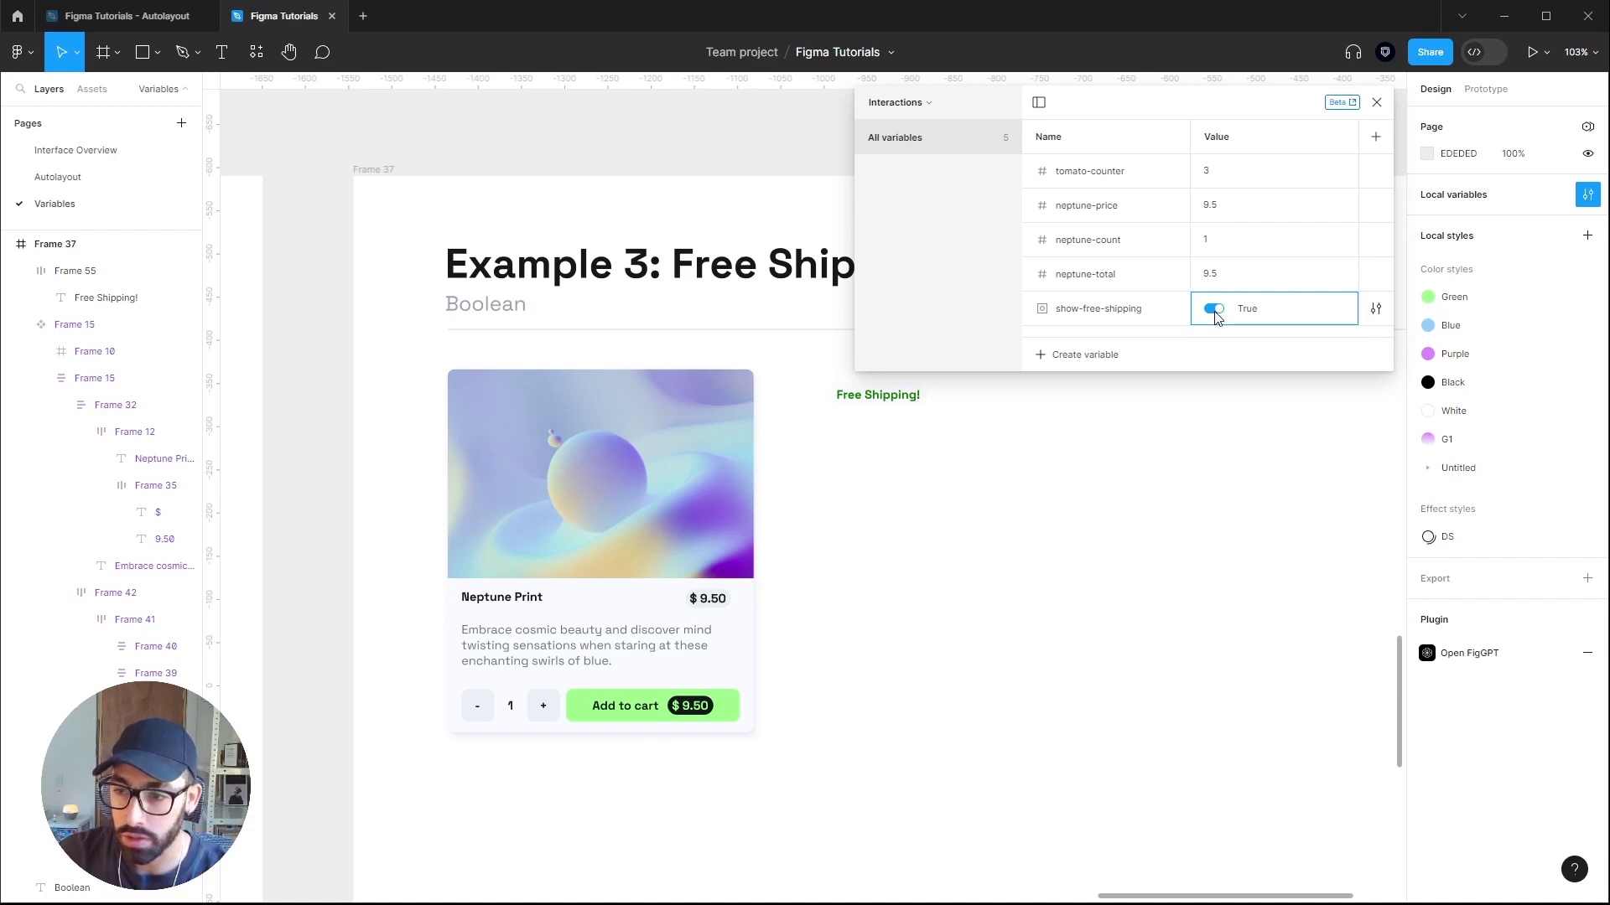
click(1059, 573)
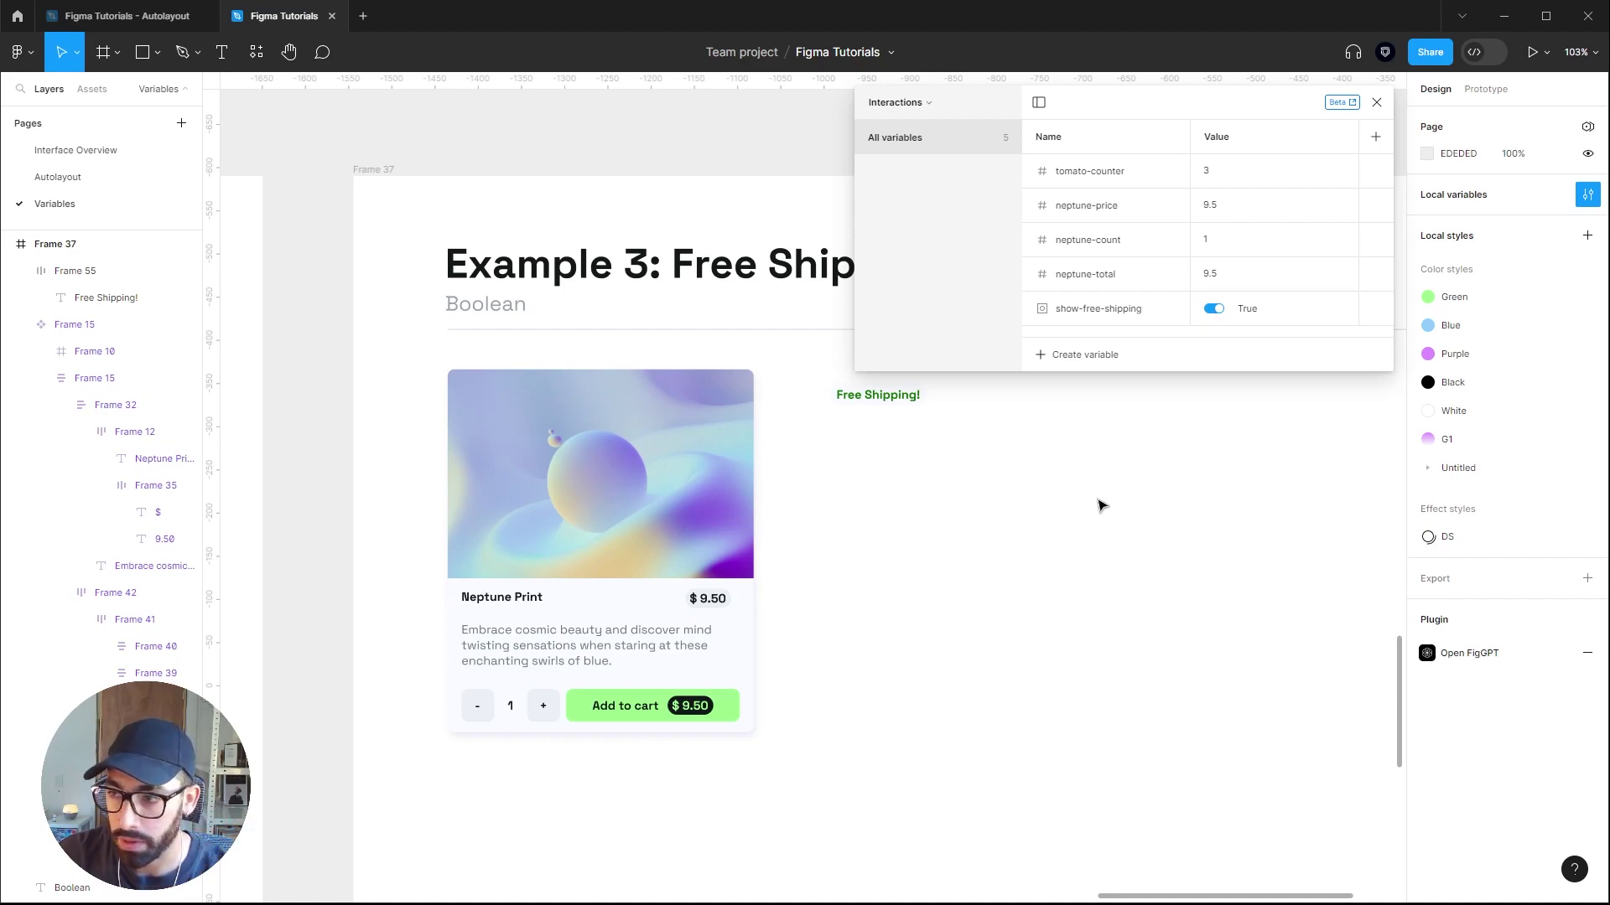
click(1214, 309)
click(1214, 308)
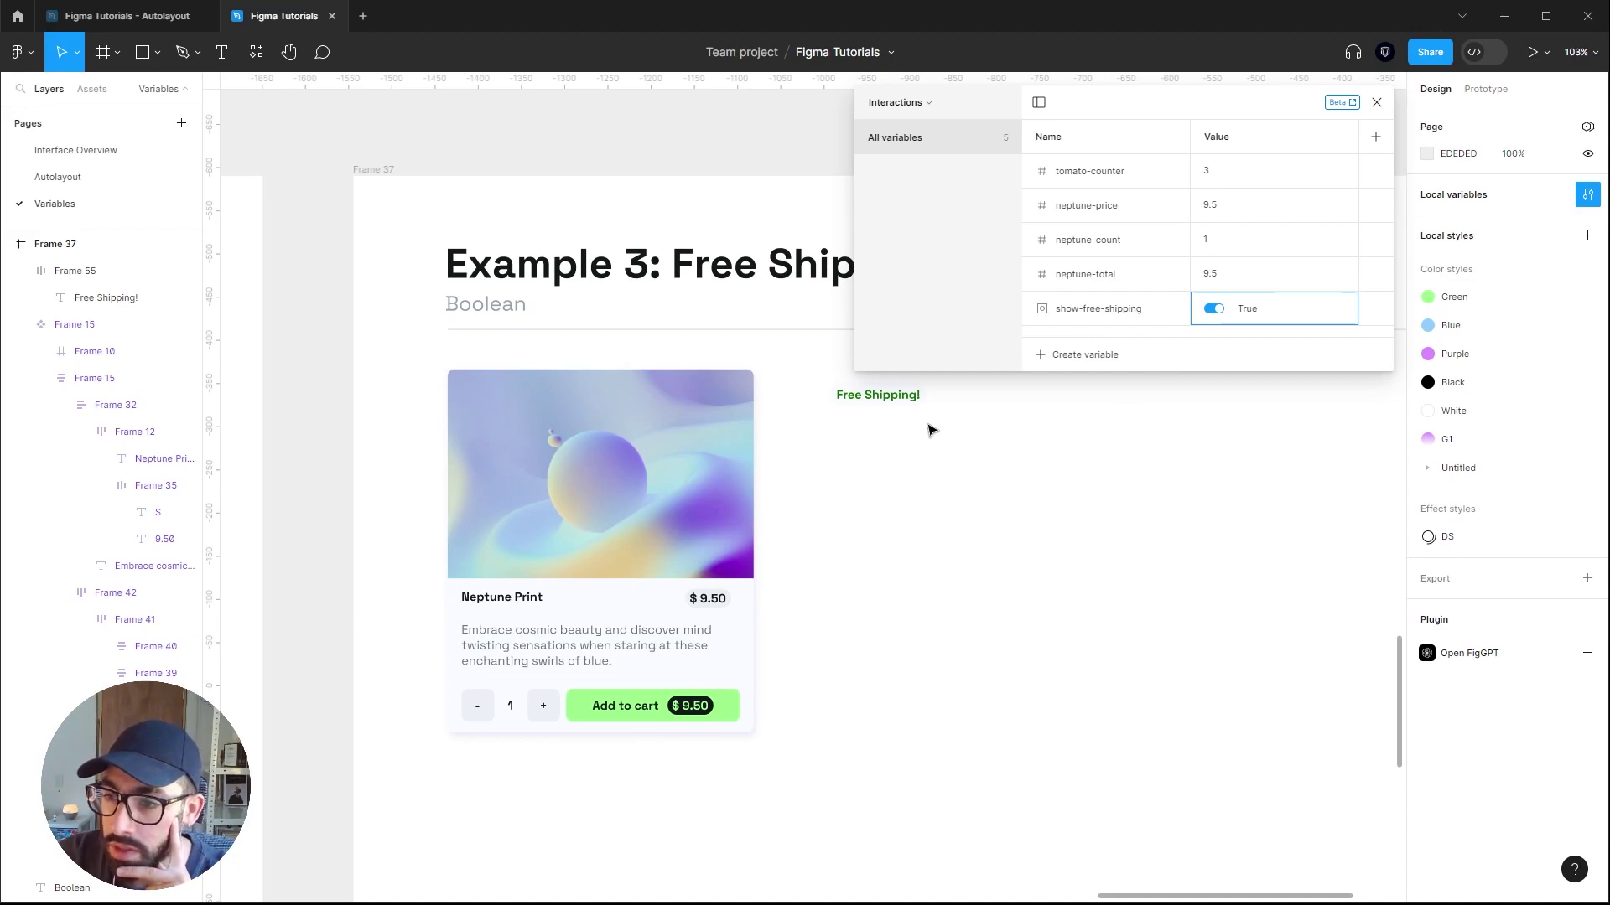
drag(912, 397, 720, 407)
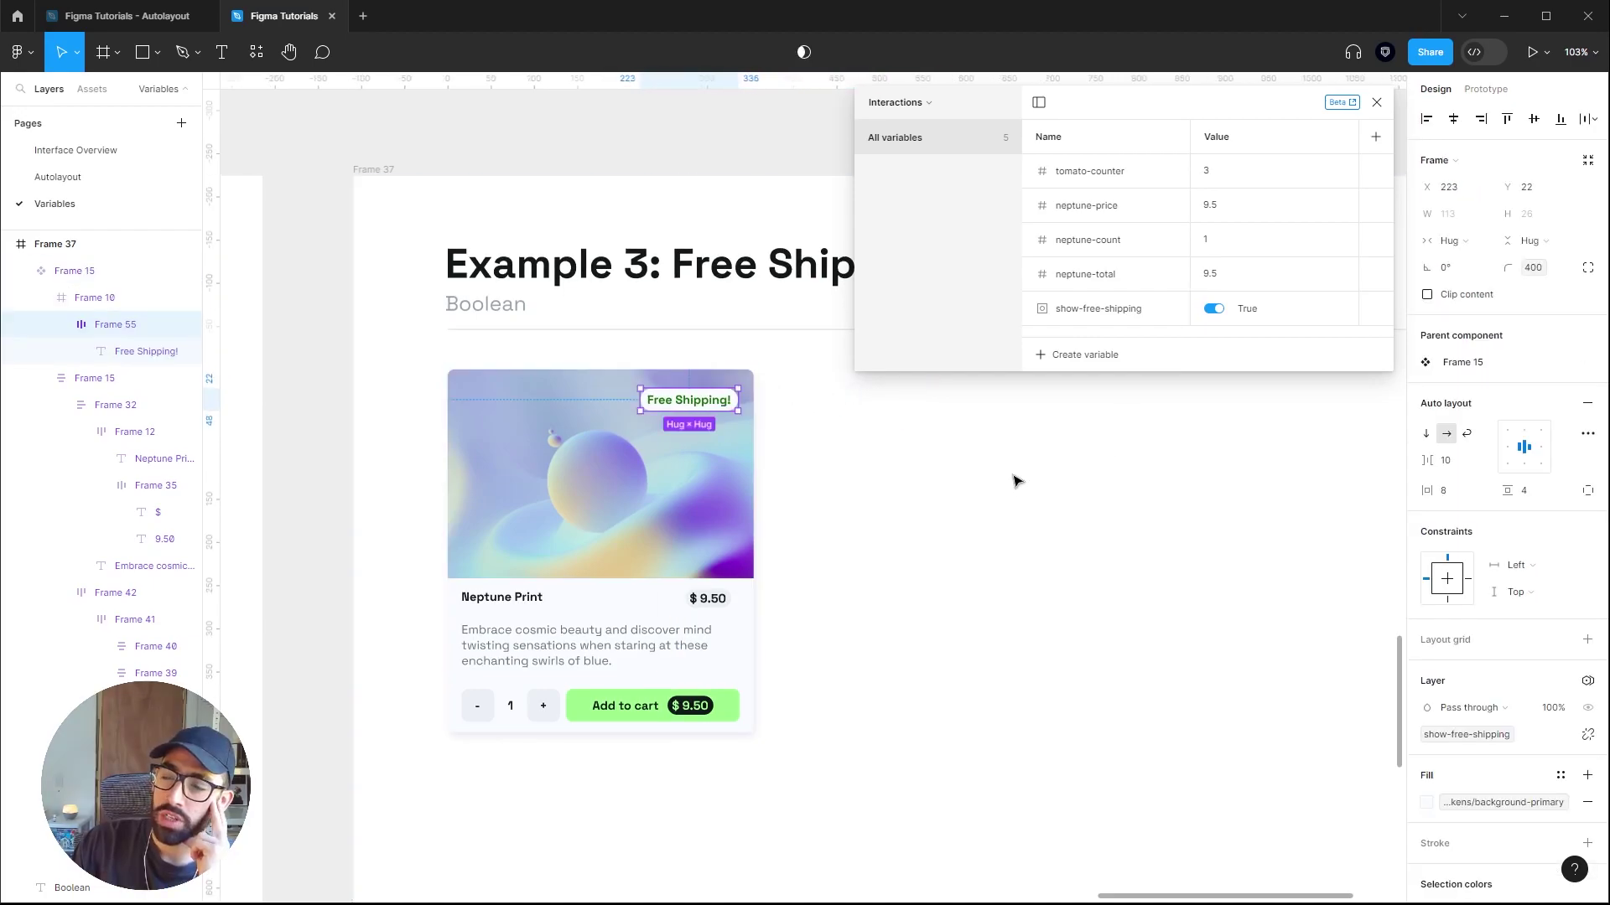
Set the show-free-shipping variable to False and close the variables list.
click(1216, 312)
click(1147, 631)
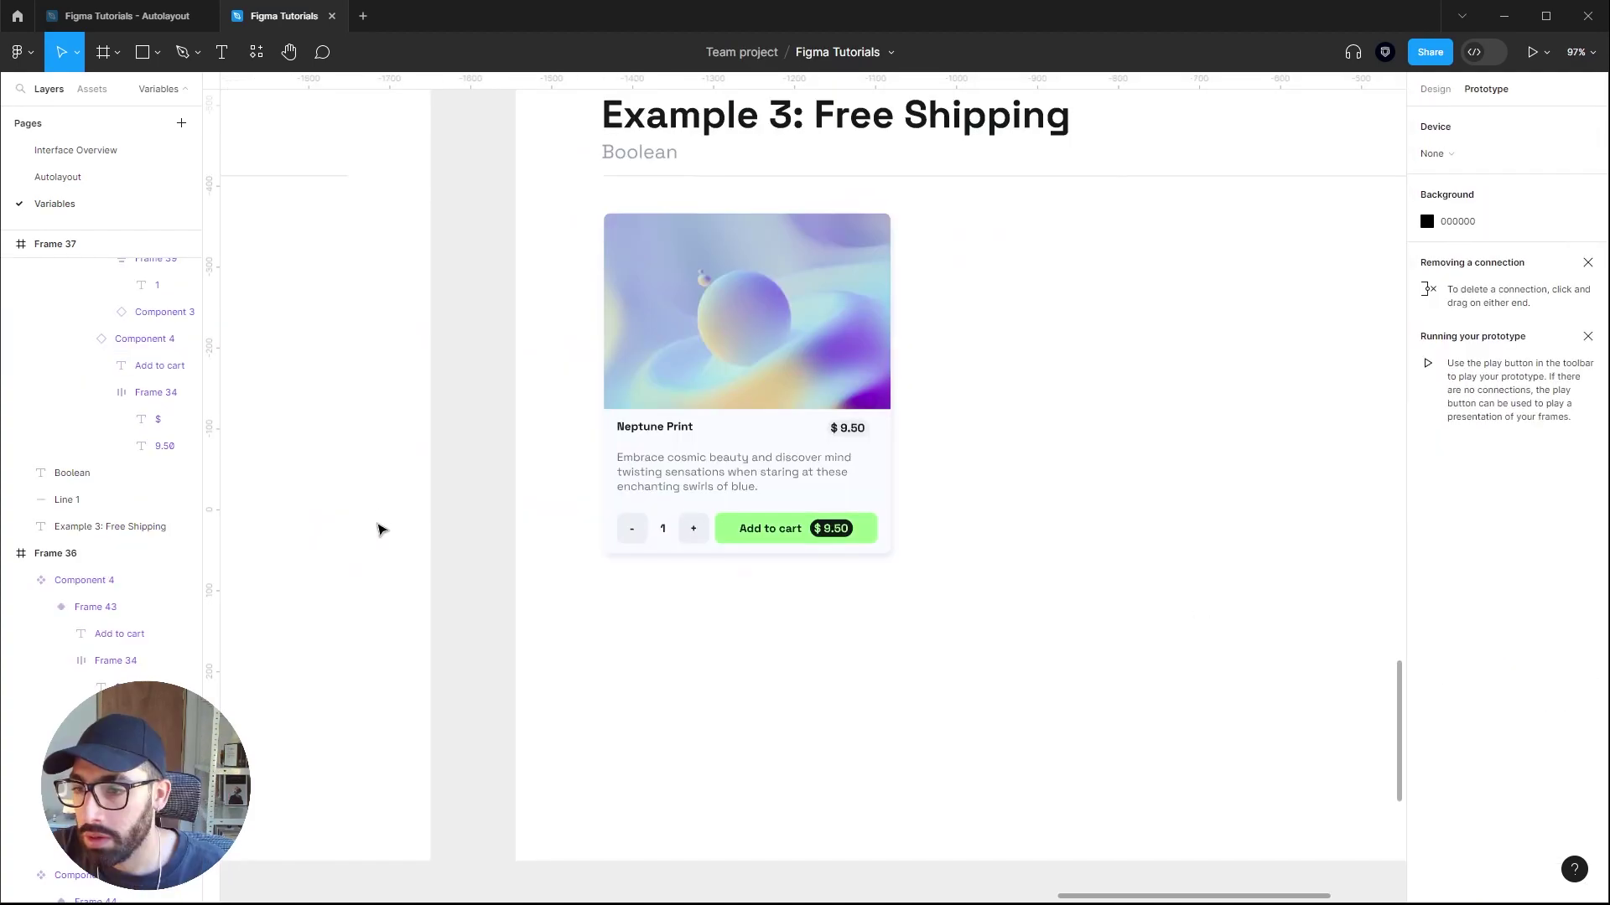
In Example 2, add a conditional to the hovered plus button's On click interaction with the condition neptune-count >= 4.
drag(384, 528, 762, 636)
drag(522, 504, 888, 628)
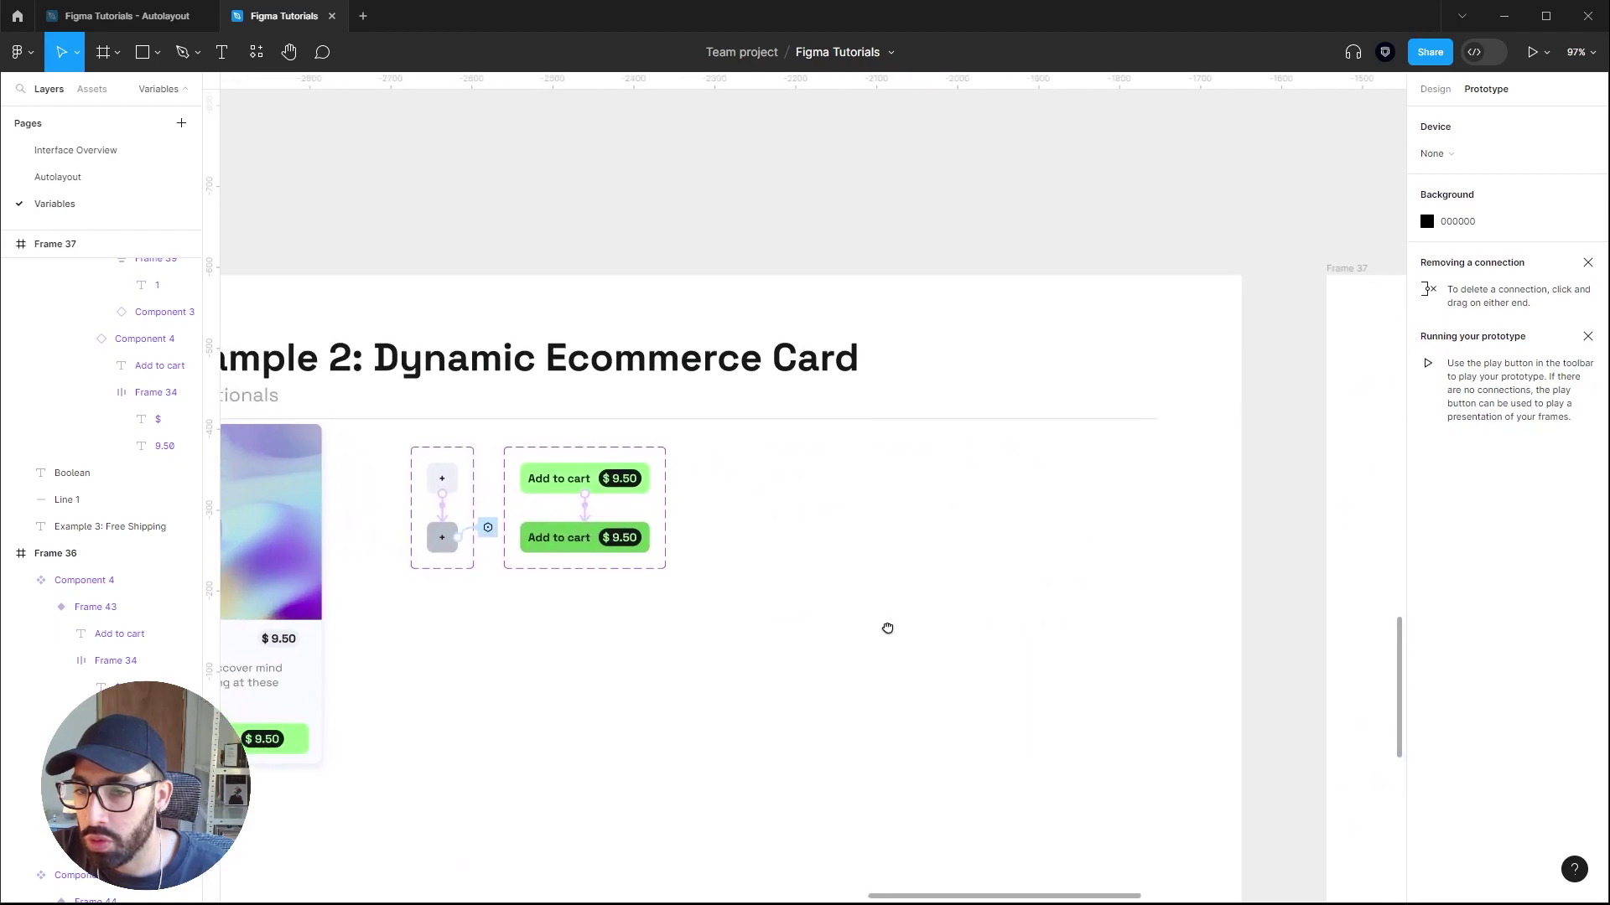
ctrl+scroll(453, 524, up, 8)
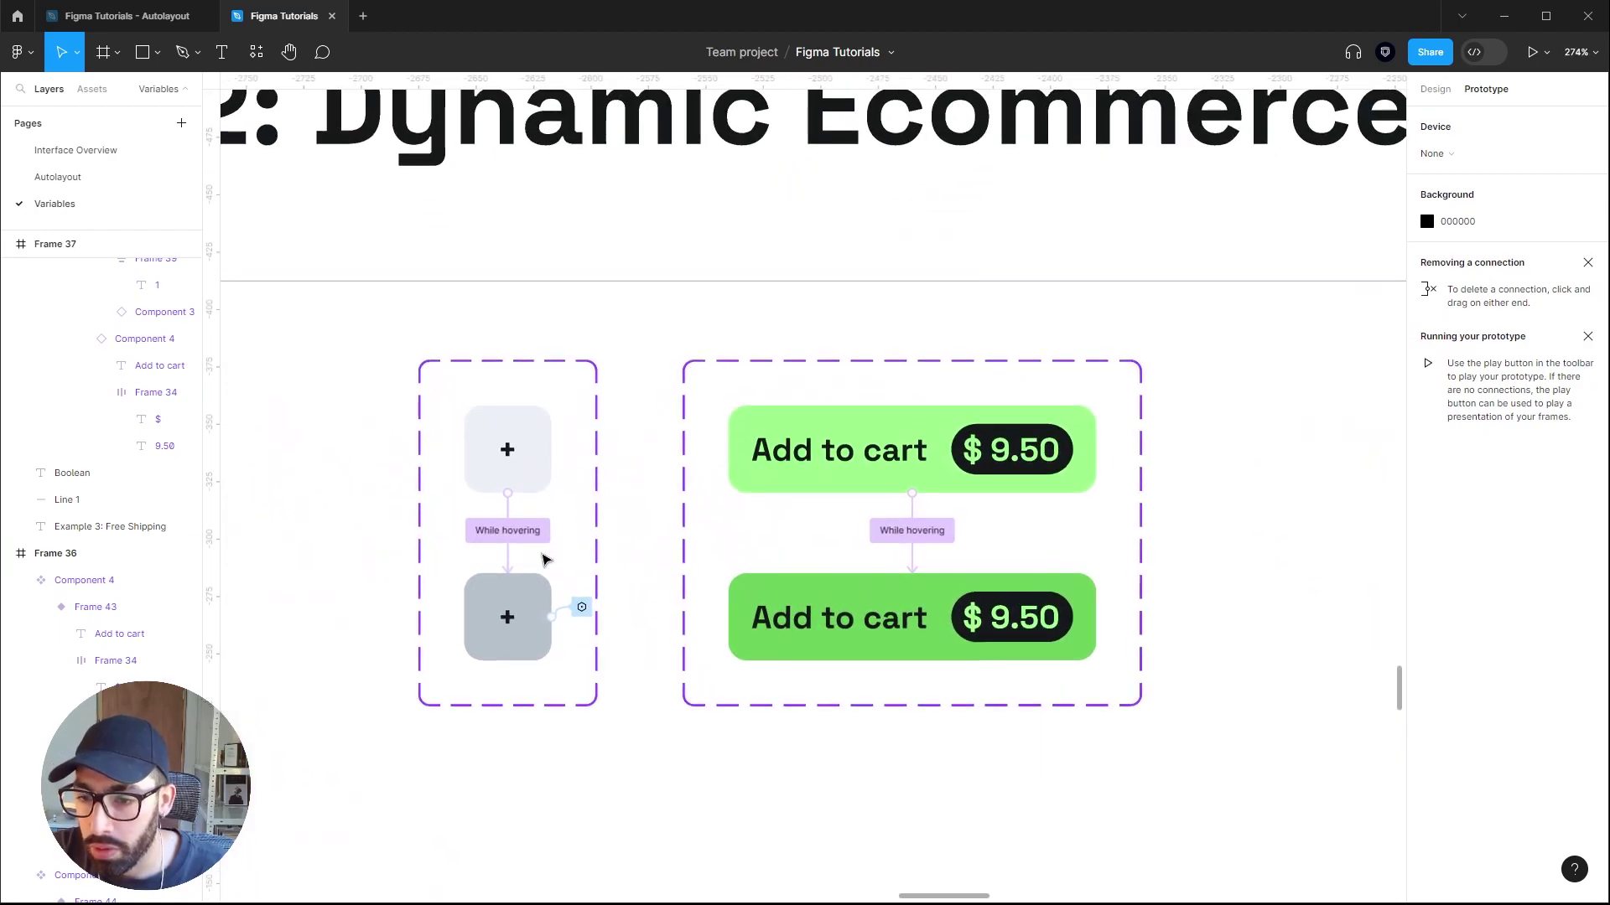
ctrl+scroll(545, 560, up, 1)
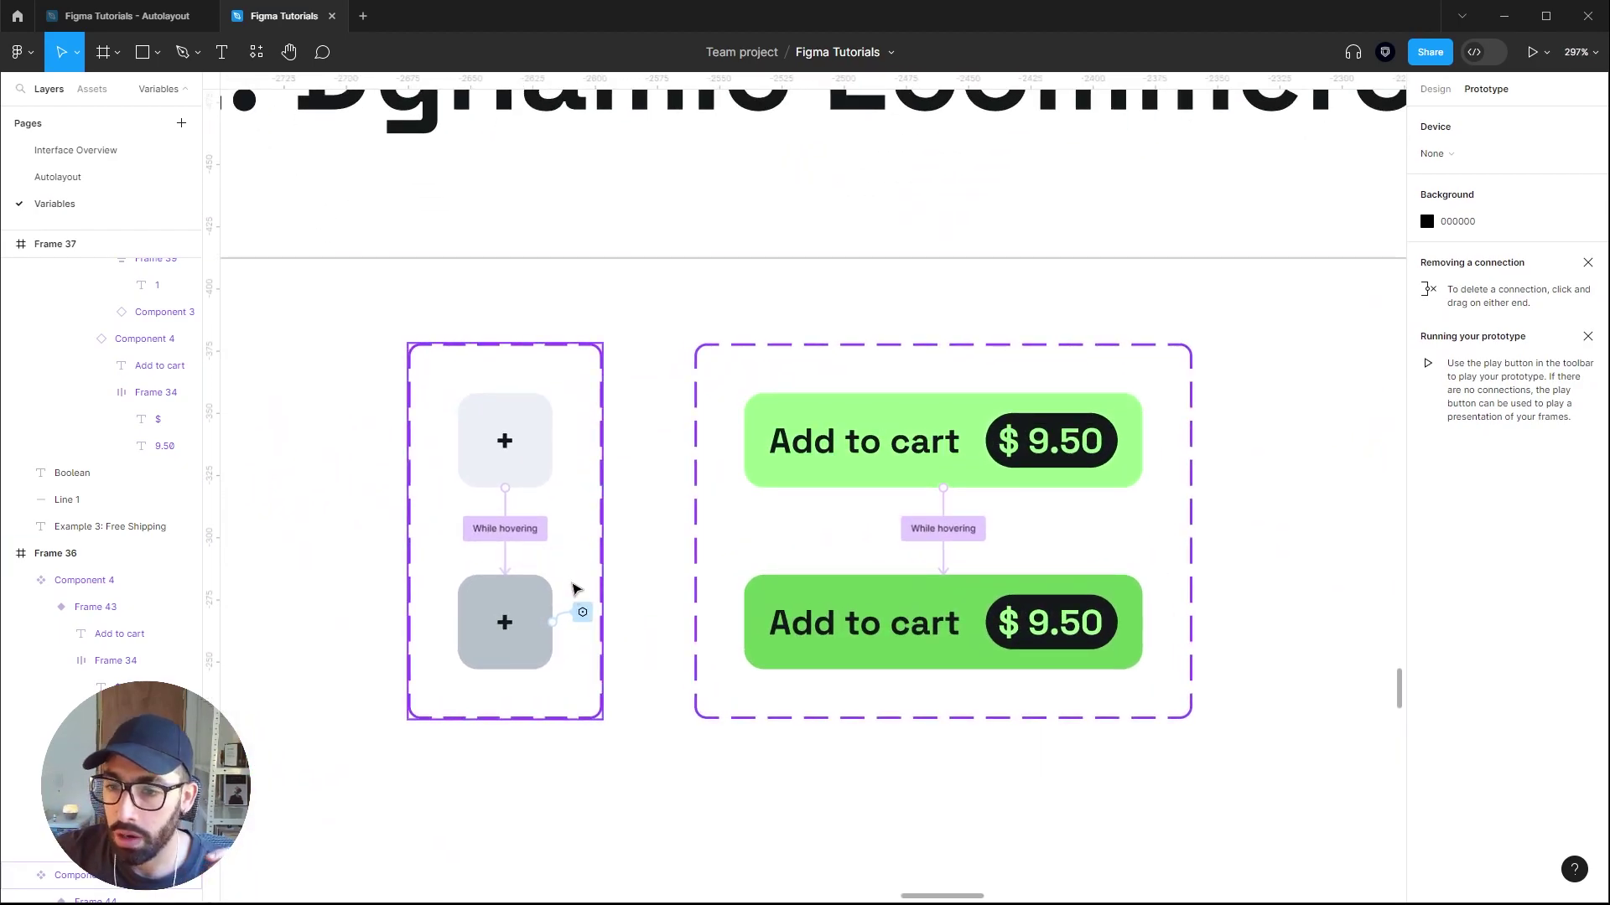
click(583, 613)
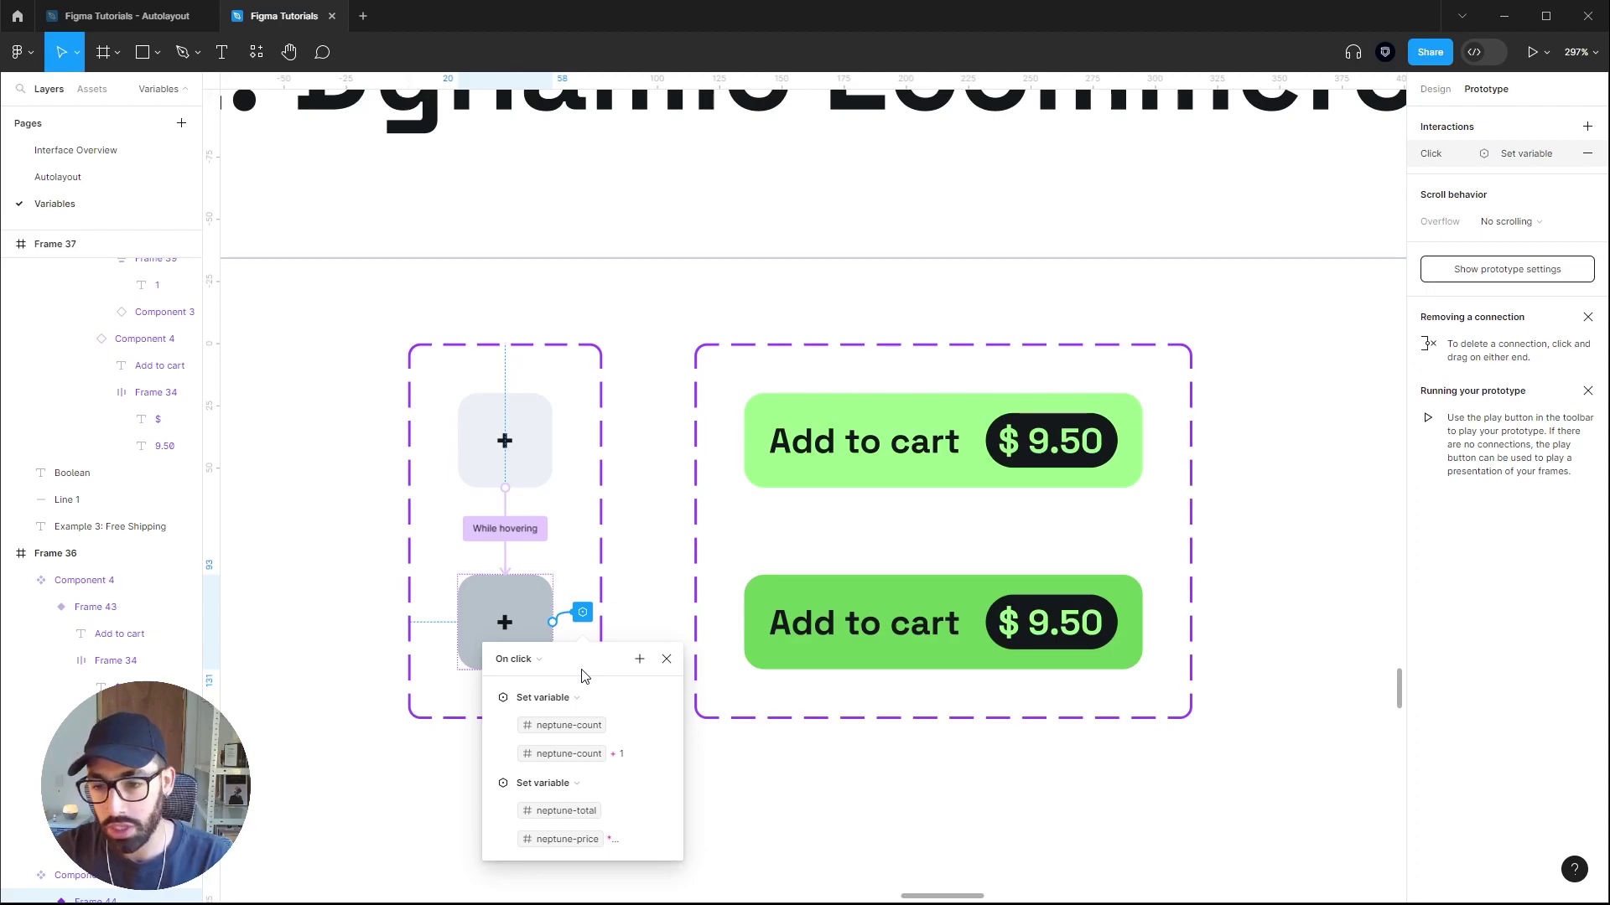
click(640, 659)
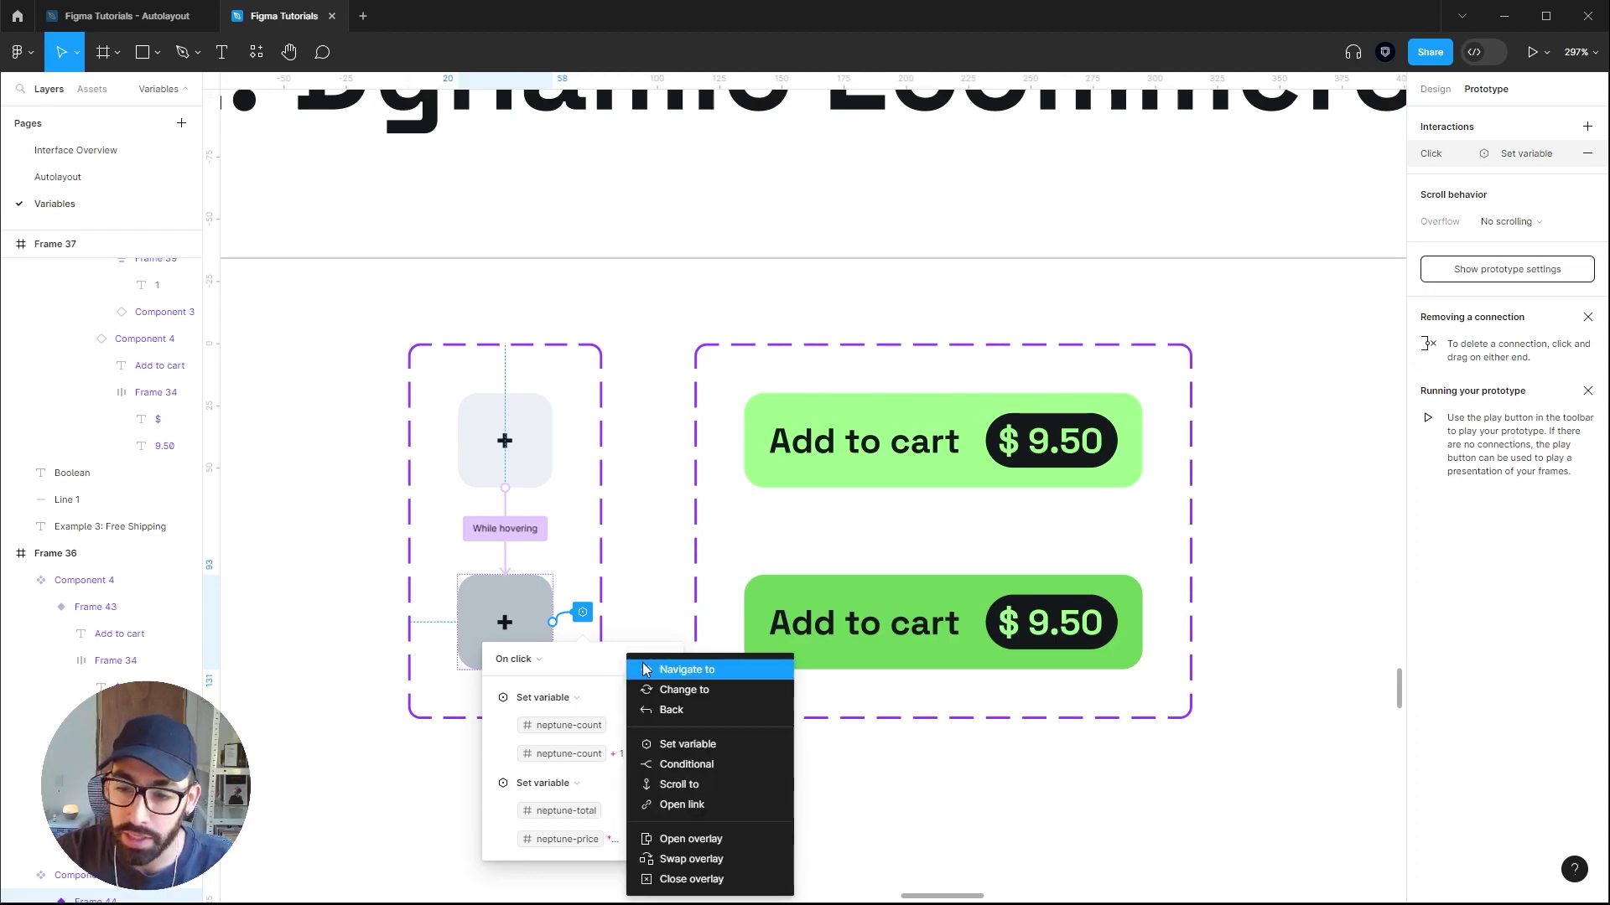
click(726, 766)
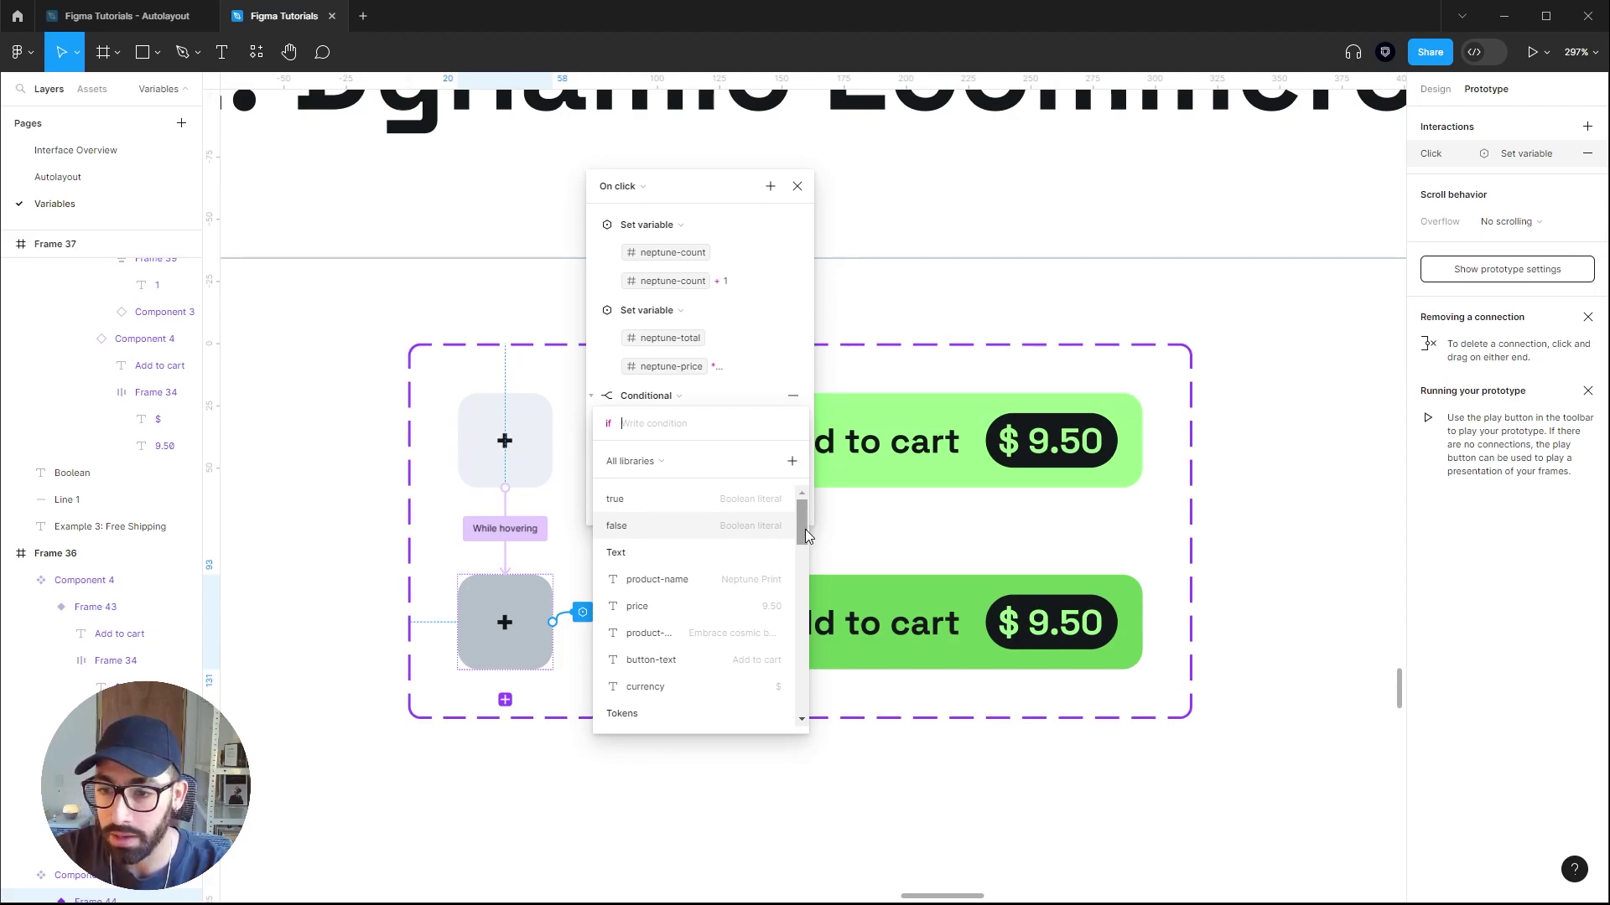
drag(808, 535, 733, 654)
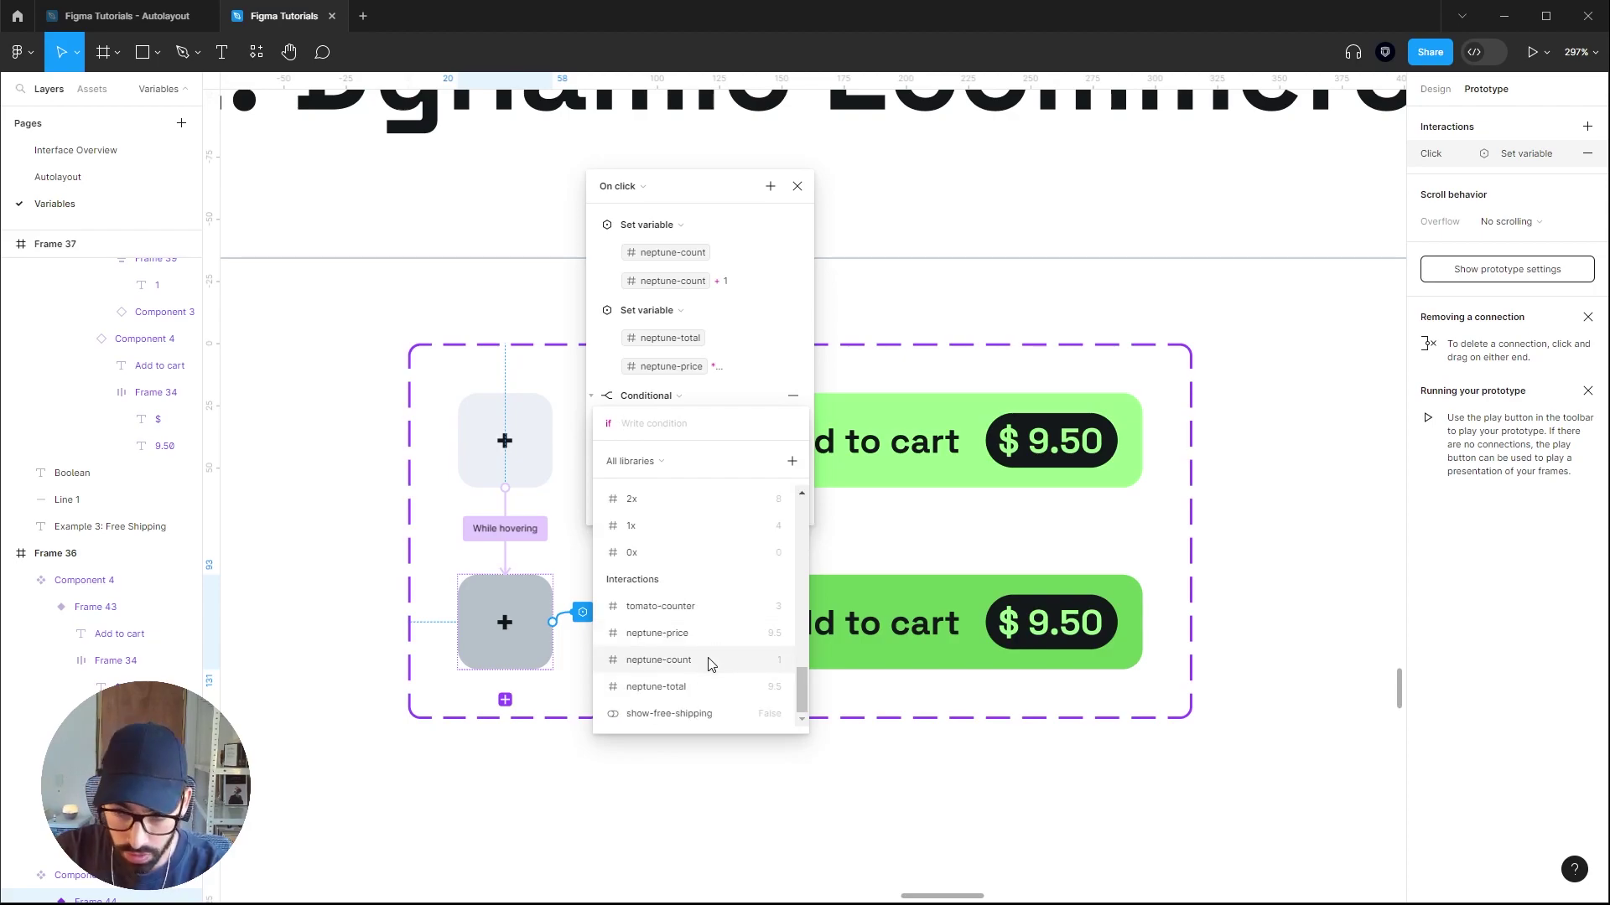
click(711, 664)
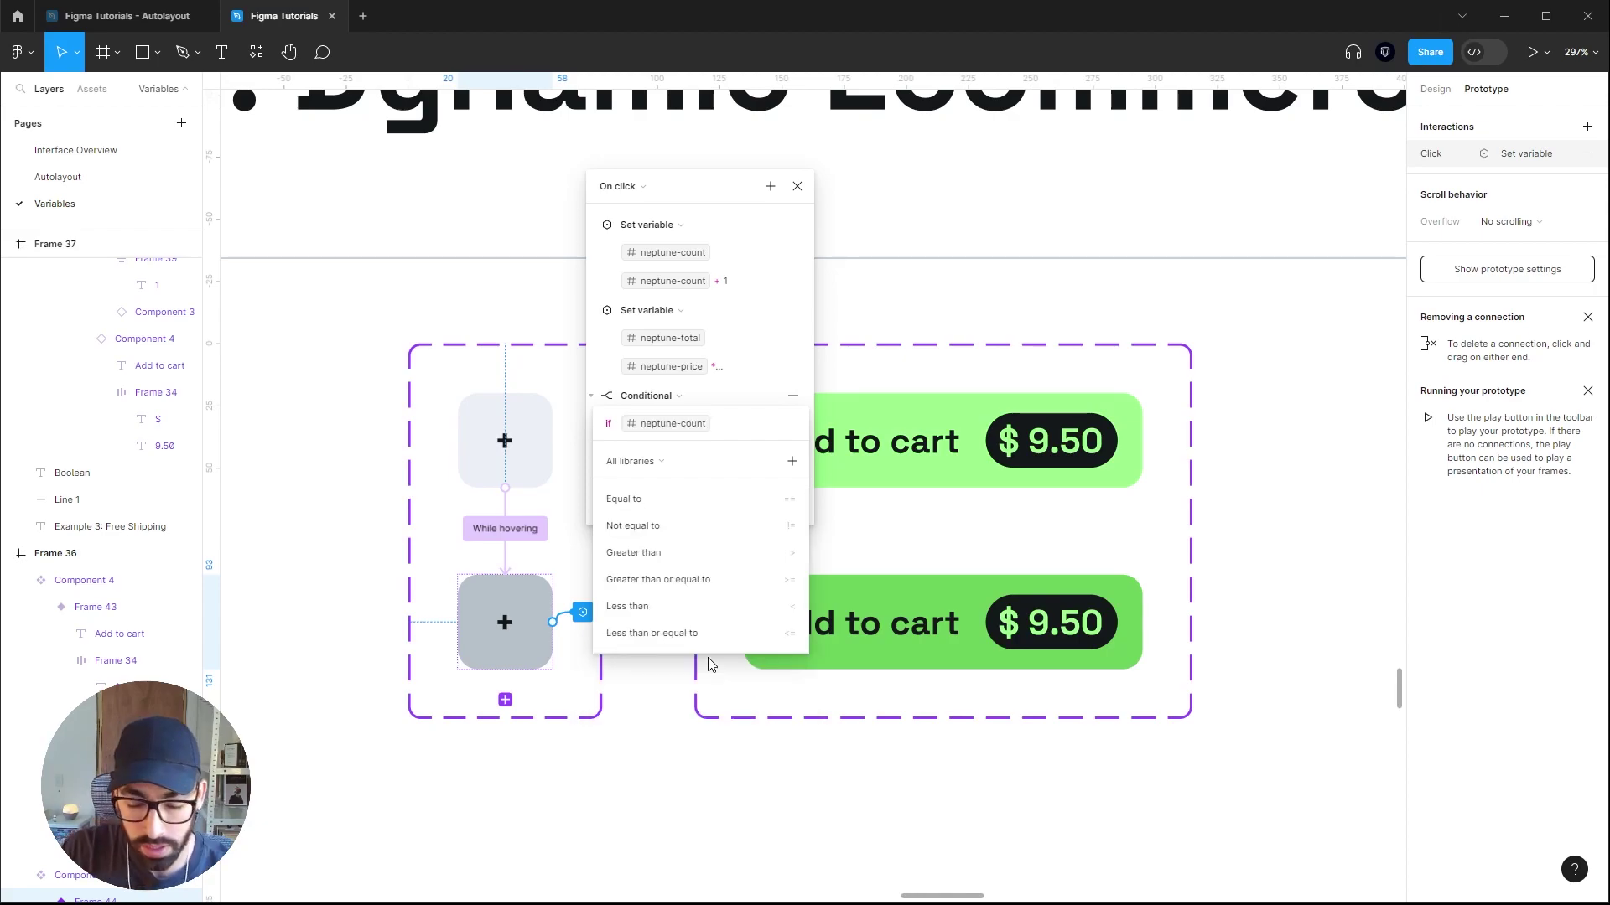
click(720, 586)
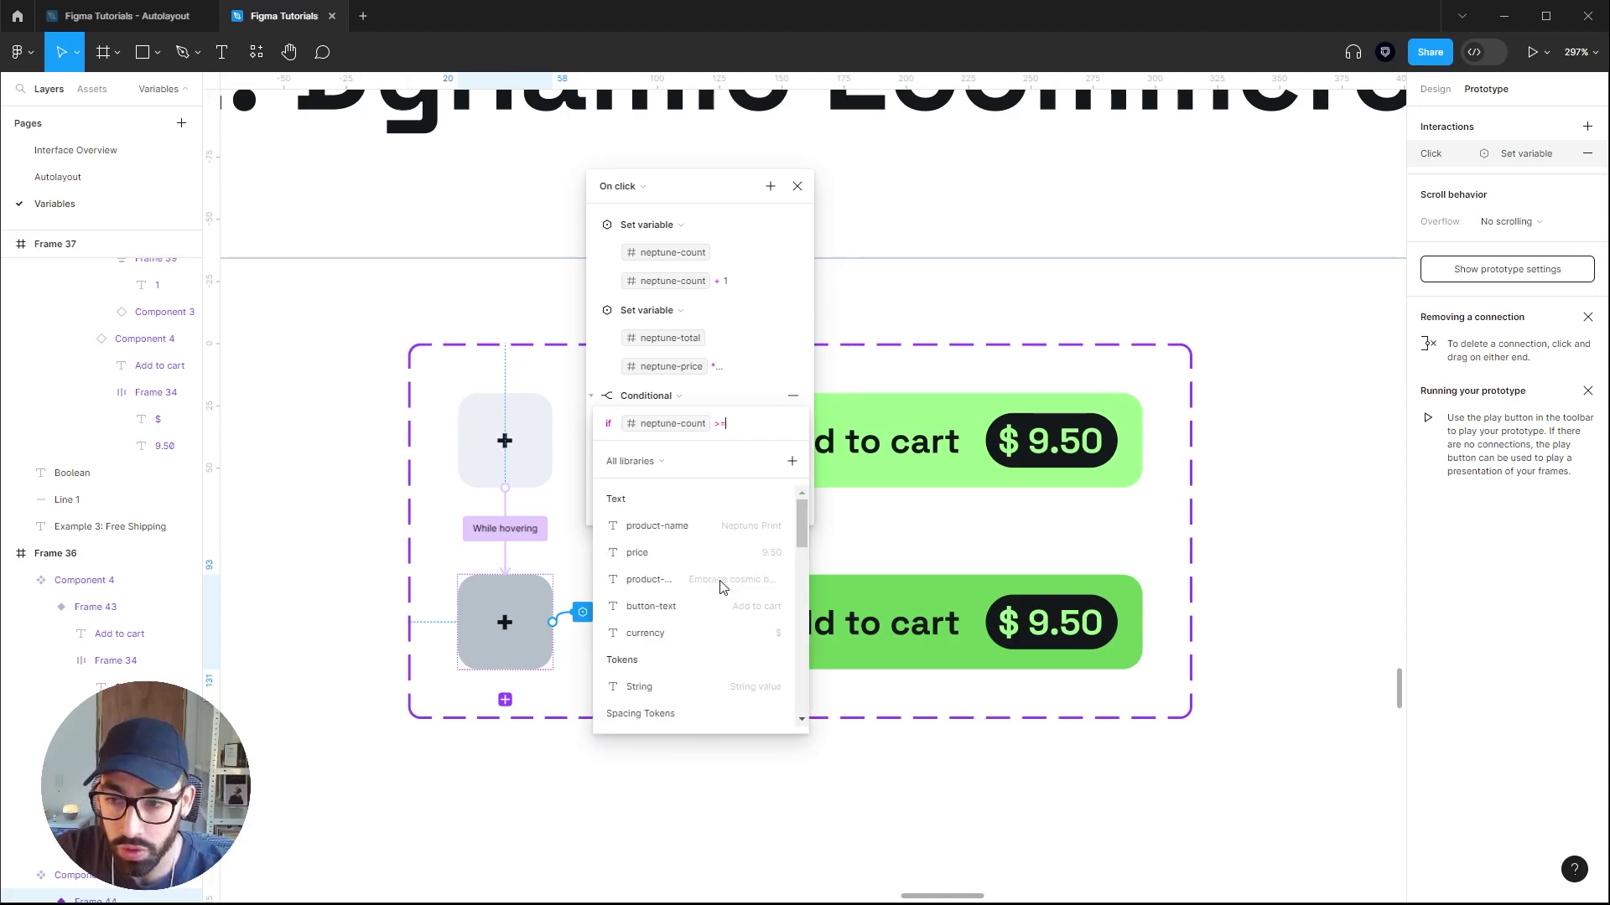
text(4)
key(Return)
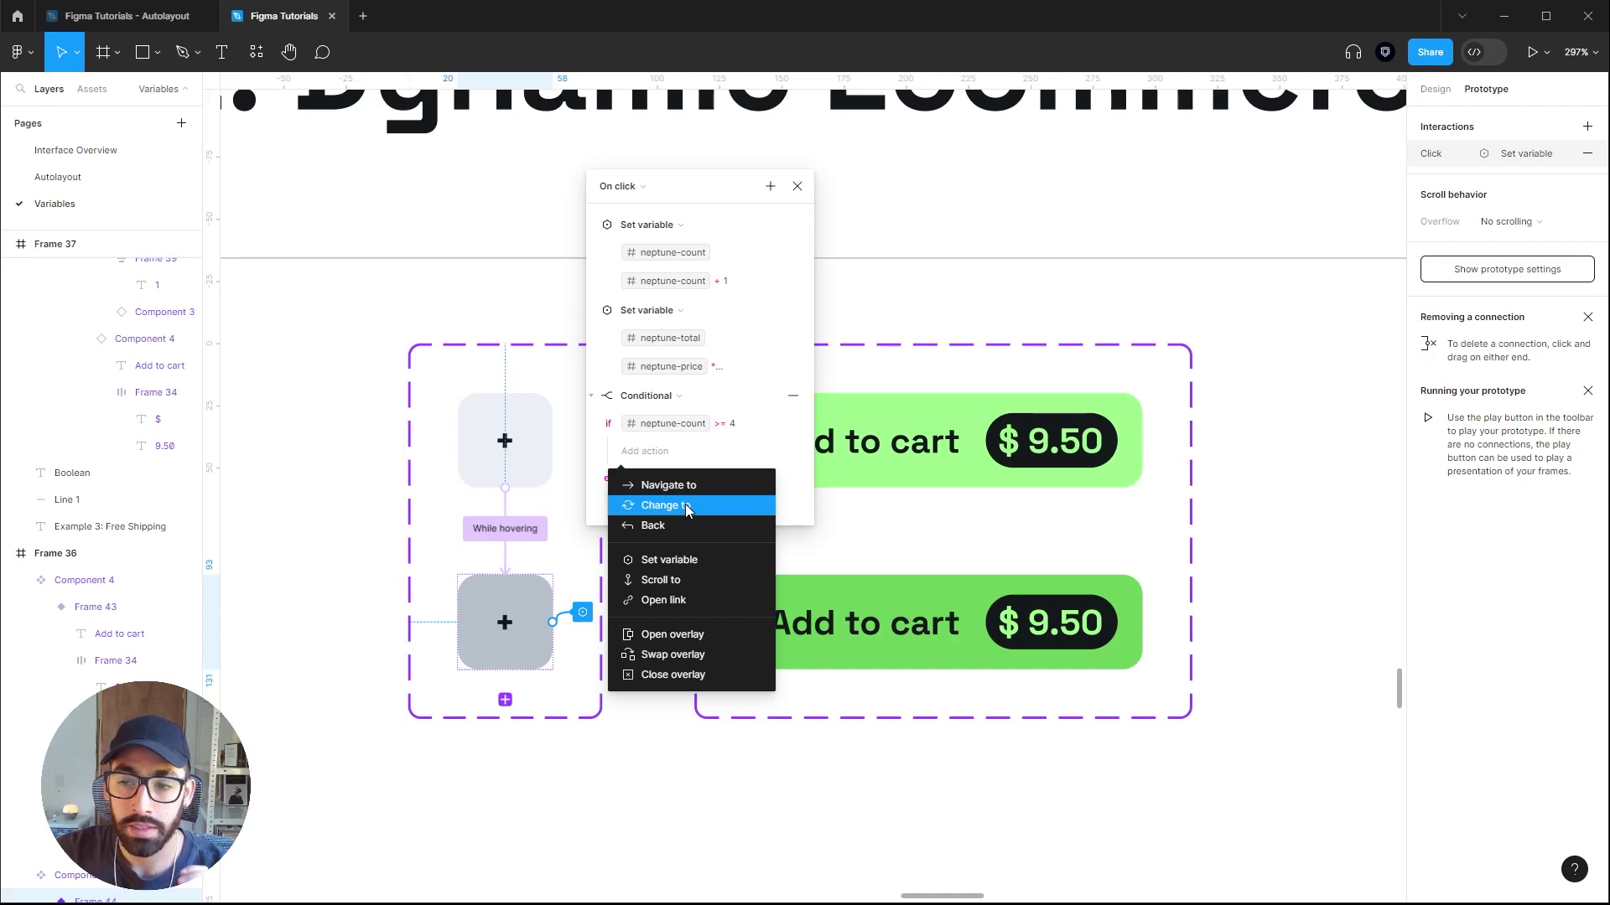
Add a Set variable action under the neptune-count condition that sets show-free-shipping to true.
click(689, 560)
scroll(684, 641, down, 10)
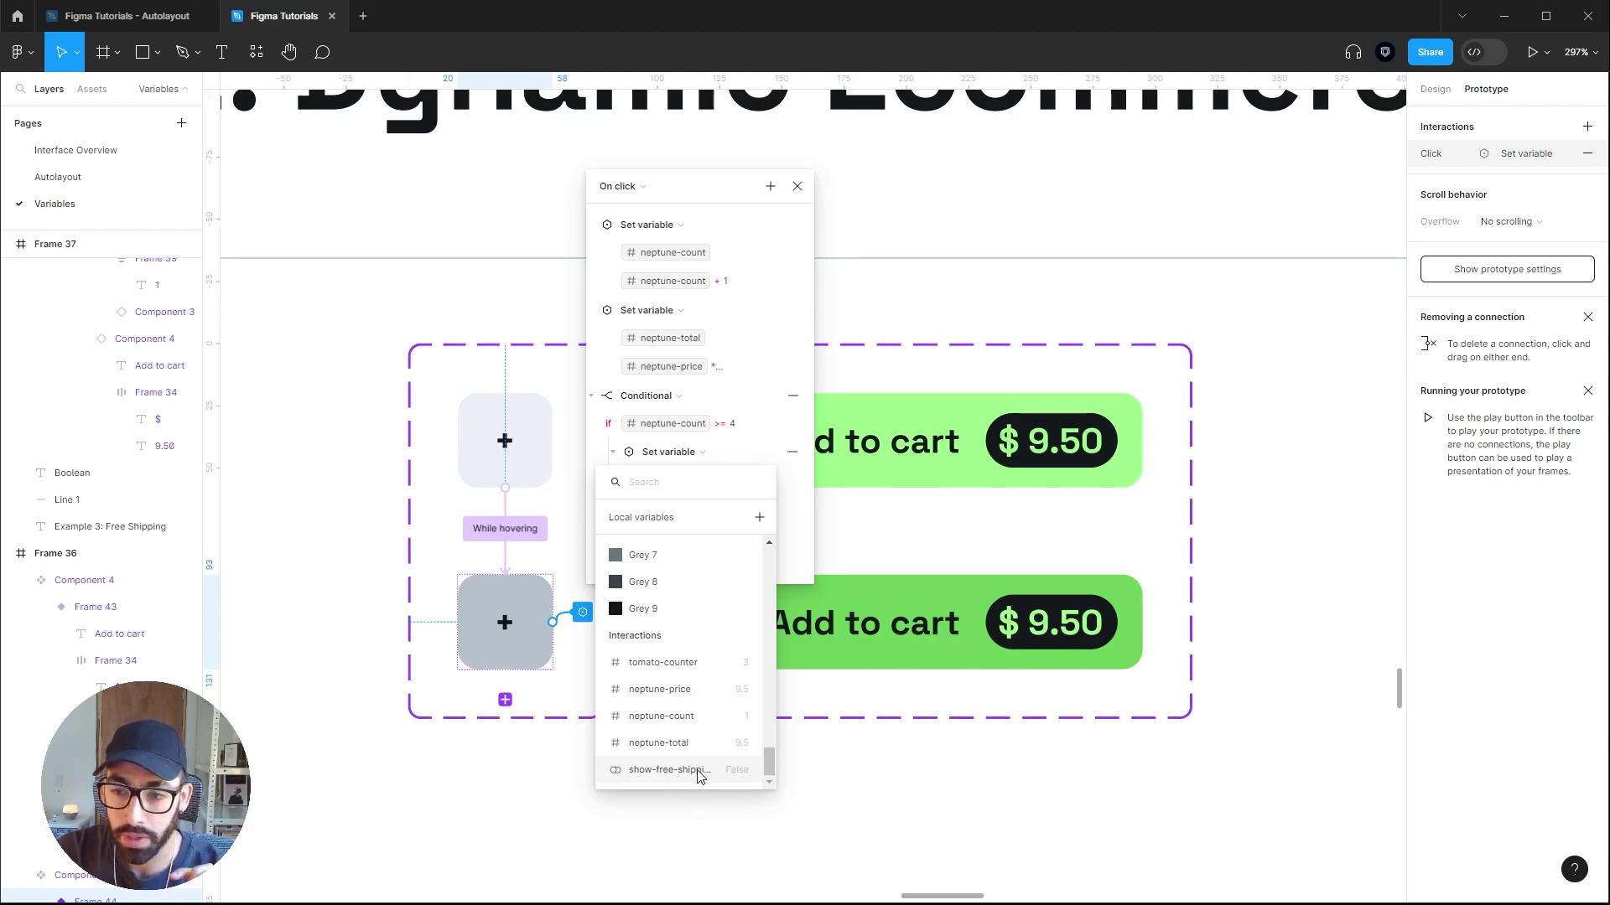
click(700, 774)
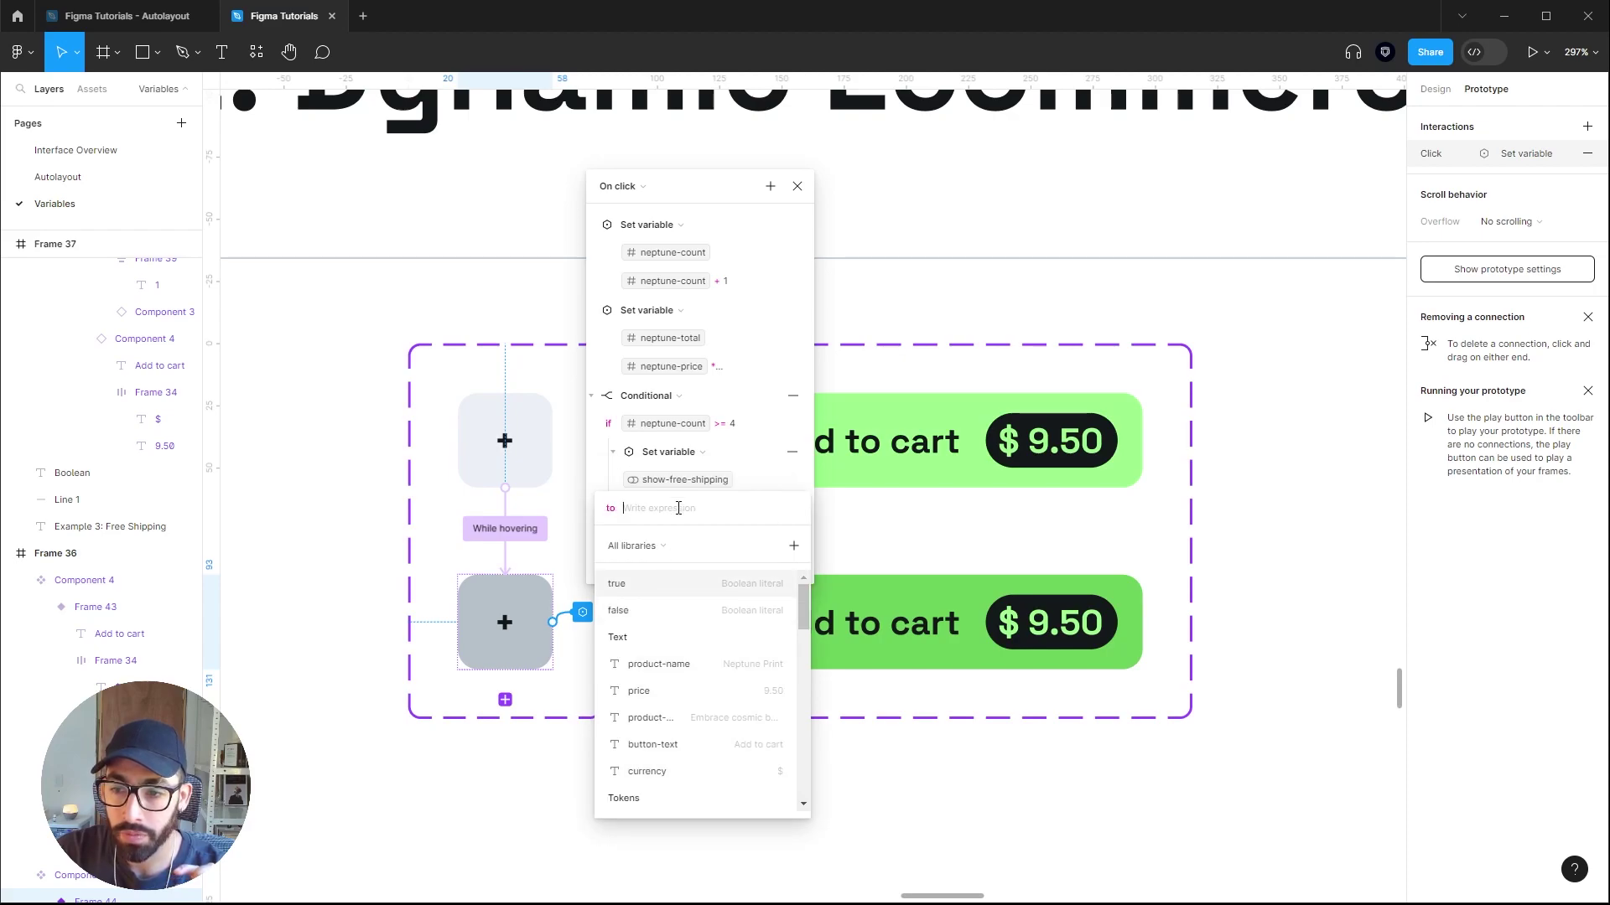
click(671, 593)
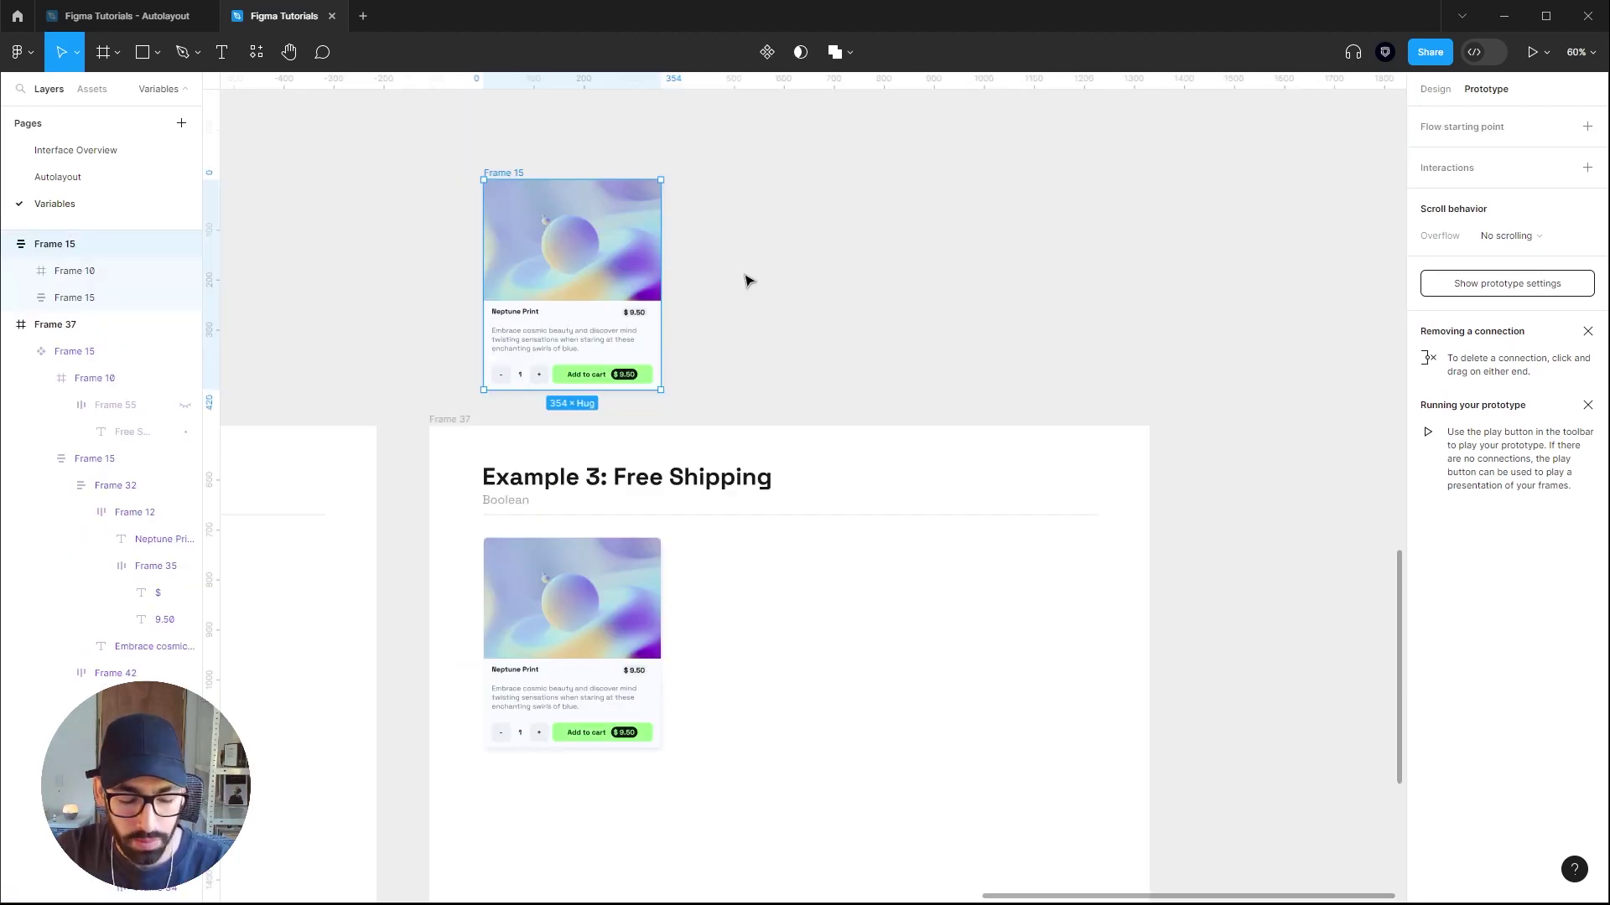
Preview the card copy above Frame 37 and raise its quantity to 8 to test the free-shipping badge.
key(shift+space)
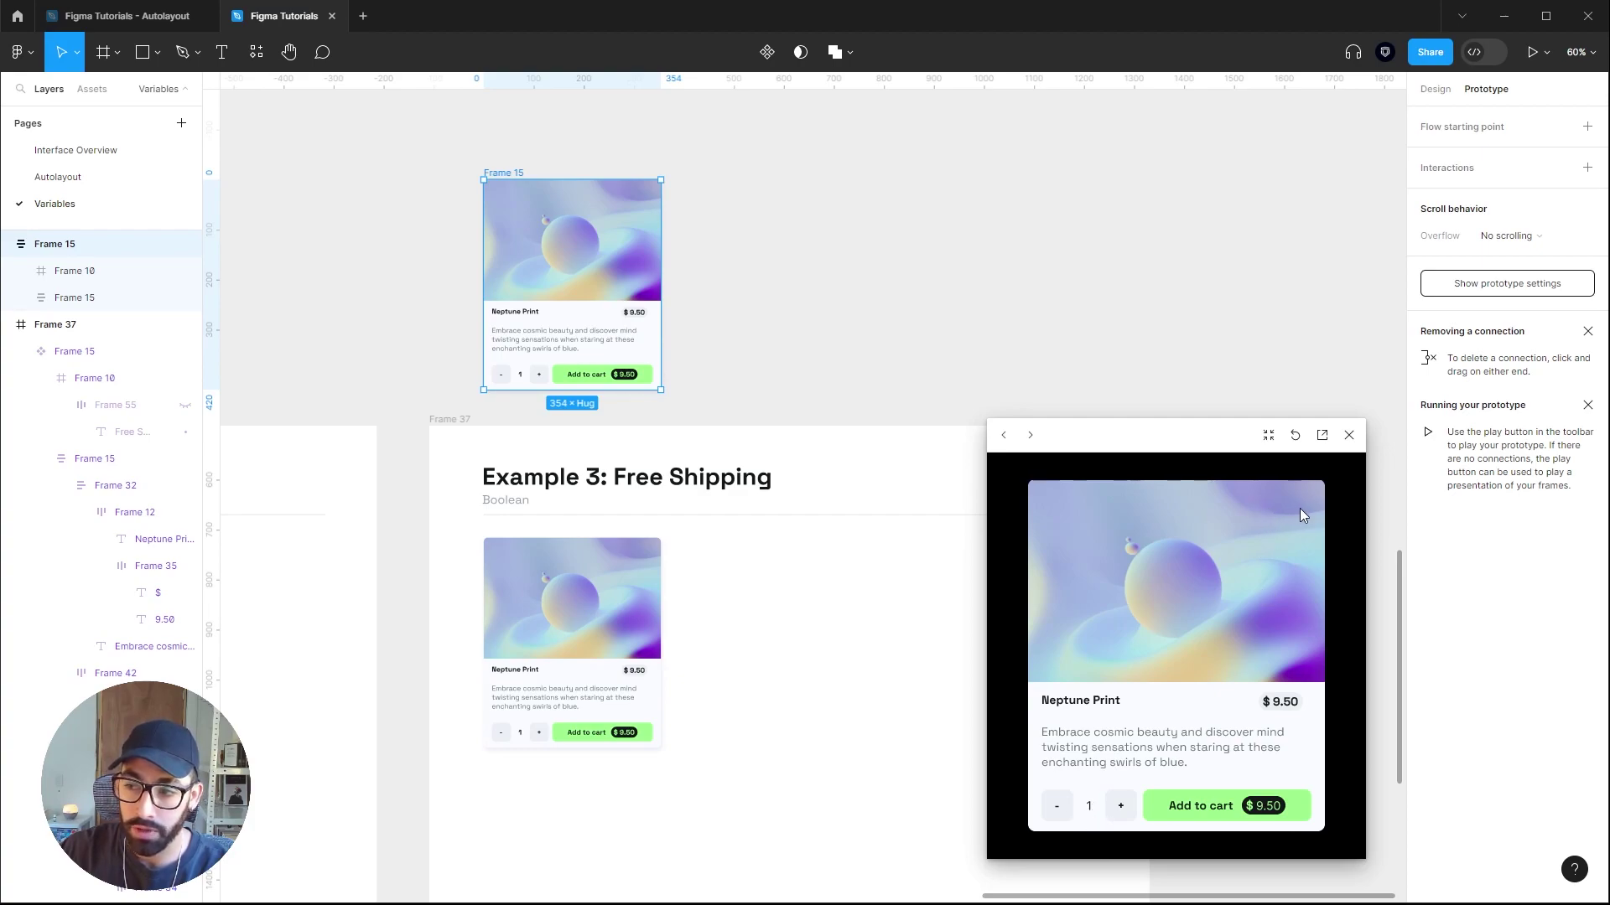
click(1120, 806)
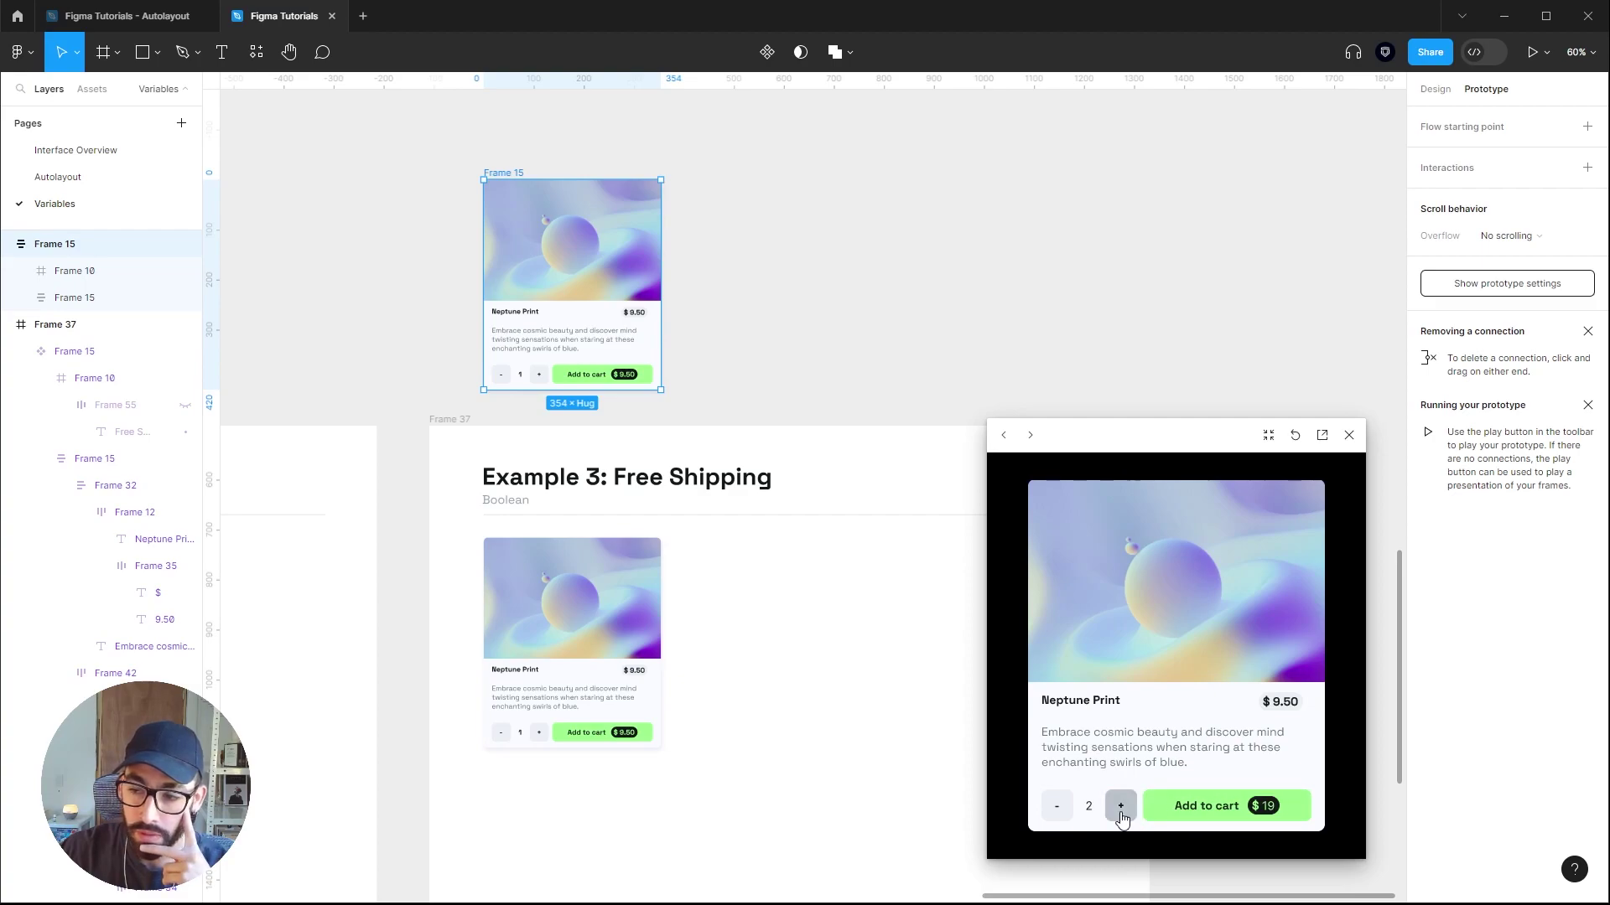
click(1121, 807)
click(1121, 806)
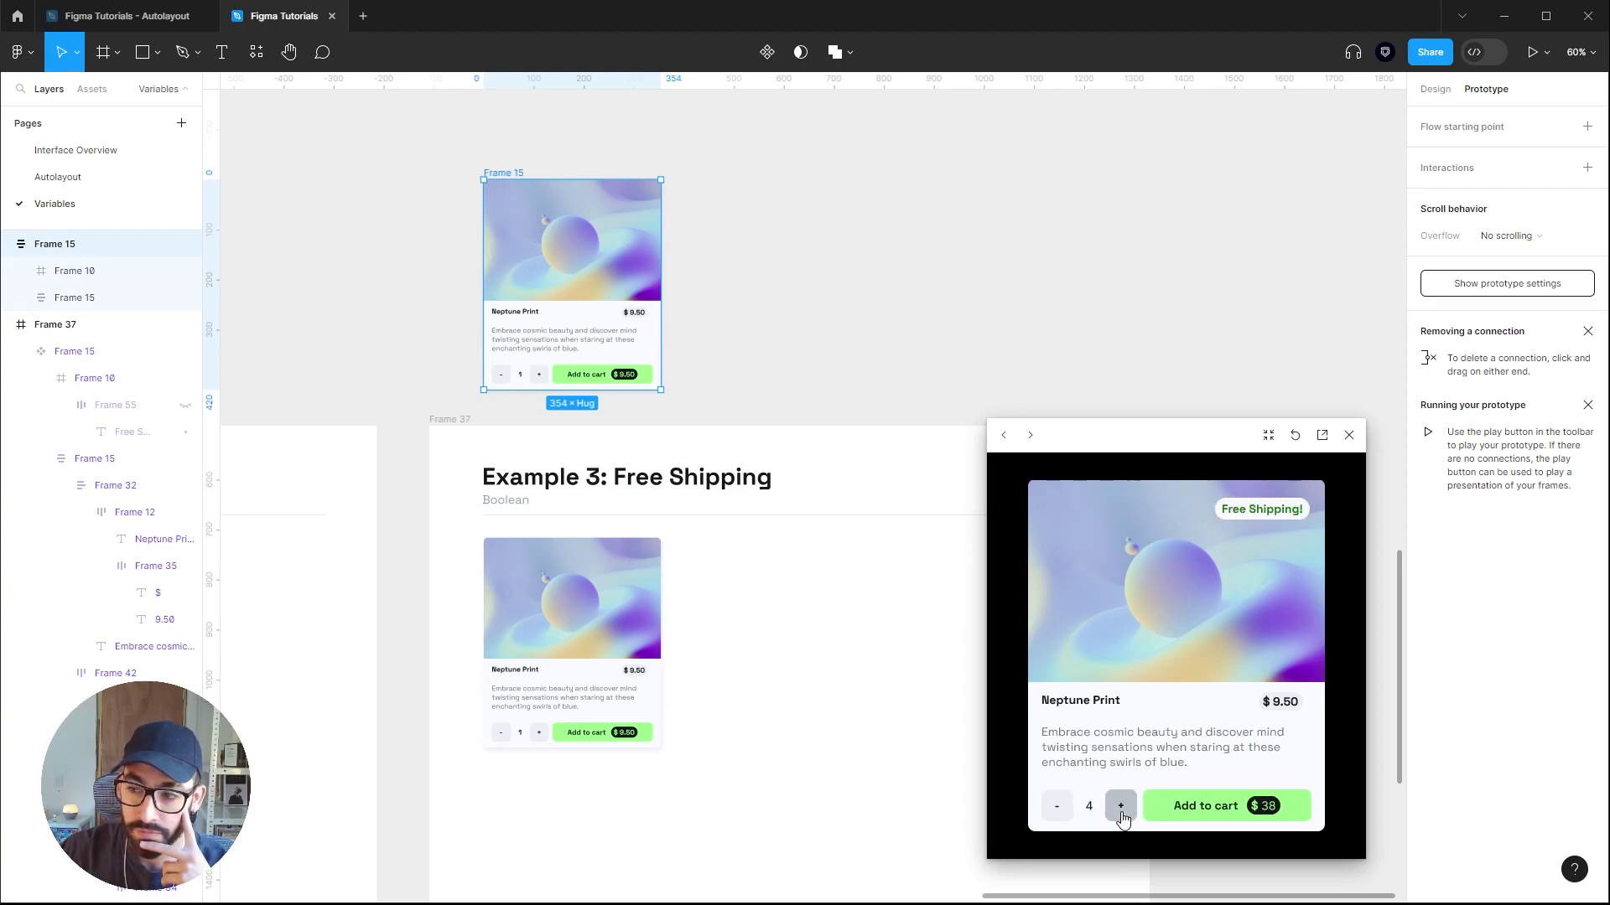
click(1121, 807)
click(1121, 806)
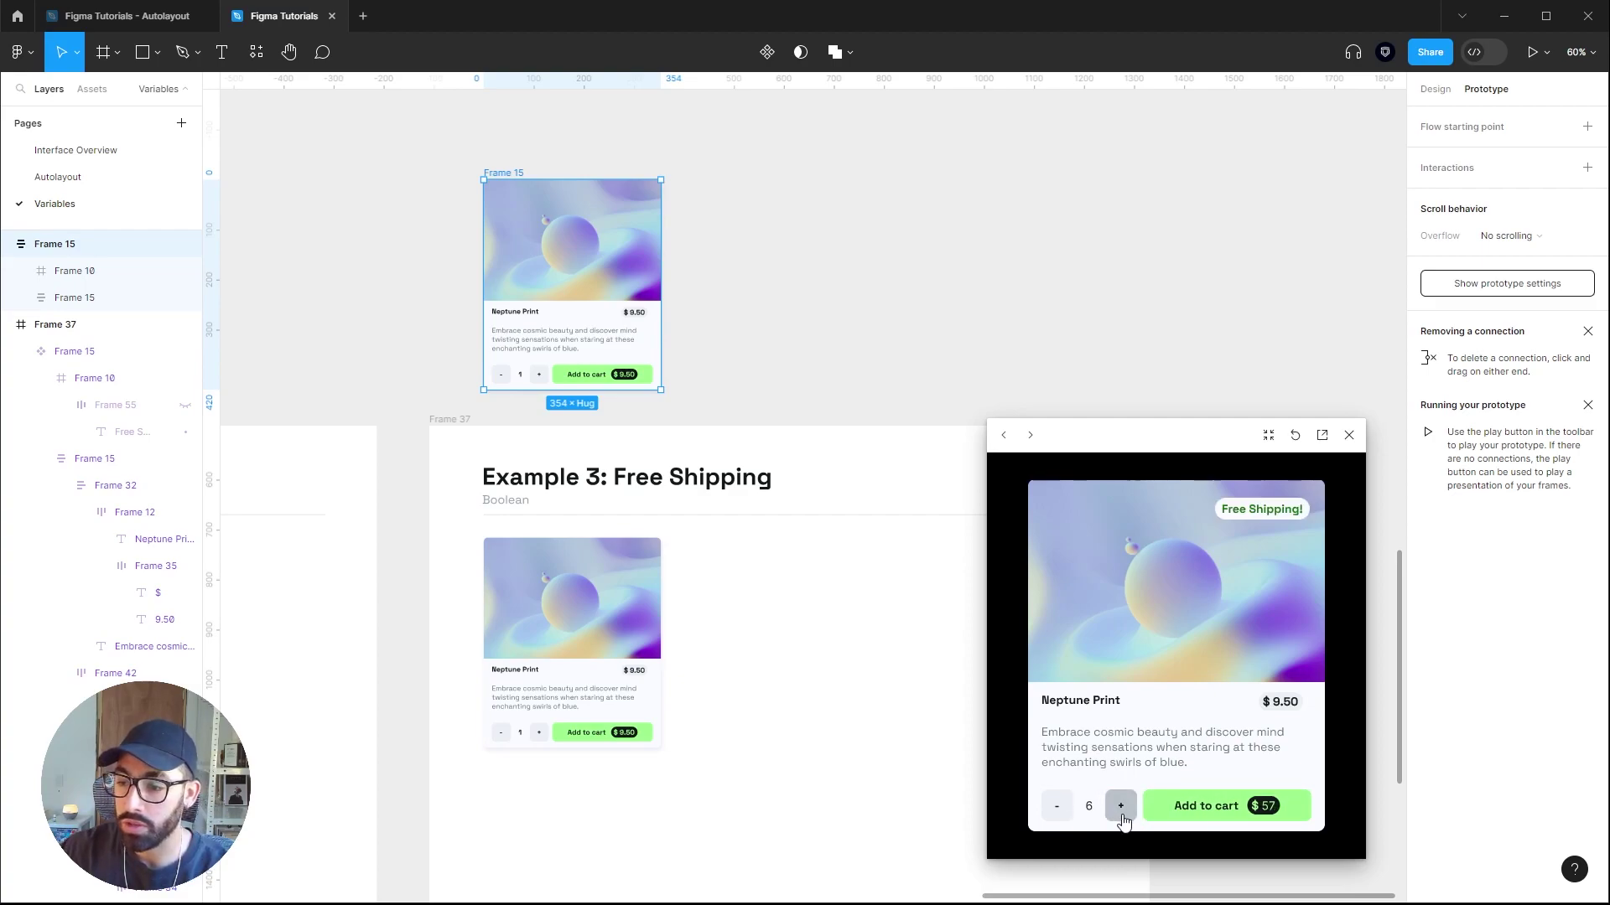
click(1121, 806)
click(1121, 807)
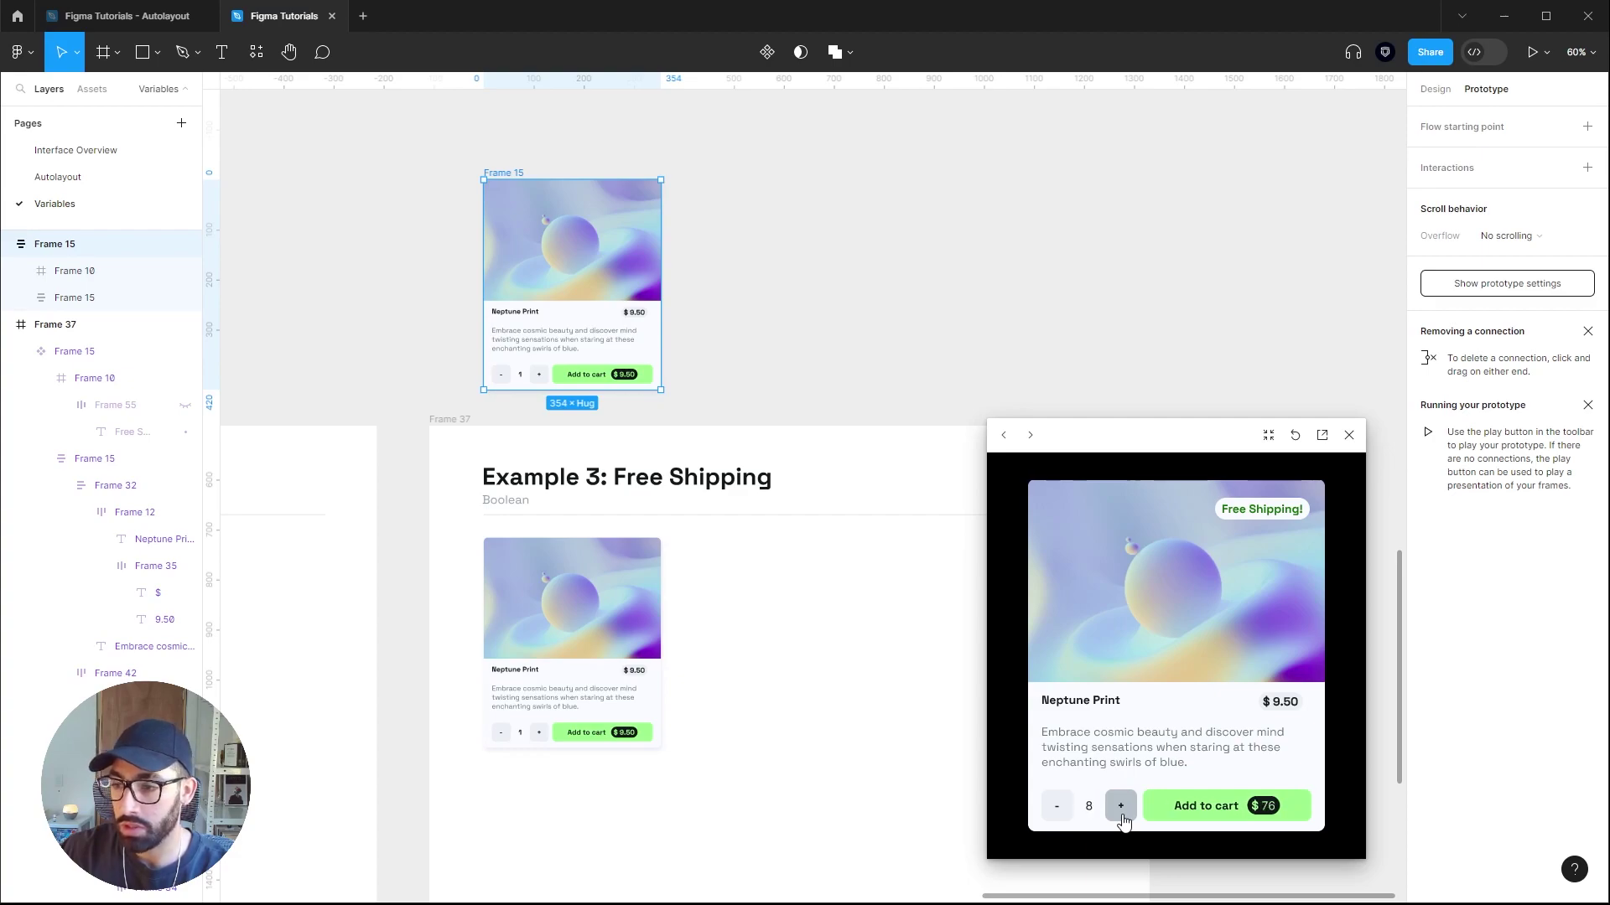